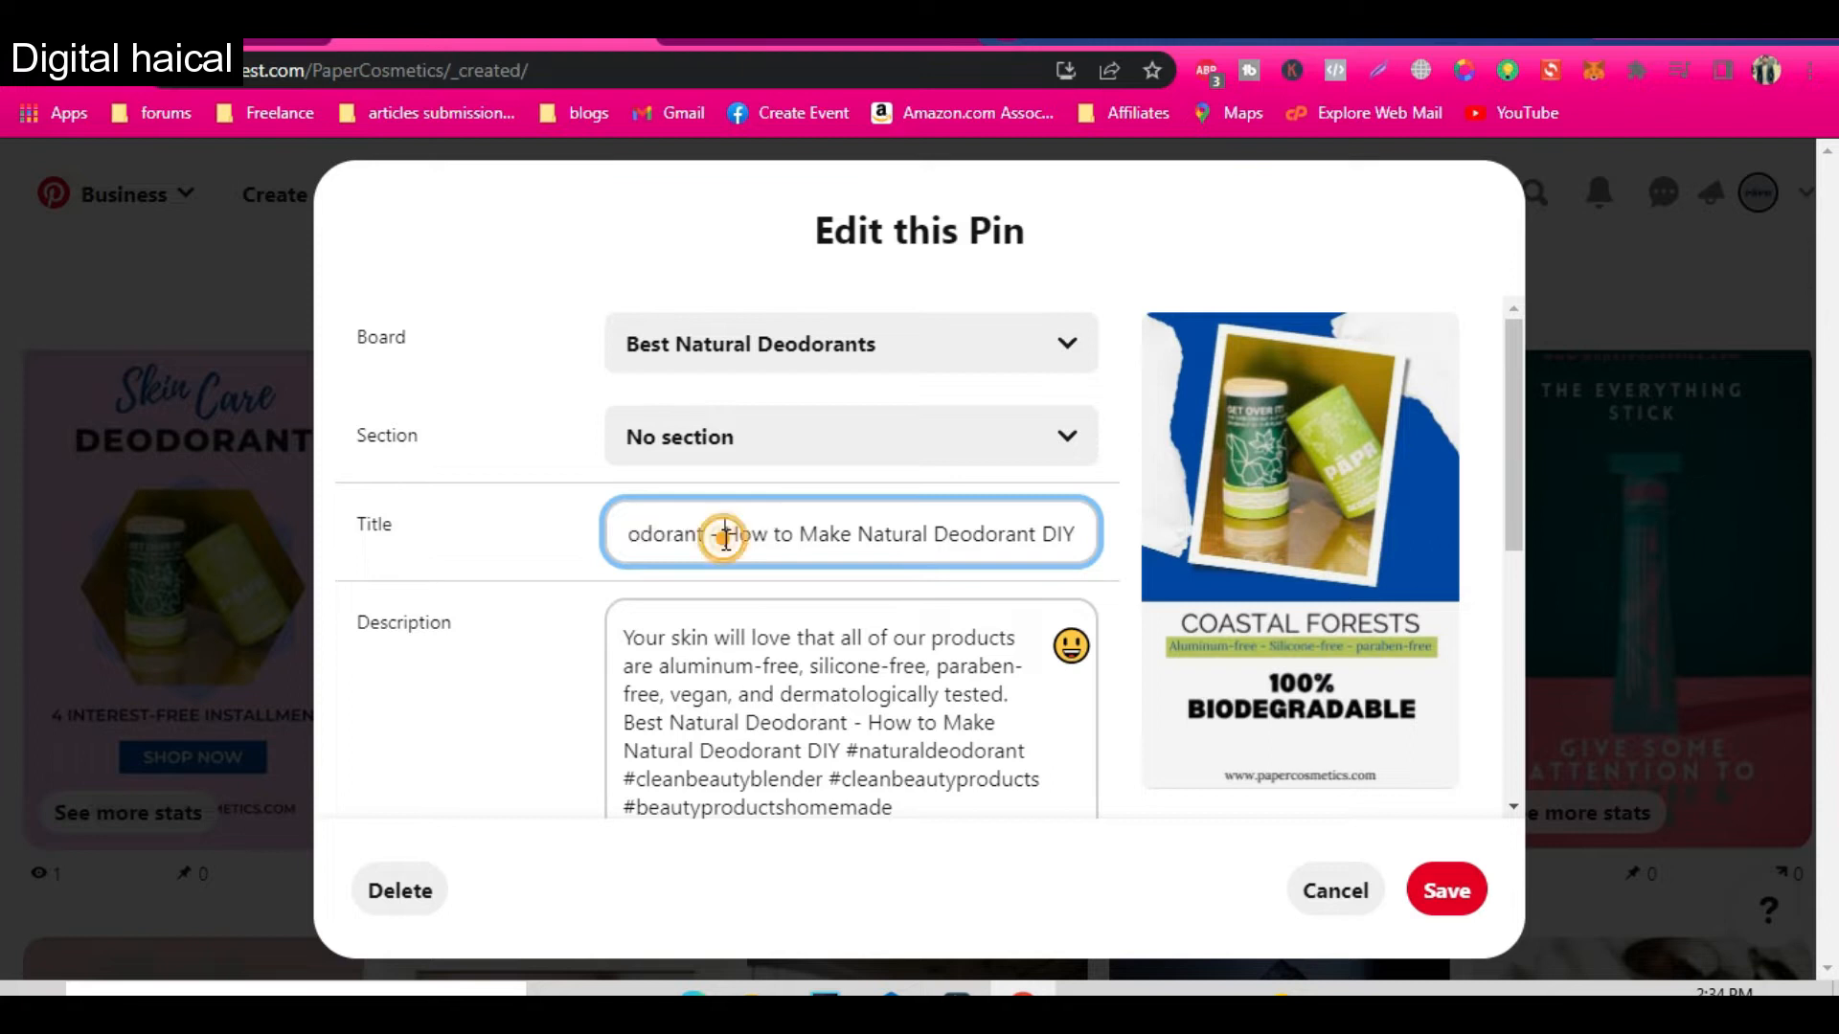
# Step: Examine the Coastal Forests pin's title keywords, description text, hashtags and website link in the pin editor
pyautogui.moveTo(699, 533); pyautogui.dragTo(607, 529)
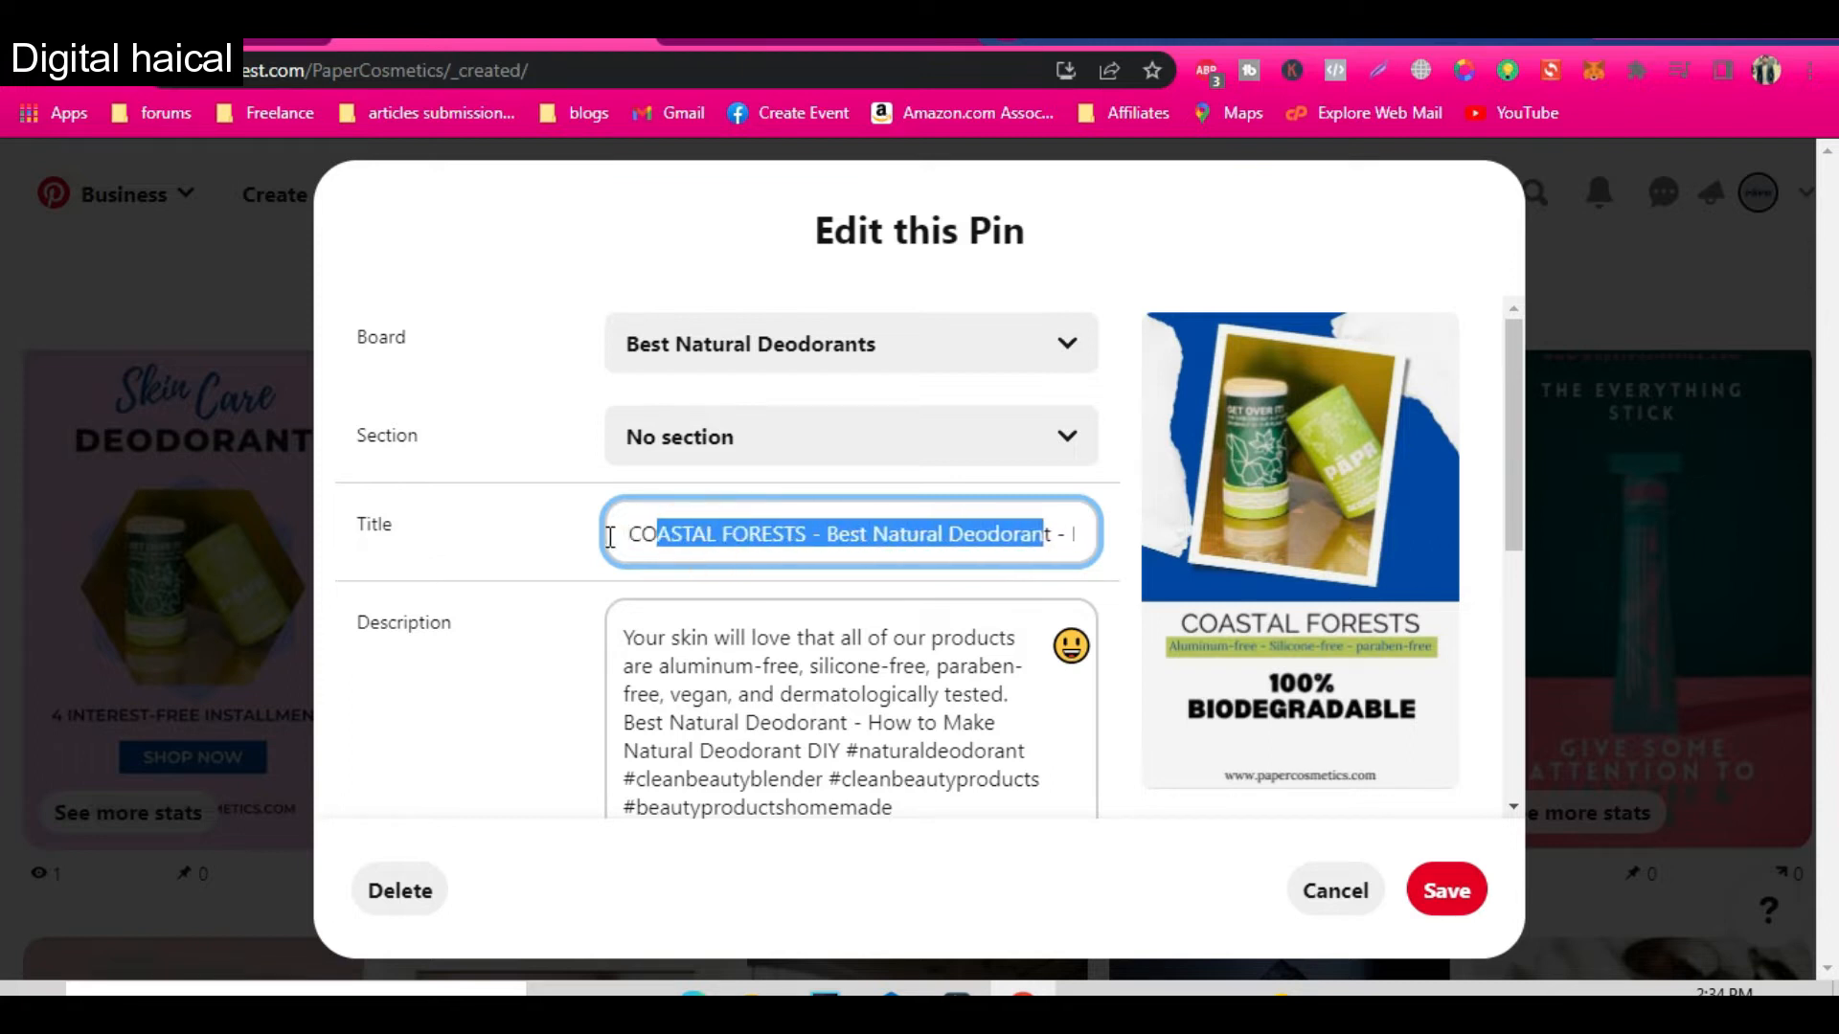
pyautogui.click(838, 530)
pyautogui.moveTo(831, 530); pyautogui.dragTo(1026, 534)
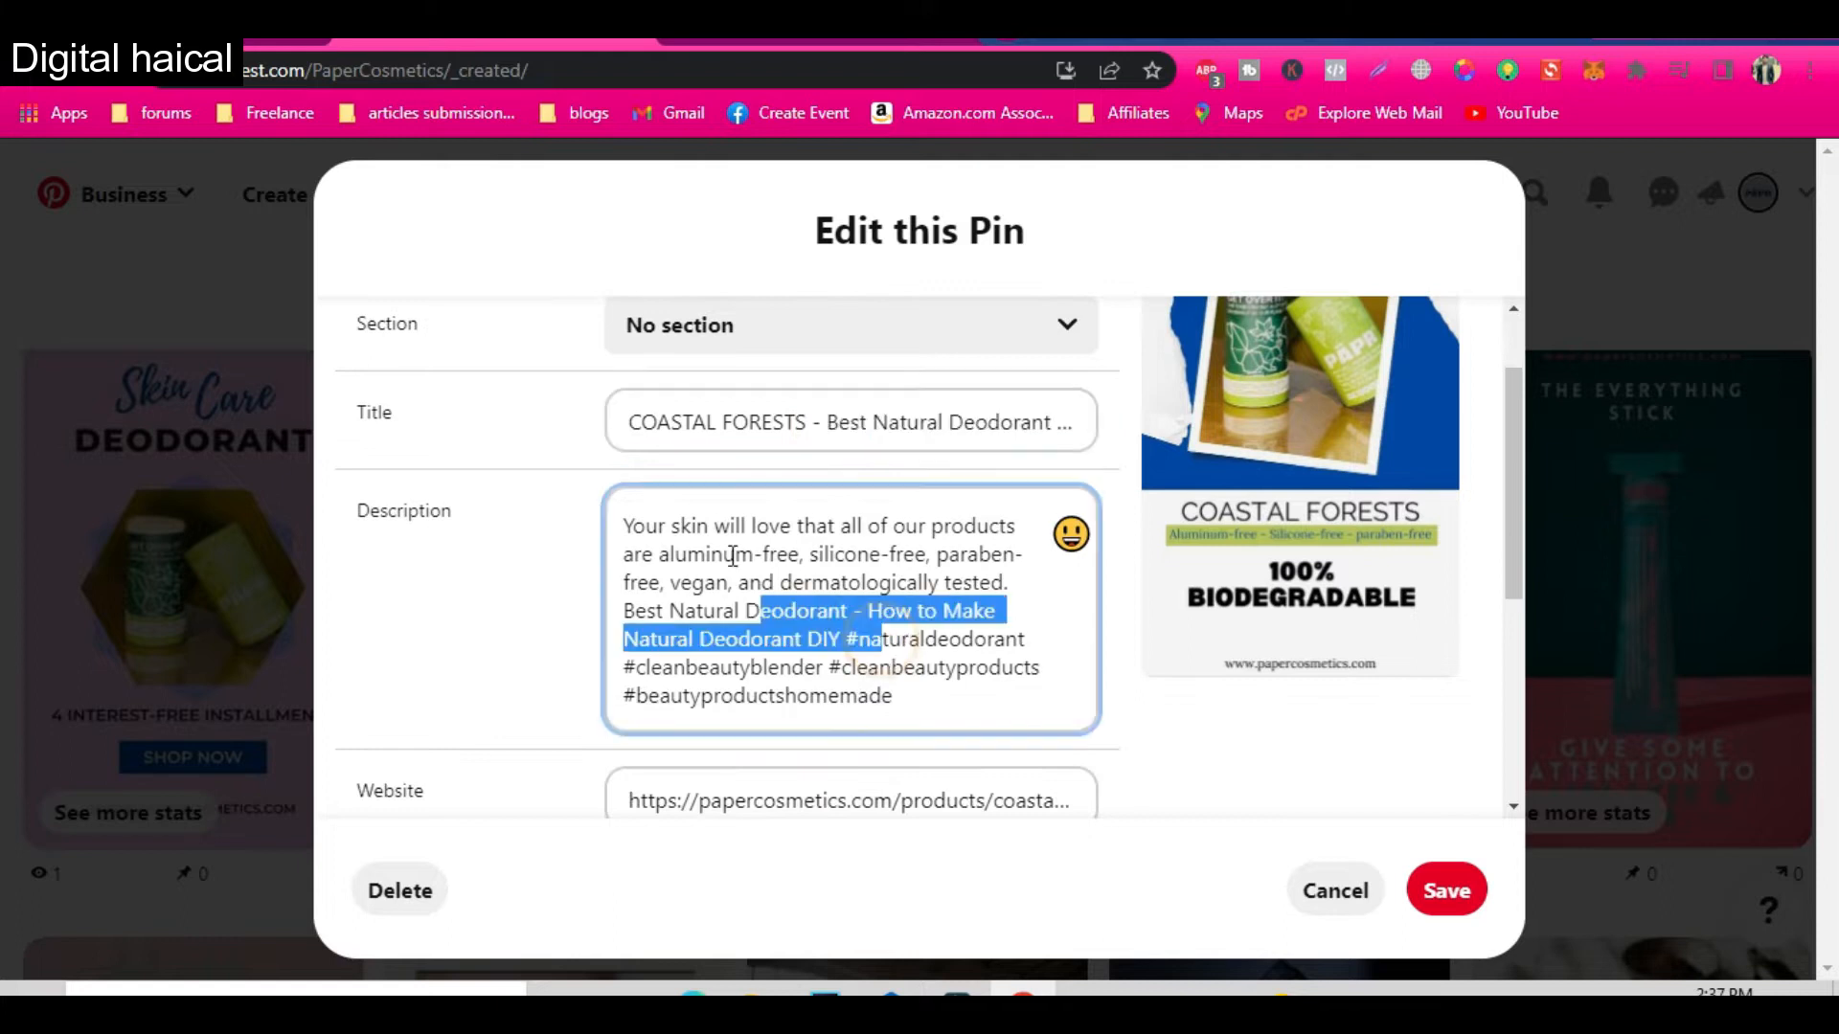
pyautogui.moveTo(732, 555); pyautogui.dragTo(733, 565)
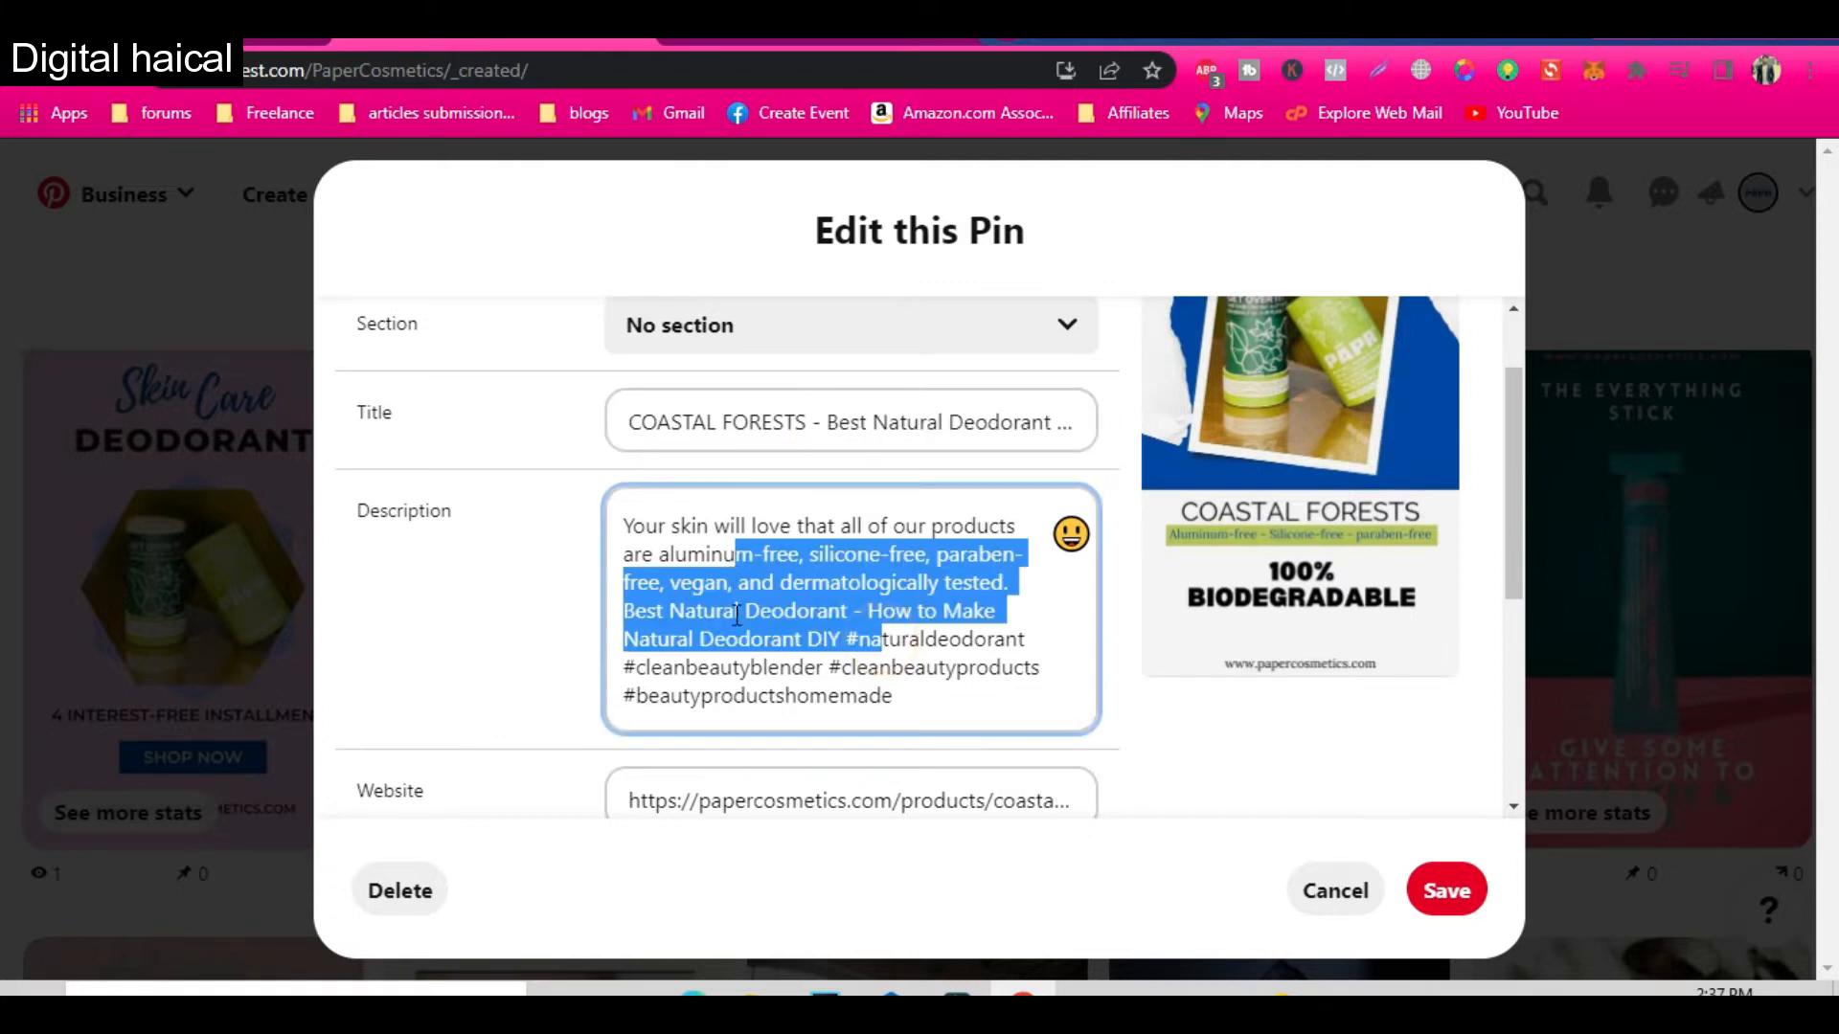
pyautogui.scroll(-2, 764, 704)
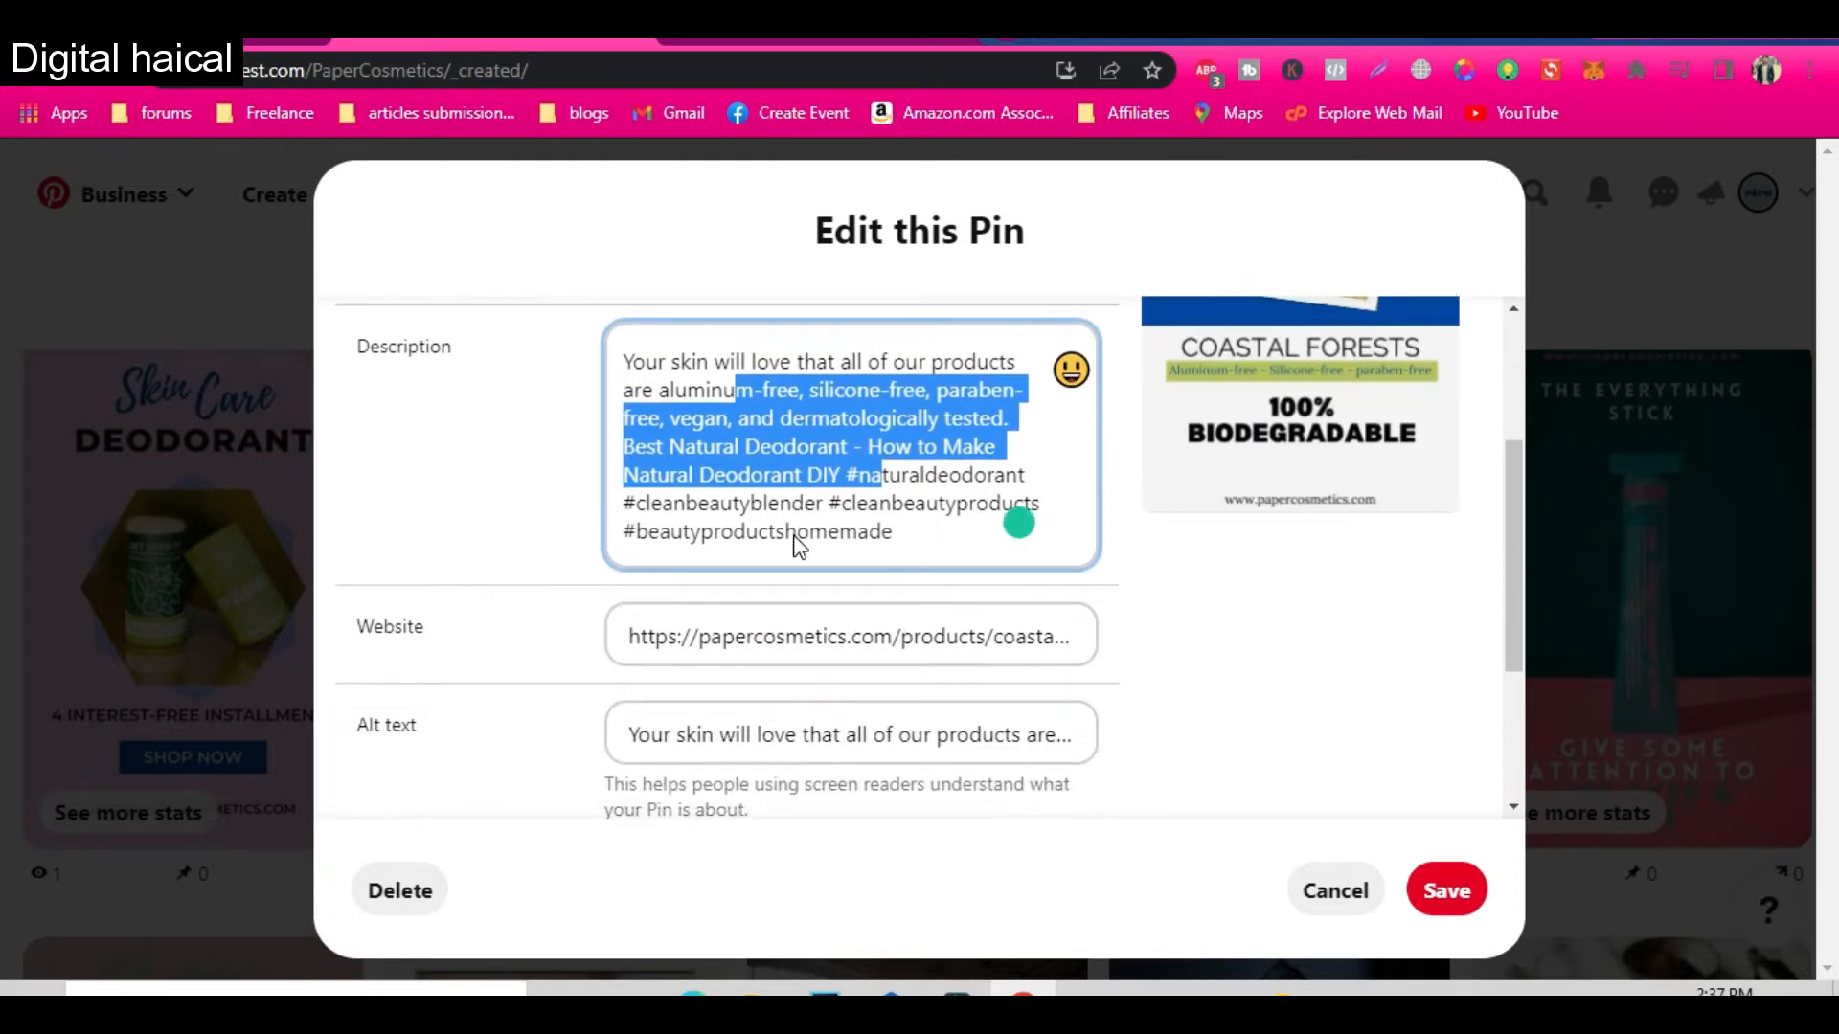
pyautogui.scroll(2, 799, 541)
pyautogui.scroll(-1, 799, 541)
pyautogui.scroll(2, 796, 536)
pyautogui.scroll(2, 796, 536)
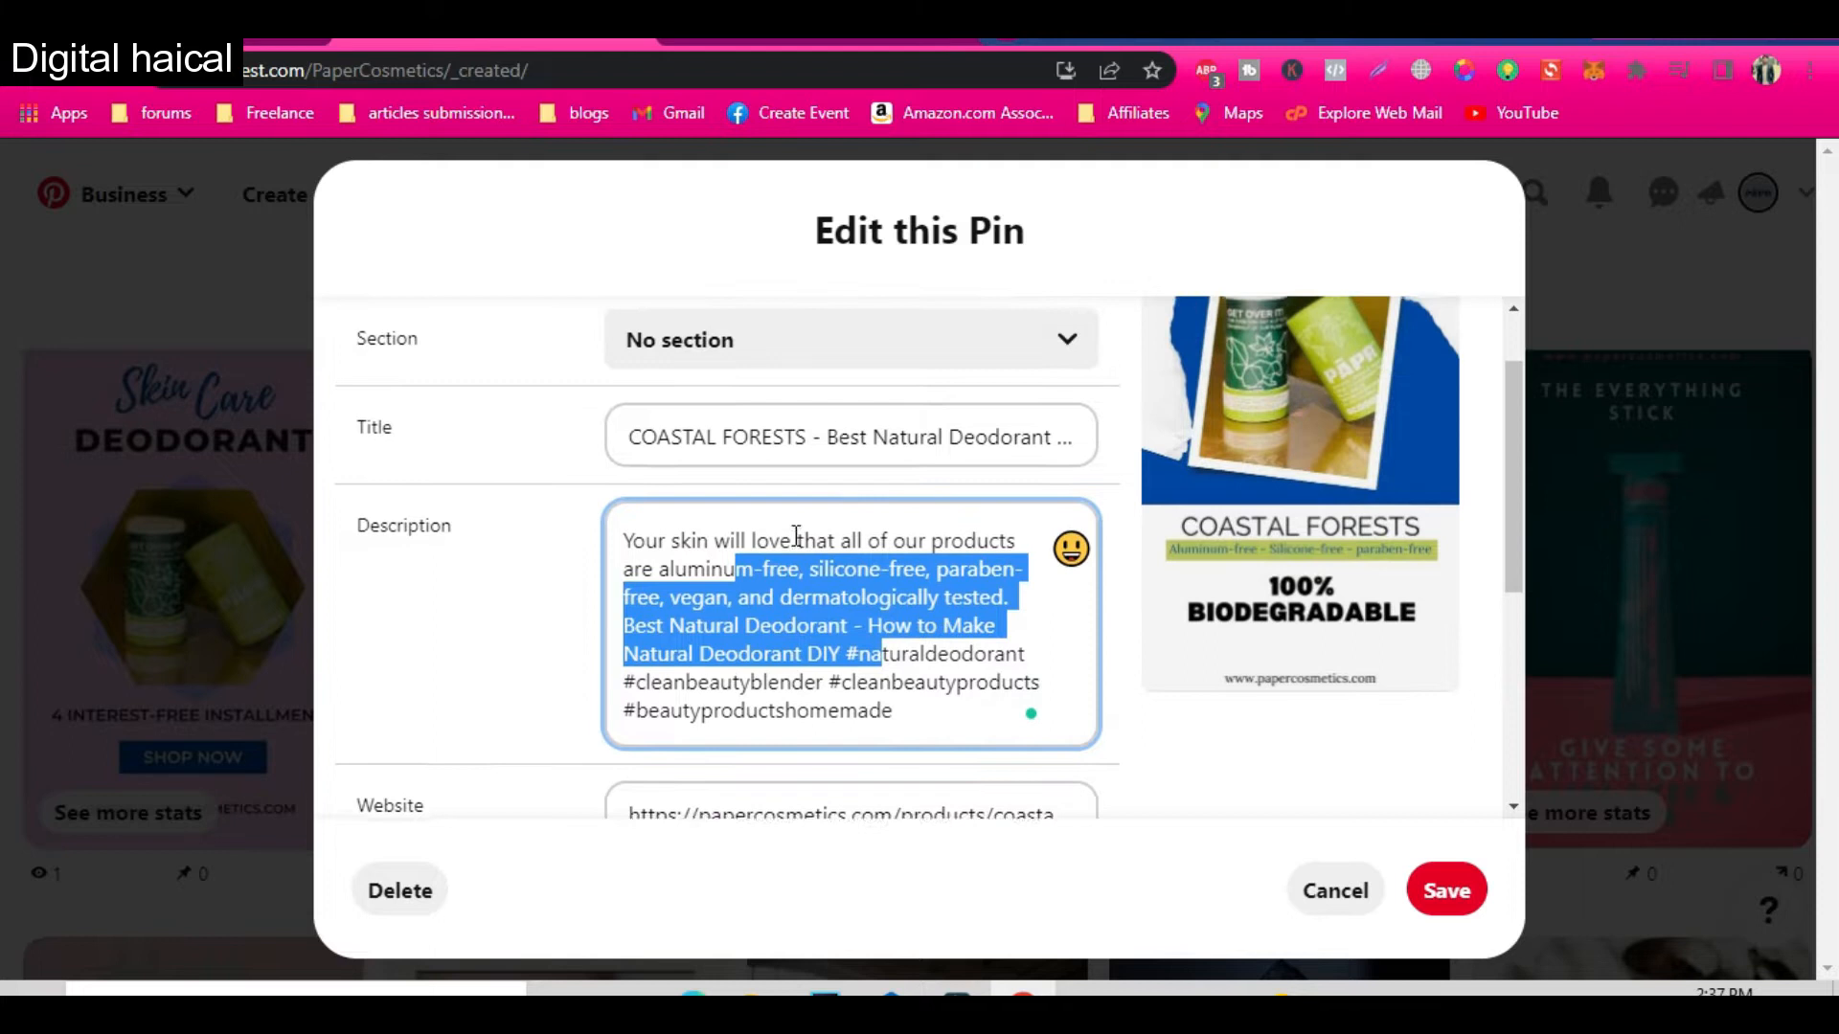
pyautogui.moveTo(761, 526); pyautogui.dragTo(678, 520)
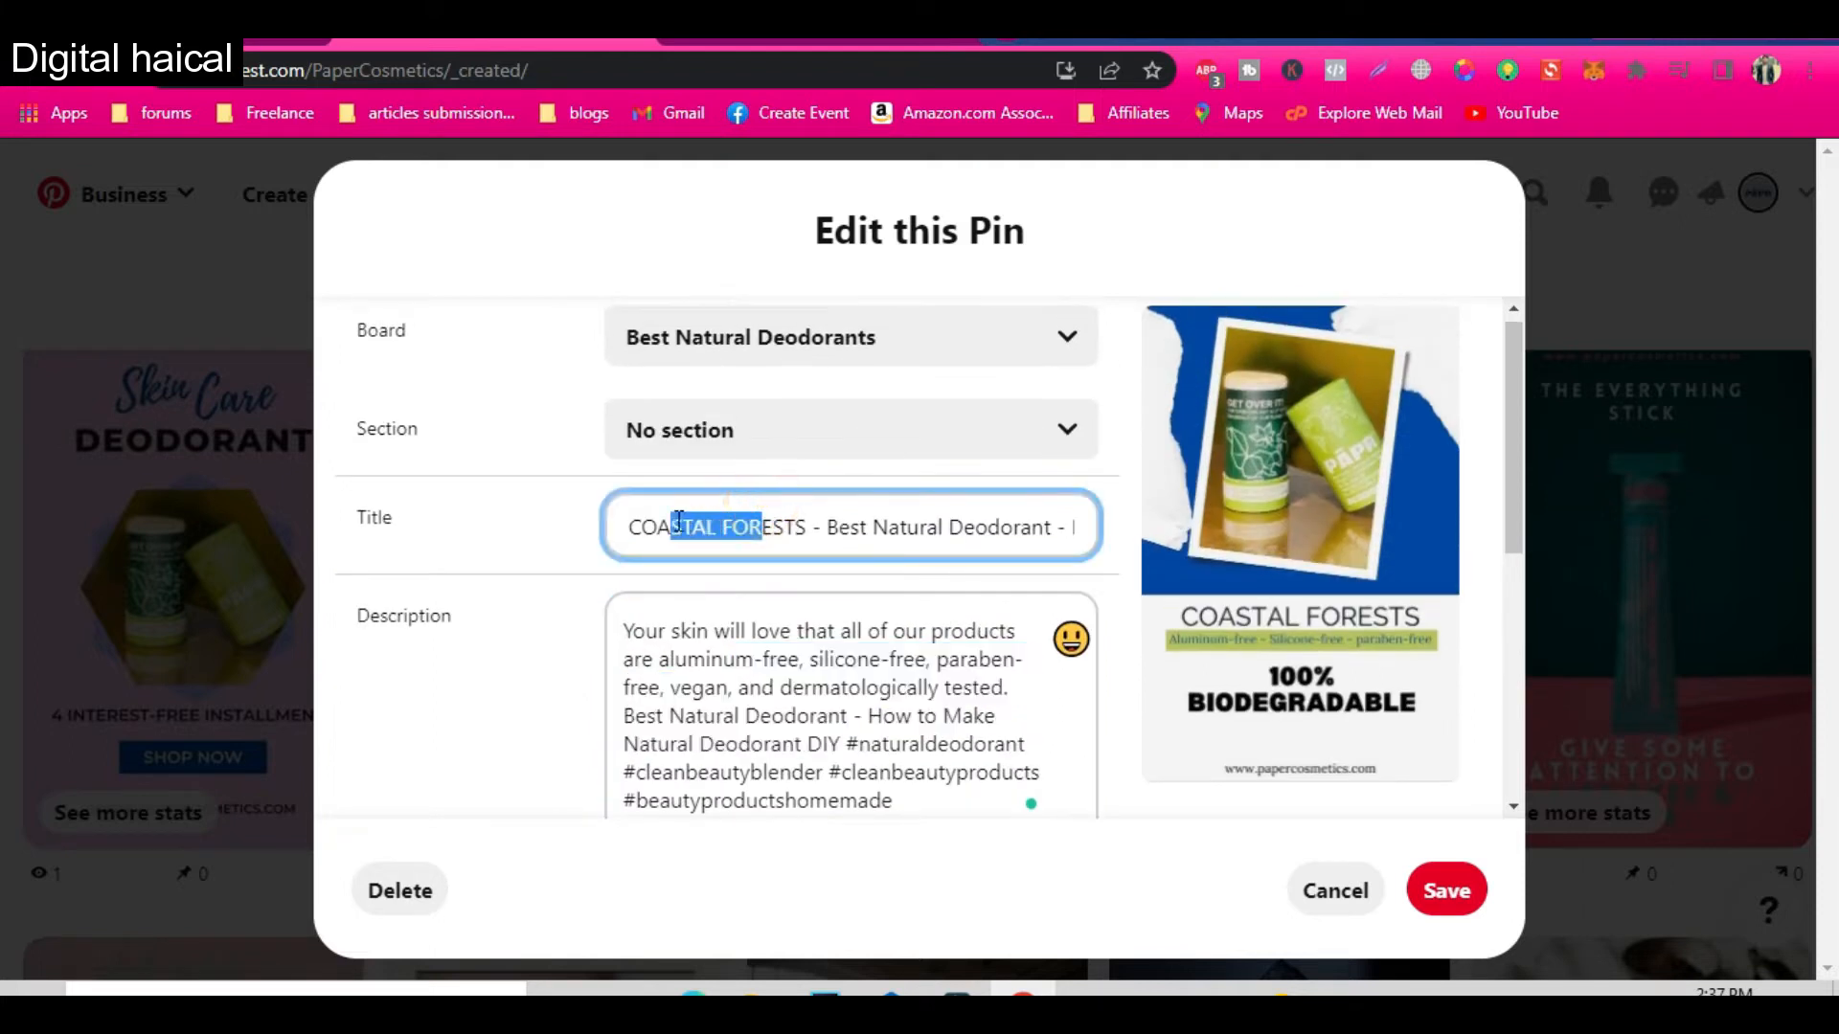
pyautogui.click(872, 529)
pyautogui.moveTo(826, 526); pyautogui.dragTo(1052, 526)
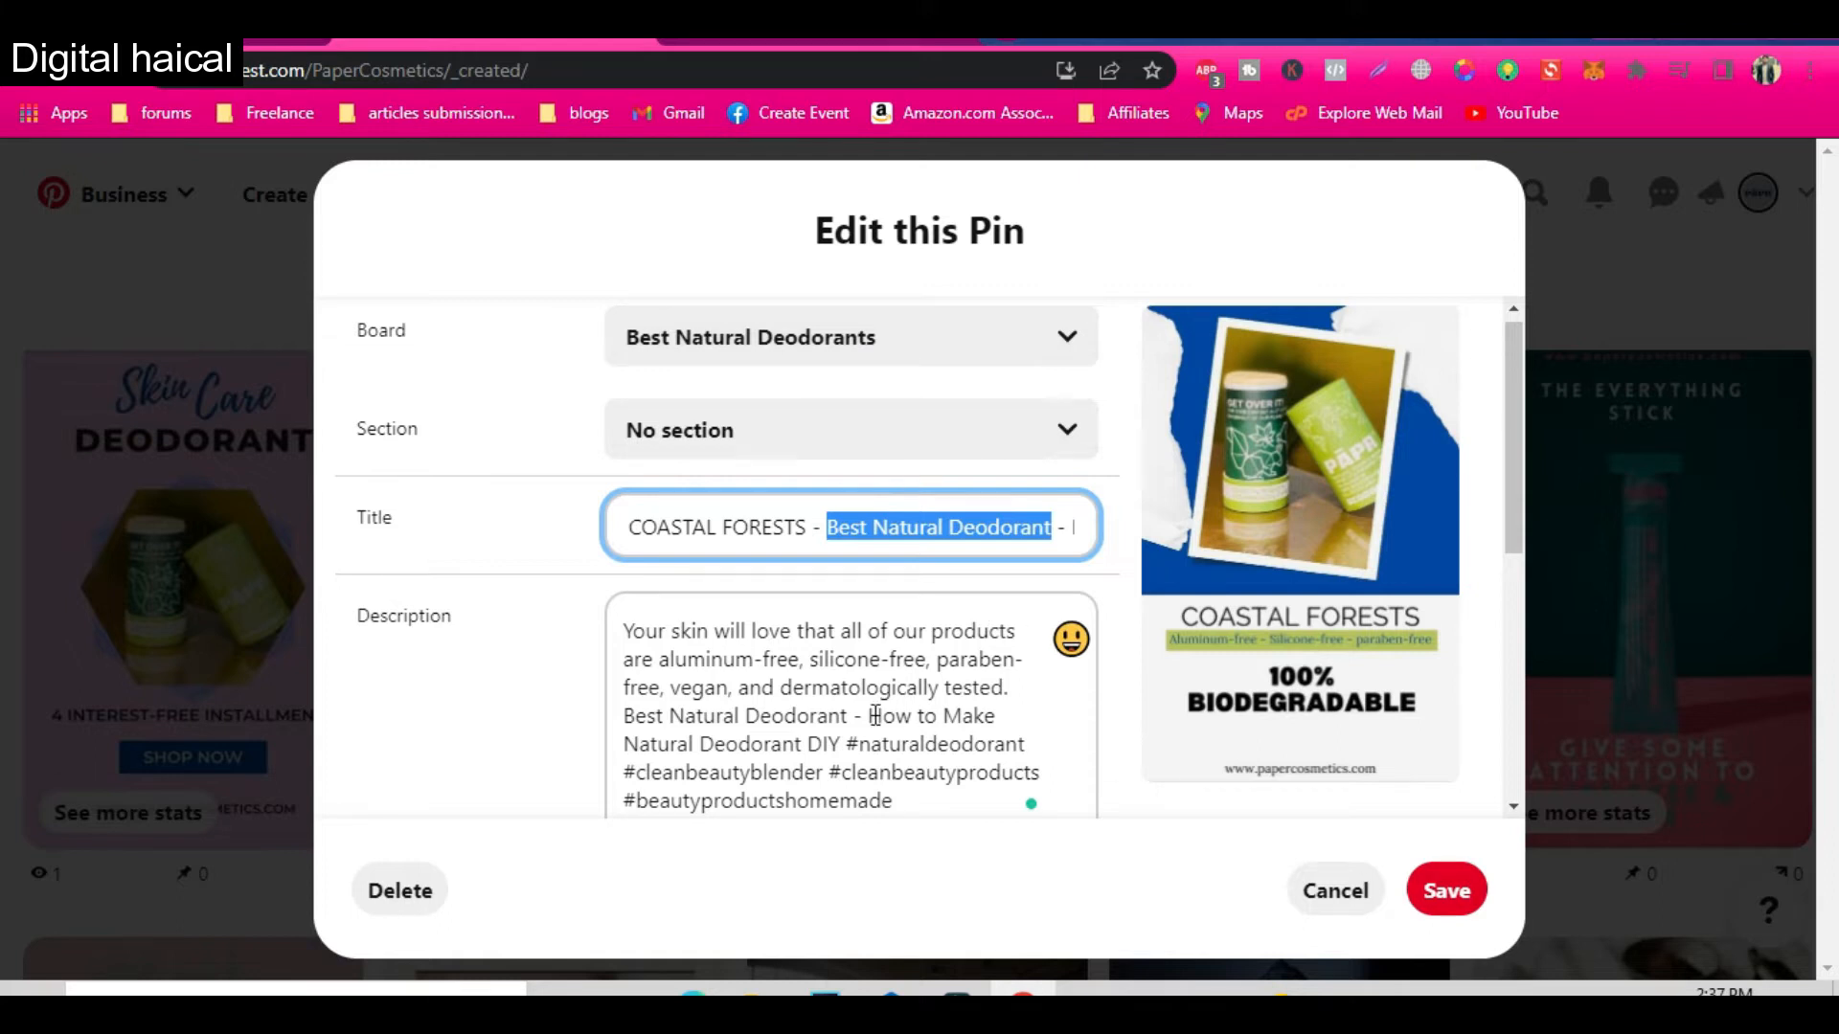
pyautogui.moveTo(889, 745); pyautogui.dragTo(935, 792)
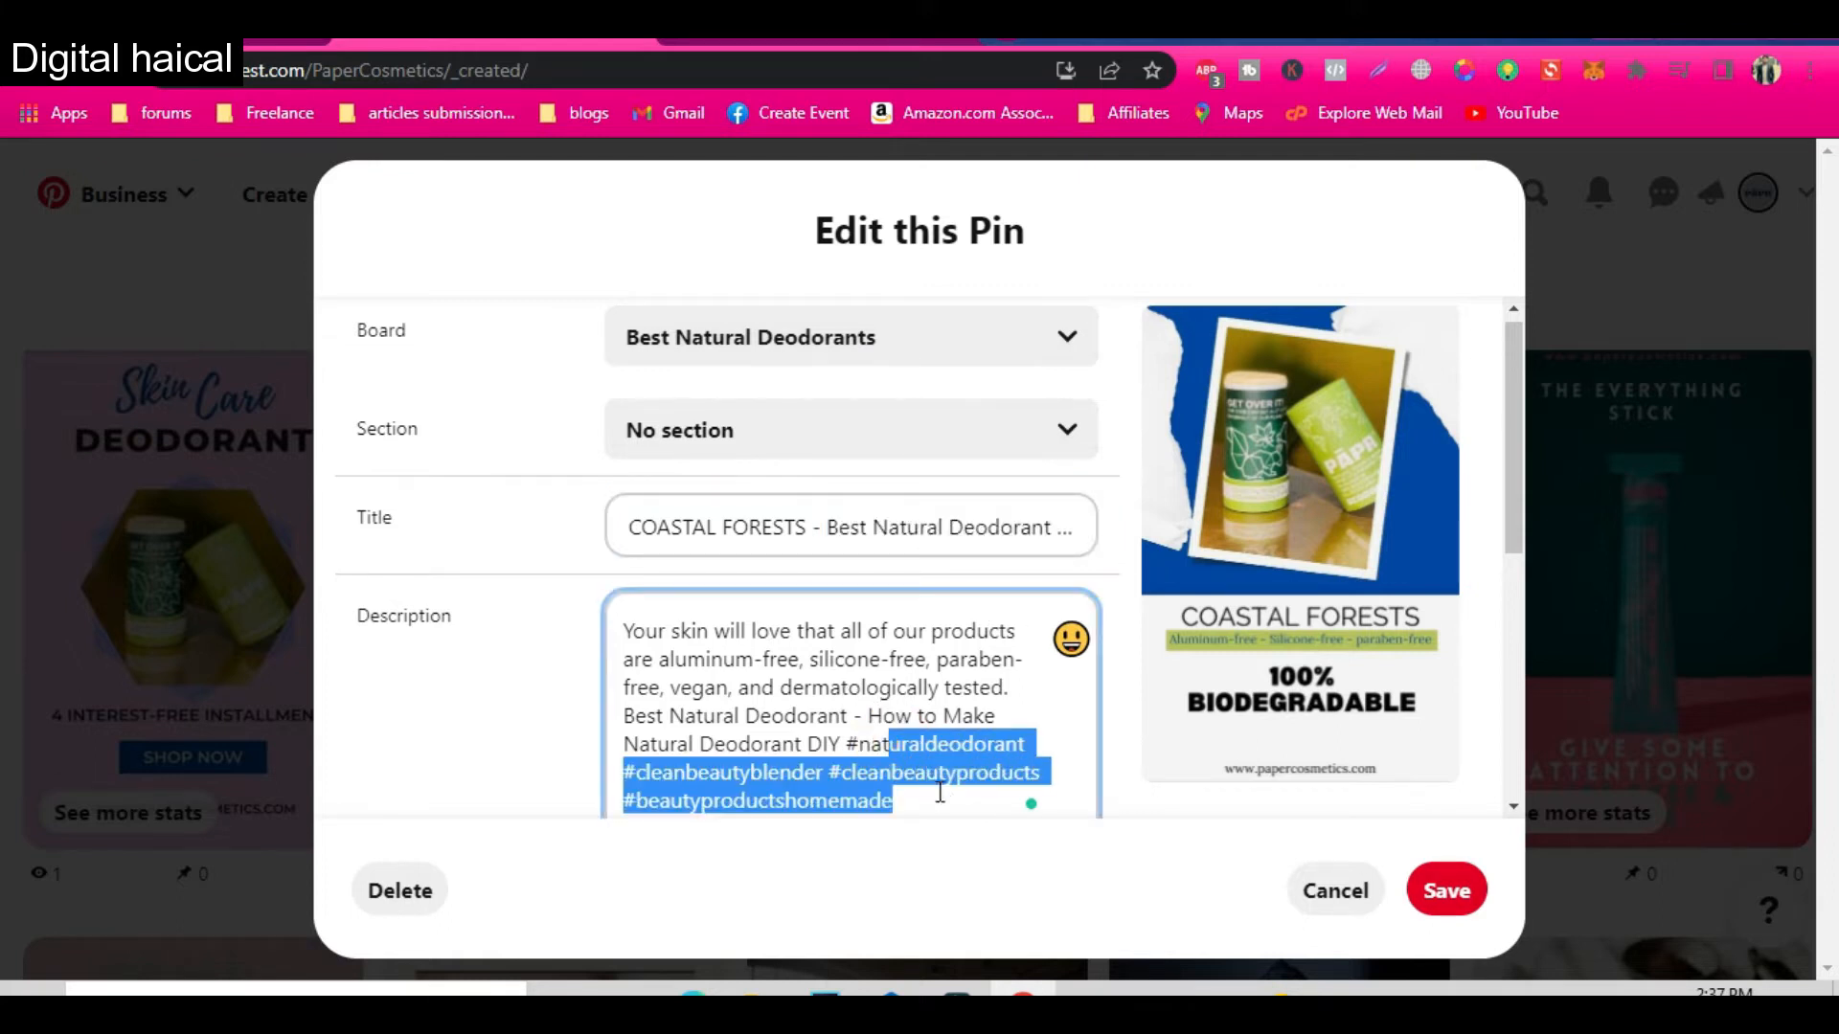
pyautogui.scroll(-5, 841, 549)
pyautogui.scroll(3, 839, 518)
pyautogui.click(836, 511)
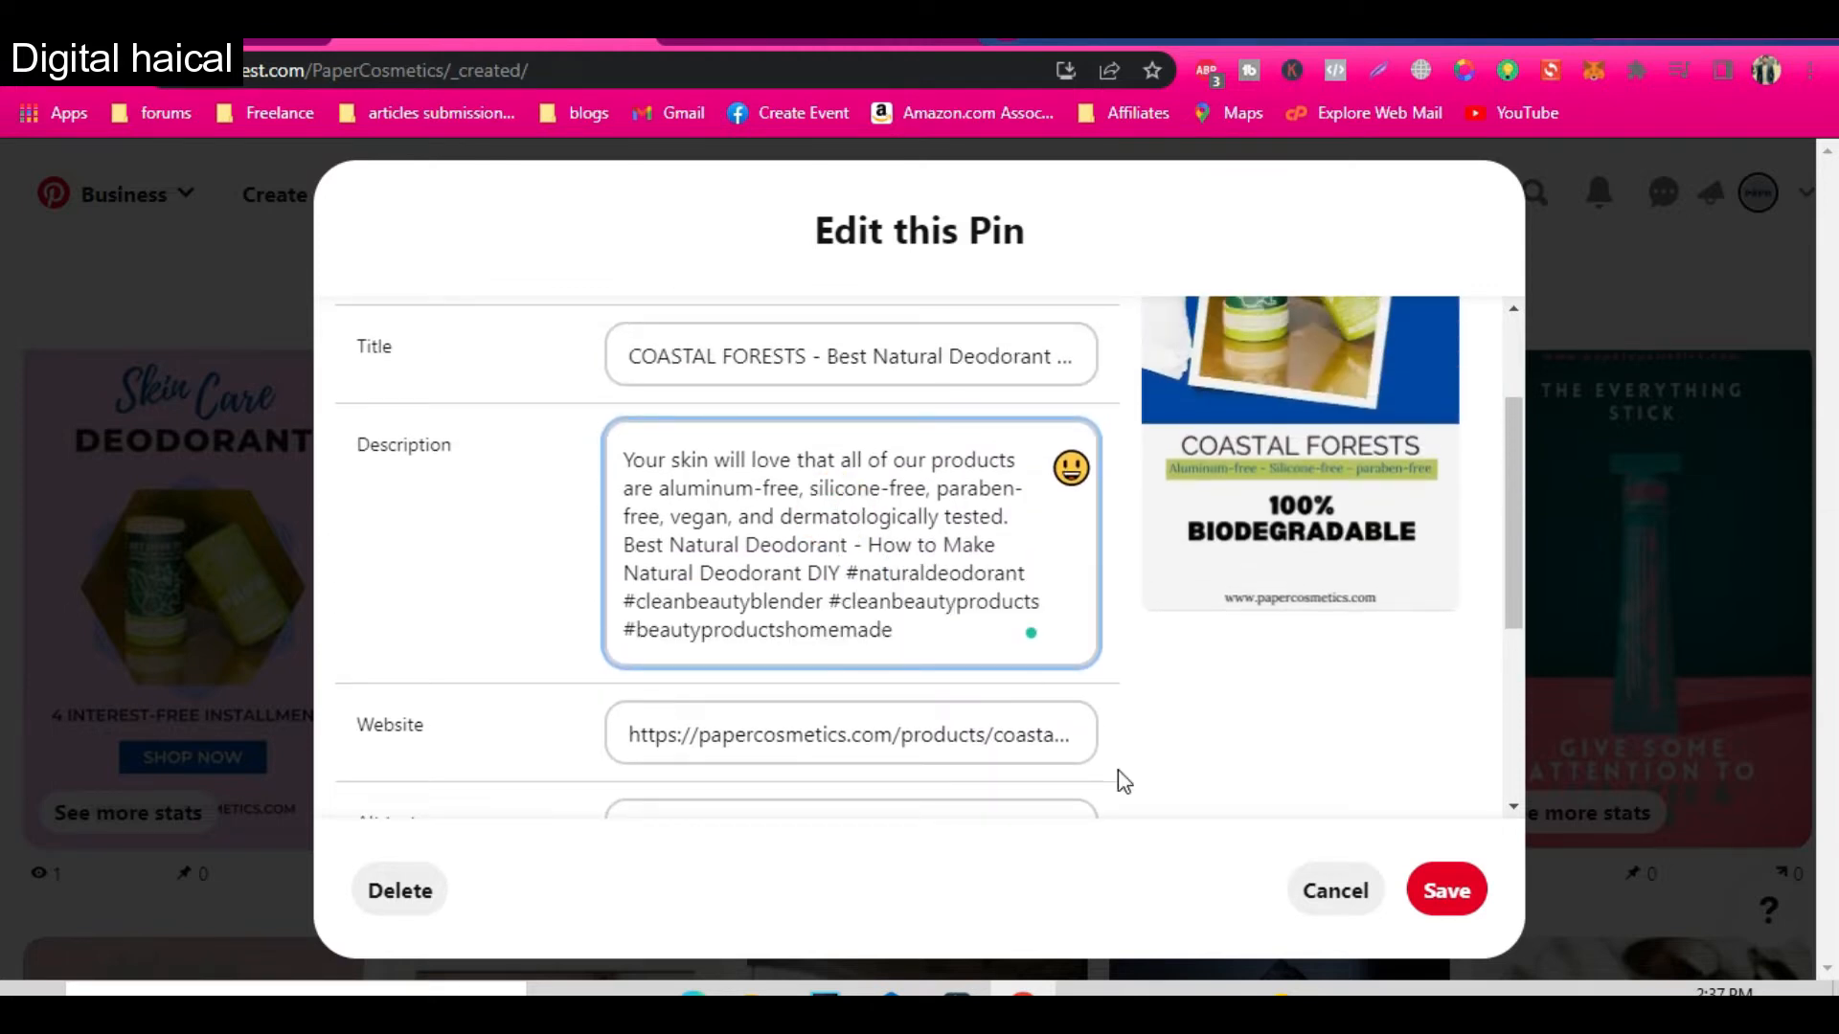
# Step: Save the Coastal Forests pin and open its promotion form to check the destination URL
pyautogui.click(1448, 890)
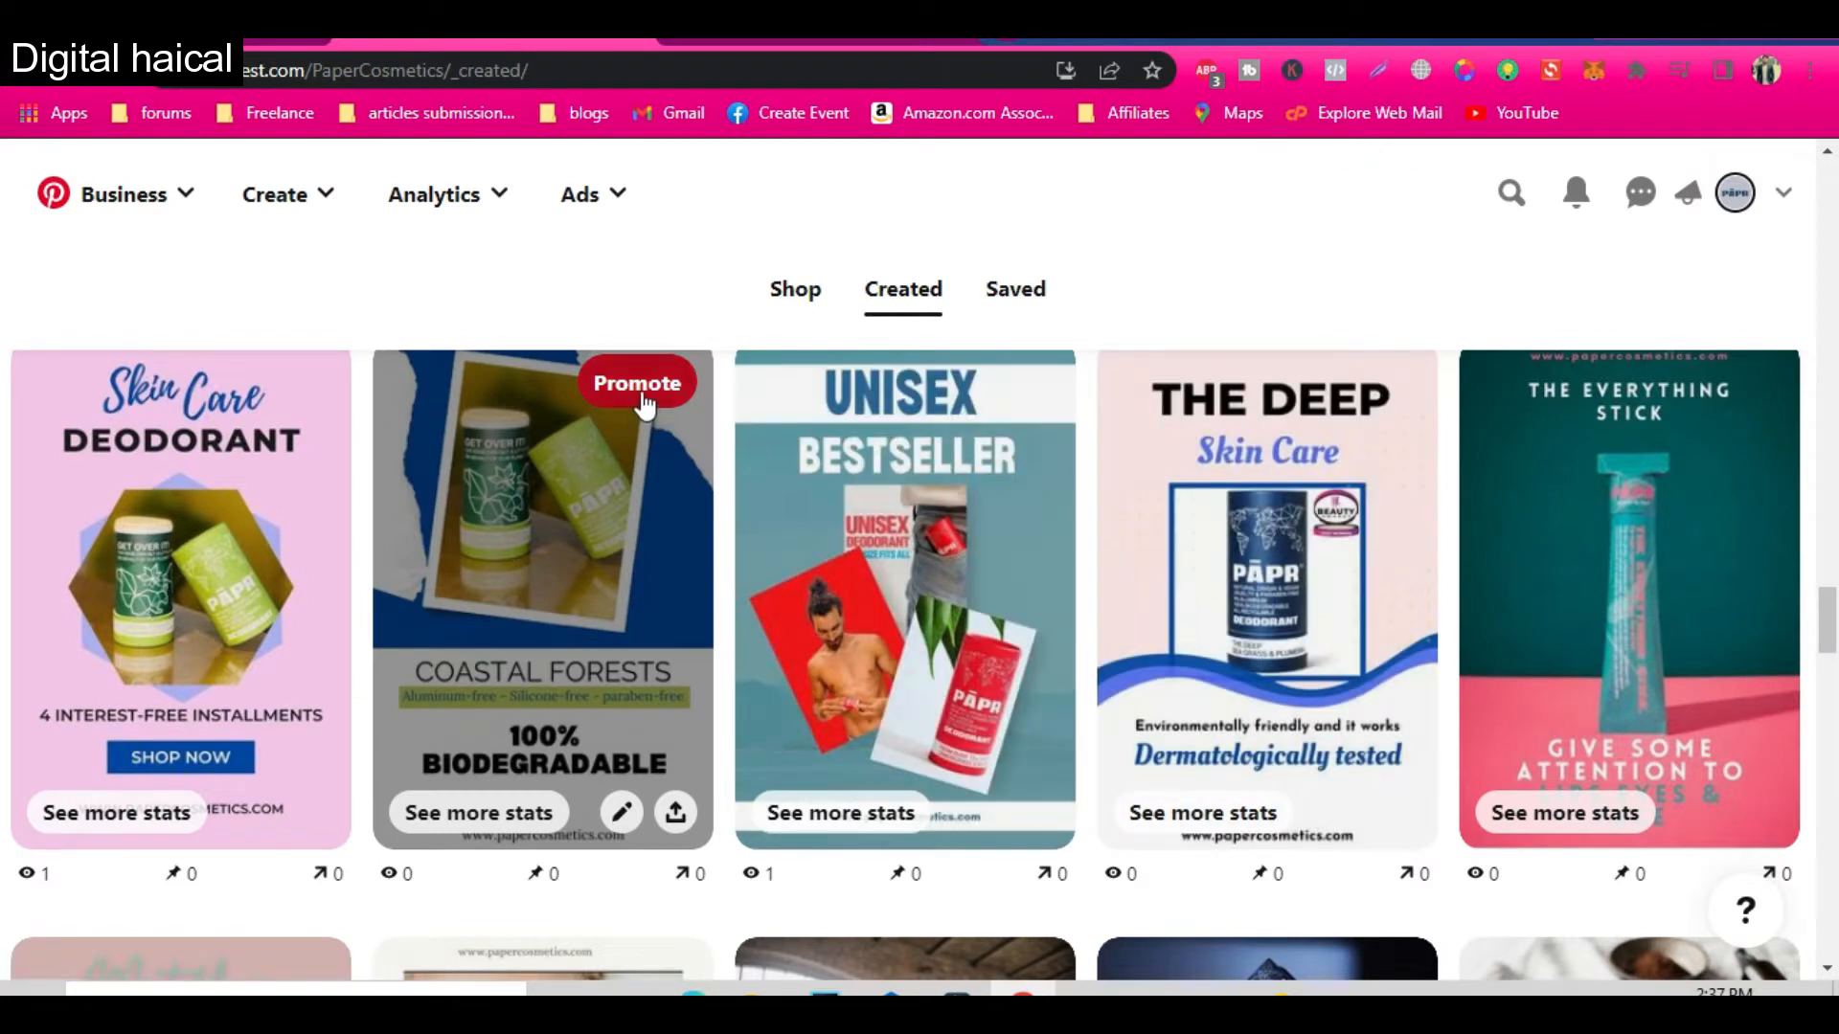
pyautogui.click(640, 385)
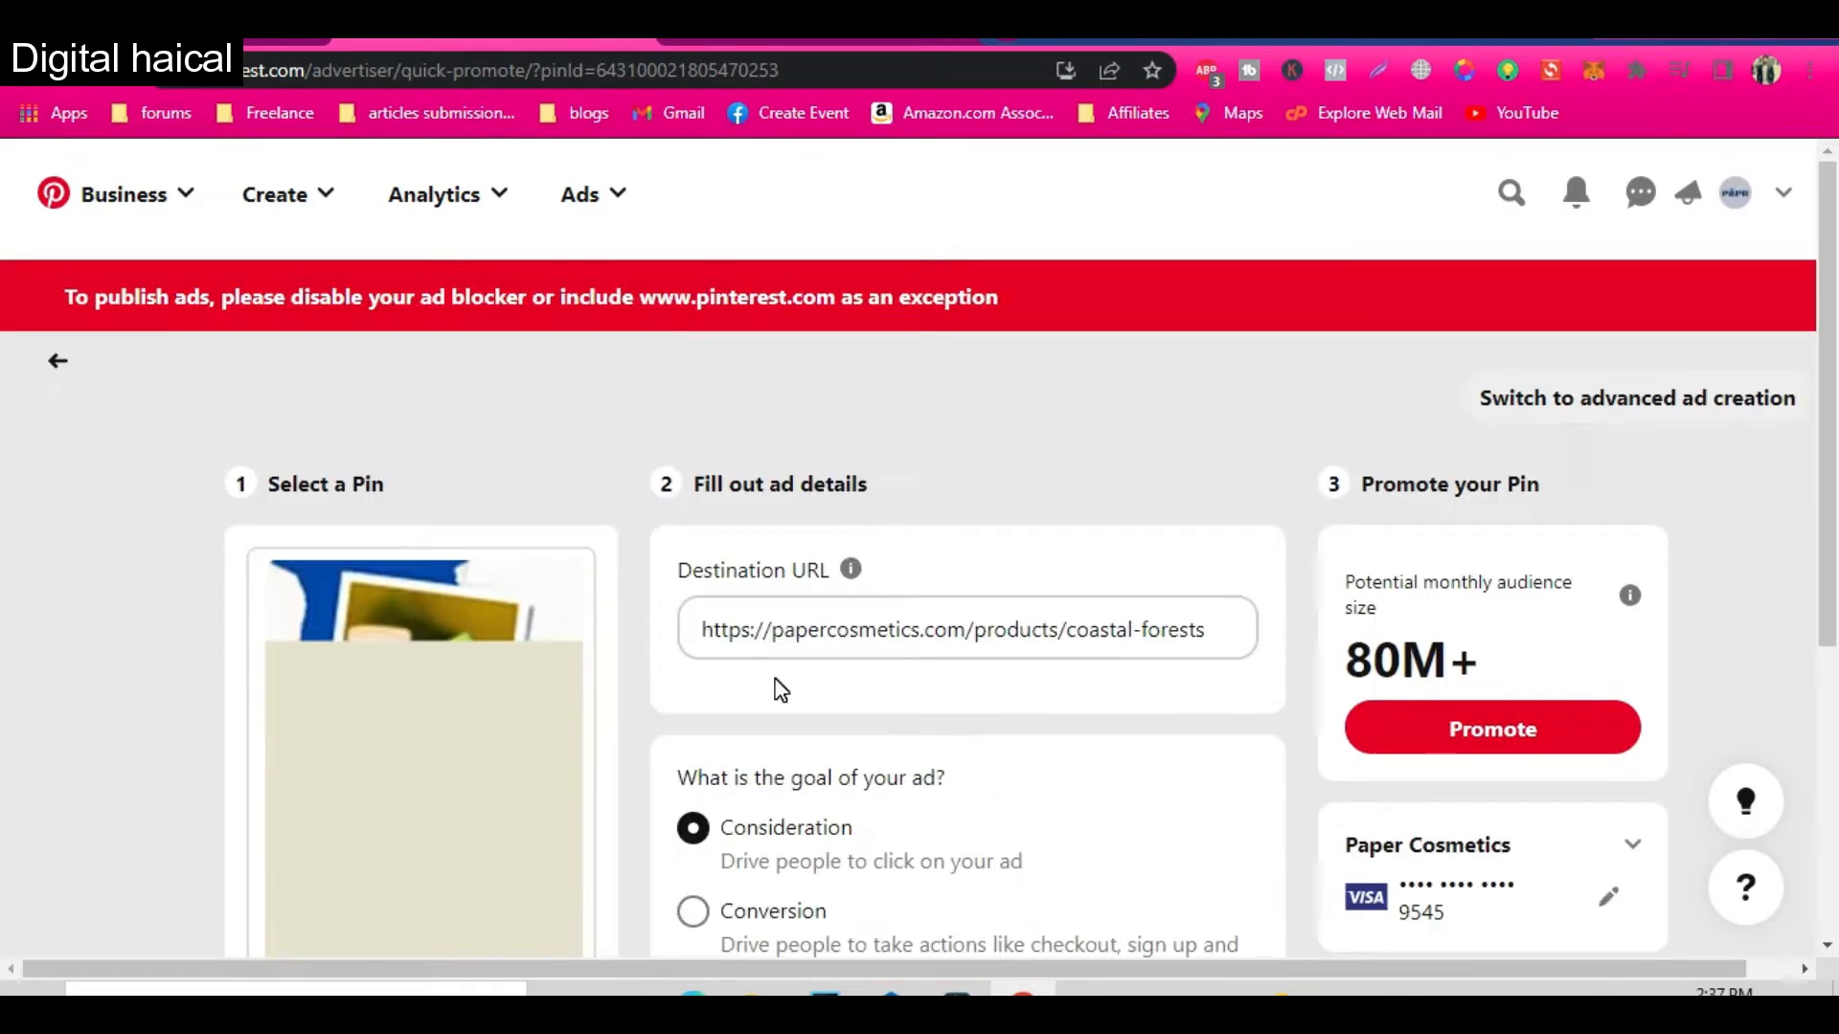
pyautogui.scroll(-1, 781, 691)
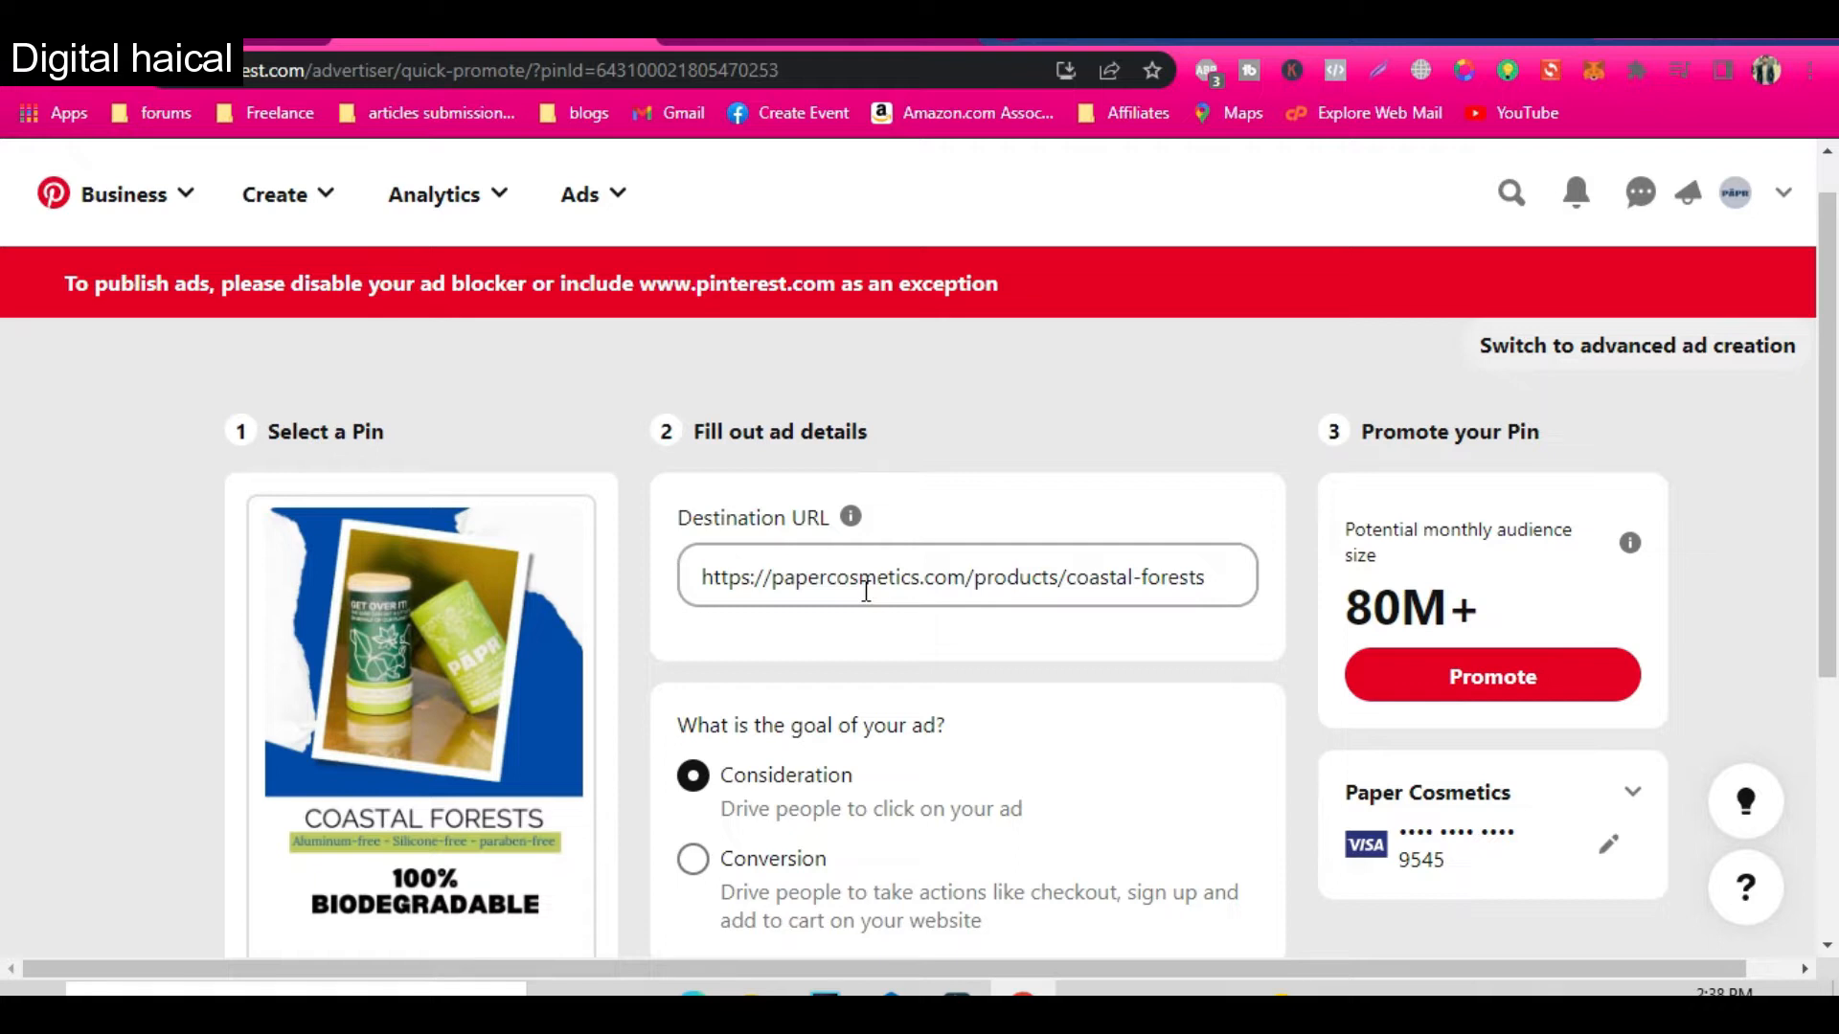
pyautogui.click(1667, 355)
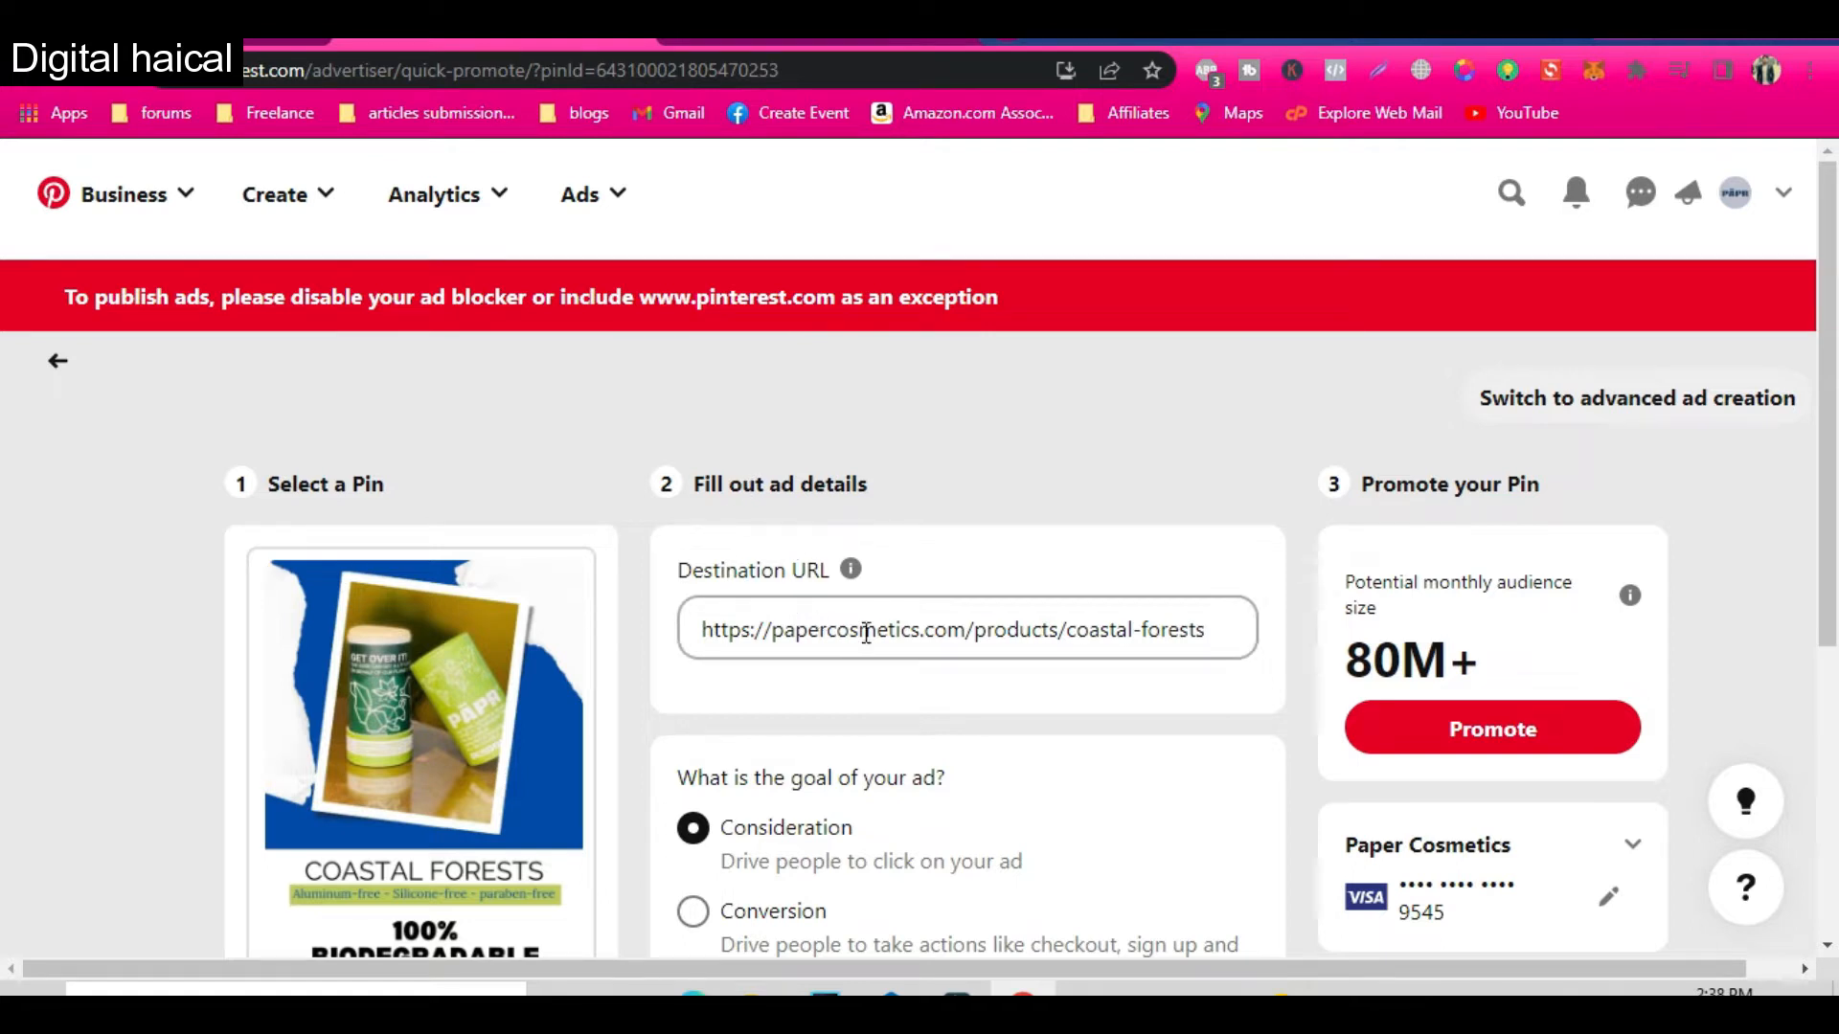
pyautogui.scroll(-2, 905, 809)
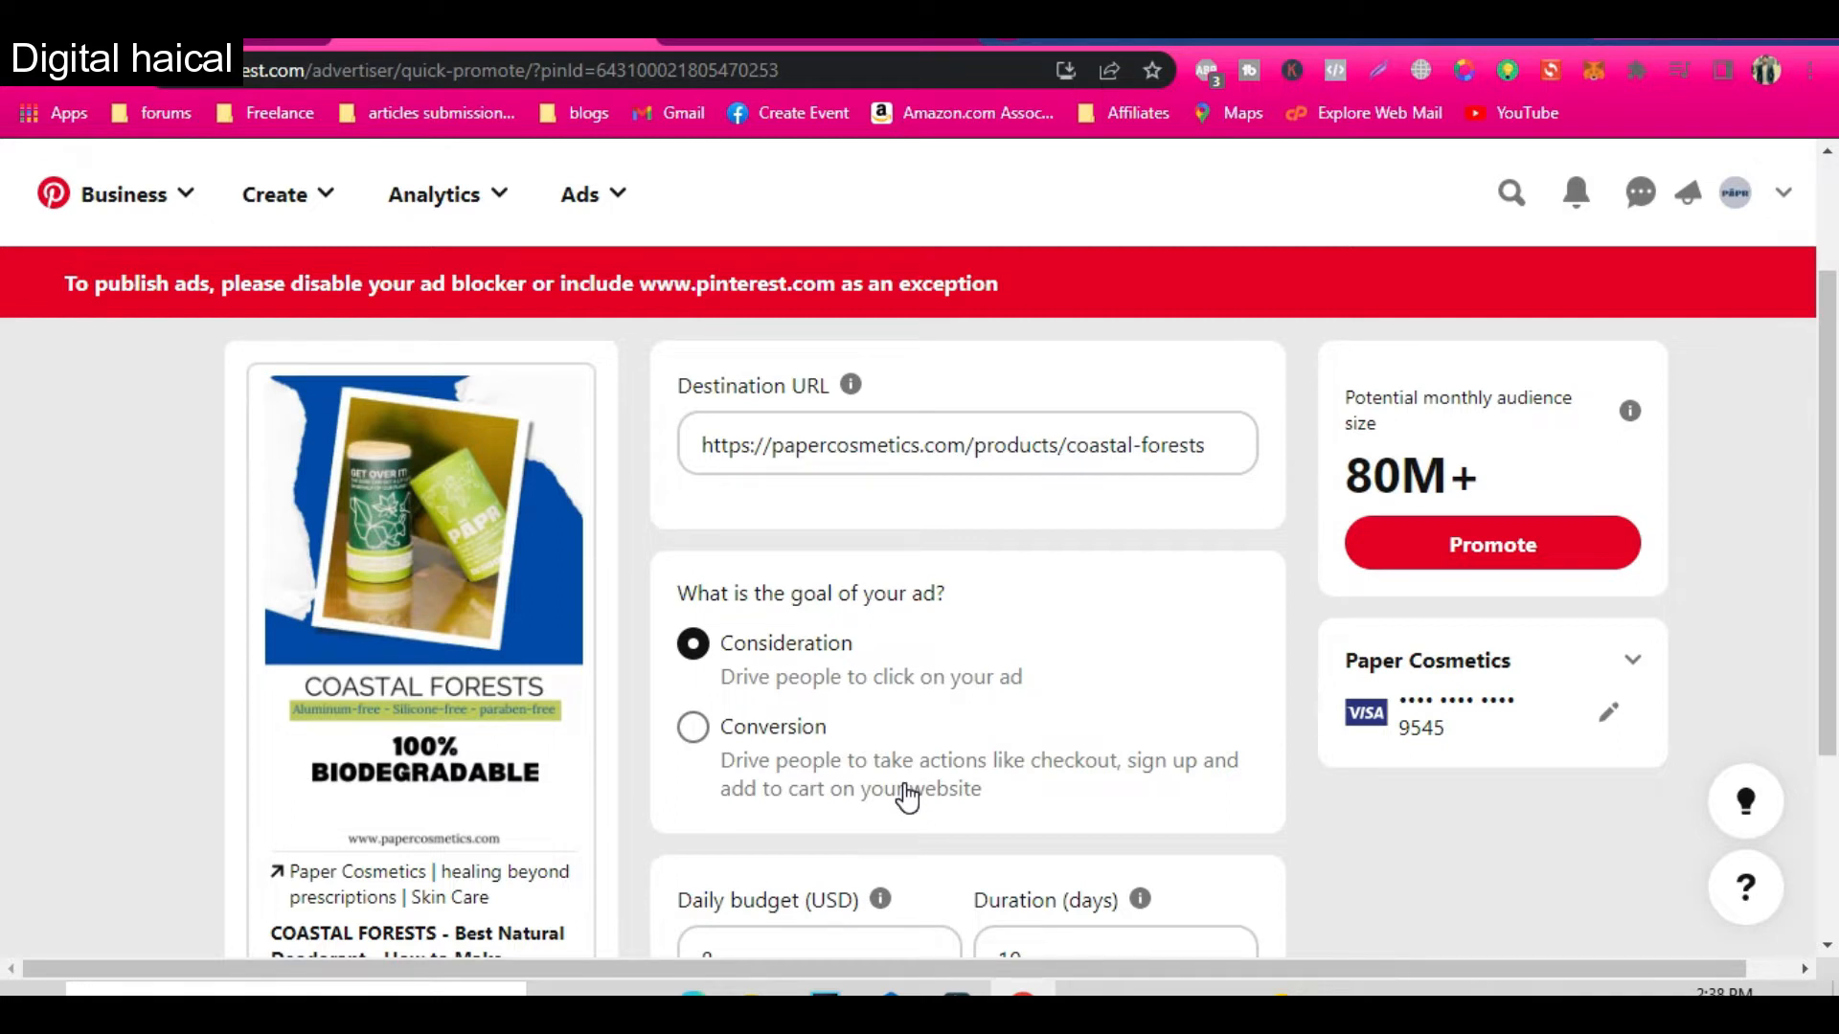
pyautogui.moveTo(989, 448); pyautogui.dragTo(1064, 447)
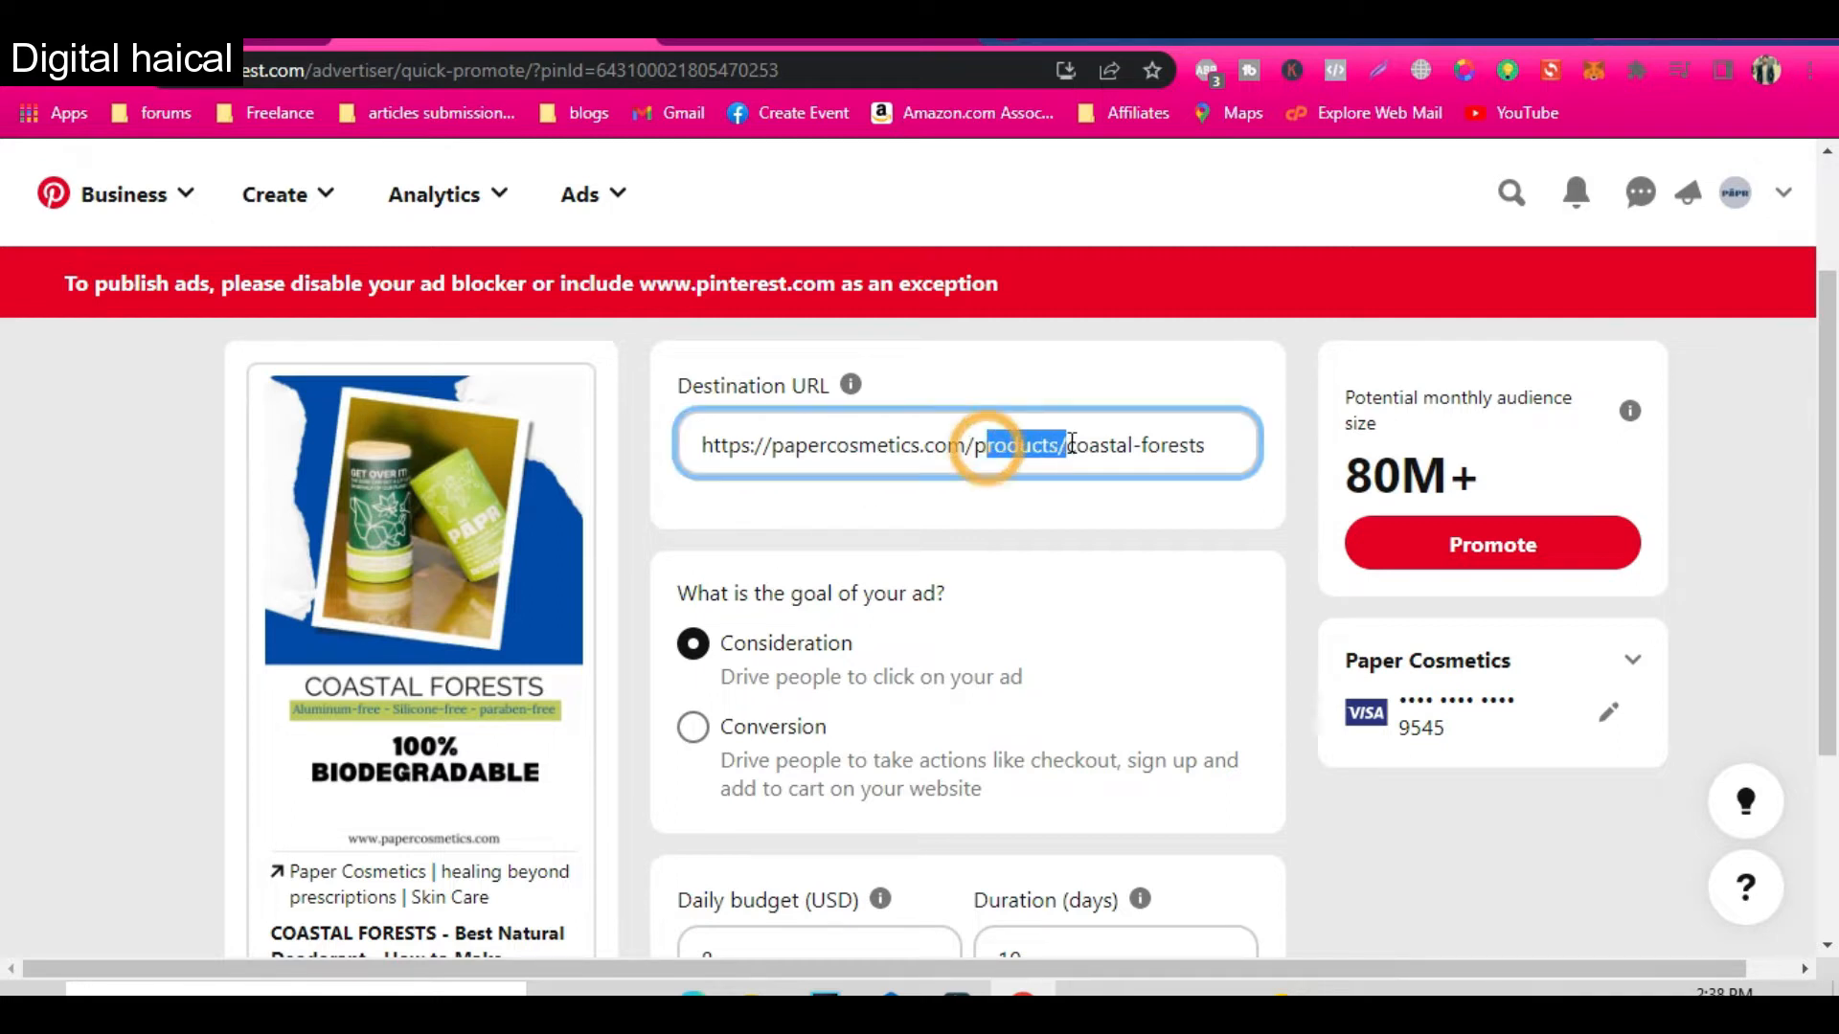
pyautogui.moveTo(900, 448); pyautogui.dragTo(1031, 457)
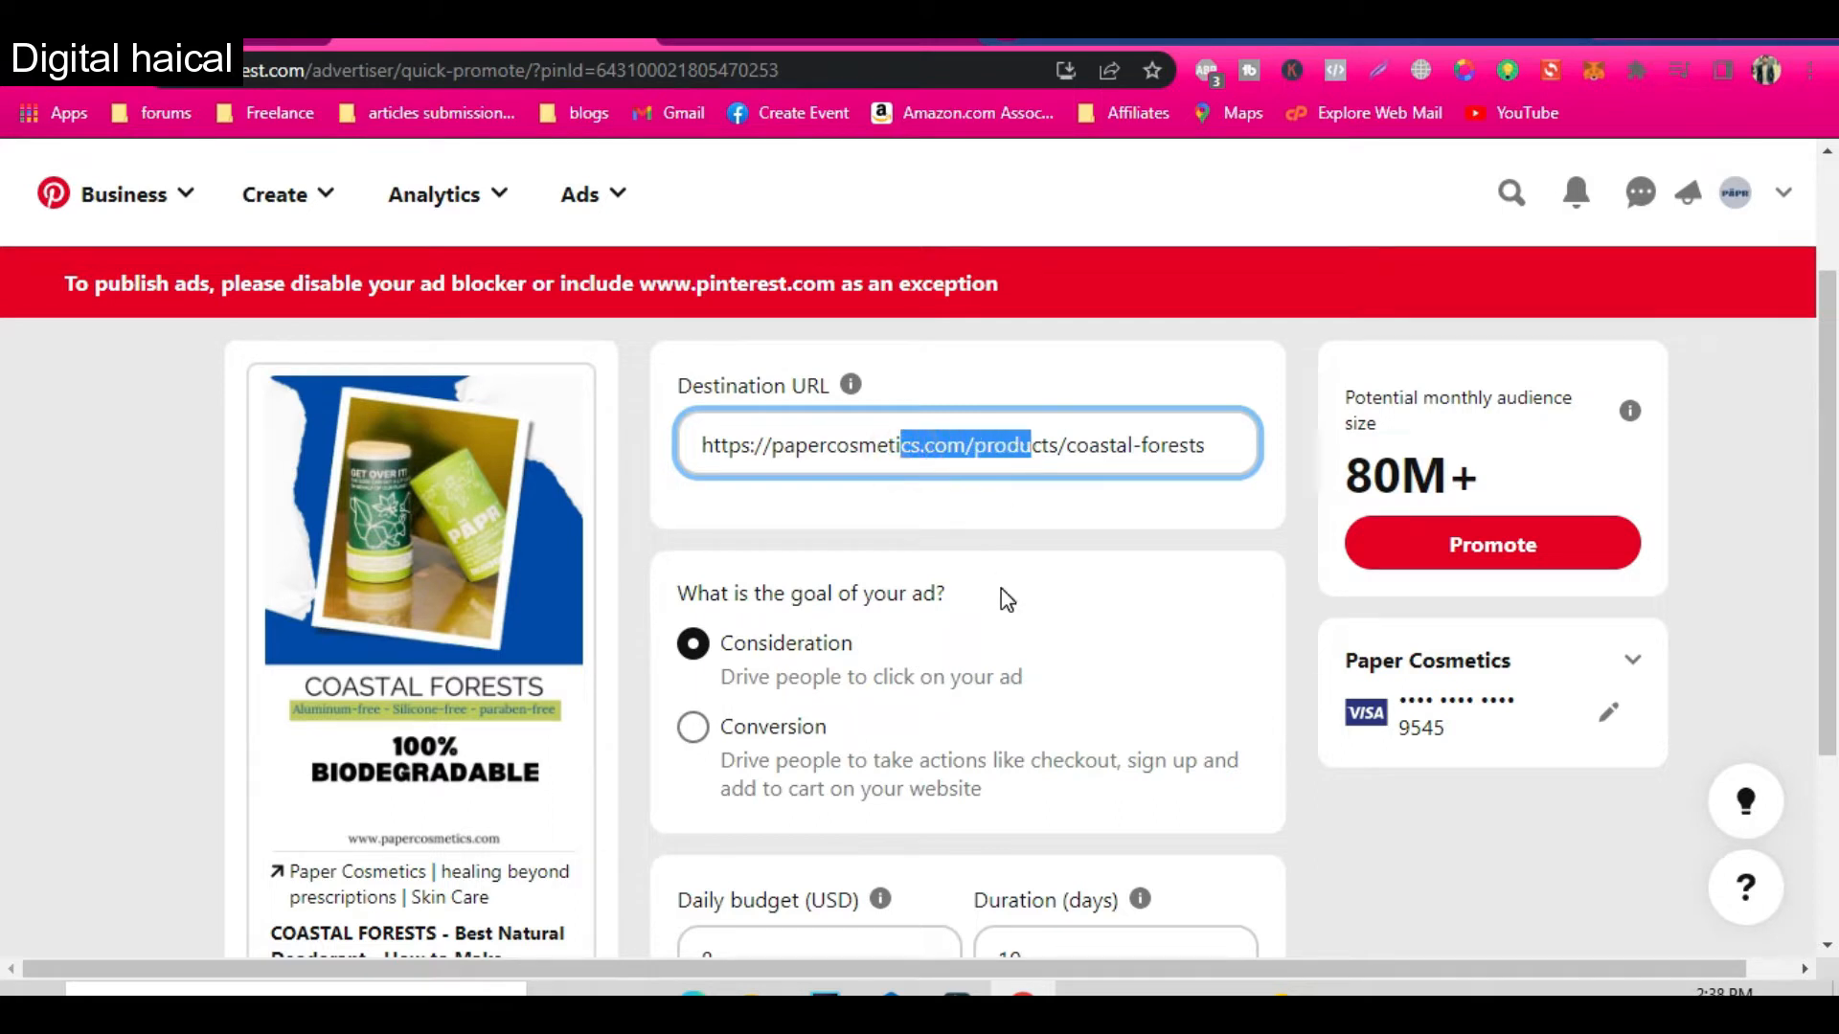
# Step: Set the ad's daily budget to 5 USD and its duration to 5 days
pyautogui.scroll(-2, 1002, 599)
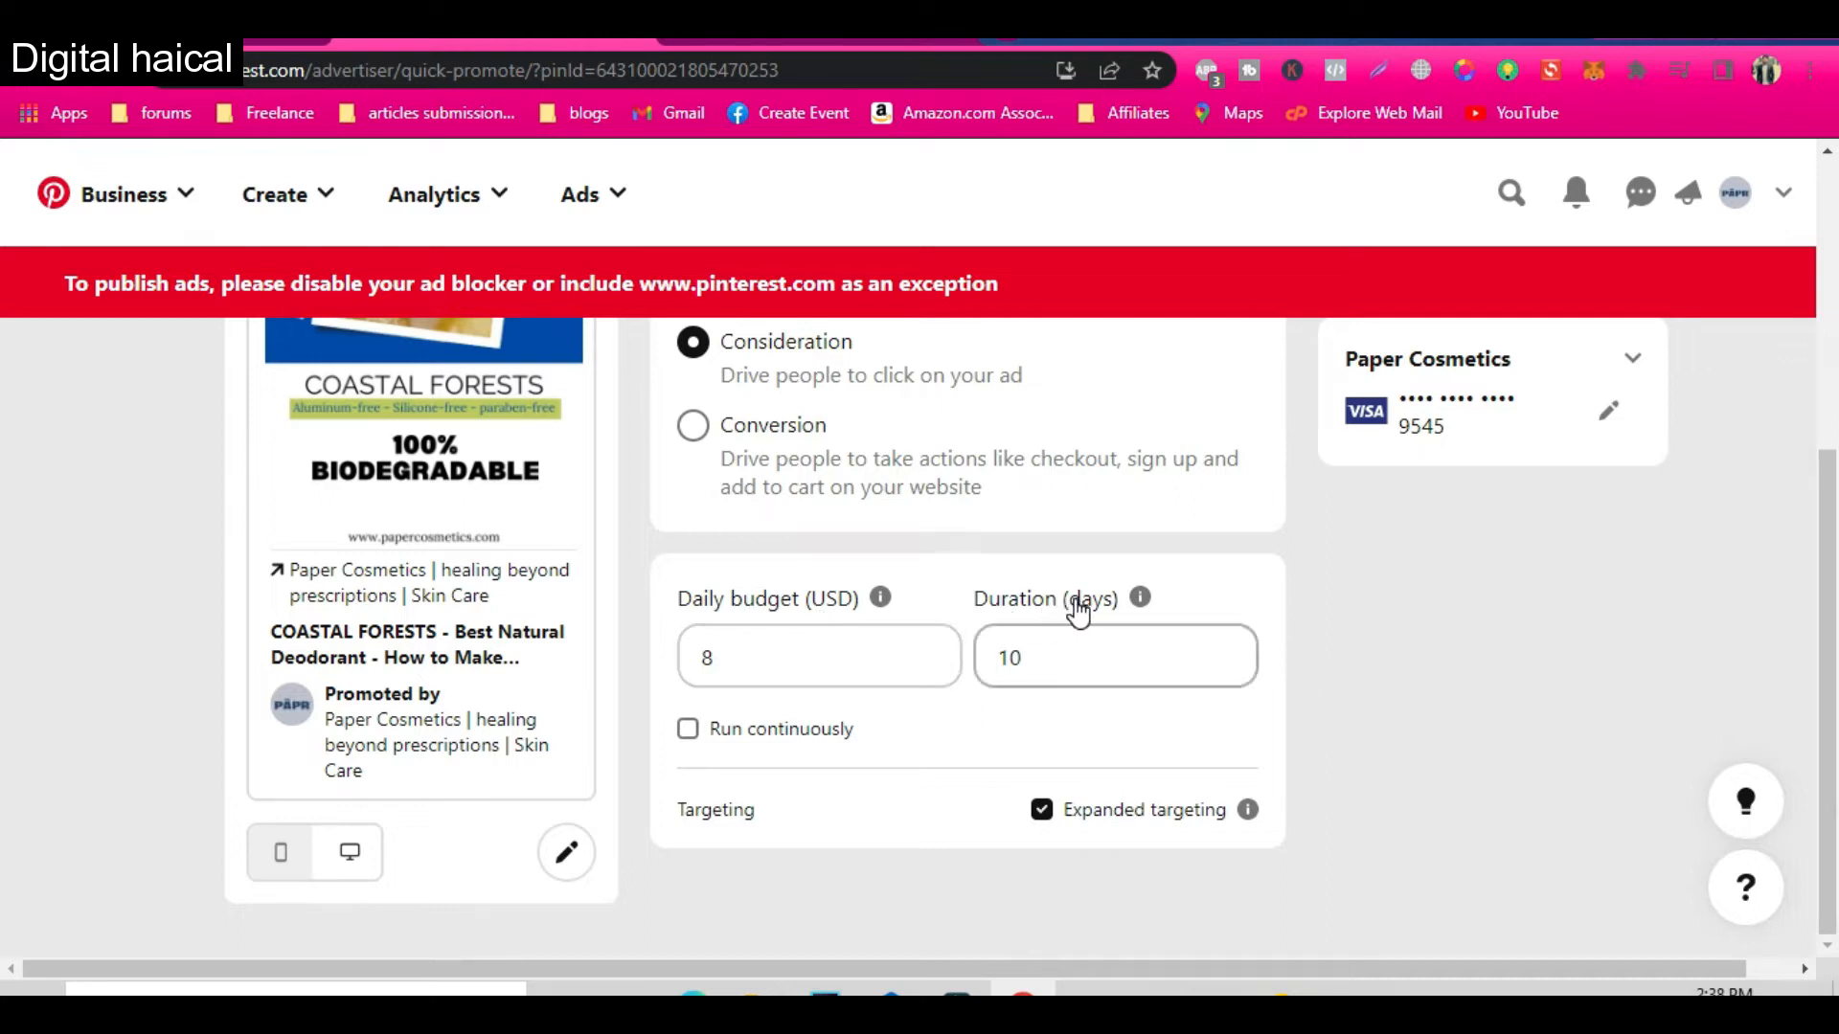
pyautogui.moveTo(727, 653); pyautogui.dragTo(677, 665)
pyautogui.write('5')
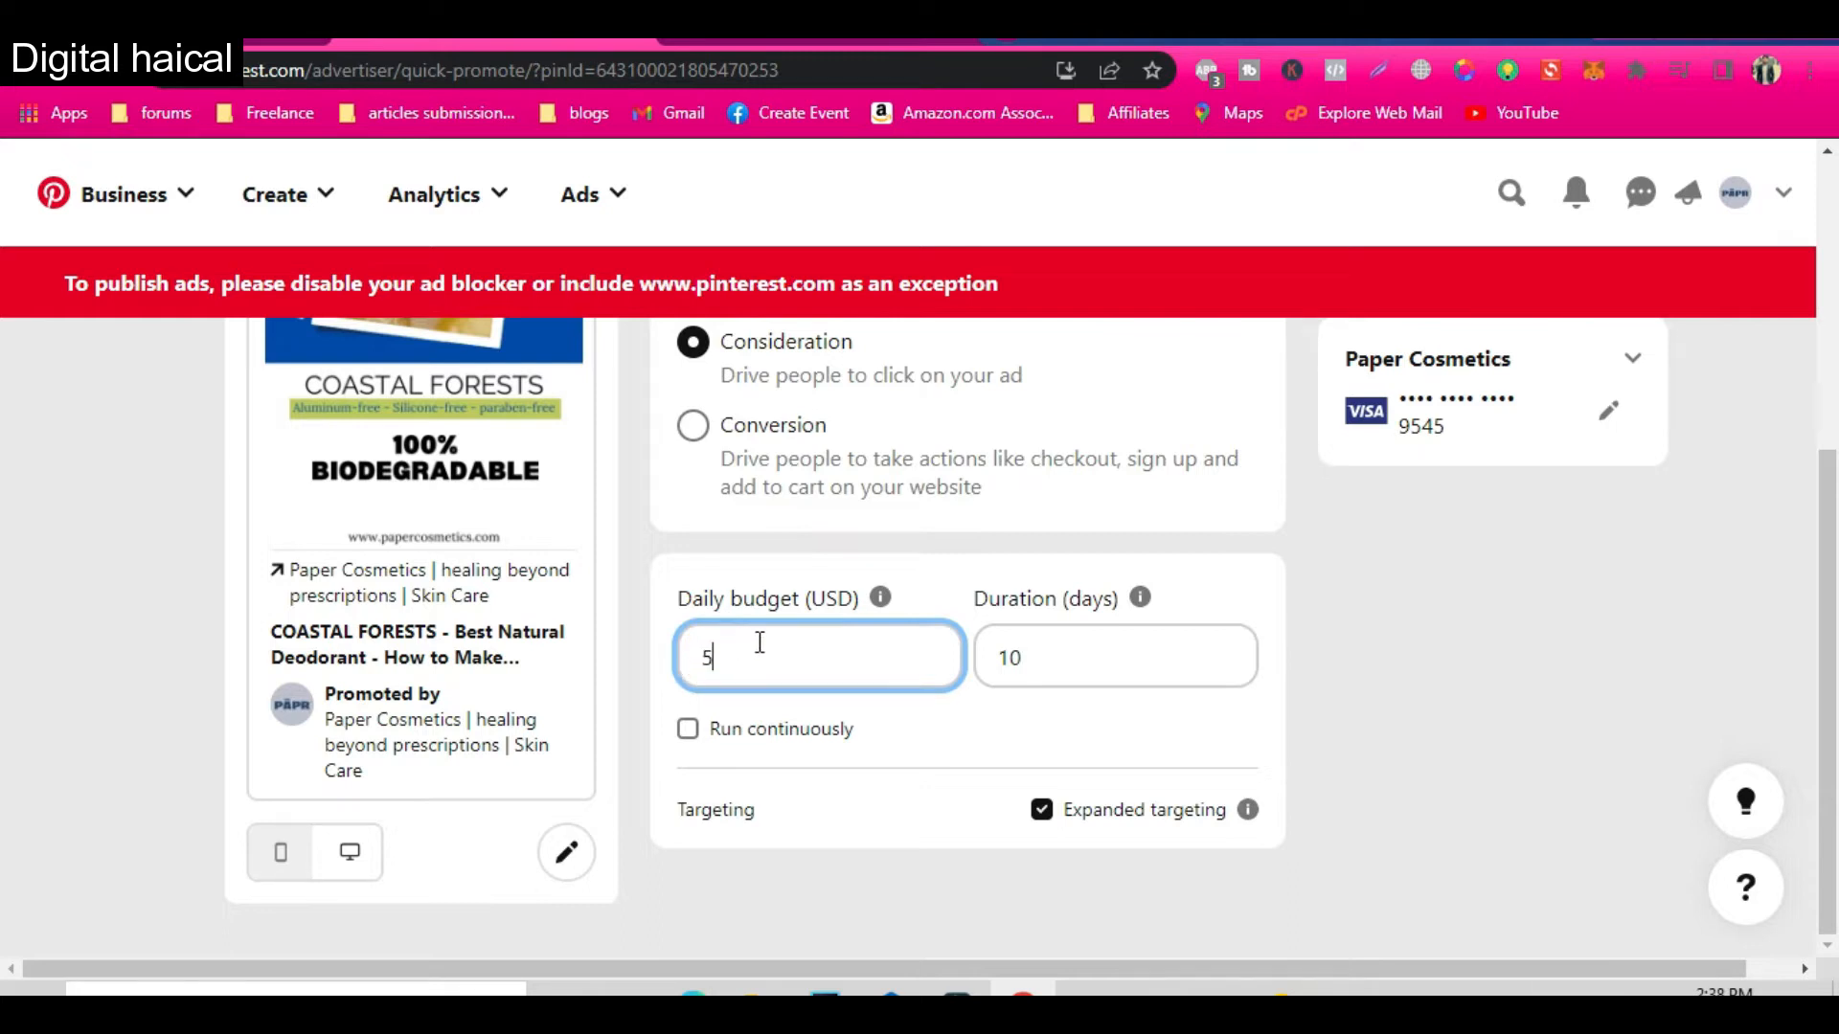
pyautogui.moveTo(1030, 656); pyautogui.dragTo(982, 657)
pyautogui.write('5')
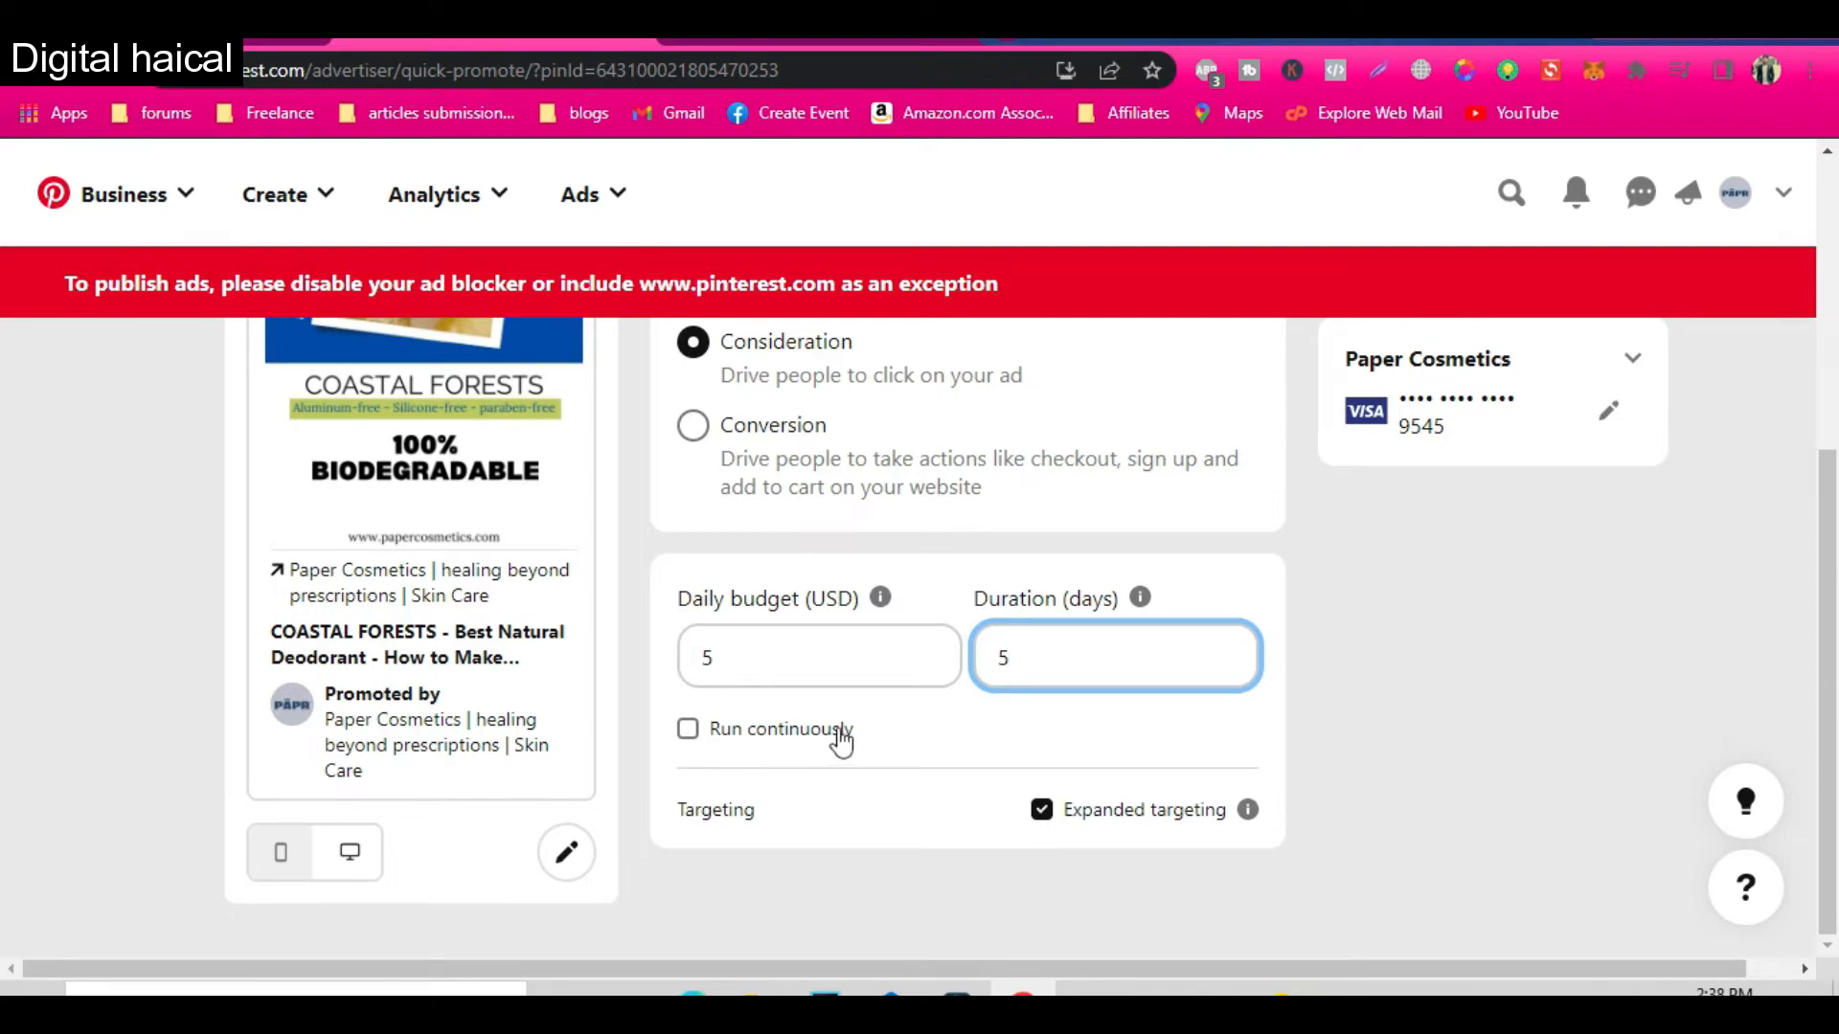
# Step: Review the ad's goal options, budget, potential monthly audience size and payment details
pyautogui.scroll(3, 831, 791)
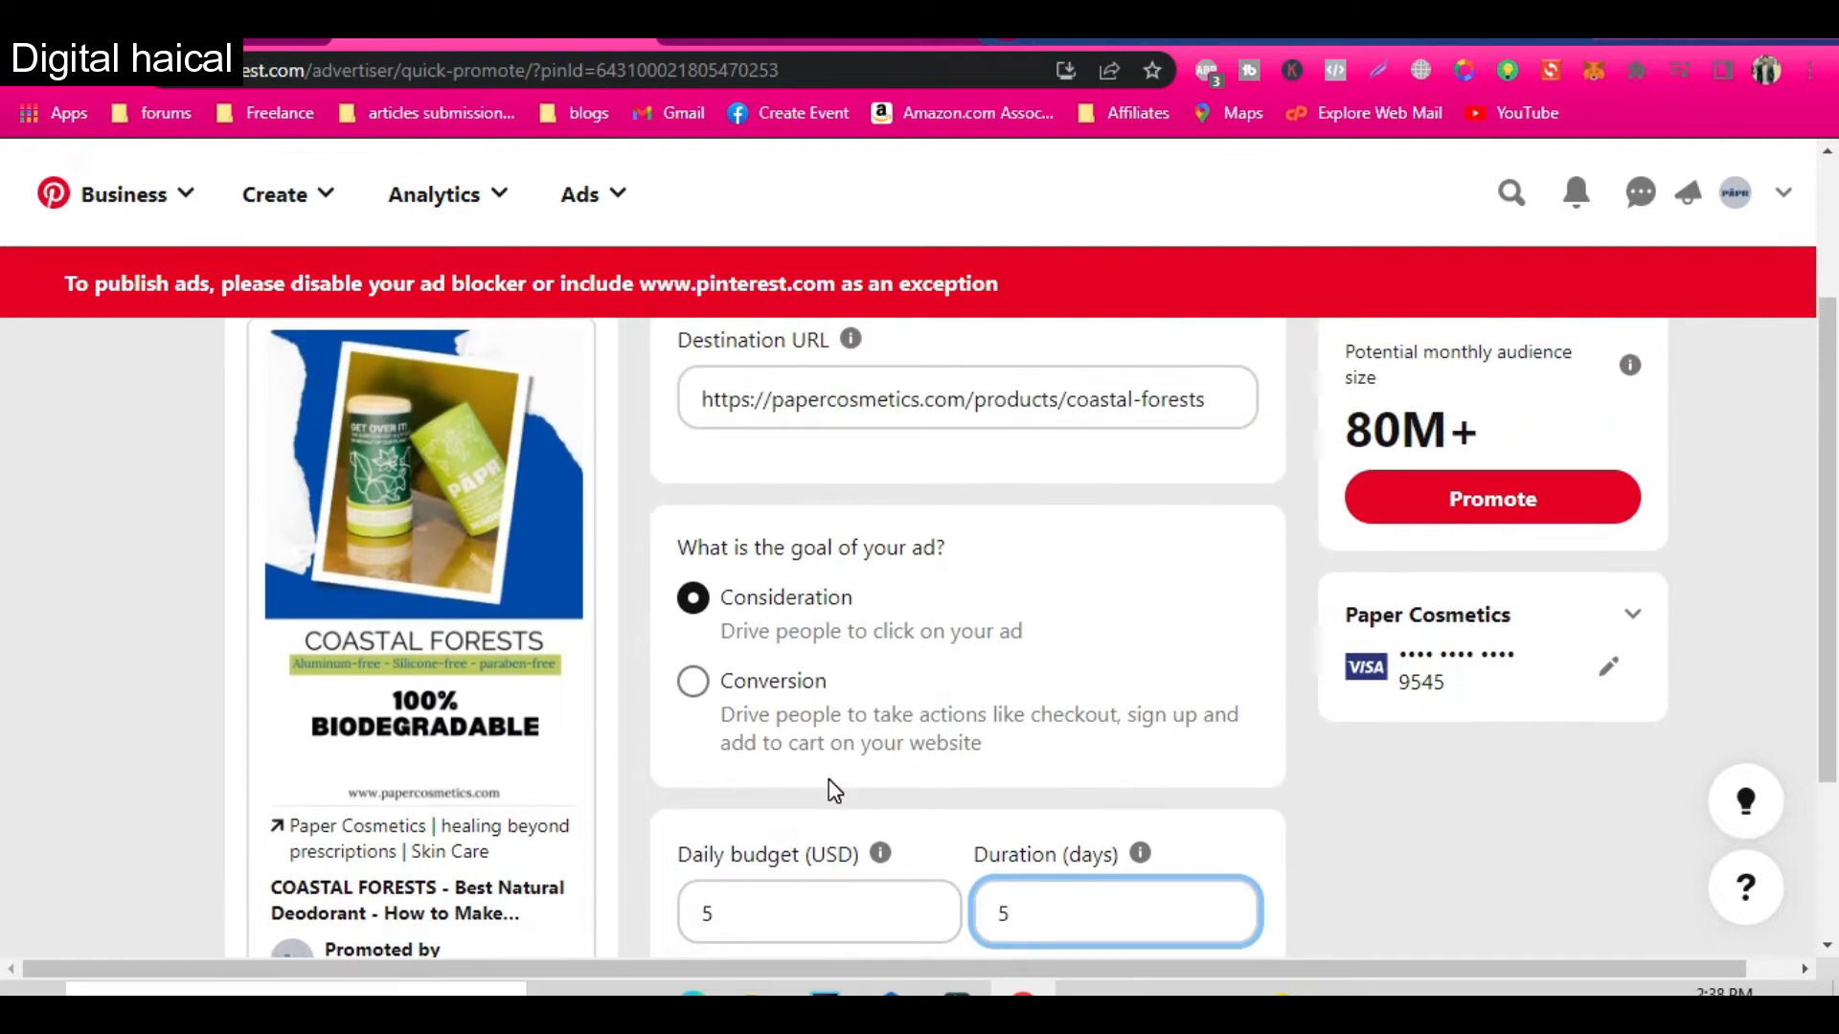
pyautogui.scroll(1, 831, 791)
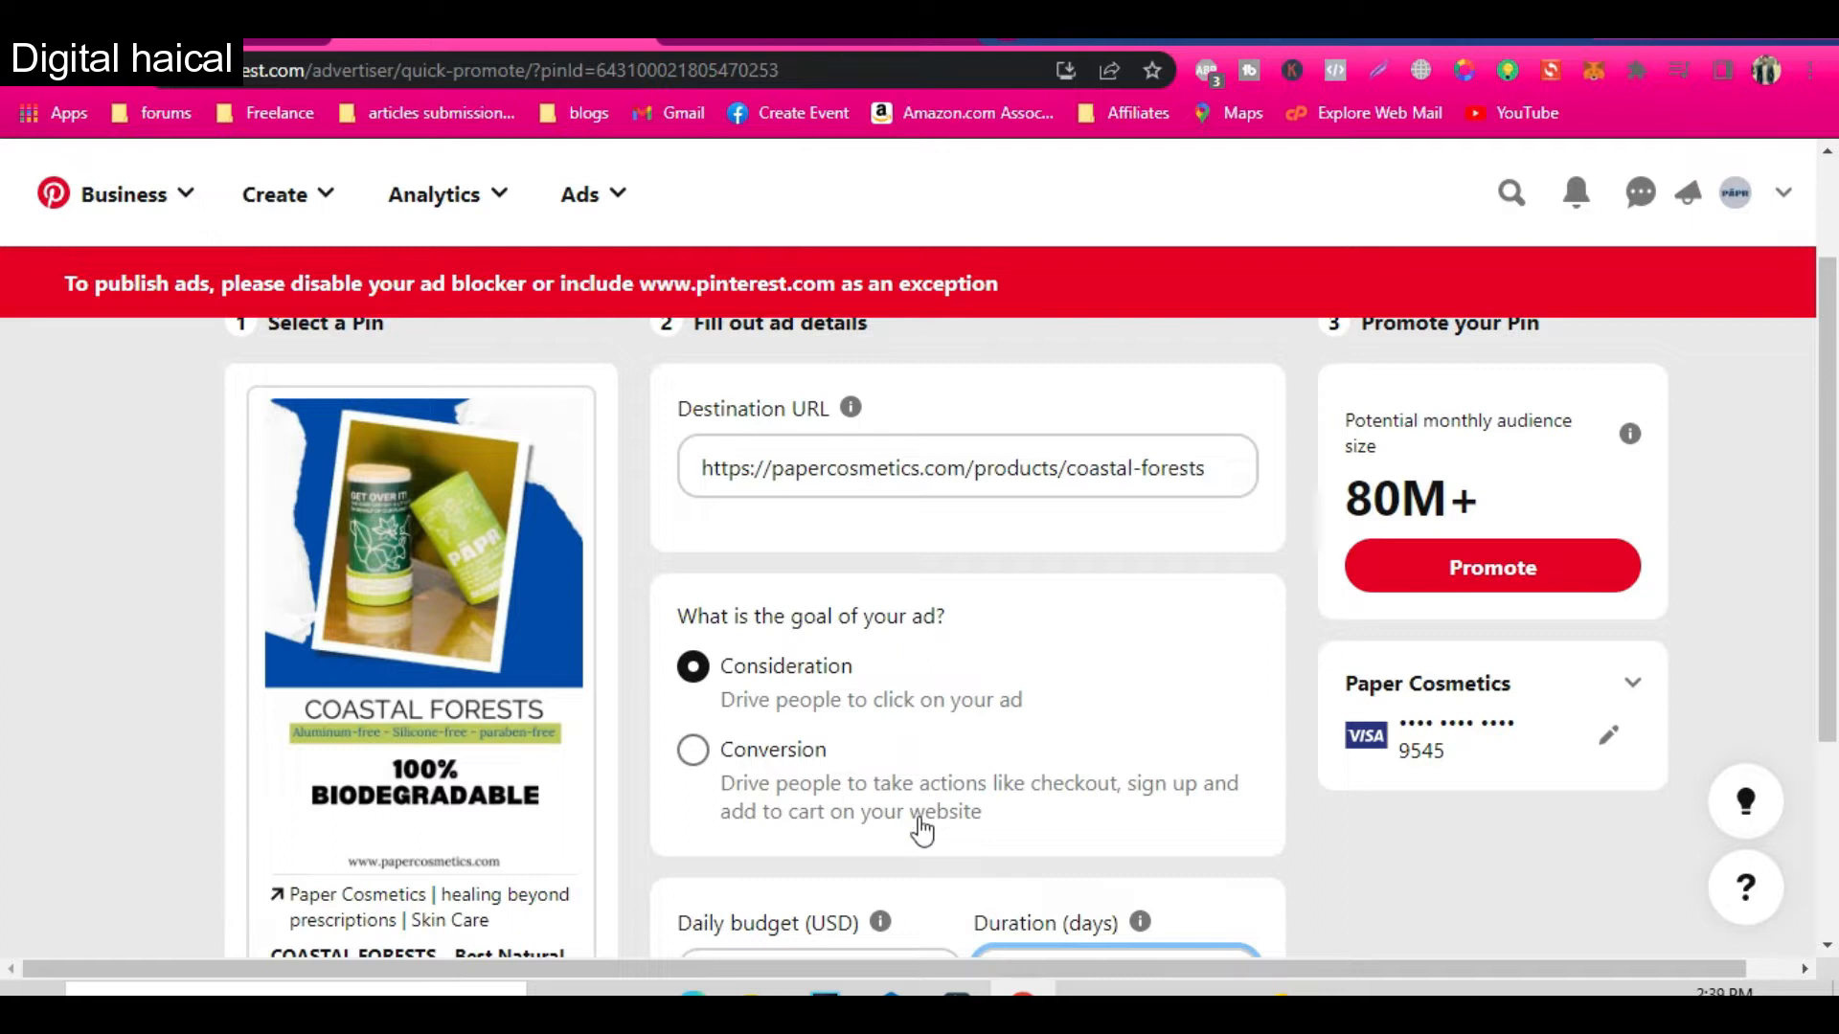
pyautogui.scroll(-4, 925, 850)
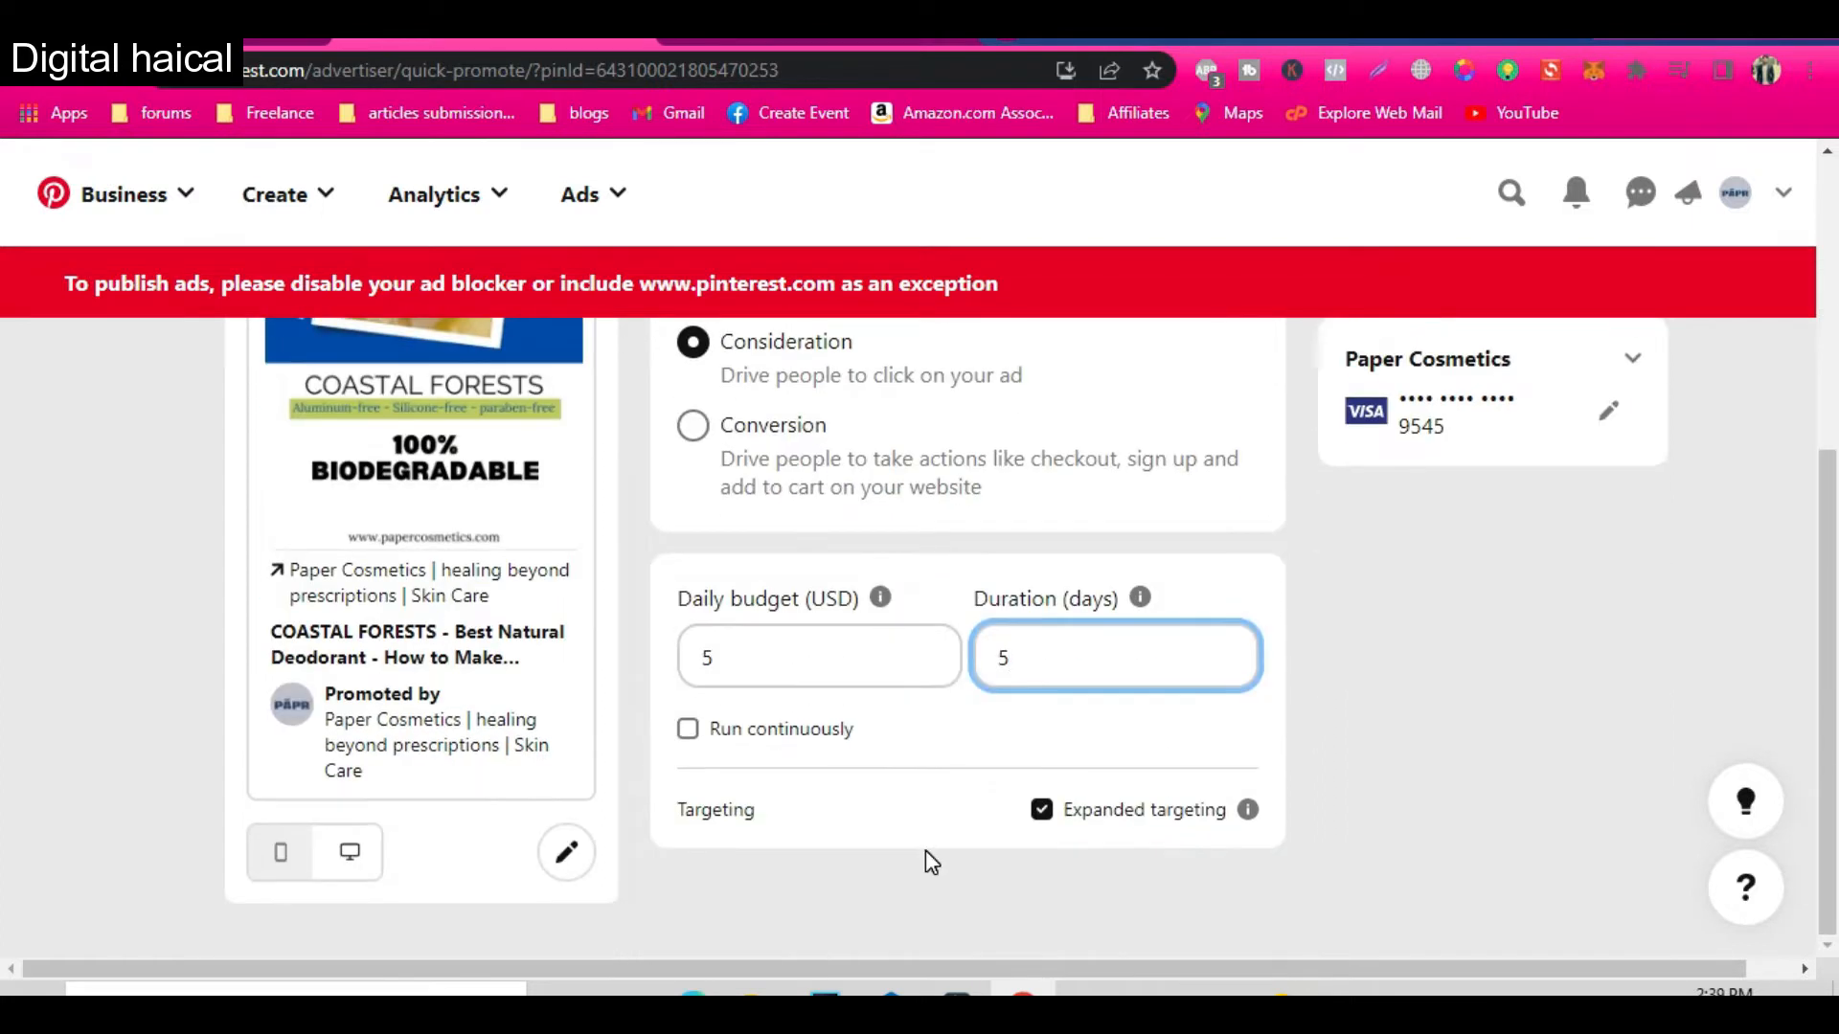
pyautogui.scroll(3, 927, 851)
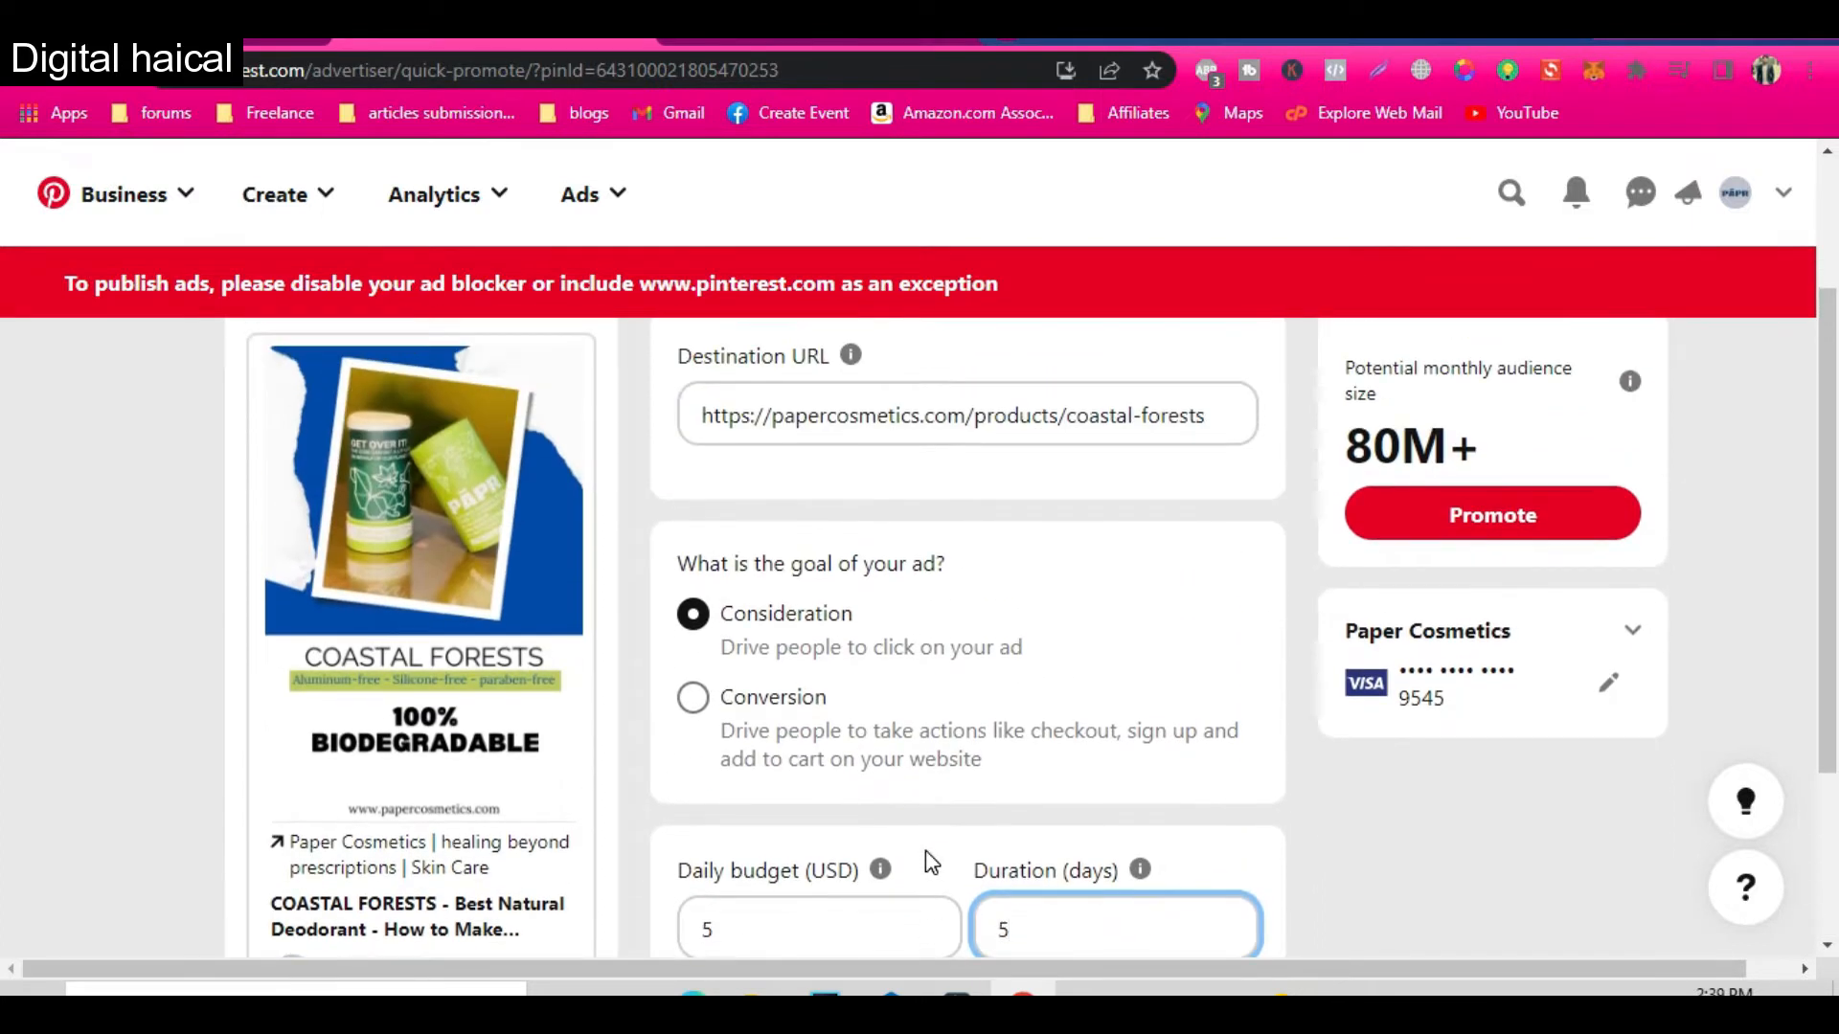
pyautogui.scroll(1, 925, 850)
pyautogui.scroll(-1, 927, 862)
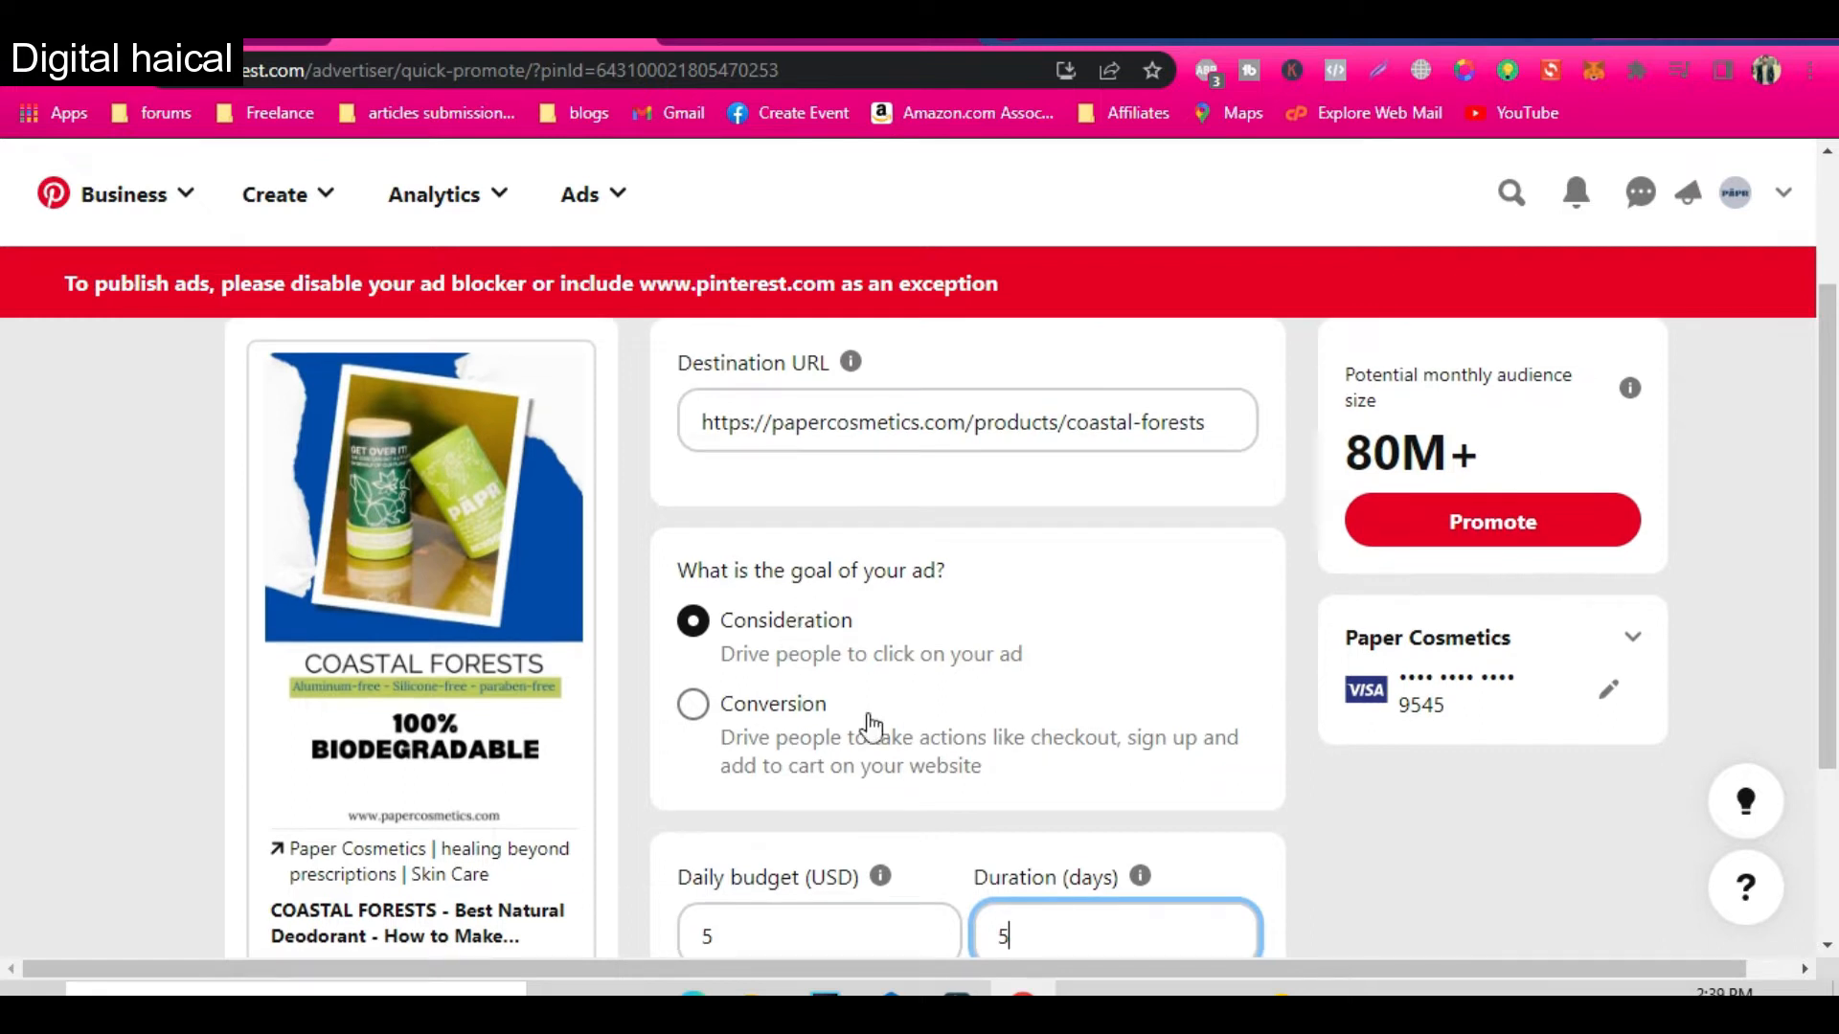
pyautogui.scroll(1, 977, 801)
pyautogui.scroll(-1, 977, 804)
pyautogui.scroll(1, 1005, 917)
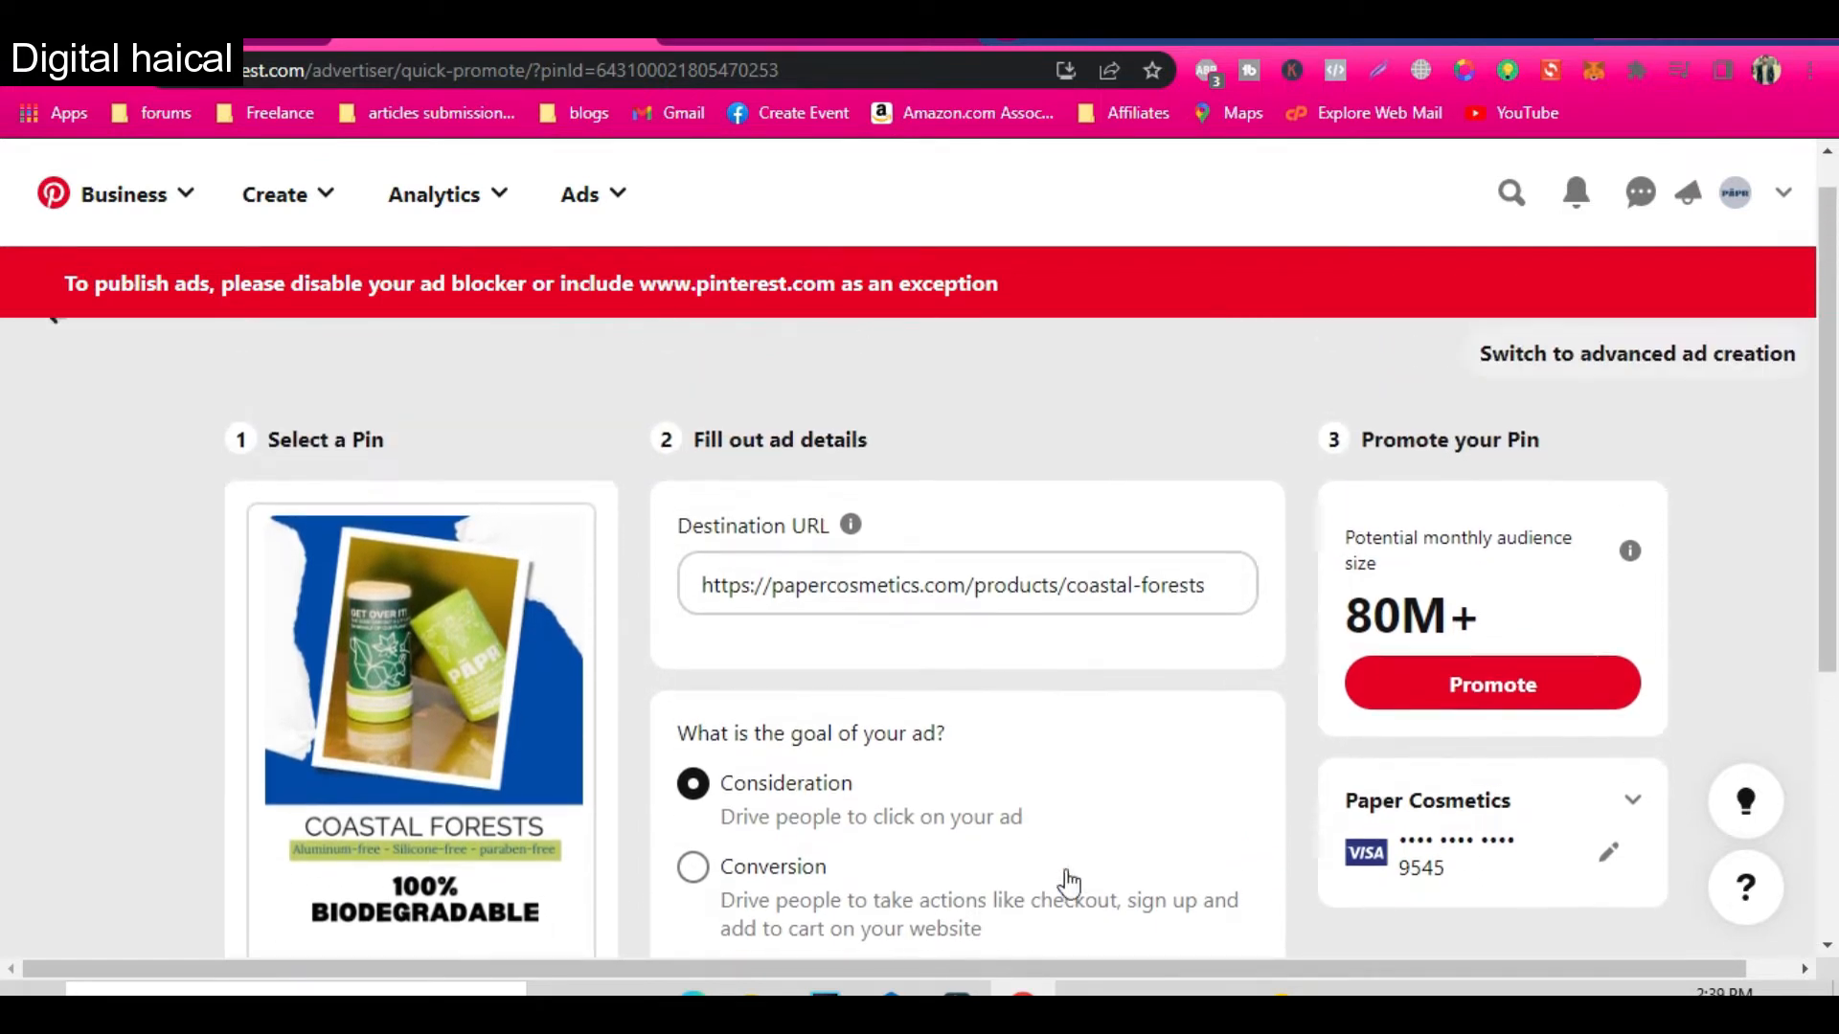
pyautogui.doubleClick(1402, 616)
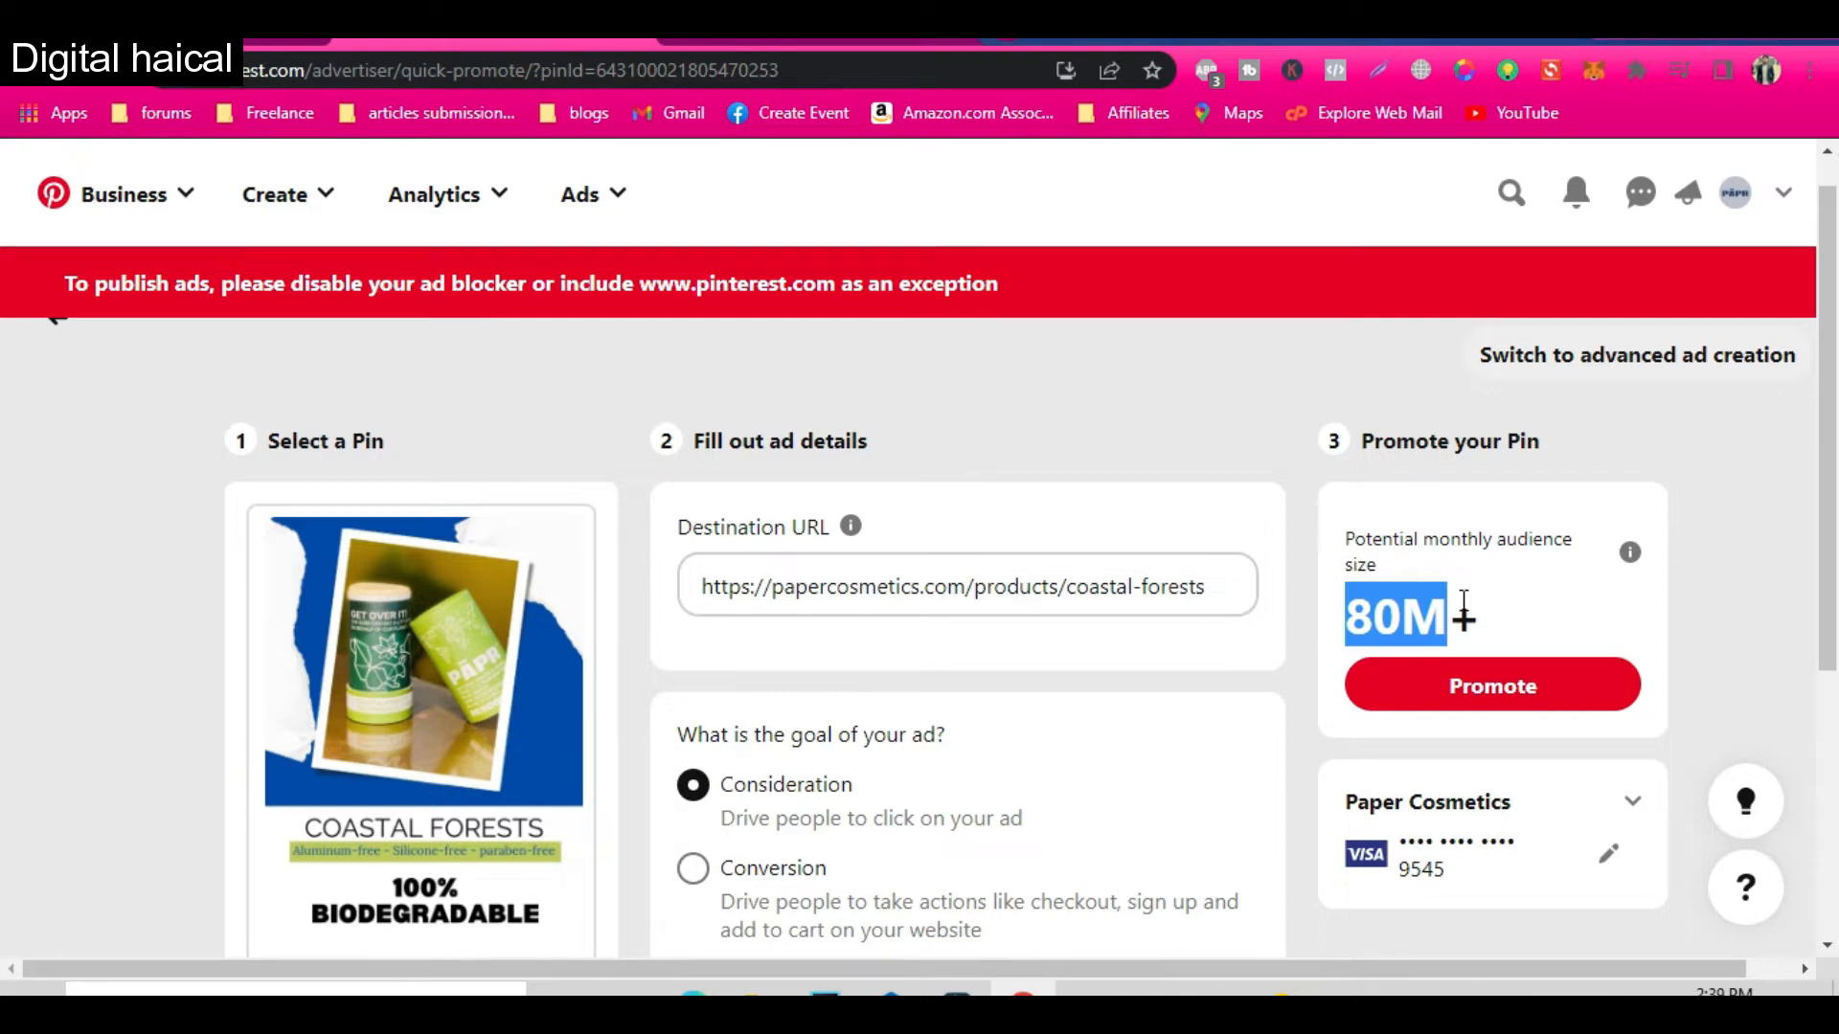
pyautogui.scroll(-1, 1456, 852)
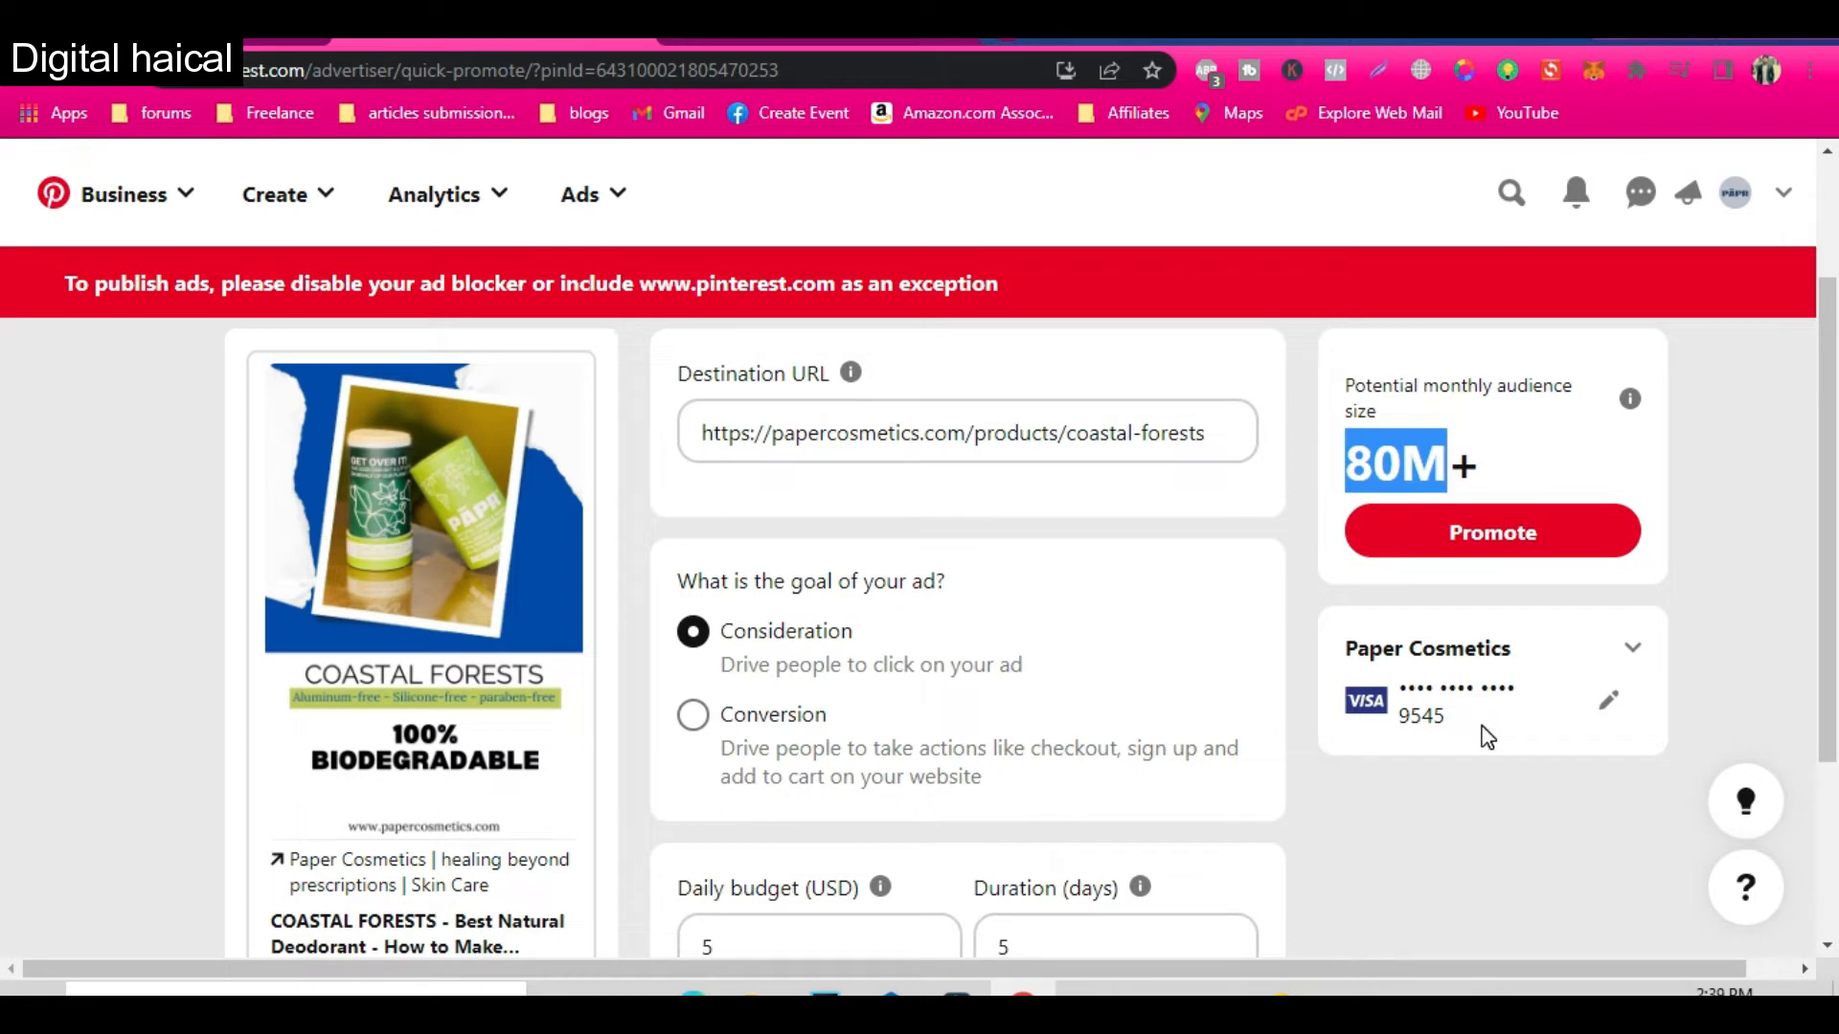
pyautogui.scroll(1, 1483, 743)
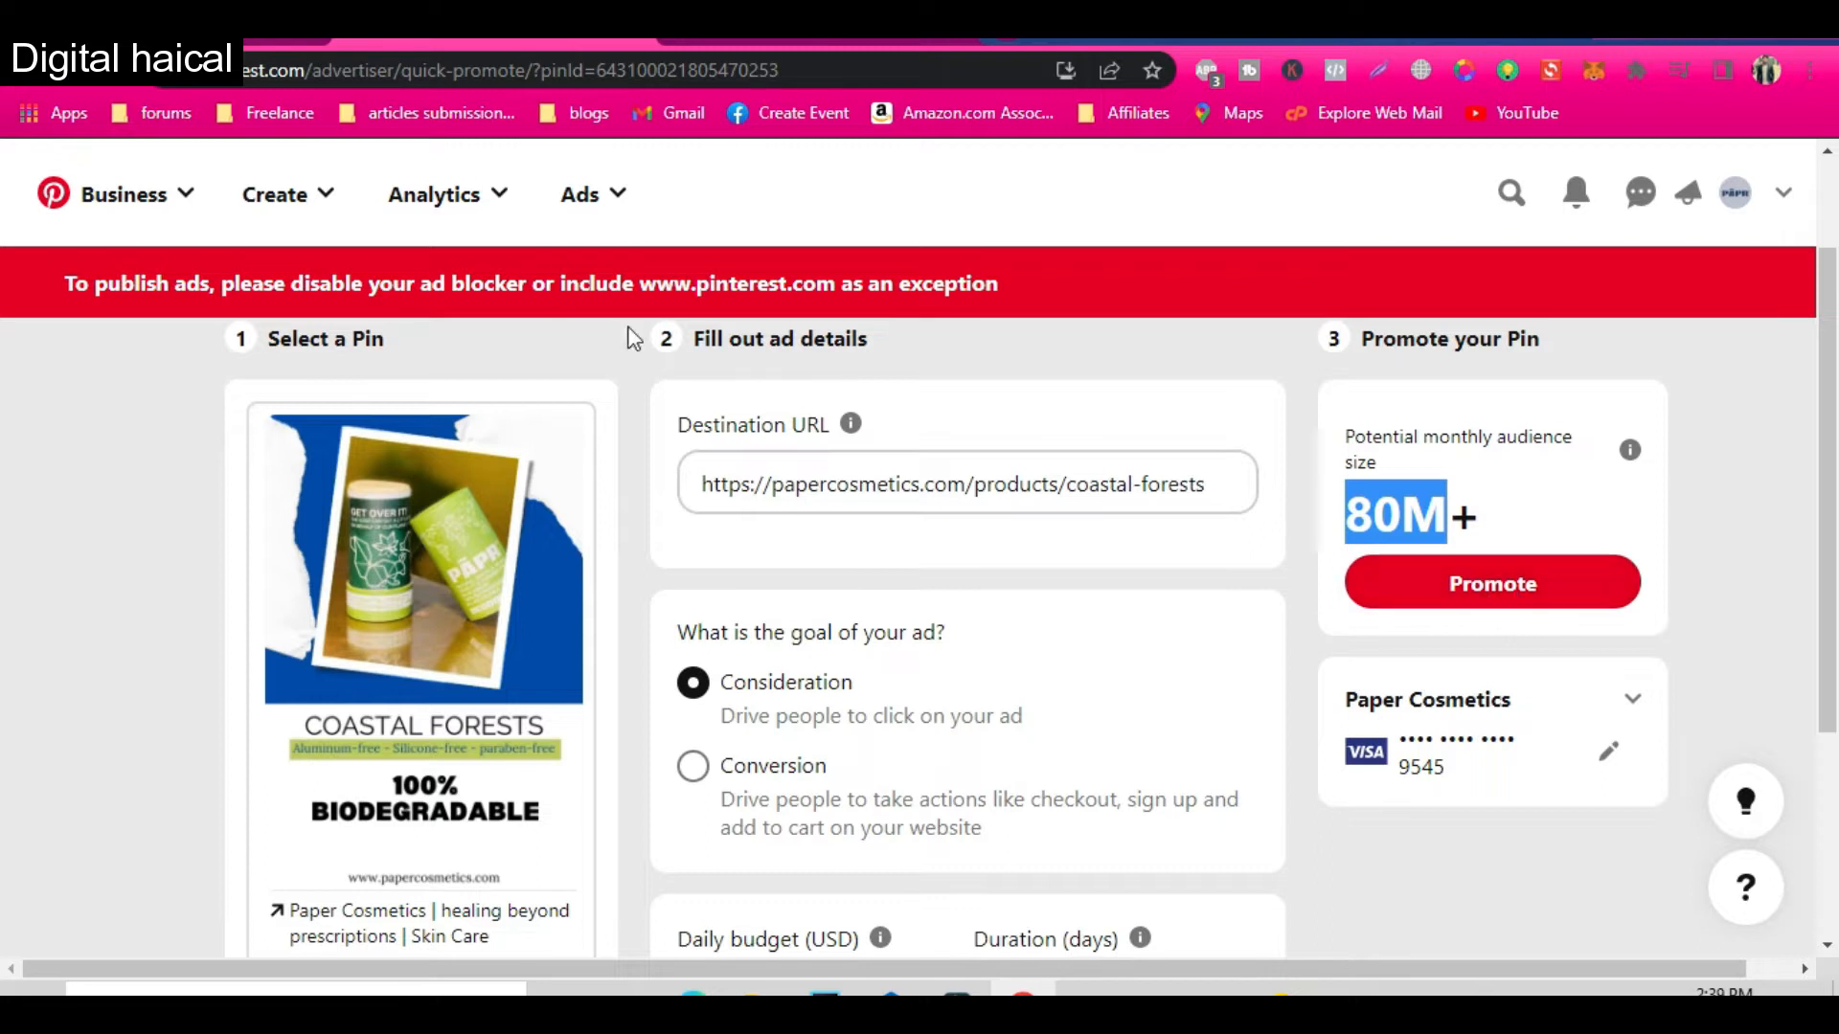
# Step: Open the Create ad page in a separate tab and resume the earlier campaign draft
pyautogui.click(605, 194)
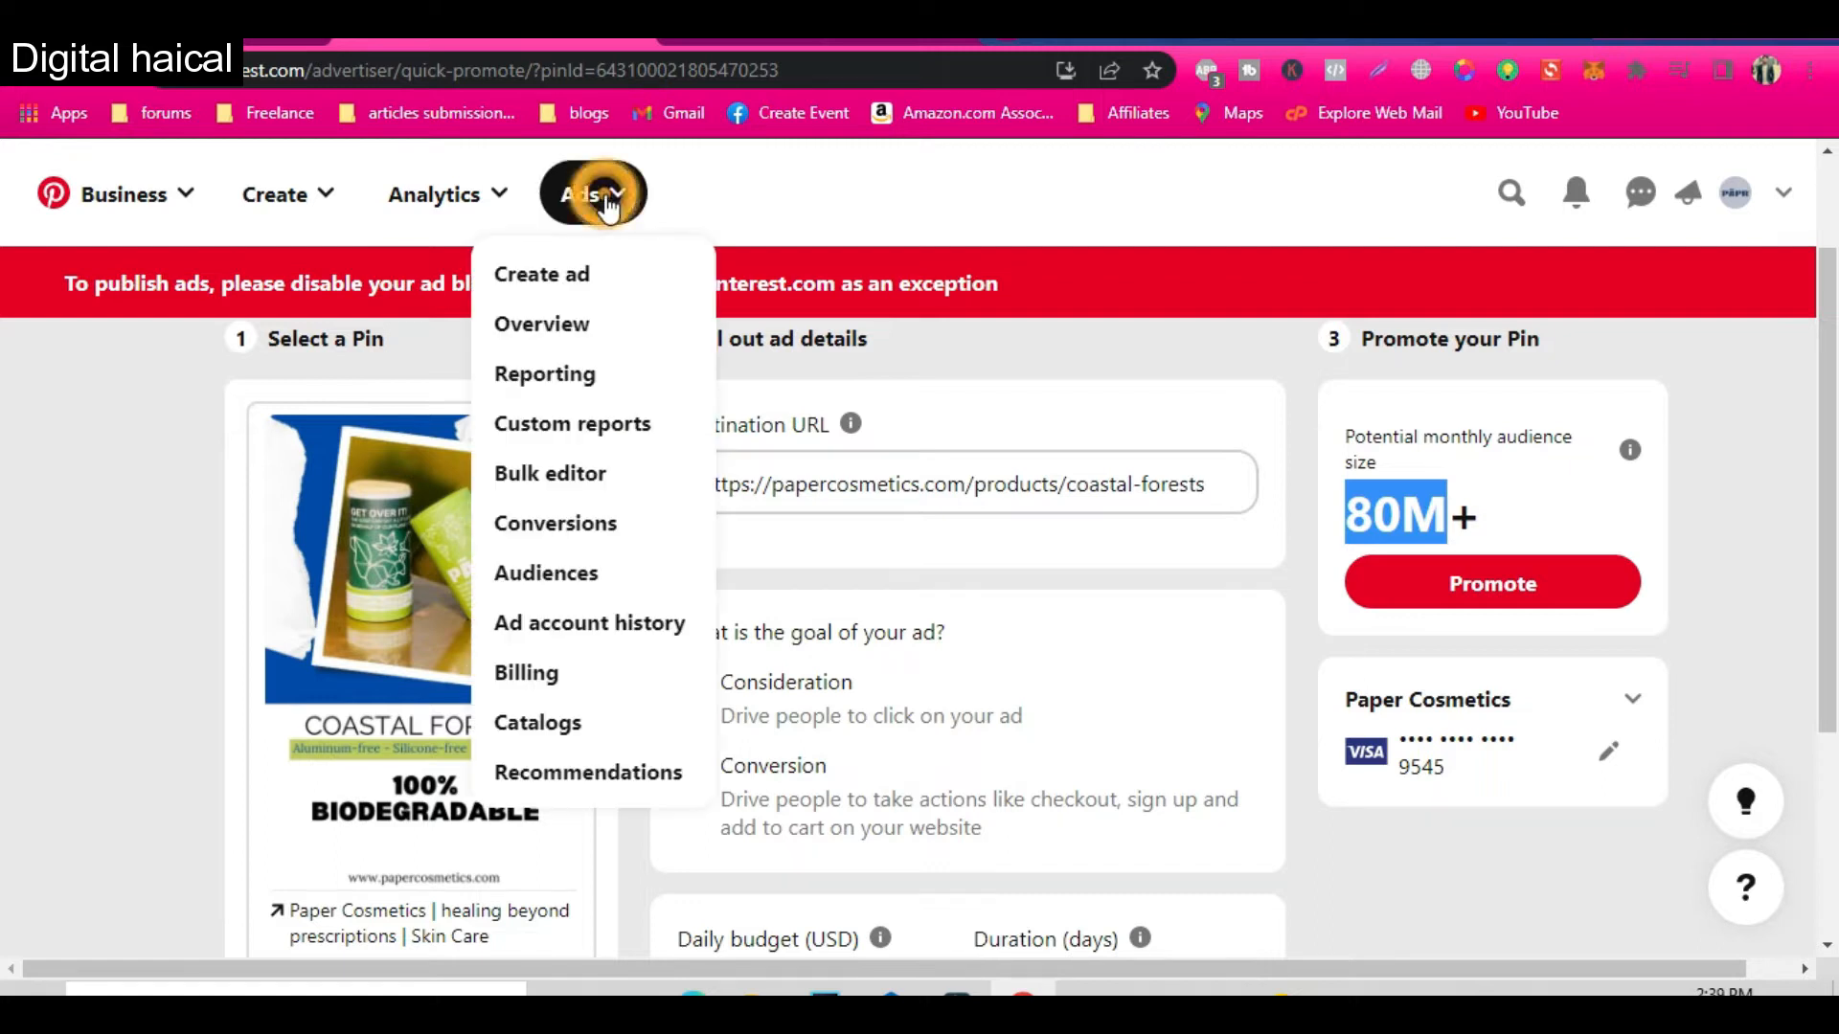
pyautogui.rightClick(548, 280)
pyautogui.click(677, 188)
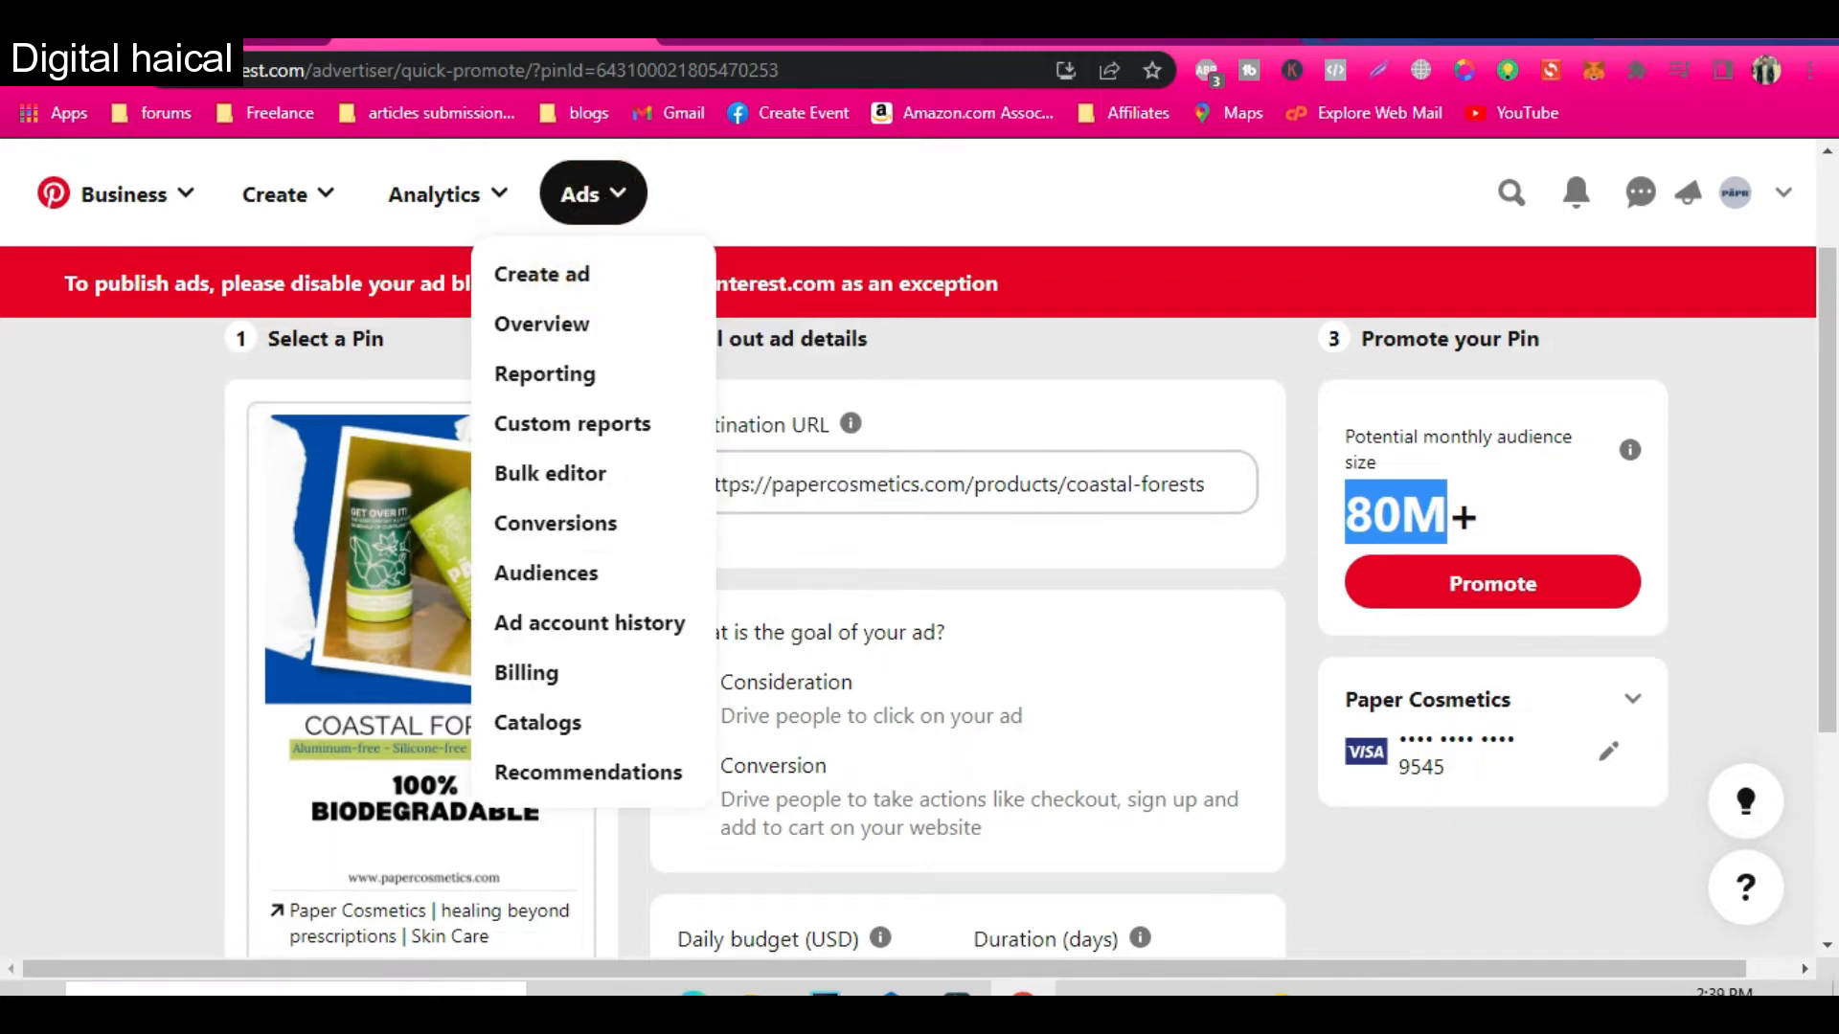
pyautogui.click(729, 41)
pyautogui.click(827, 42)
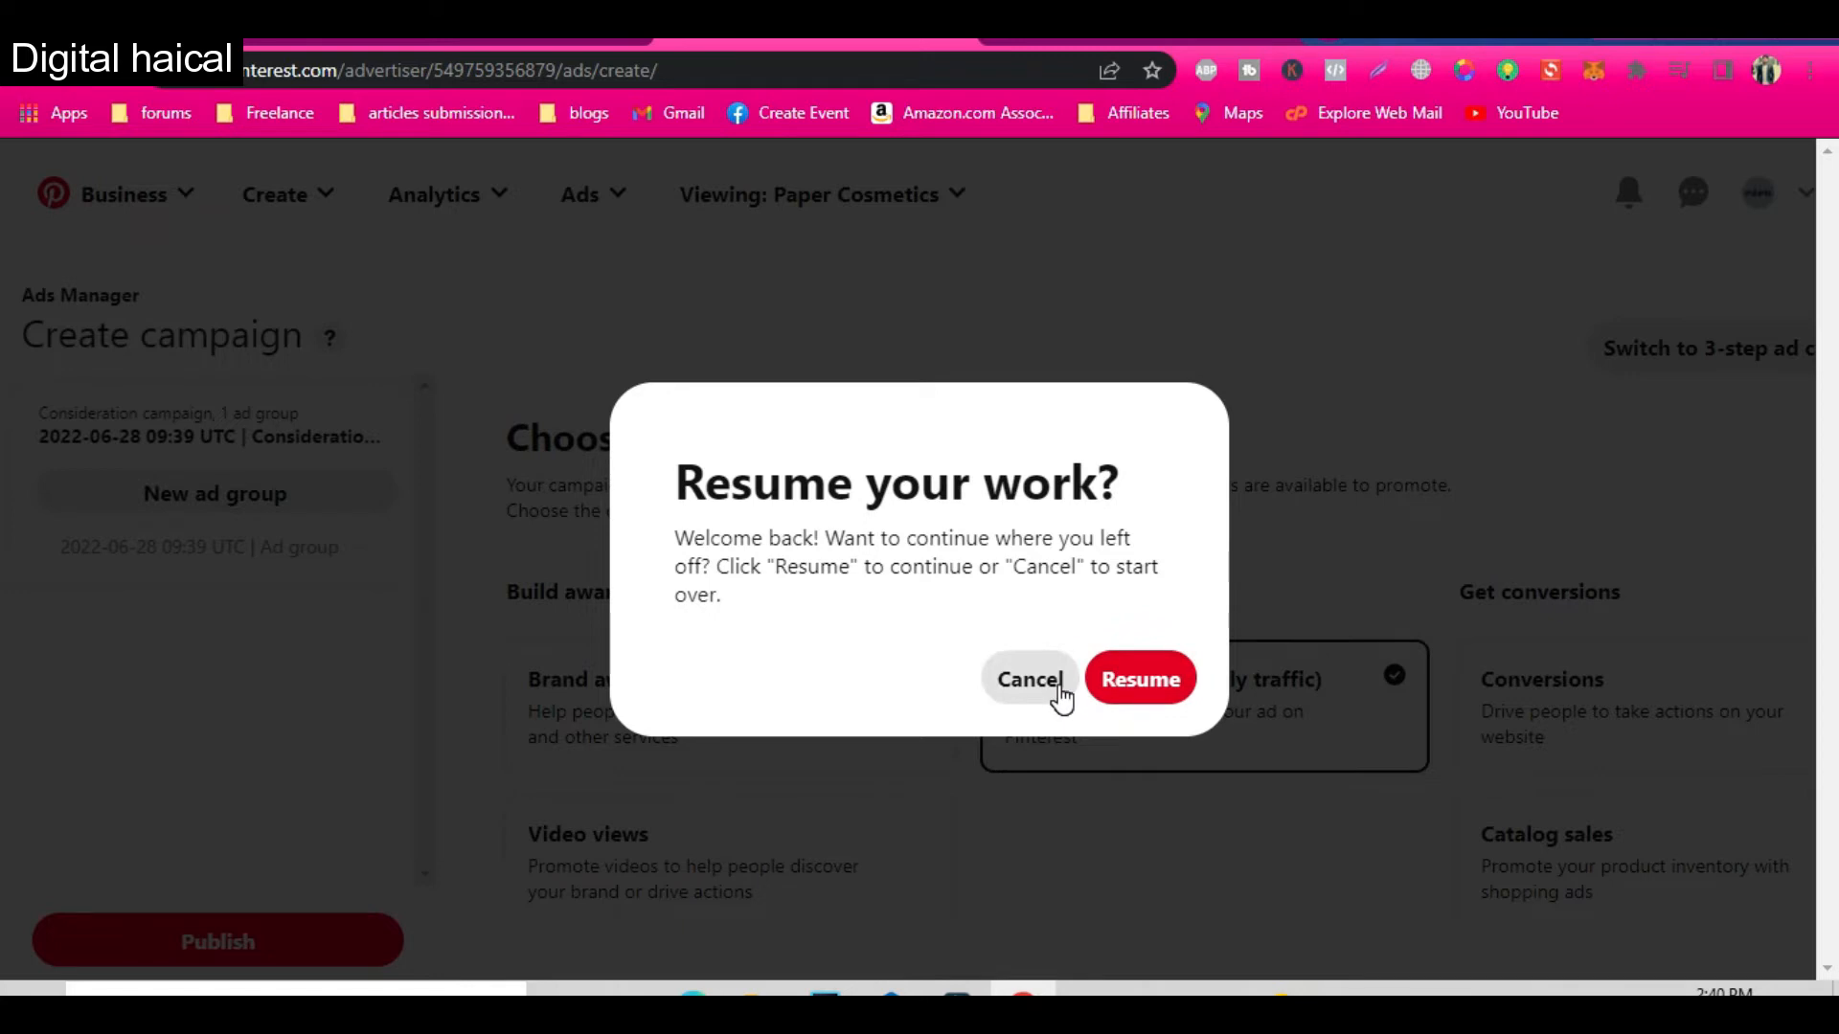
pyautogui.click(1141, 682)
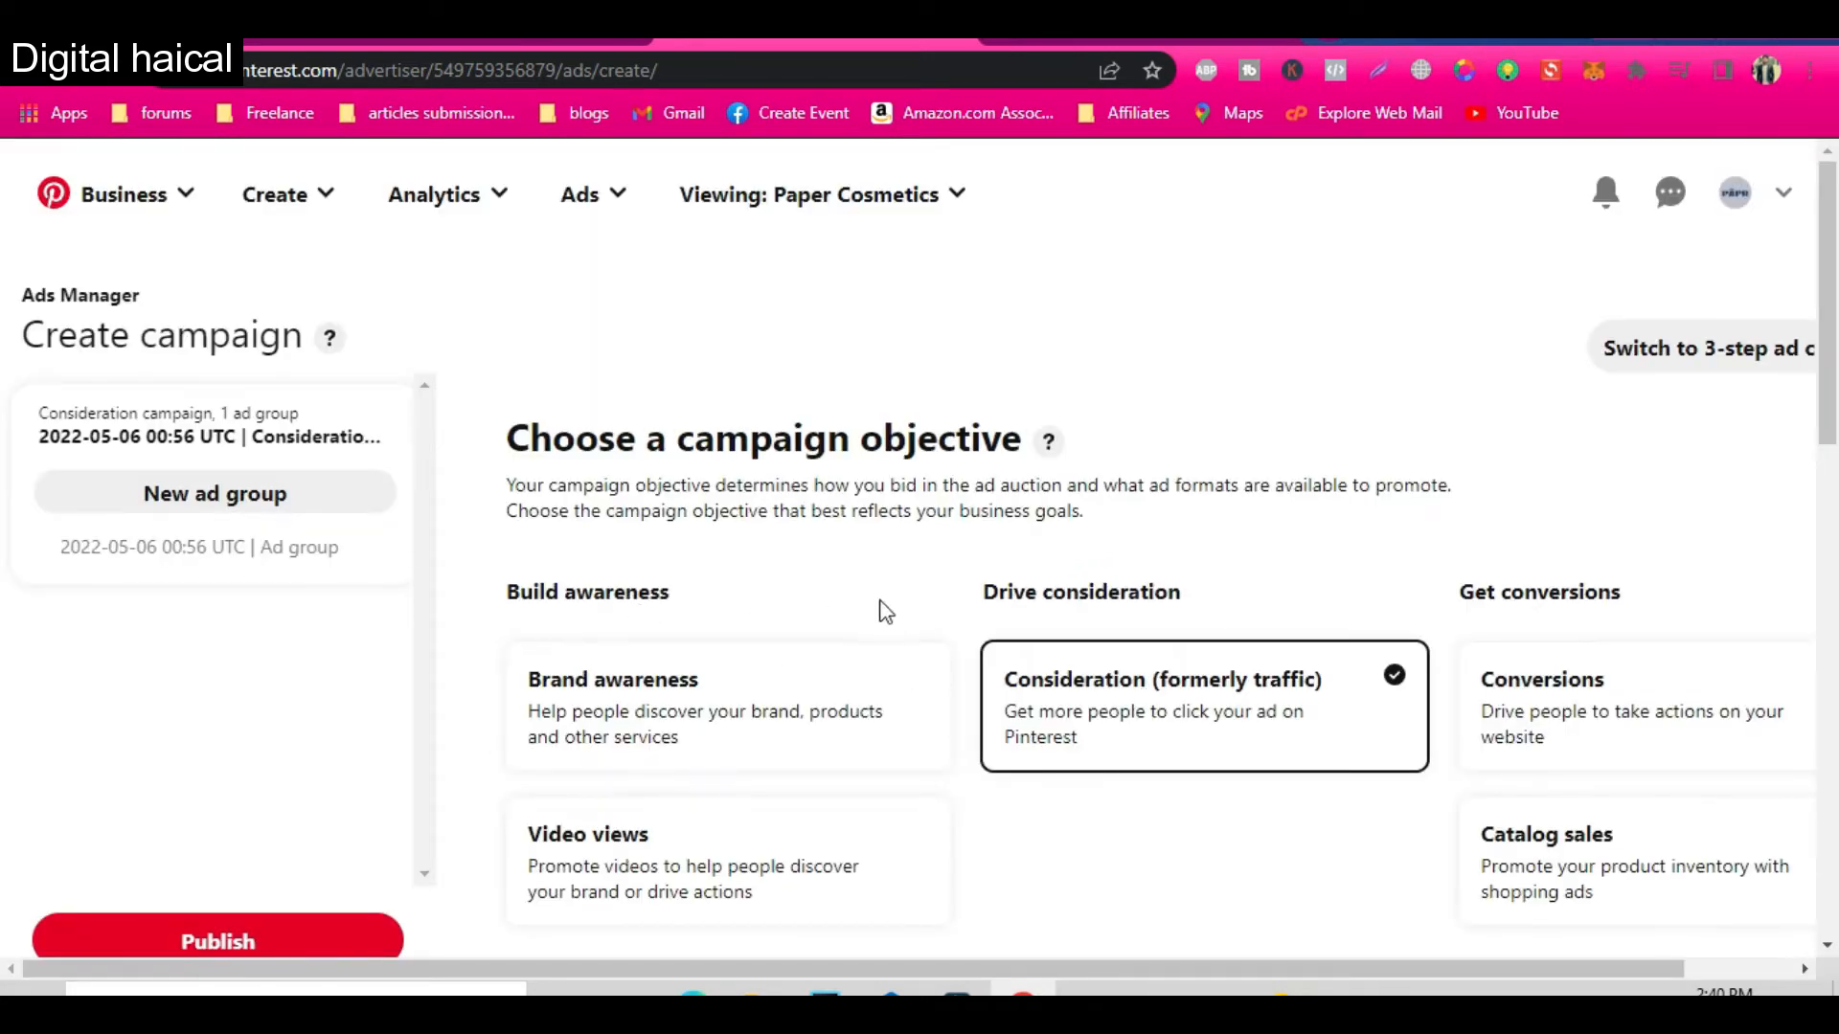
# Step: Examine the available campaign objectives, including Brand awareness, Video views, Consideration, Conversions and Catalog sales
pyautogui.scroll(-2, 714, 708)
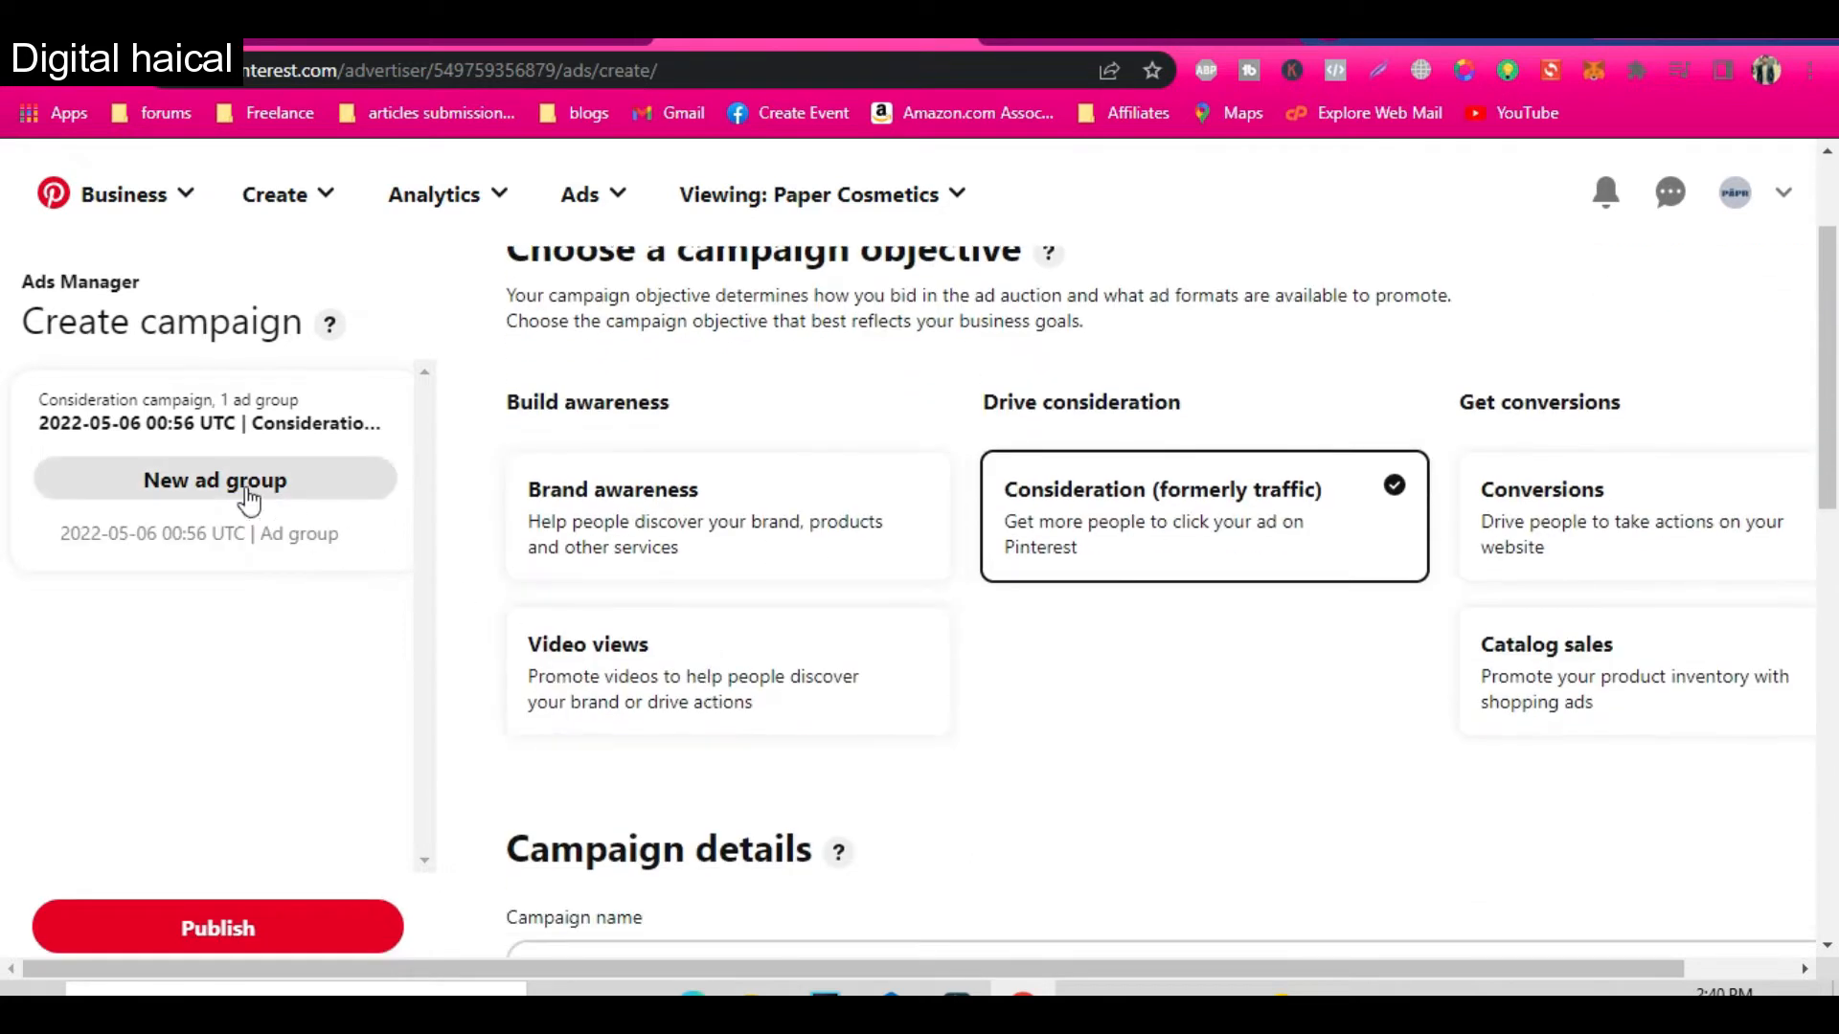
pyautogui.scroll(1, 696, 541)
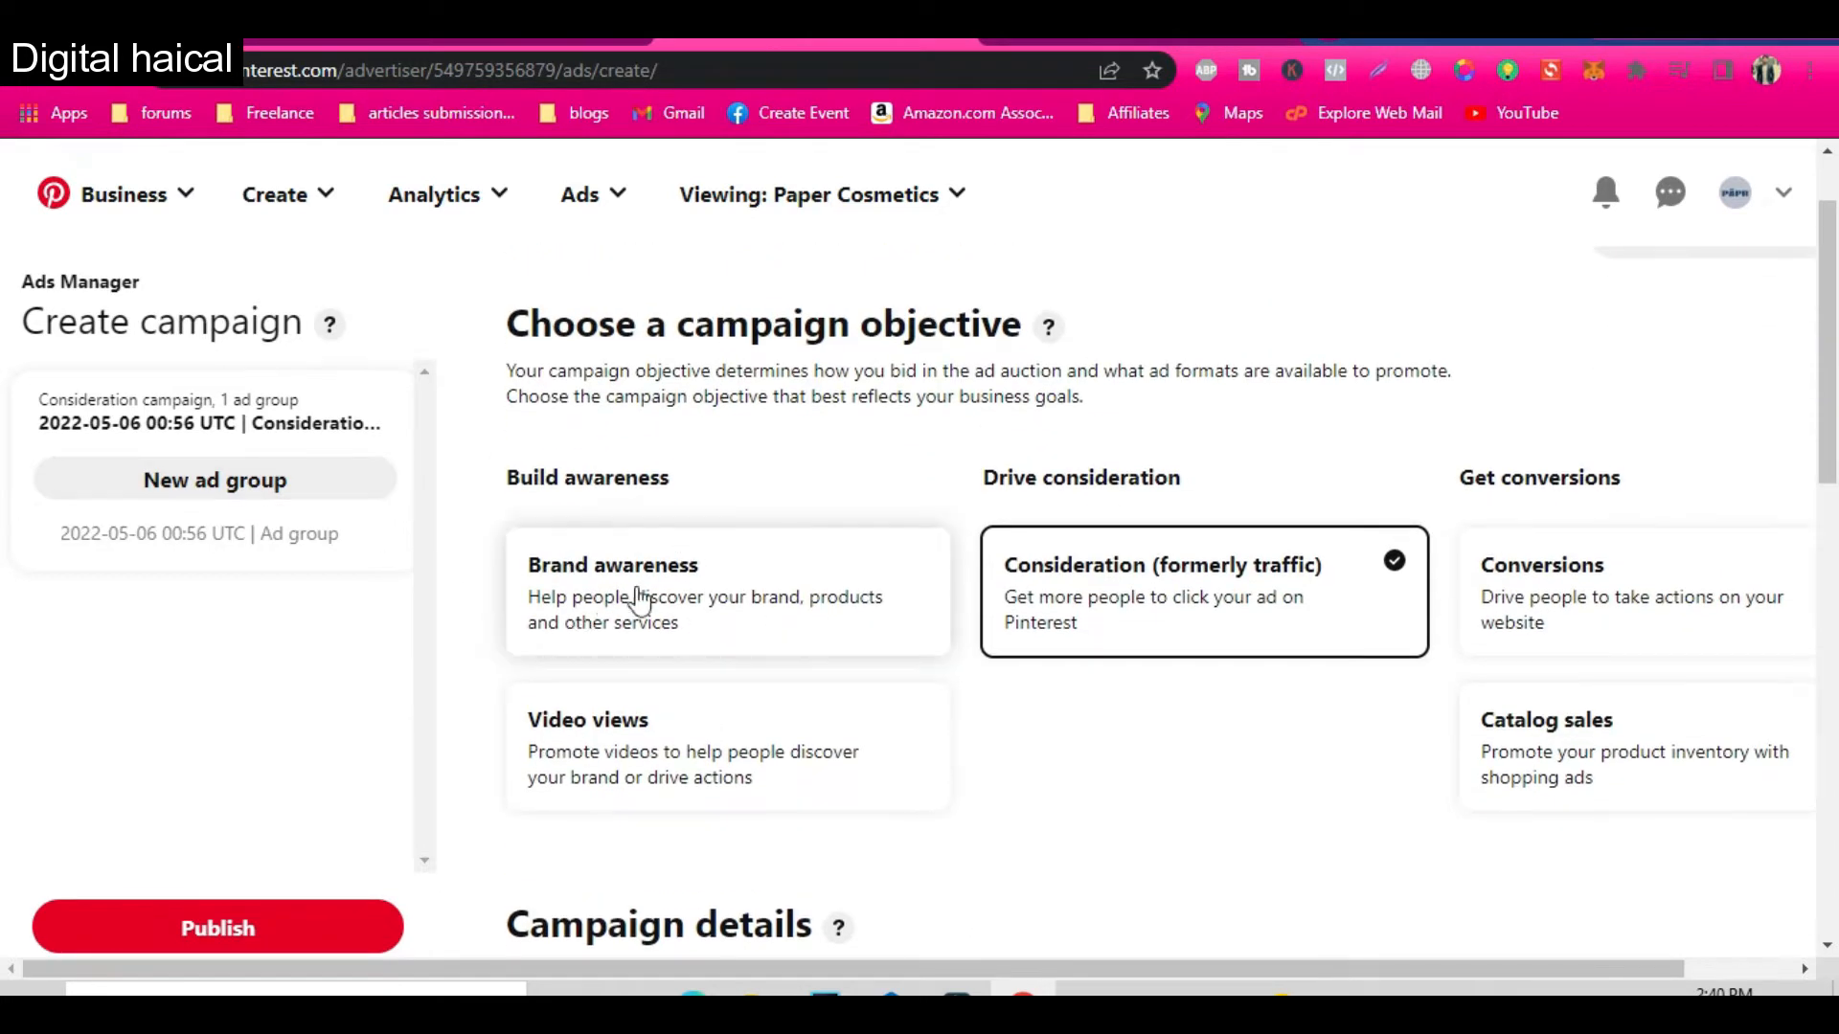
pyautogui.scroll(1, 756, 580)
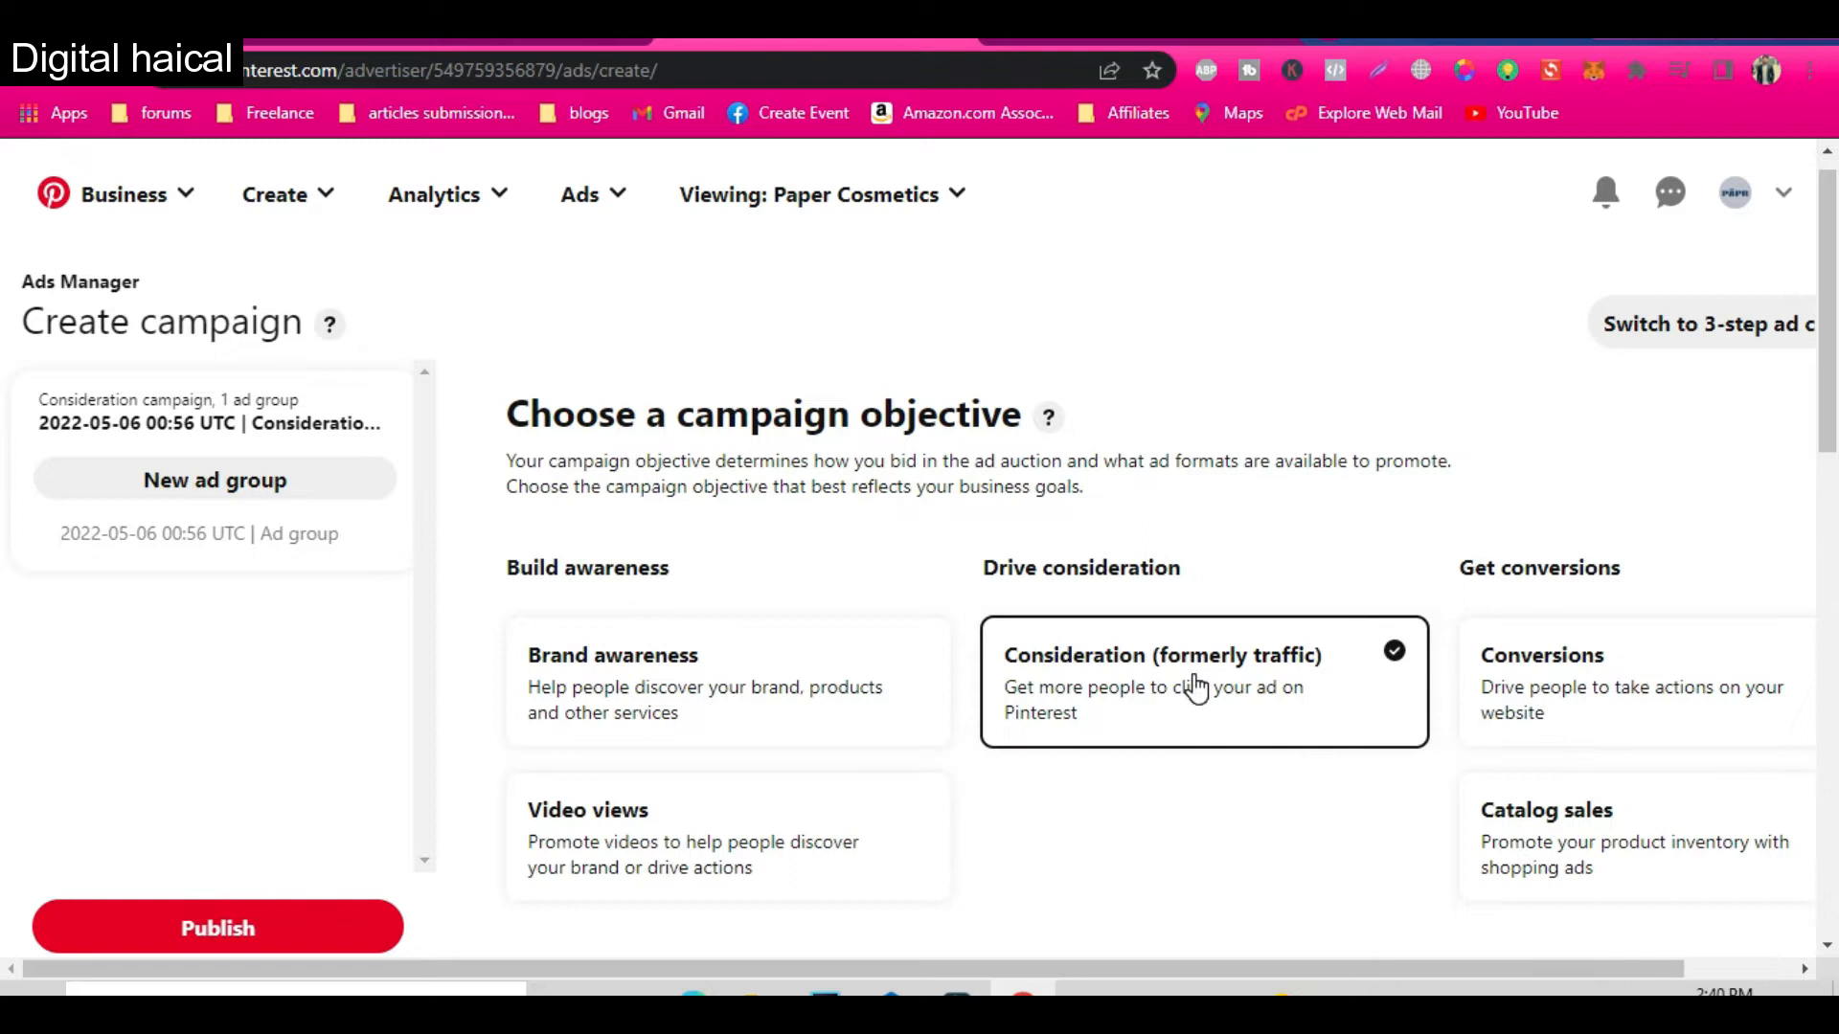
# Step: Replace "Consideration" in the campaign name with "Best Deodorant"
pyautogui.scroll(-5, 1178, 708)
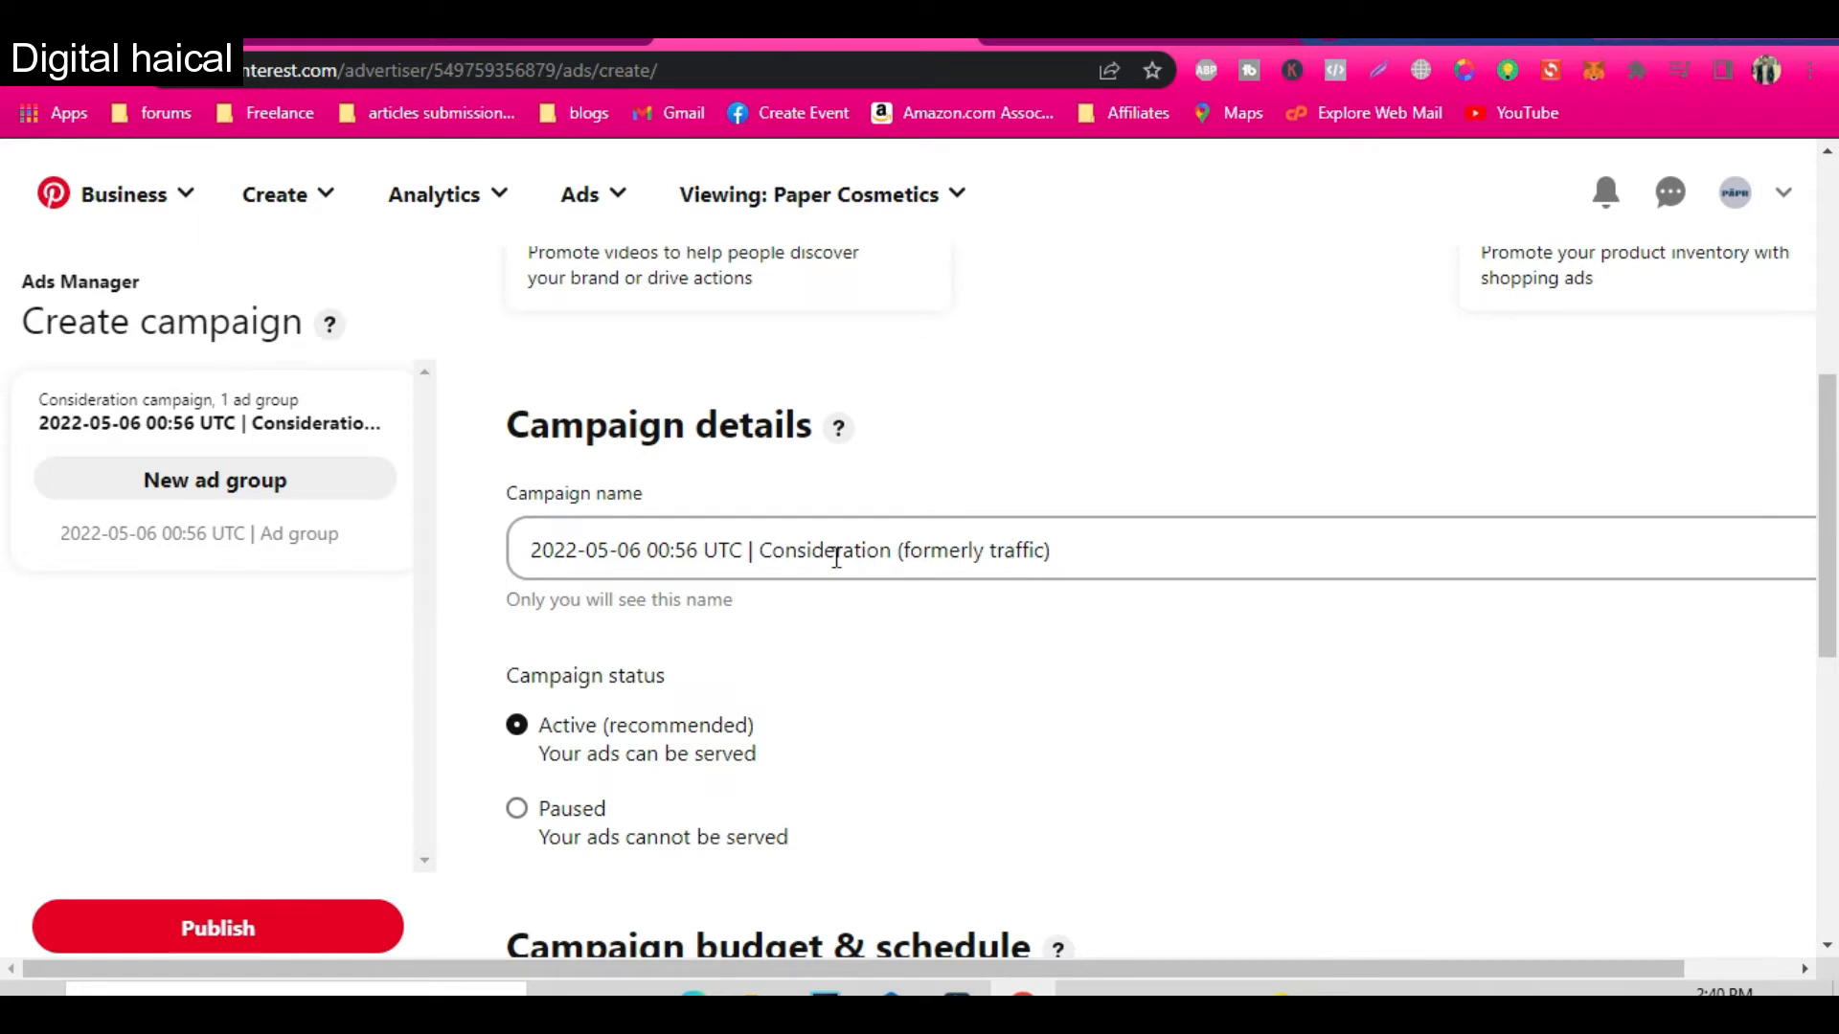
pyautogui.doubleClick(836, 552)
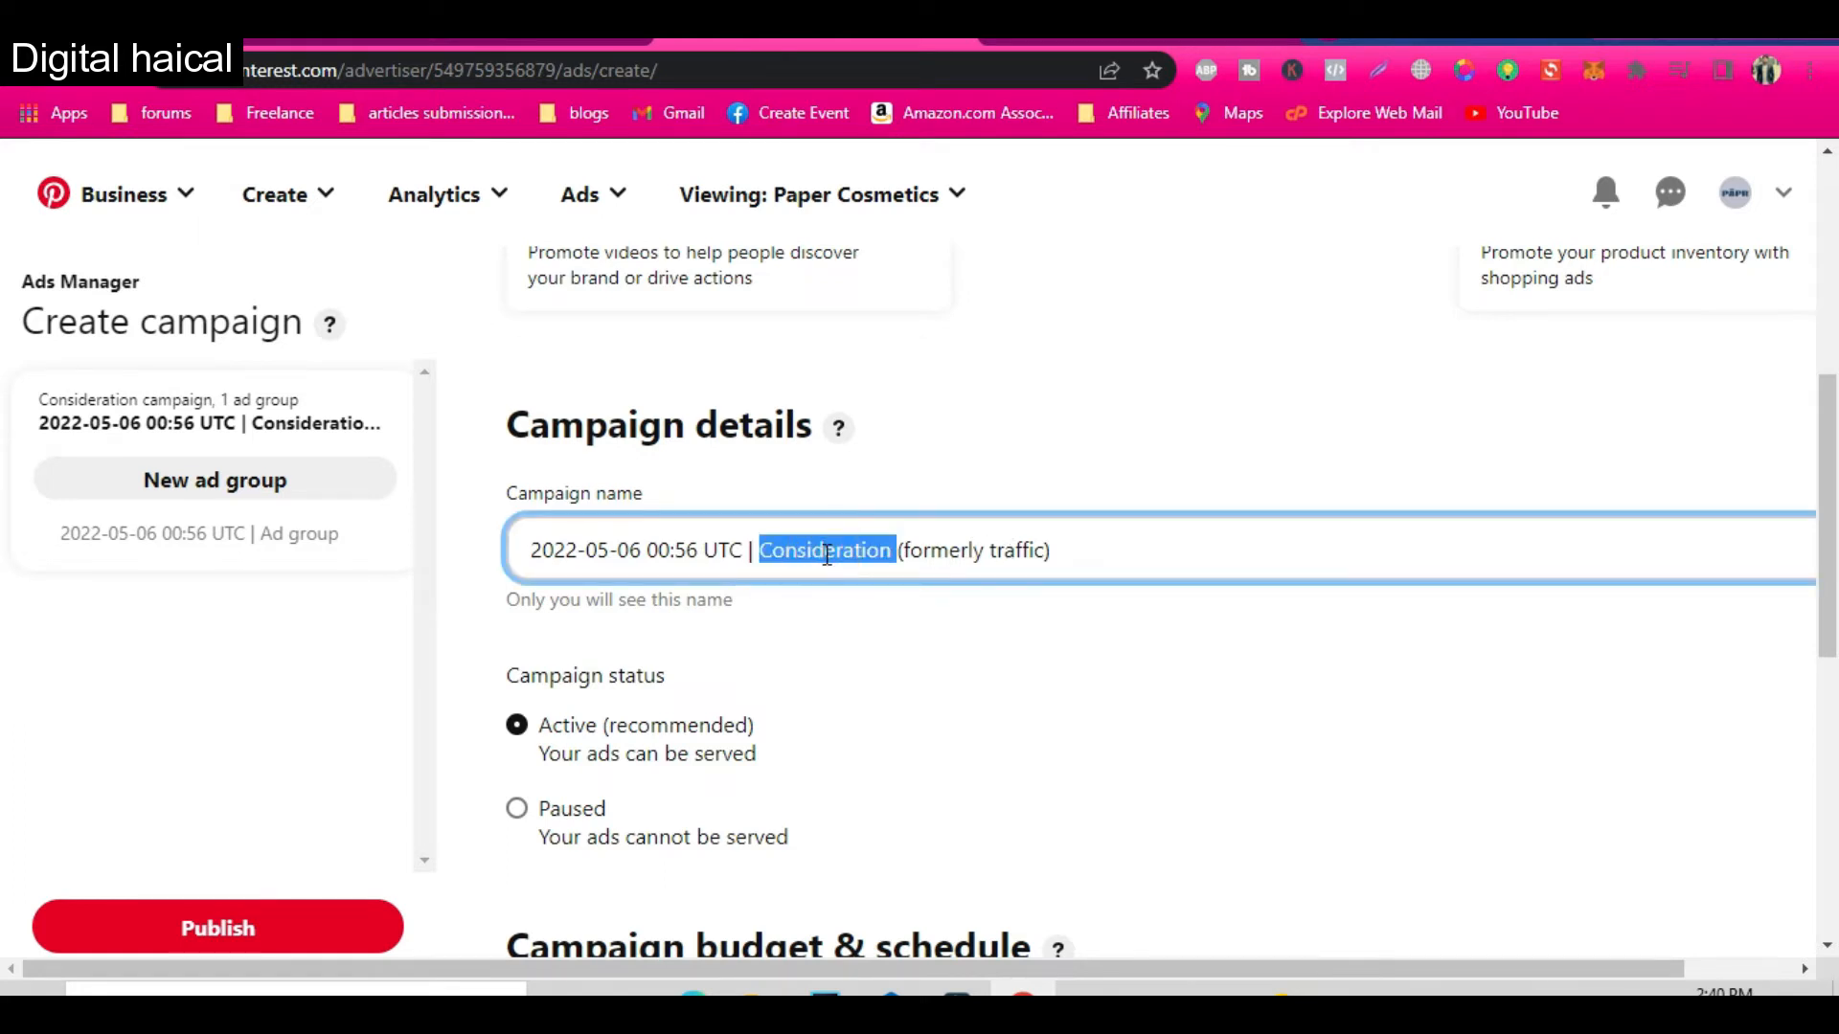
pyautogui.write('BEst')
pyautogui.press('BackSpace')
pyautogui.press('BackSpace')
pyautogui.press('BackSpace')
pyautogui.write('est Deodorant')
# Step: Switch the campaign budget type to Lifetime and set the lifetime spend limit to 15 USD
pyautogui.scroll(-2, 657, 553)
pyautogui.scroll(-2, 766, 771)
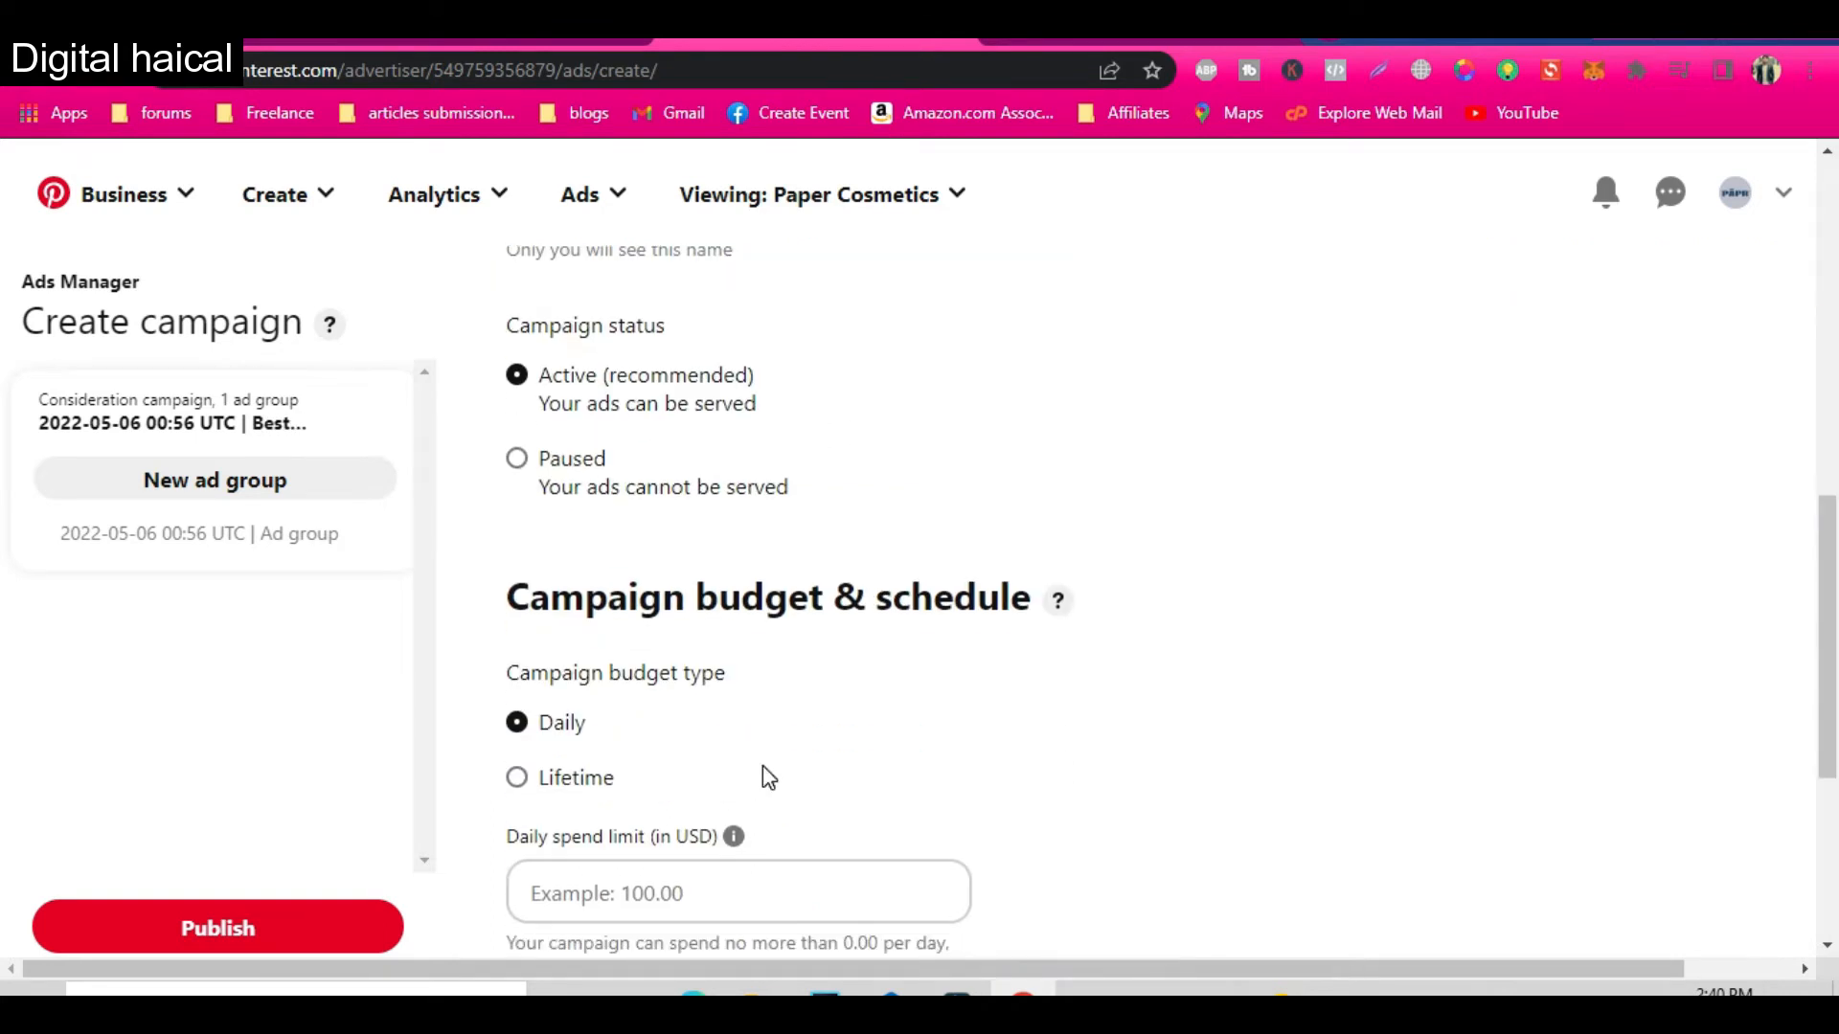
pyautogui.scroll(-2, 613, 660)
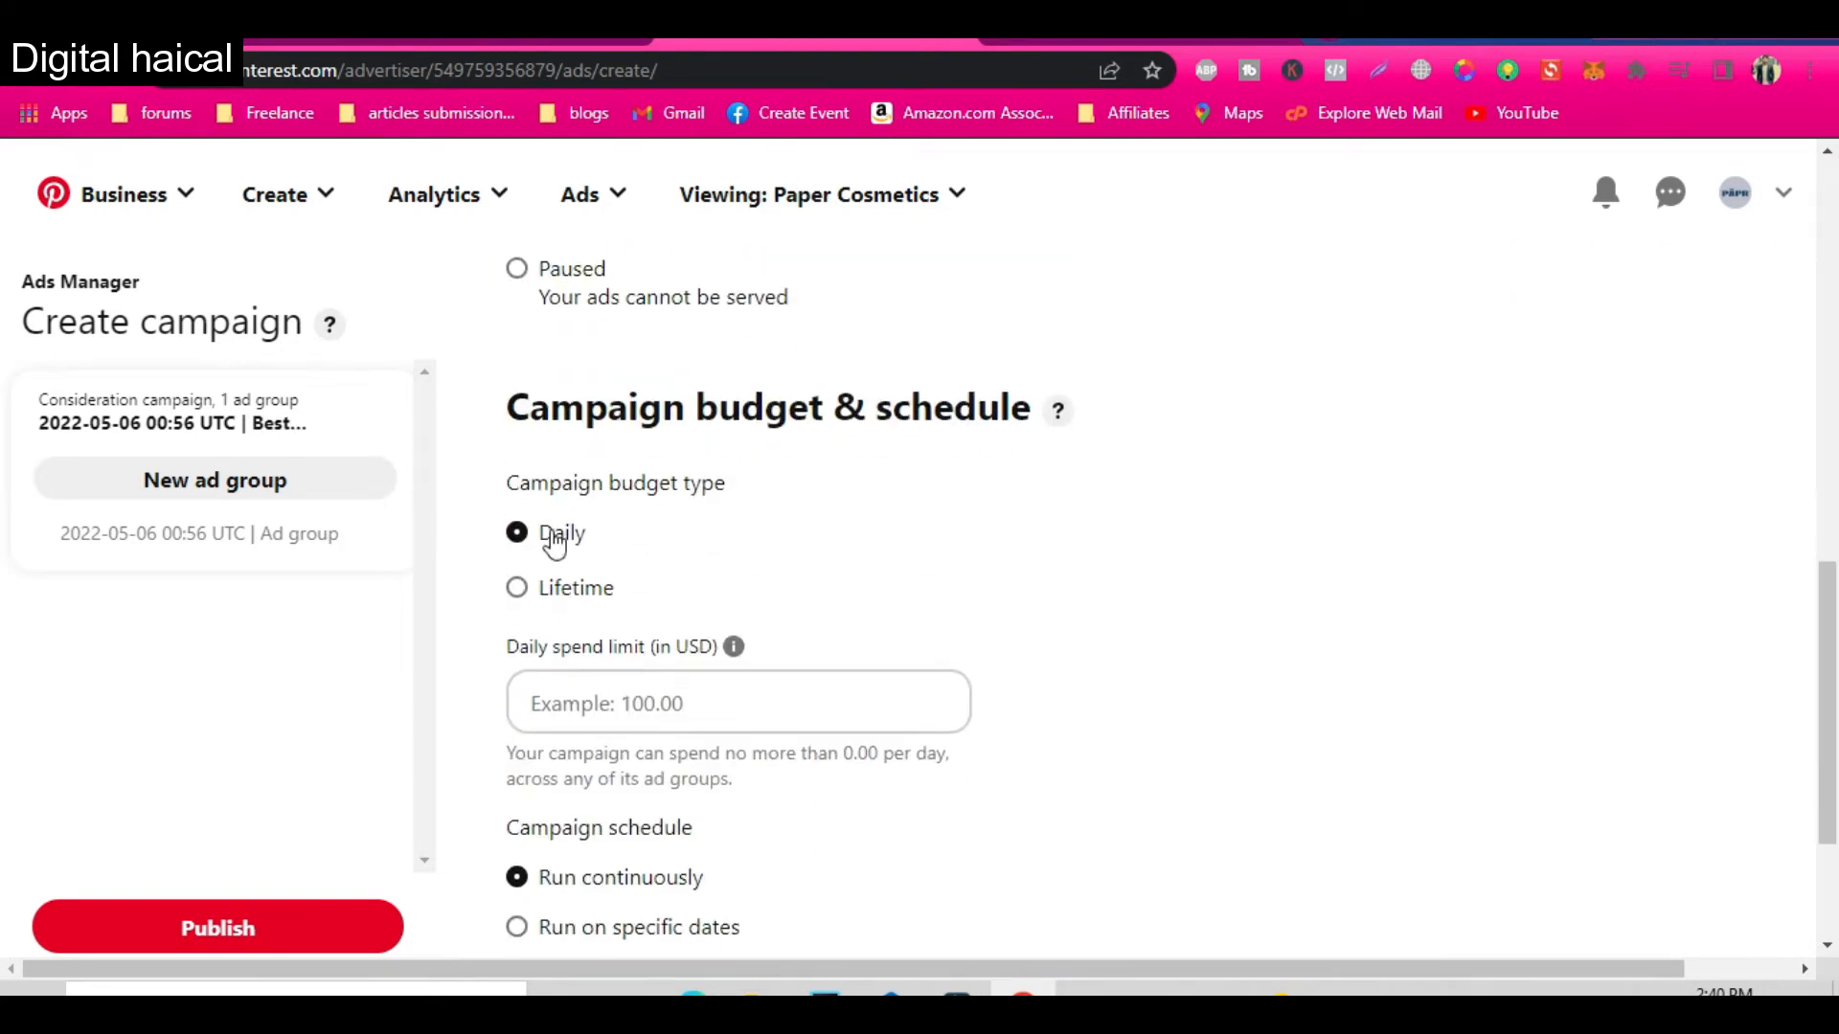
pyautogui.click(516, 587)
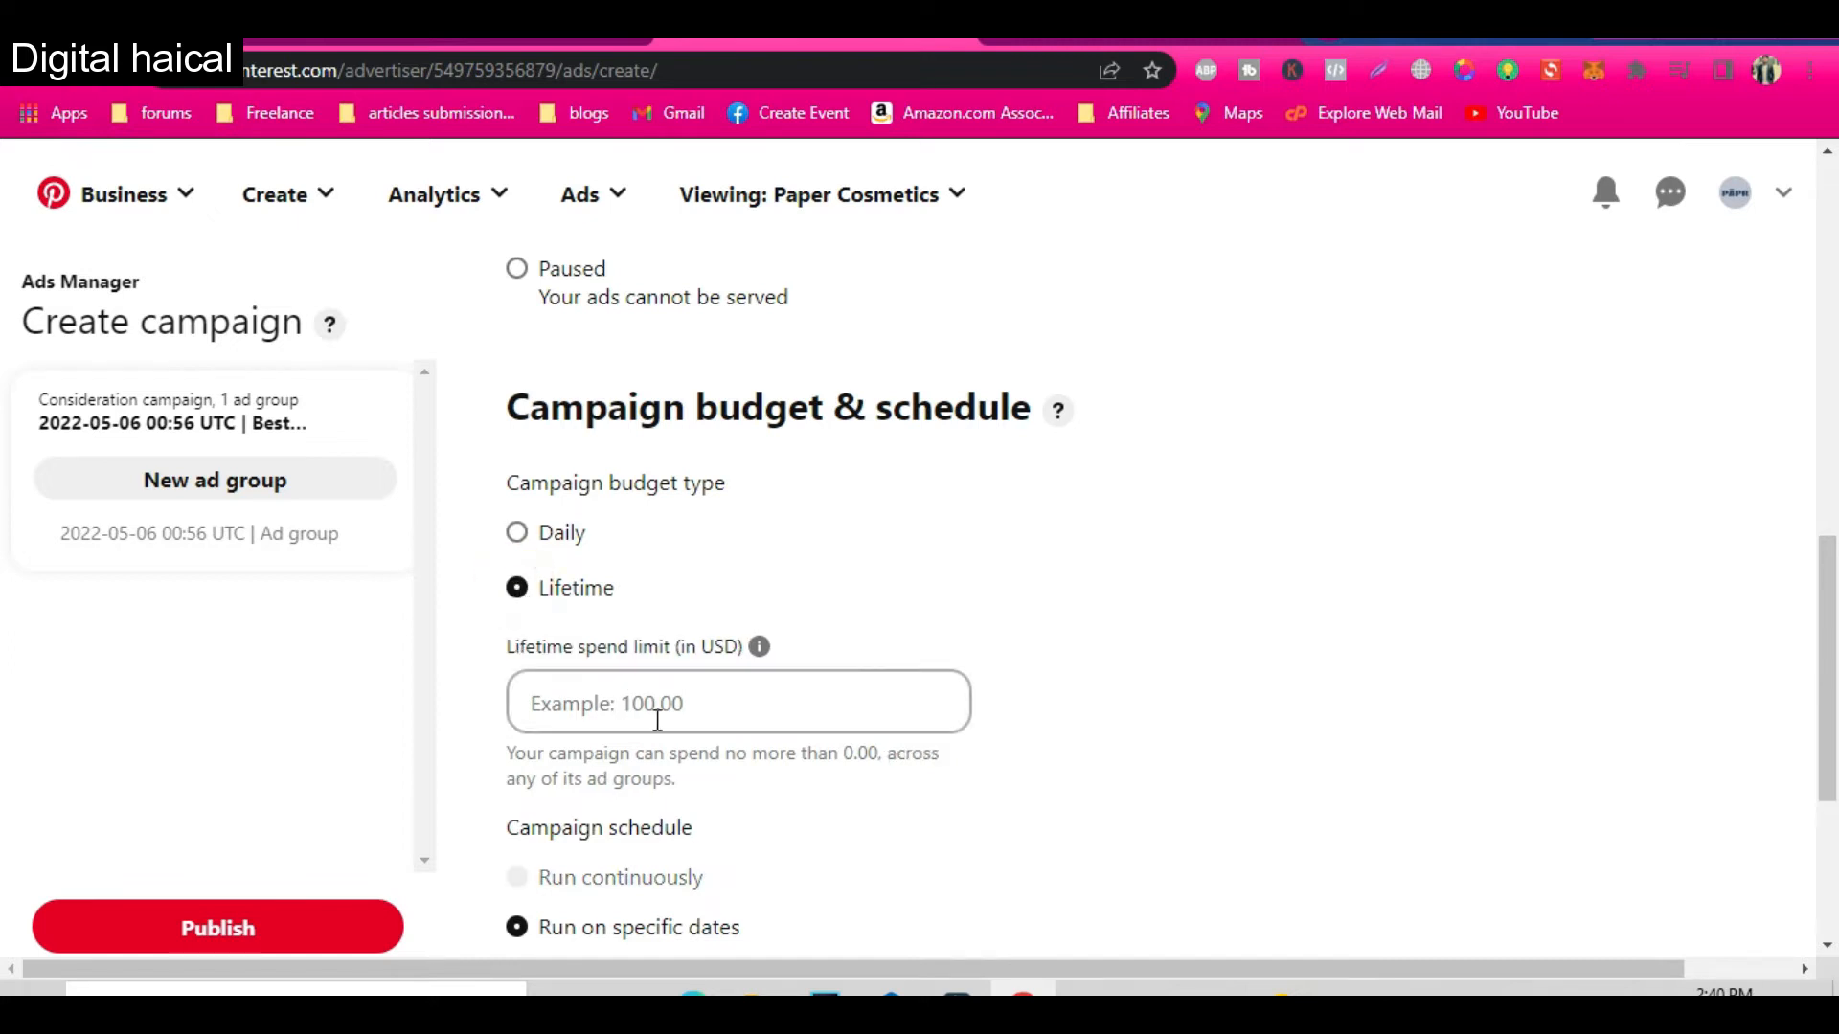
pyautogui.click(611, 695)
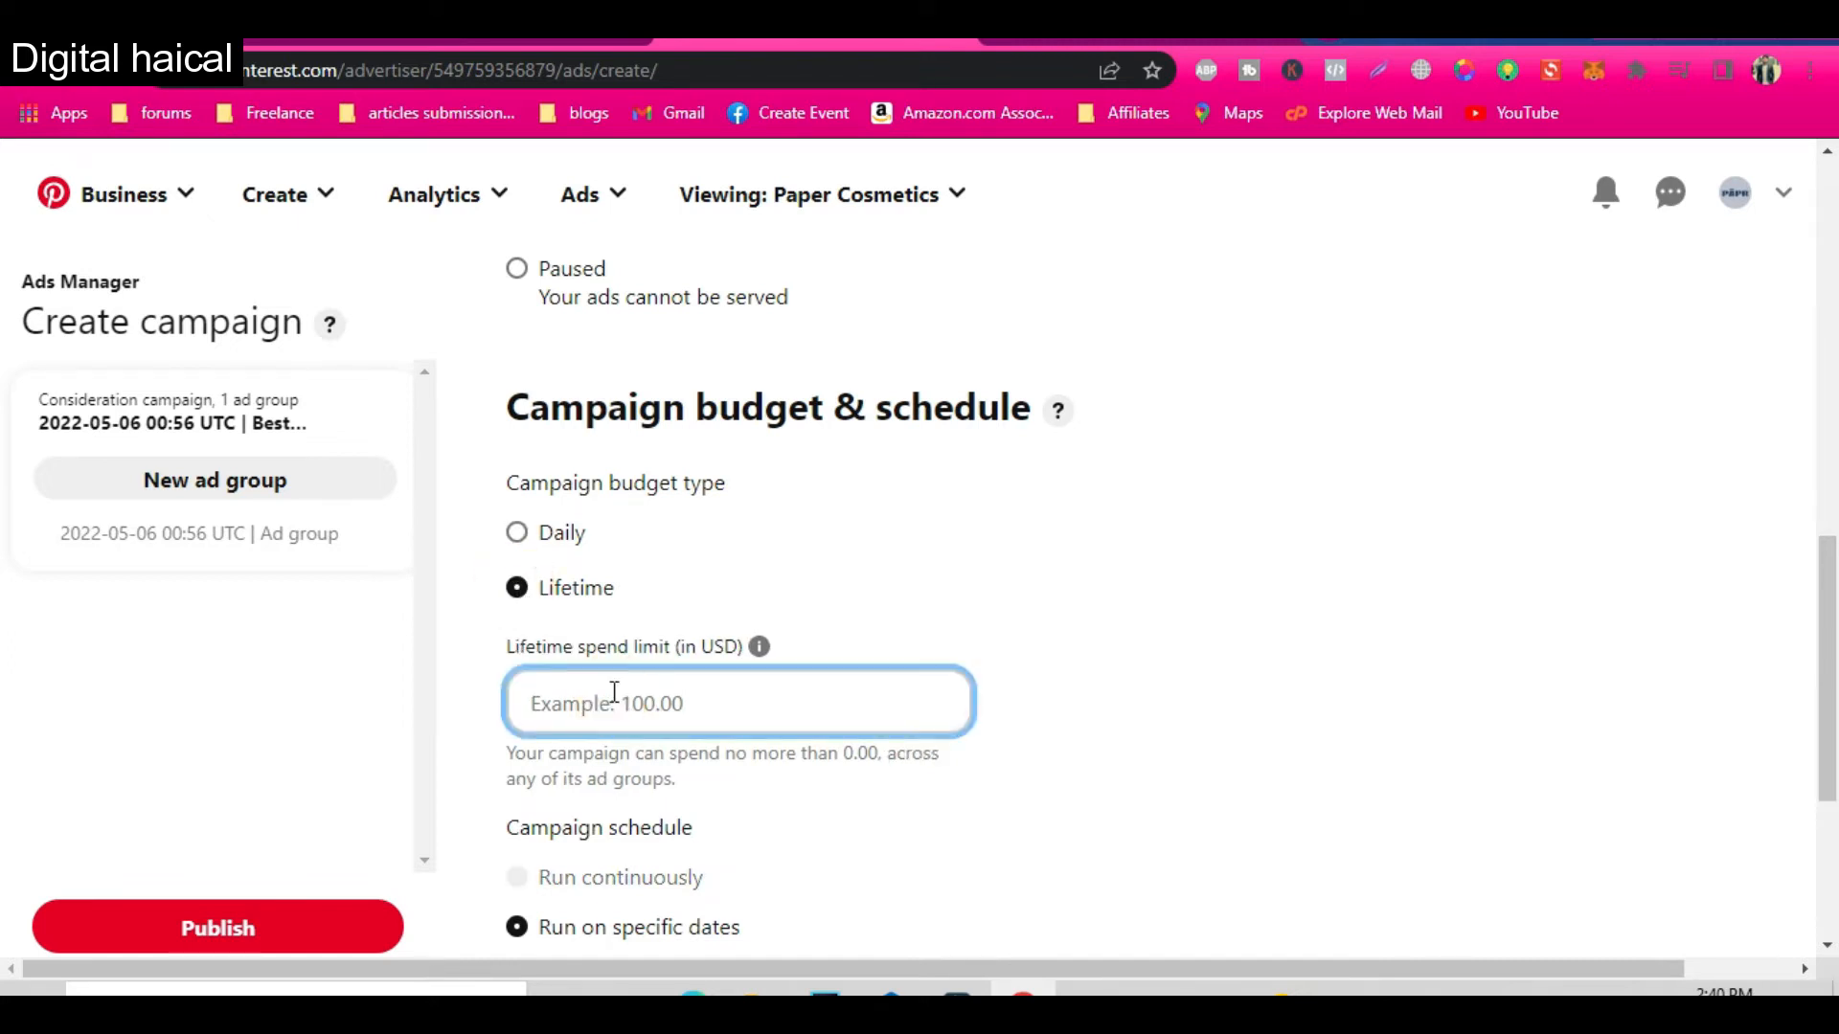
pyautogui.scroll(-3, 624, 728)
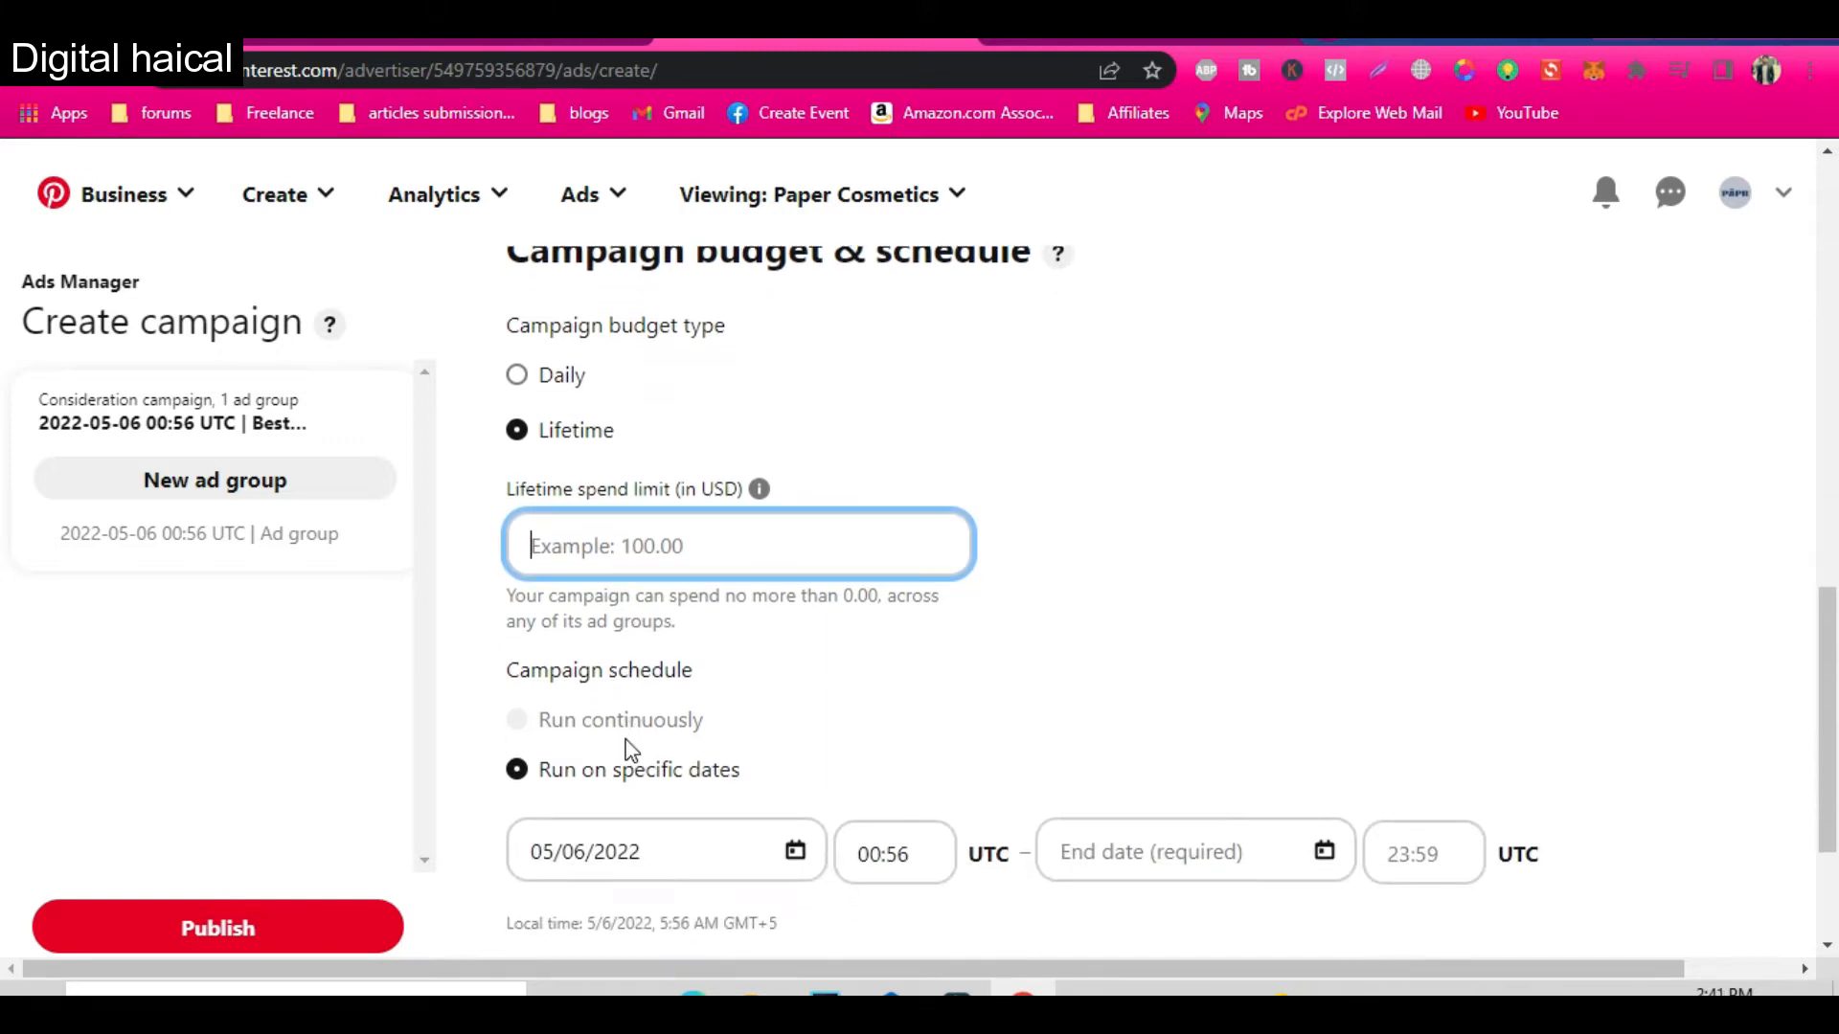
pyautogui.write('15')
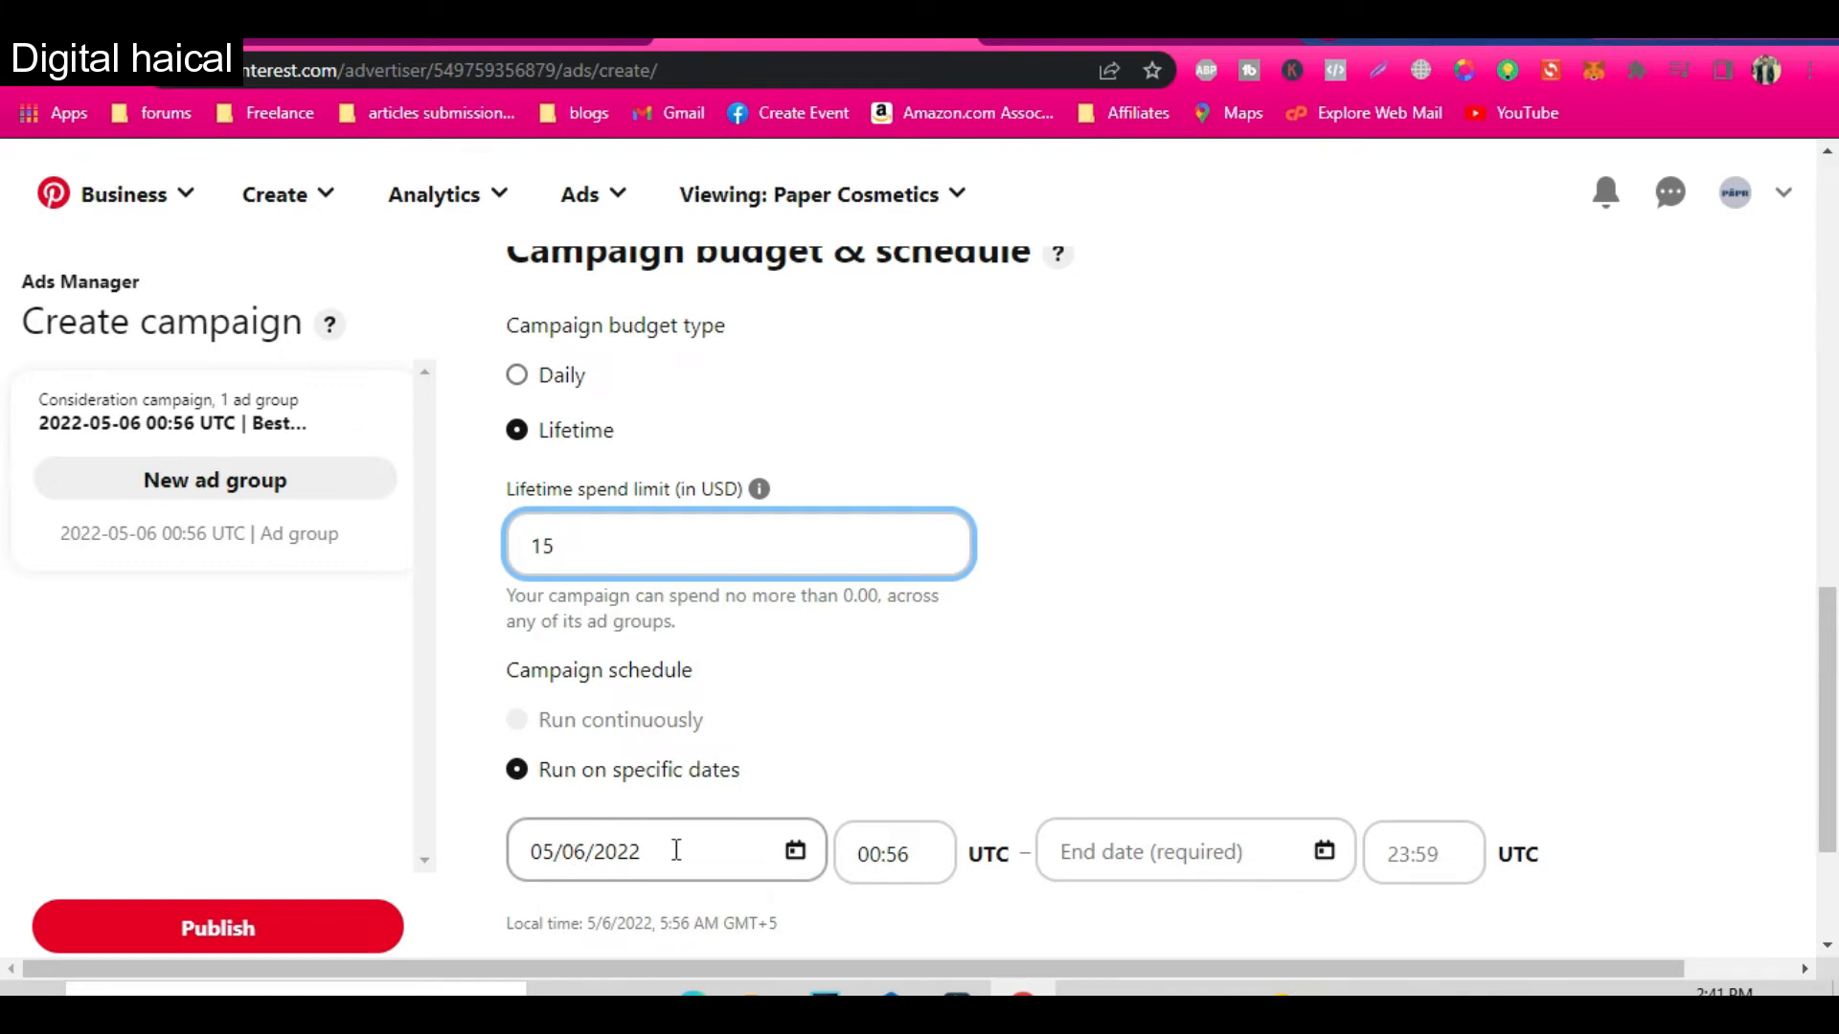
# Step: Set the campaign schedule's end date to 05/11/2022
pyautogui.click(1224, 851)
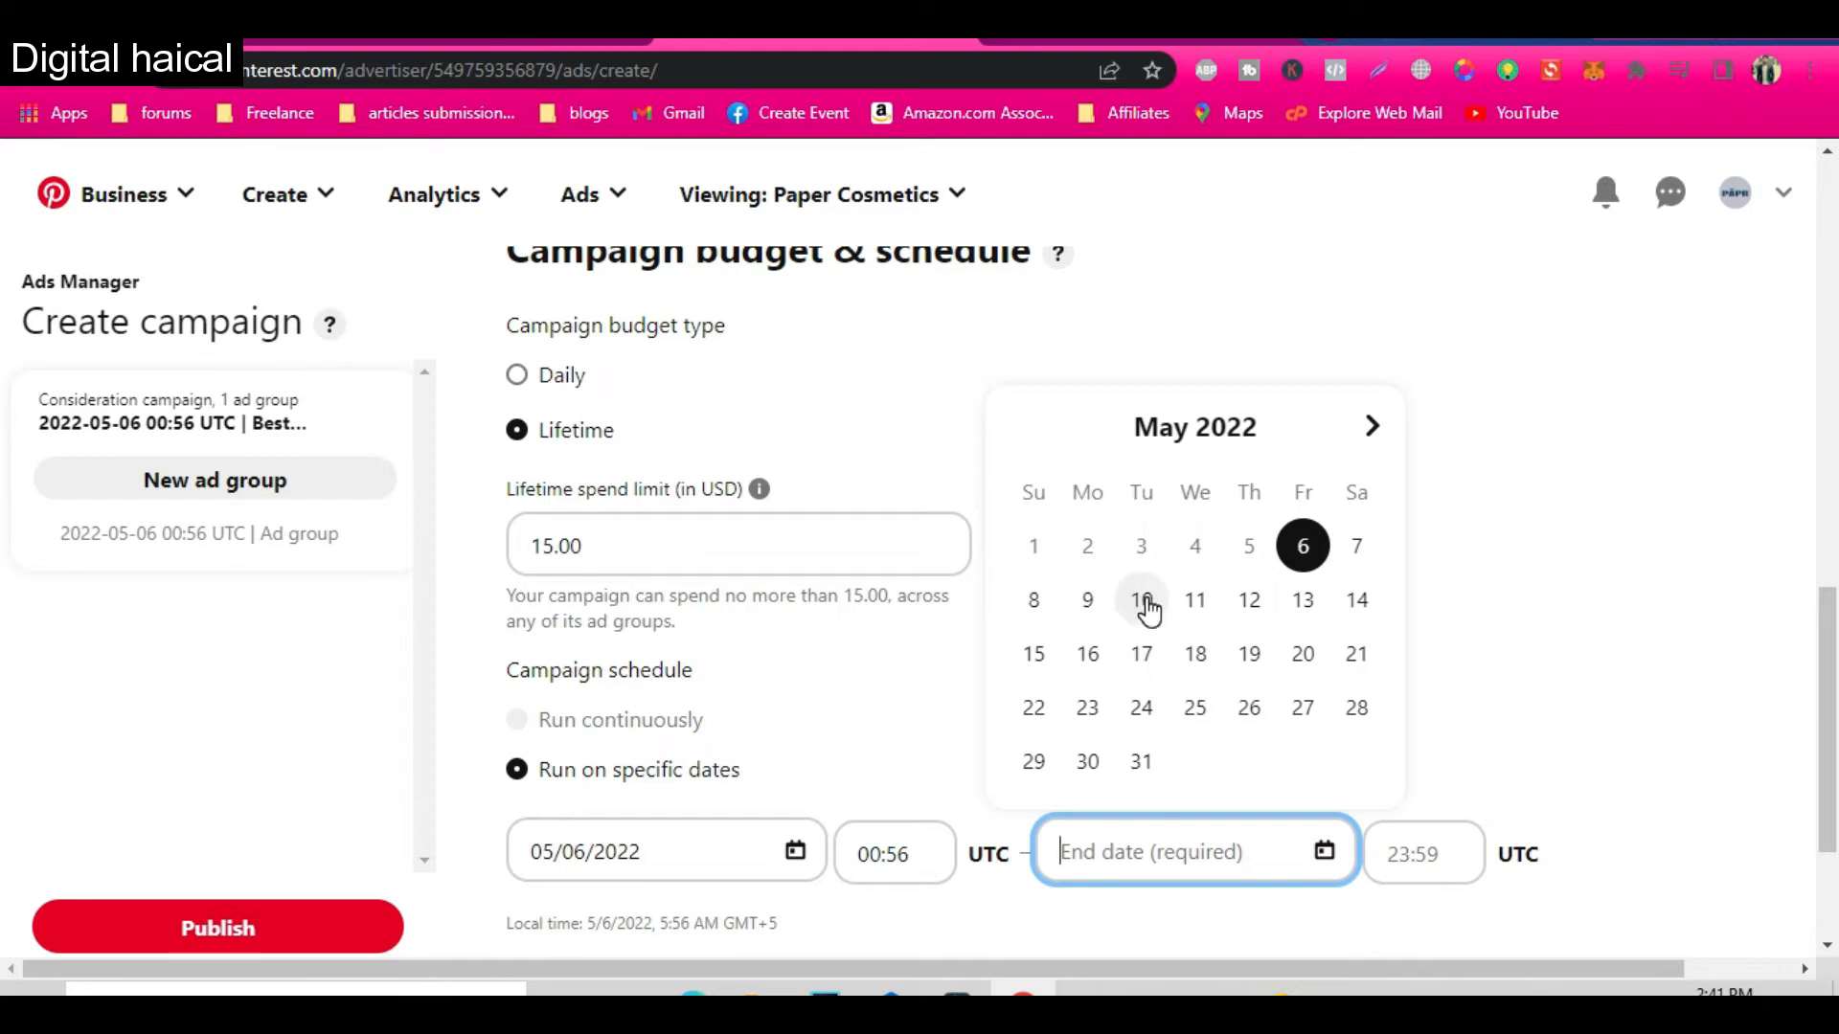
pyautogui.click(1193, 611)
pyautogui.scroll(-2, 1186, 599)
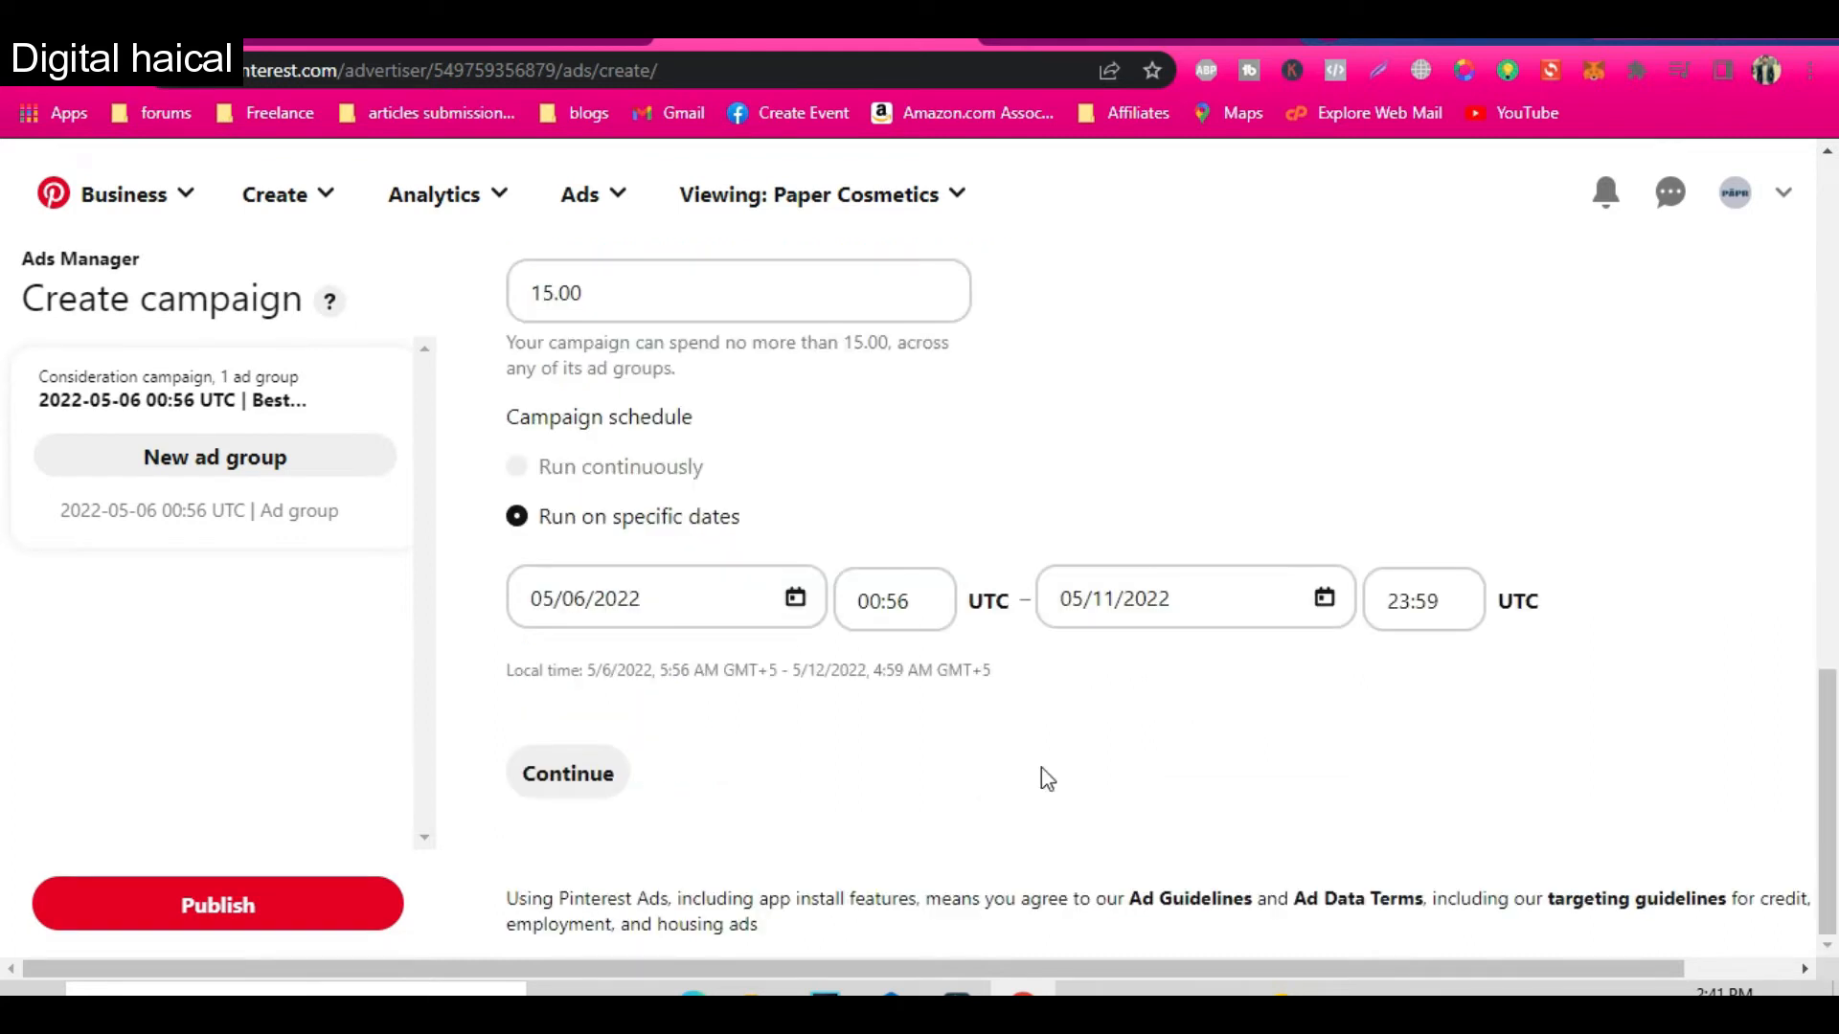
# Step: Recheck the campaign's details, lifetime spend limit and schedule, and continue to the ad group details
pyautogui.scroll(5, 754, 630)
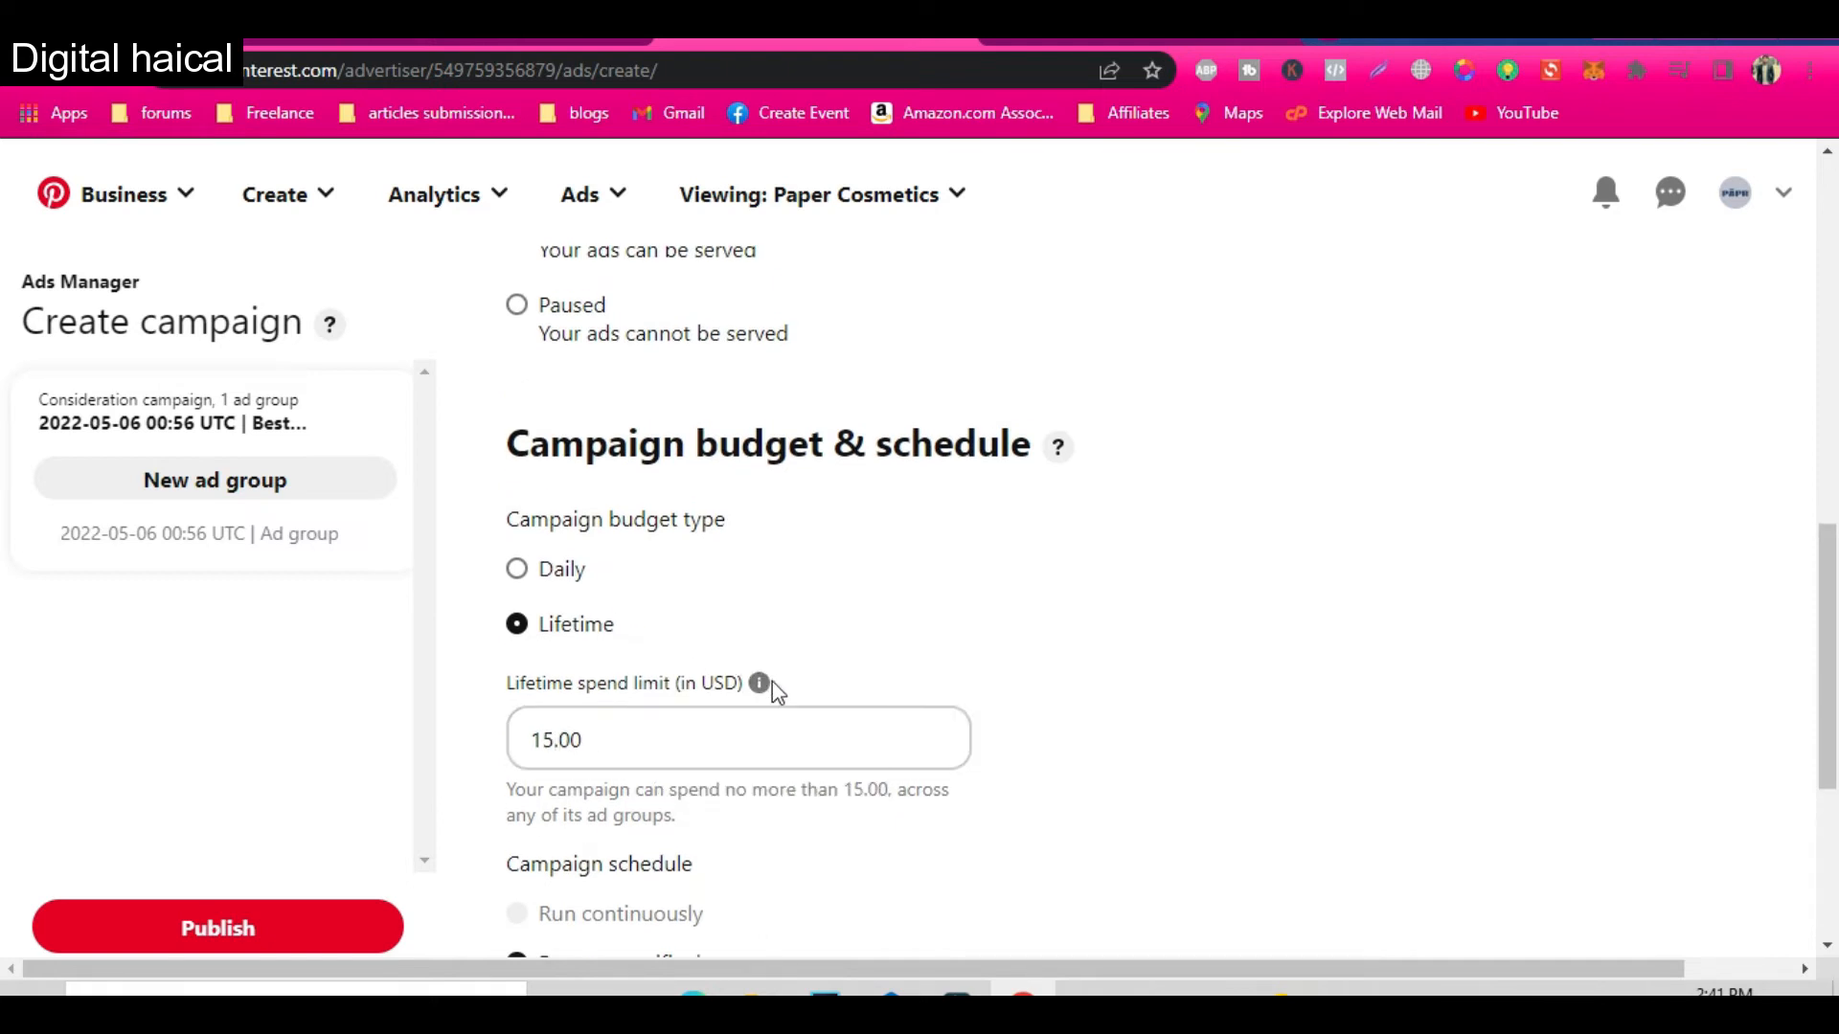
pyautogui.moveTo(553, 739); pyautogui.dragTo(591, 732)
pyautogui.click(532, 737)
pyautogui.doubleClick(574, 735)
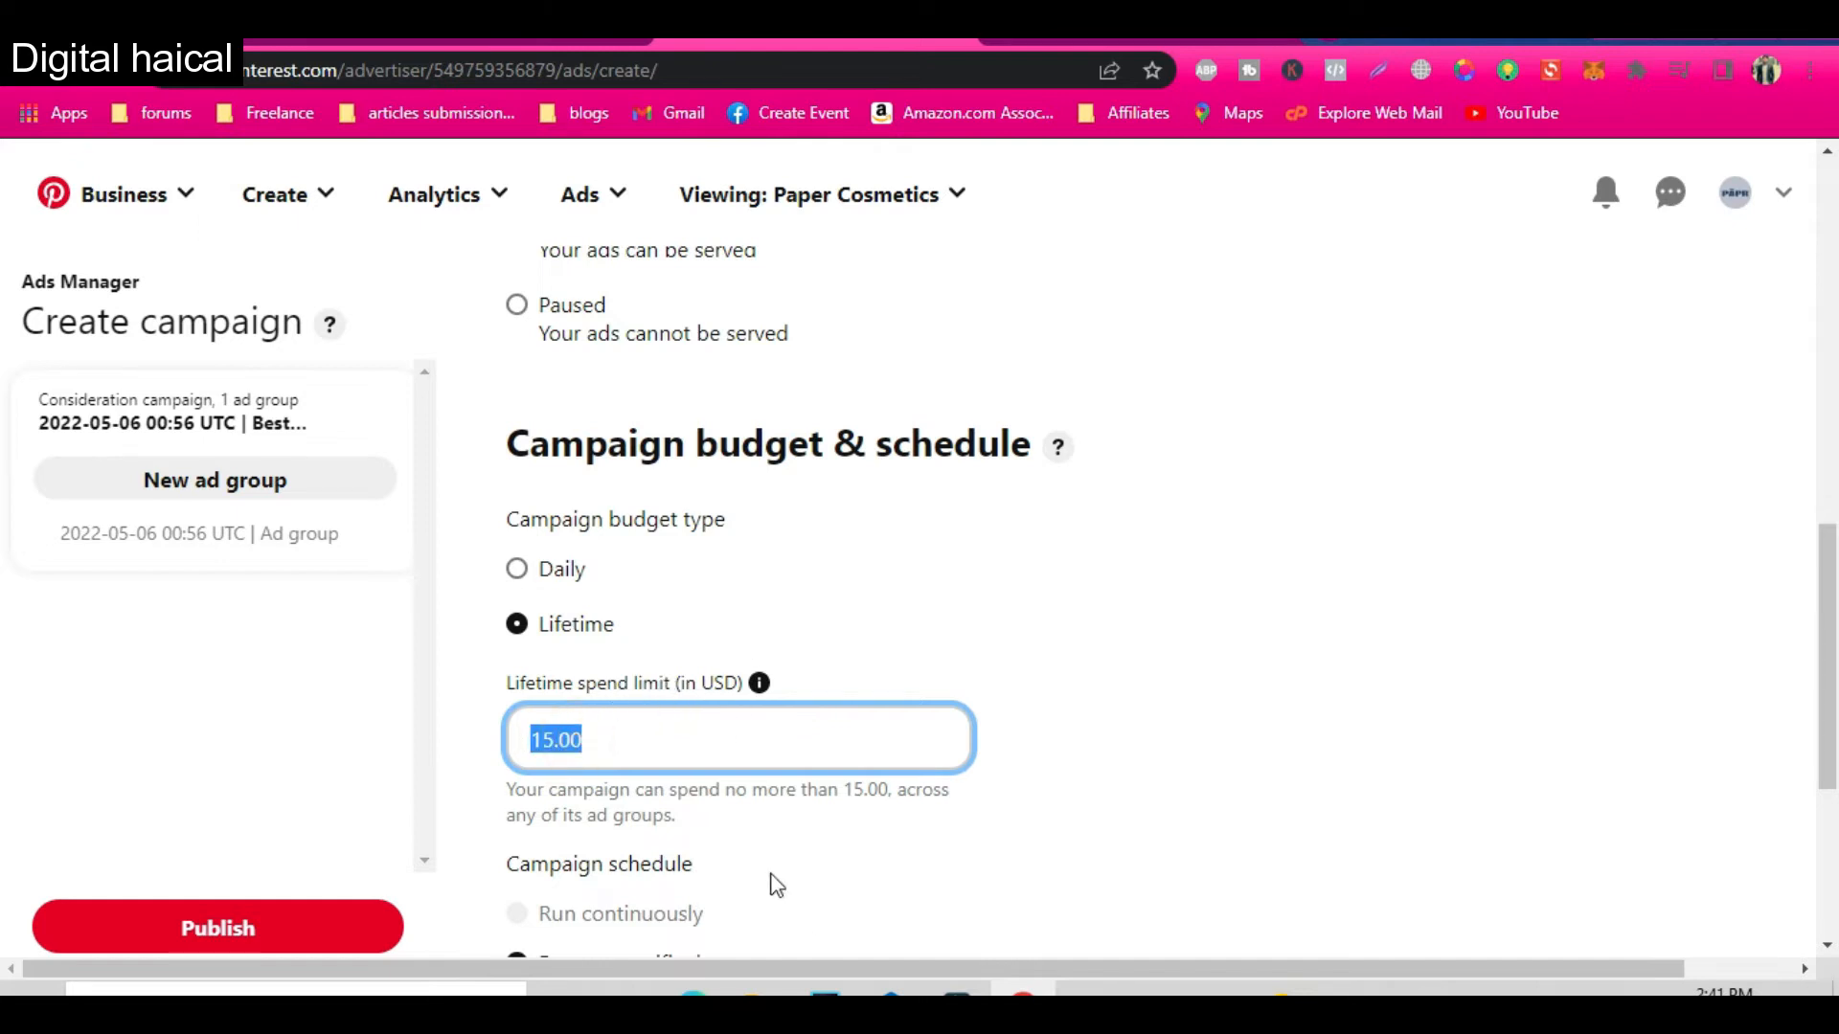
pyautogui.scroll(-5, 781, 895)
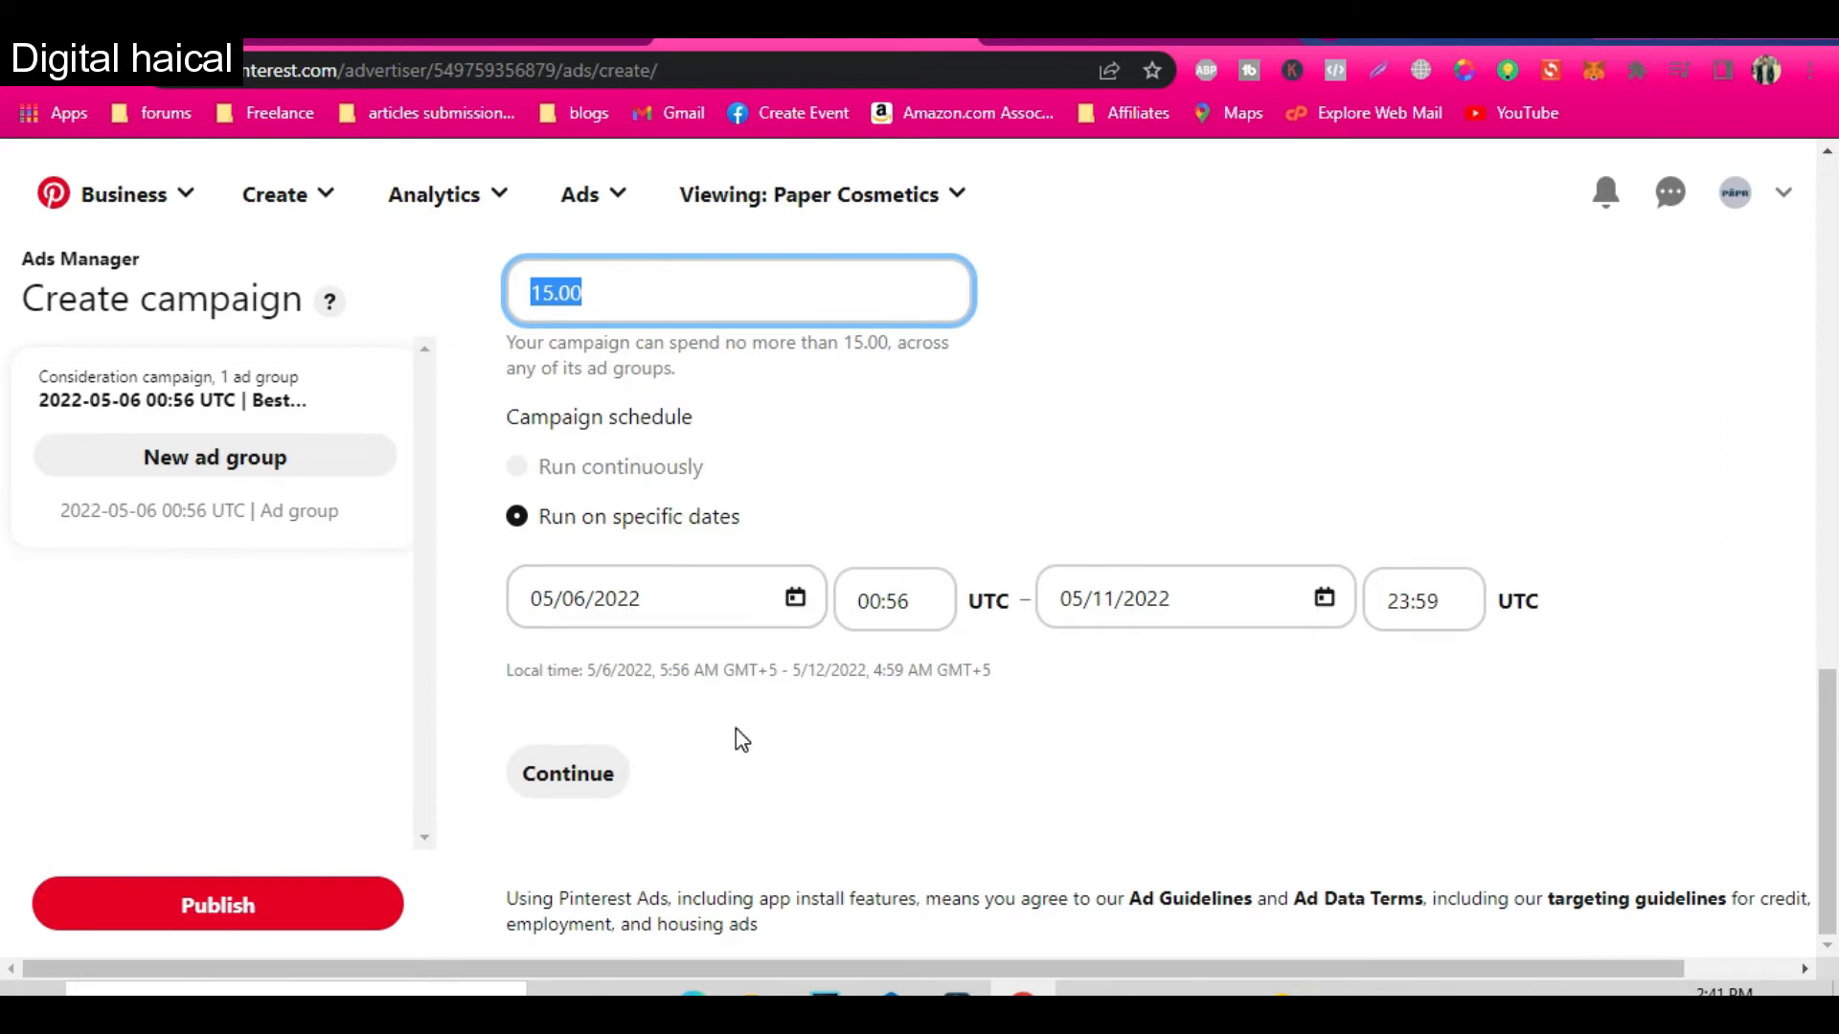
pyautogui.scroll(10, 742, 740)
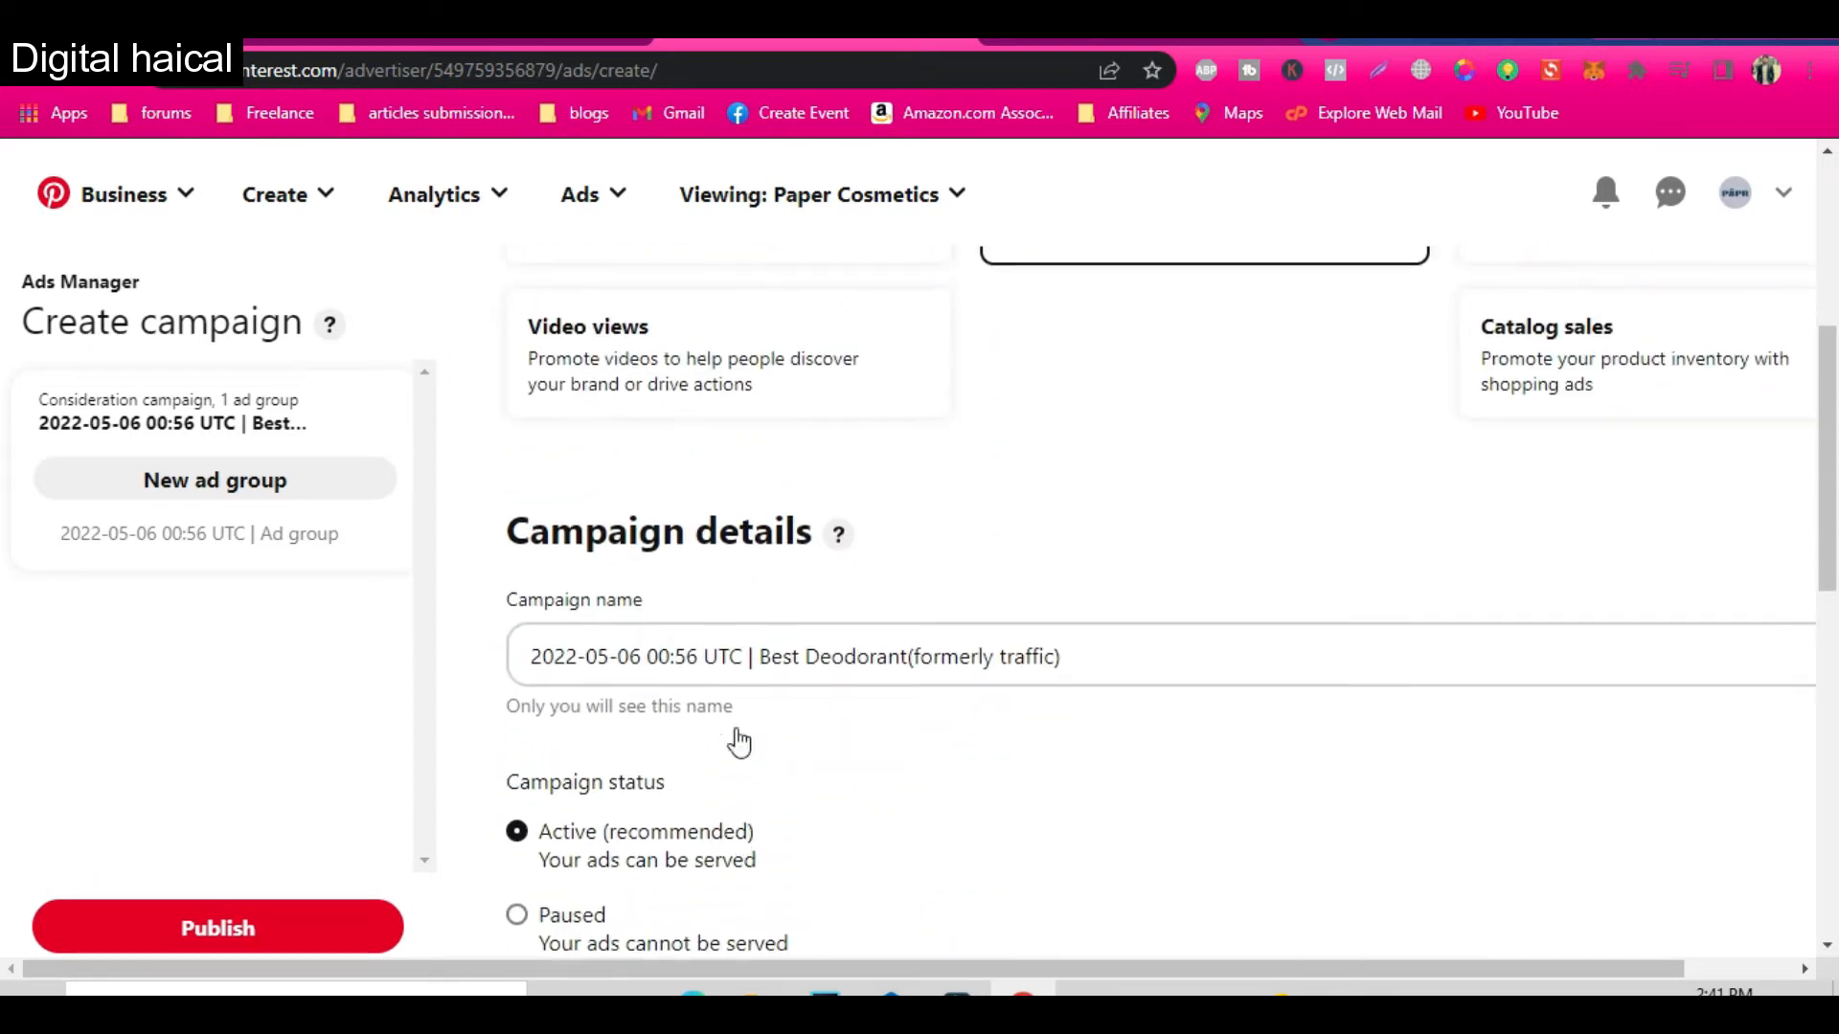
pyautogui.scroll(5, 739, 739)
pyautogui.scroll(-12, 738, 739)
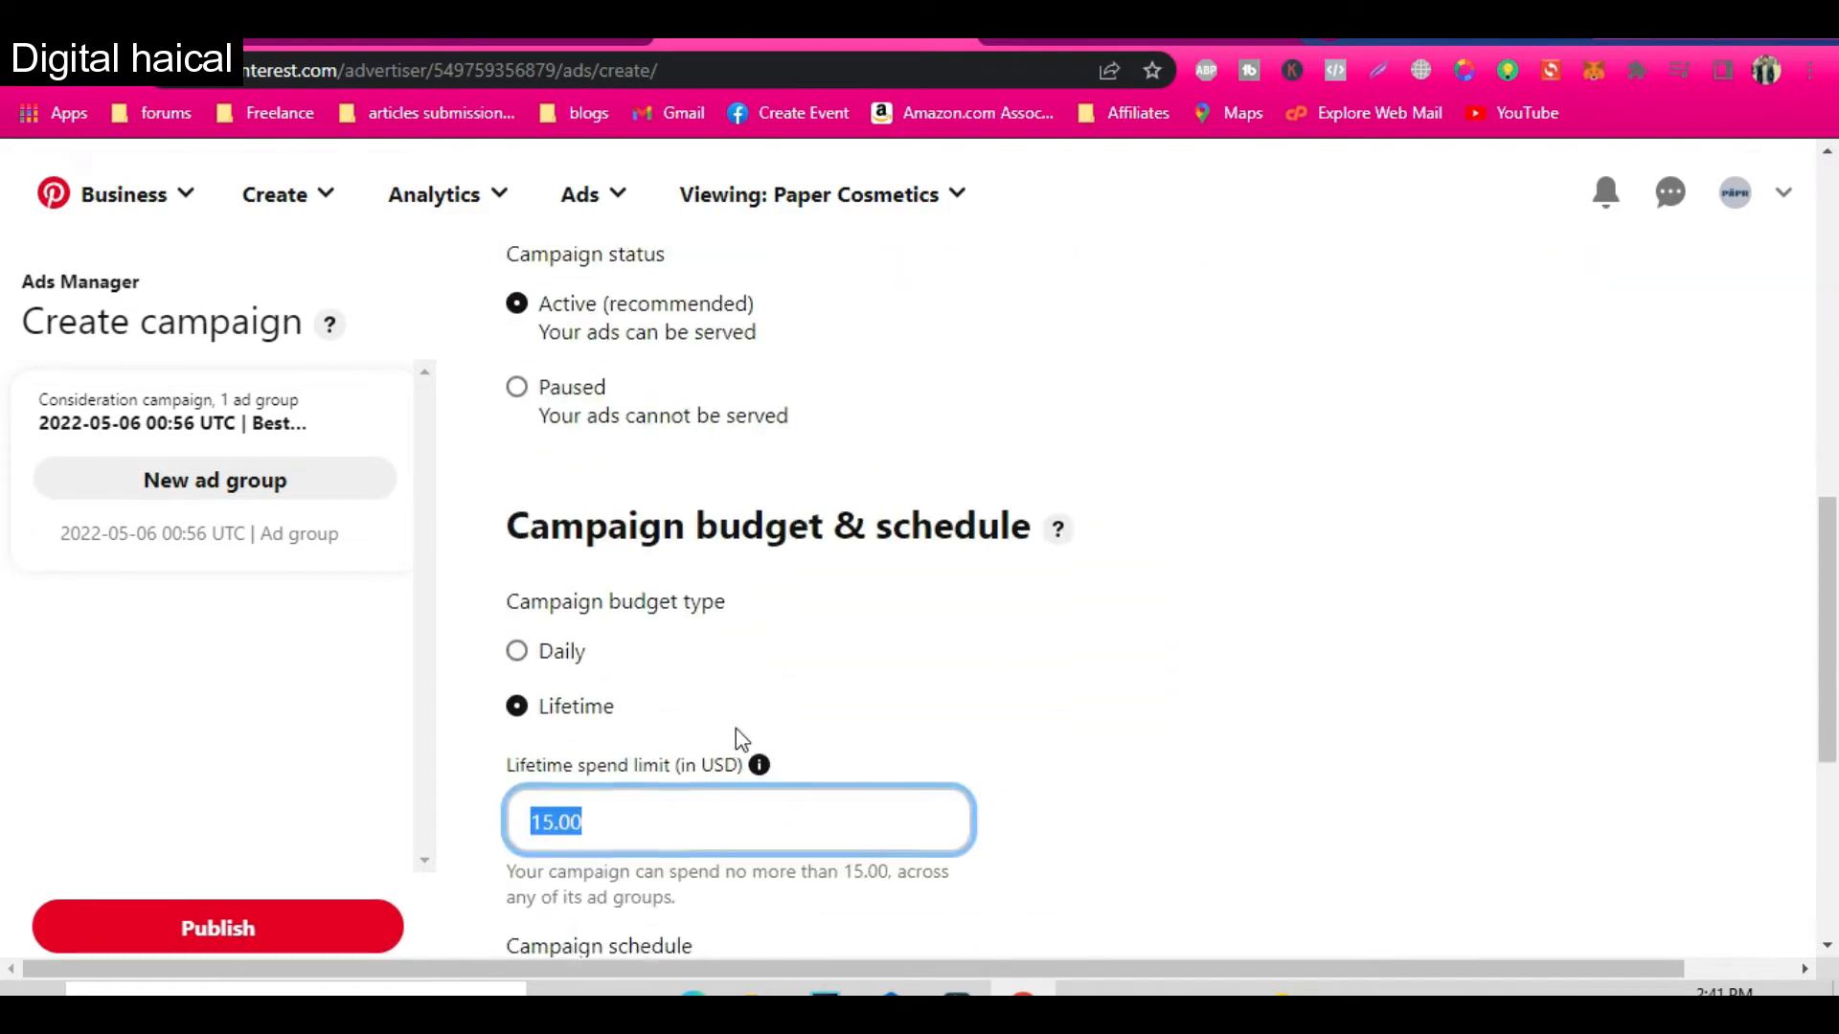
pyautogui.scroll(-5, 739, 740)
pyautogui.click(555, 768)
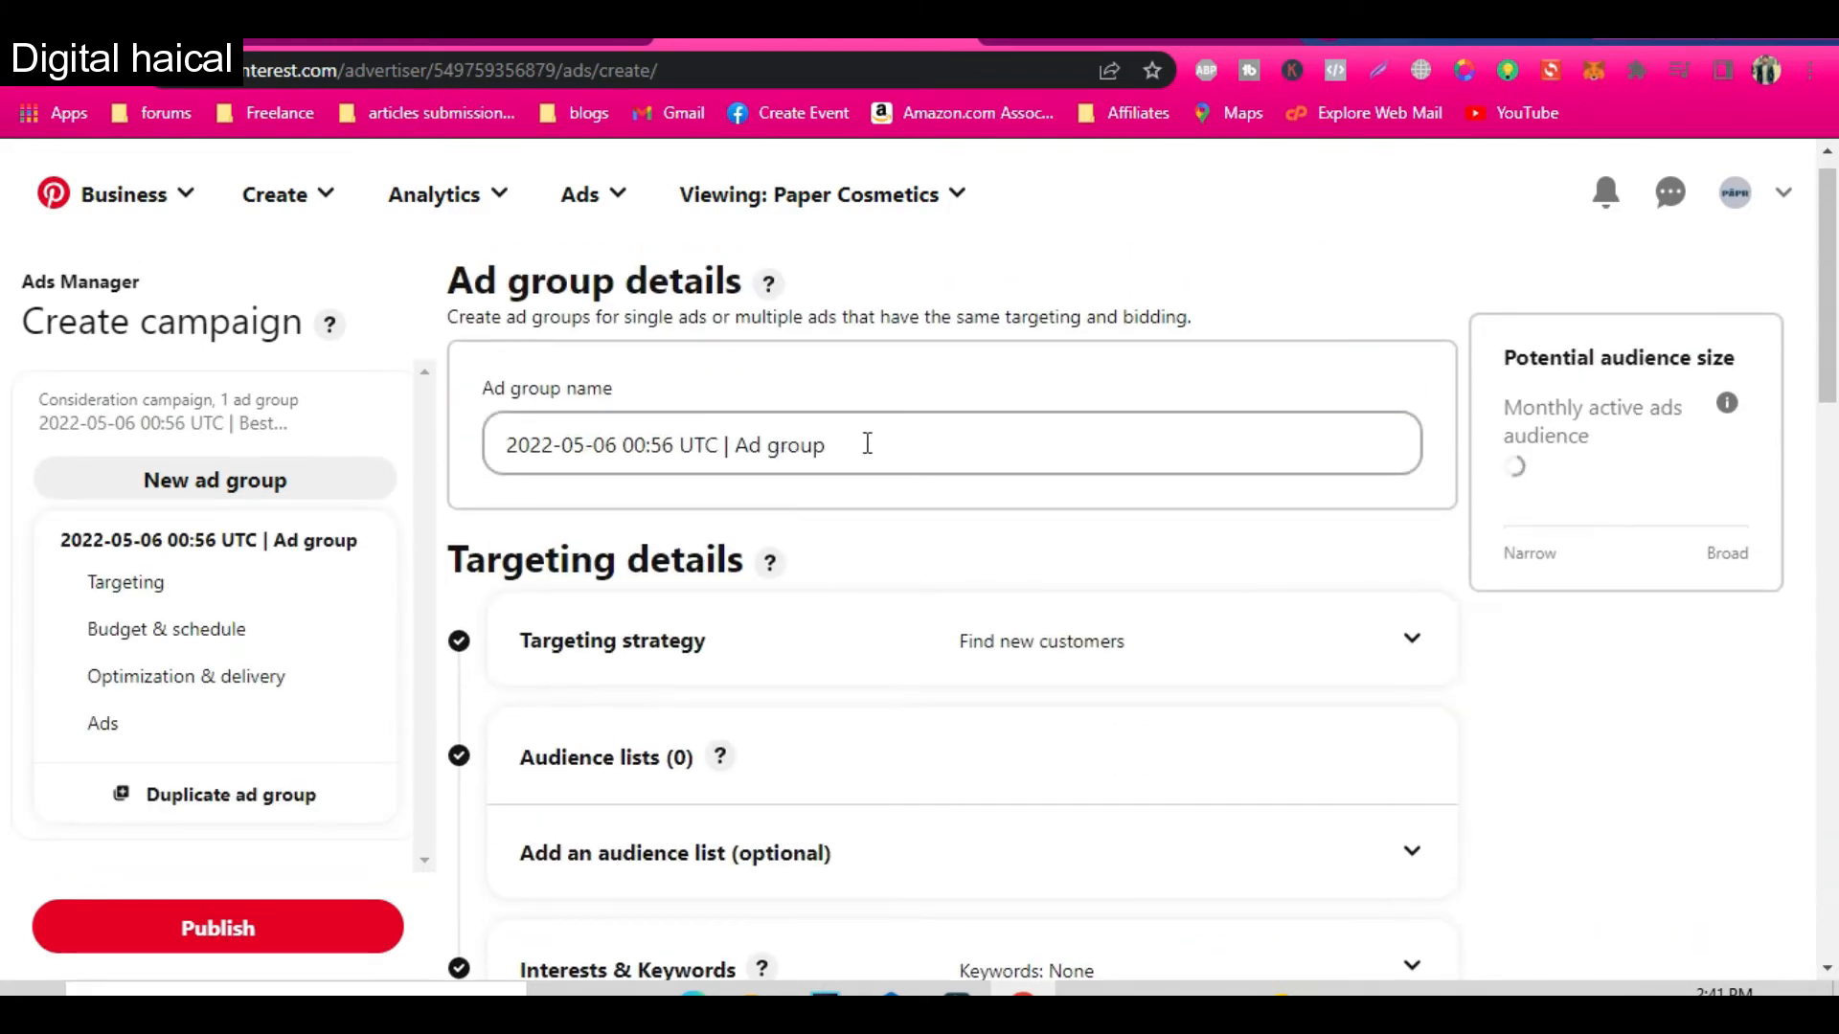
# Step: Examine the ad group's targeting strategy options: Reconnect with users, Find new customers and Choose your own
pyautogui.scroll(-3, 935, 657)
pyautogui.scroll(1, 938, 658)
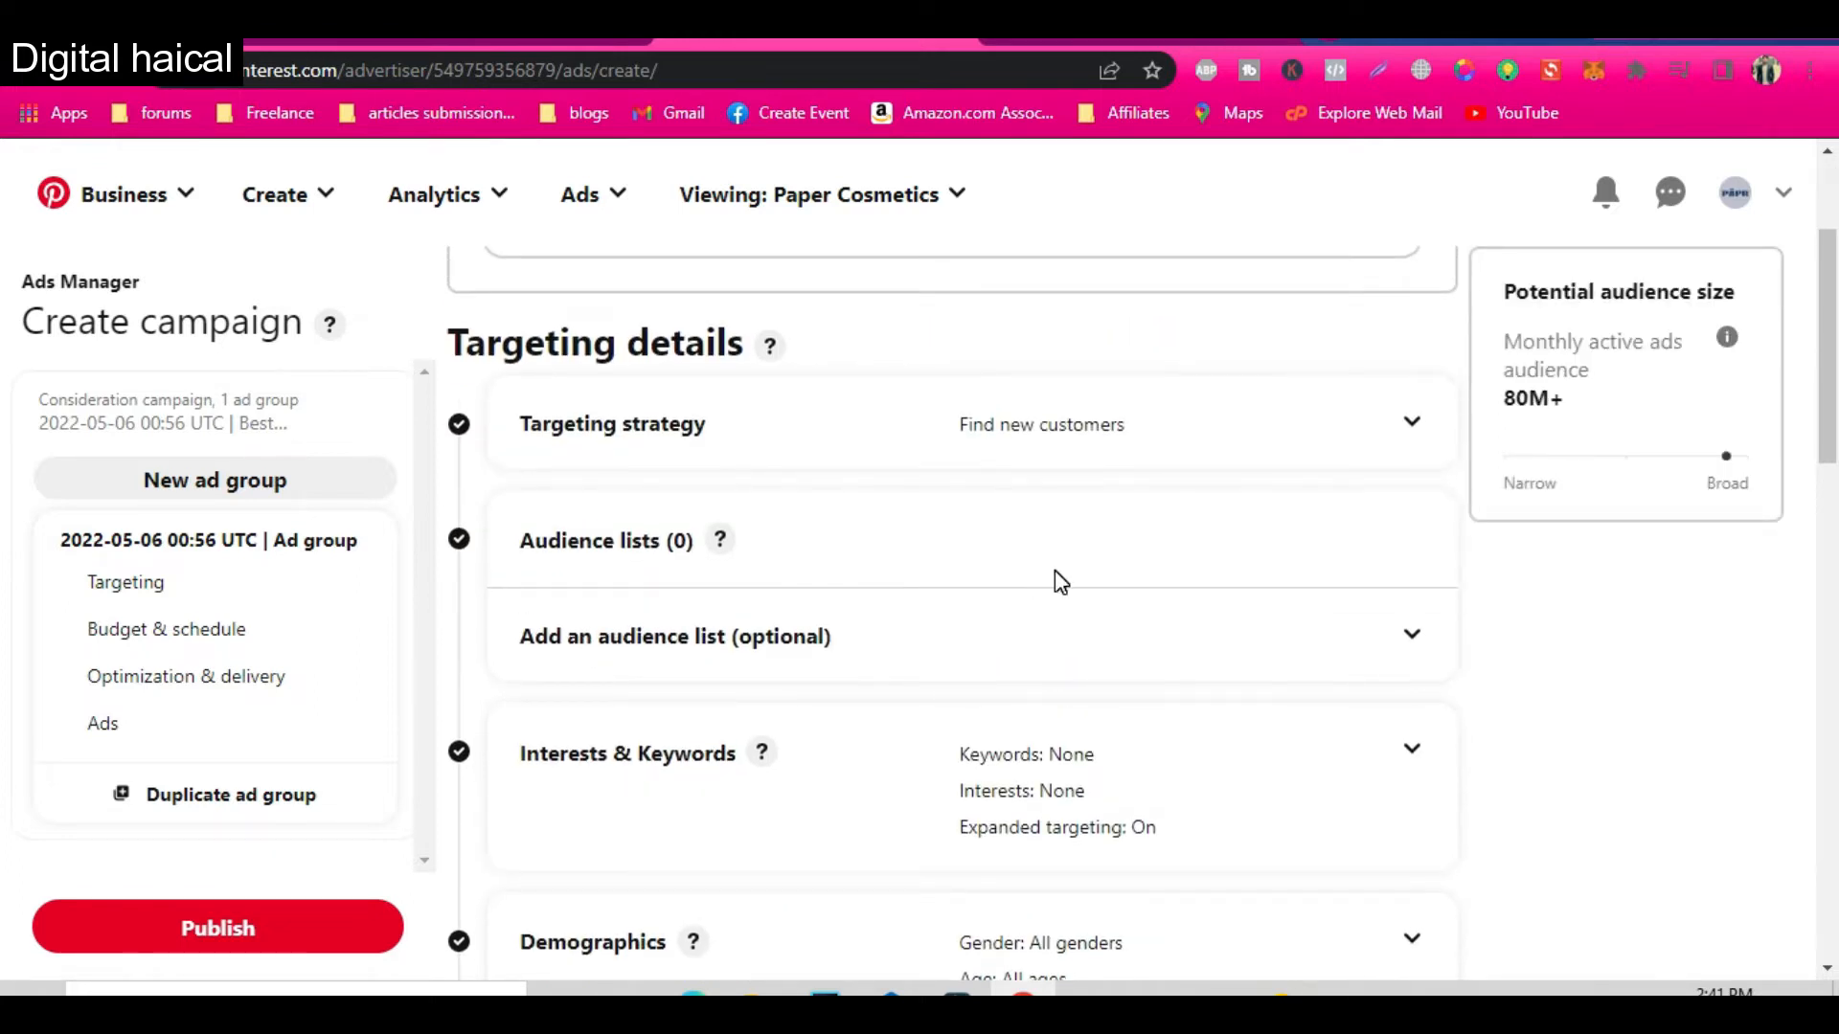
pyautogui.click(1306, 435)
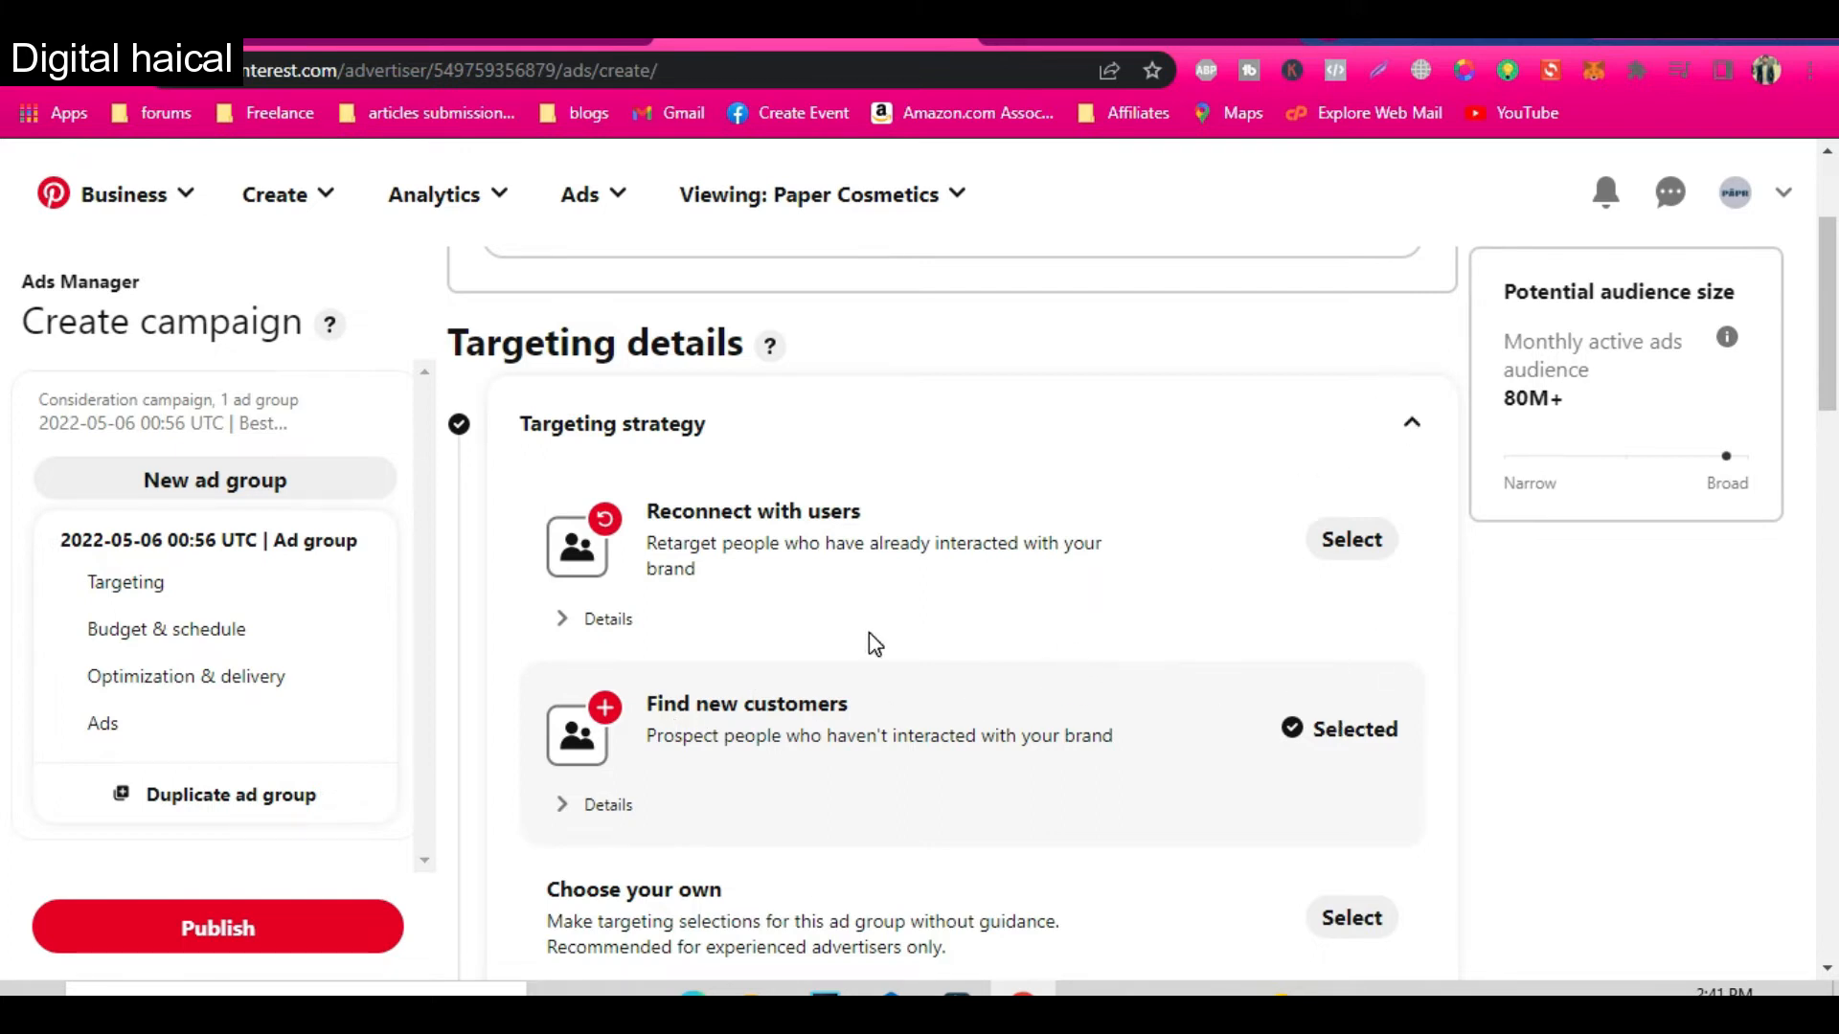
pyautogui.scroll(-2, 691, 750)
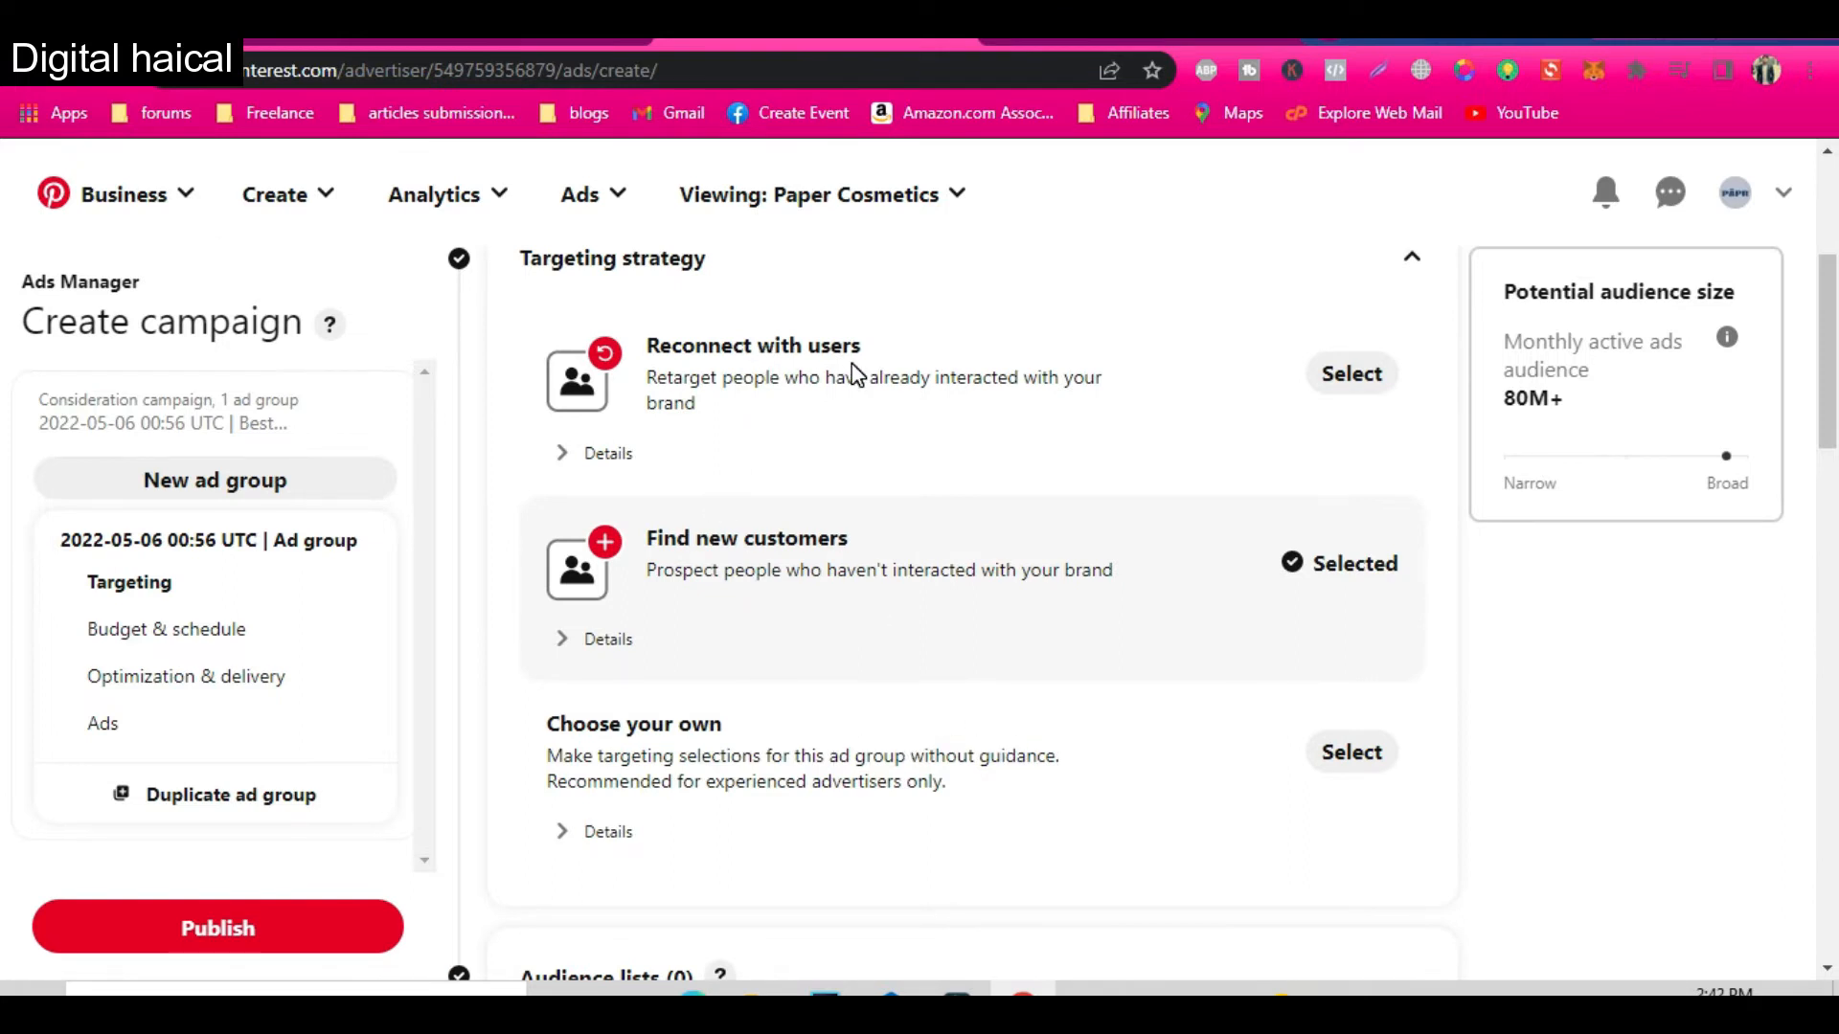
pyautogui.click(1414, 262)
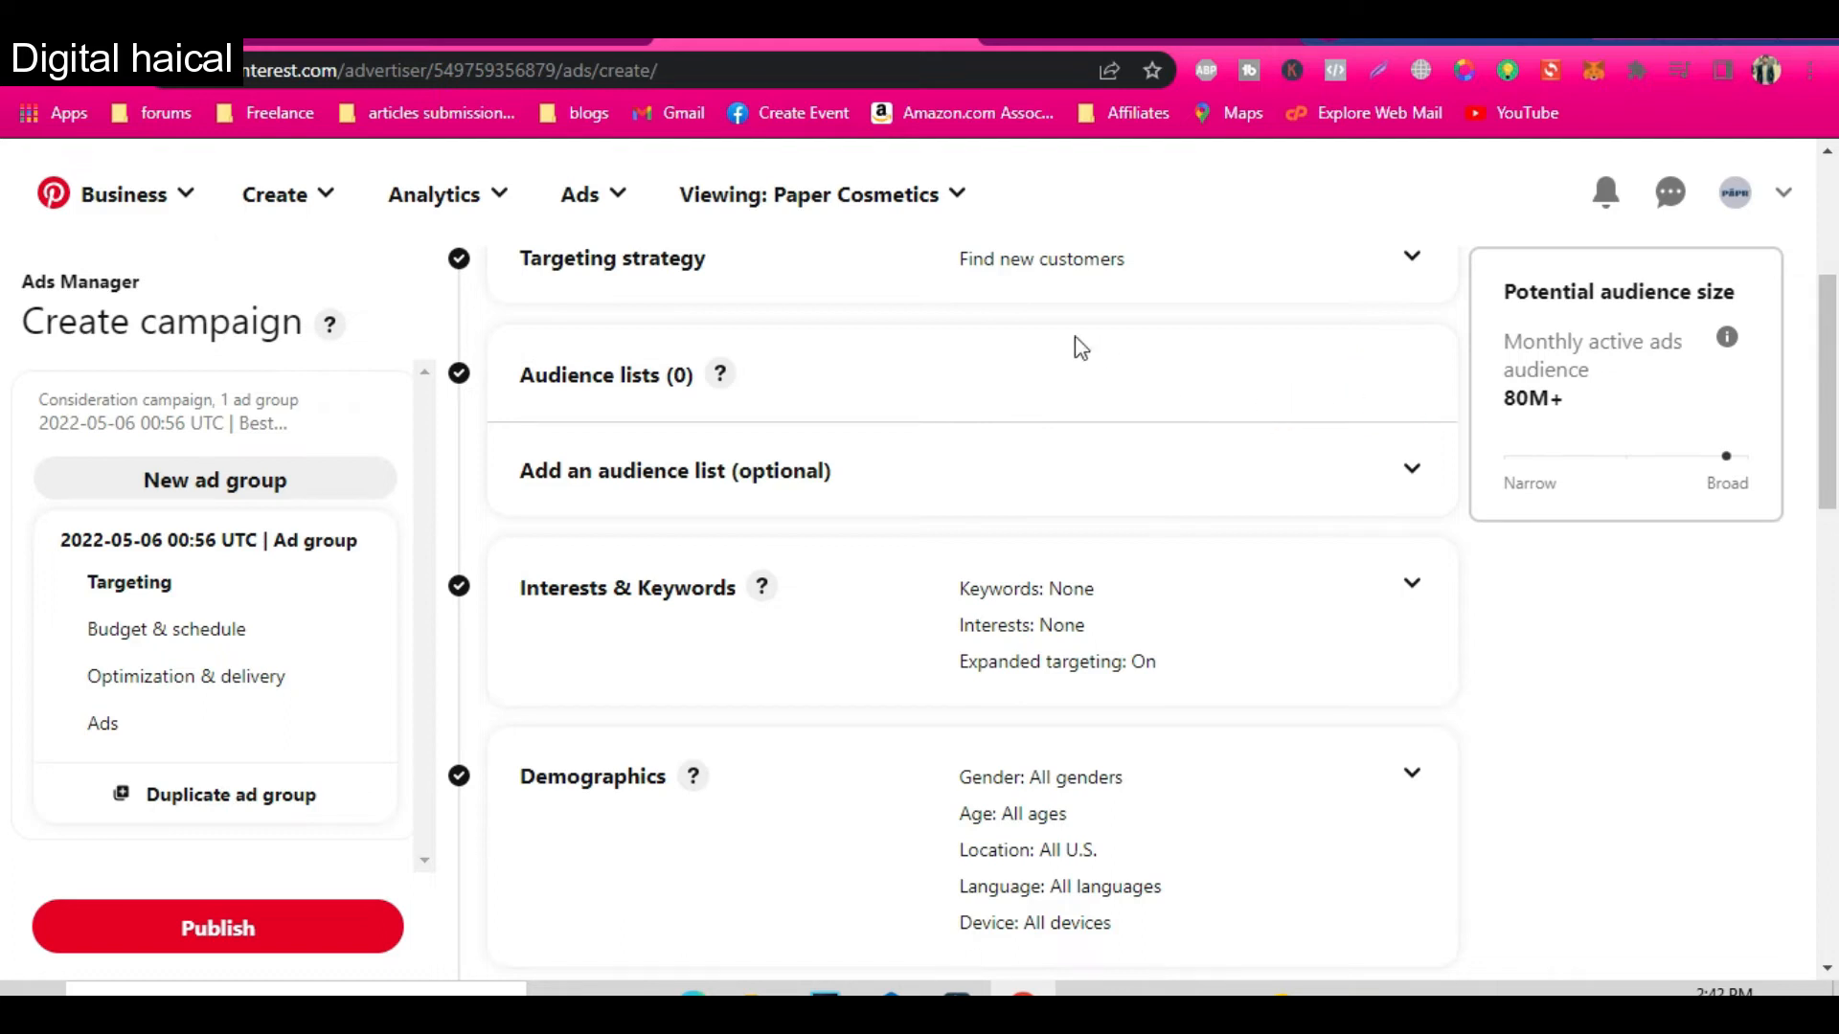
pyautogui.scroll(-1, 1321, 640)
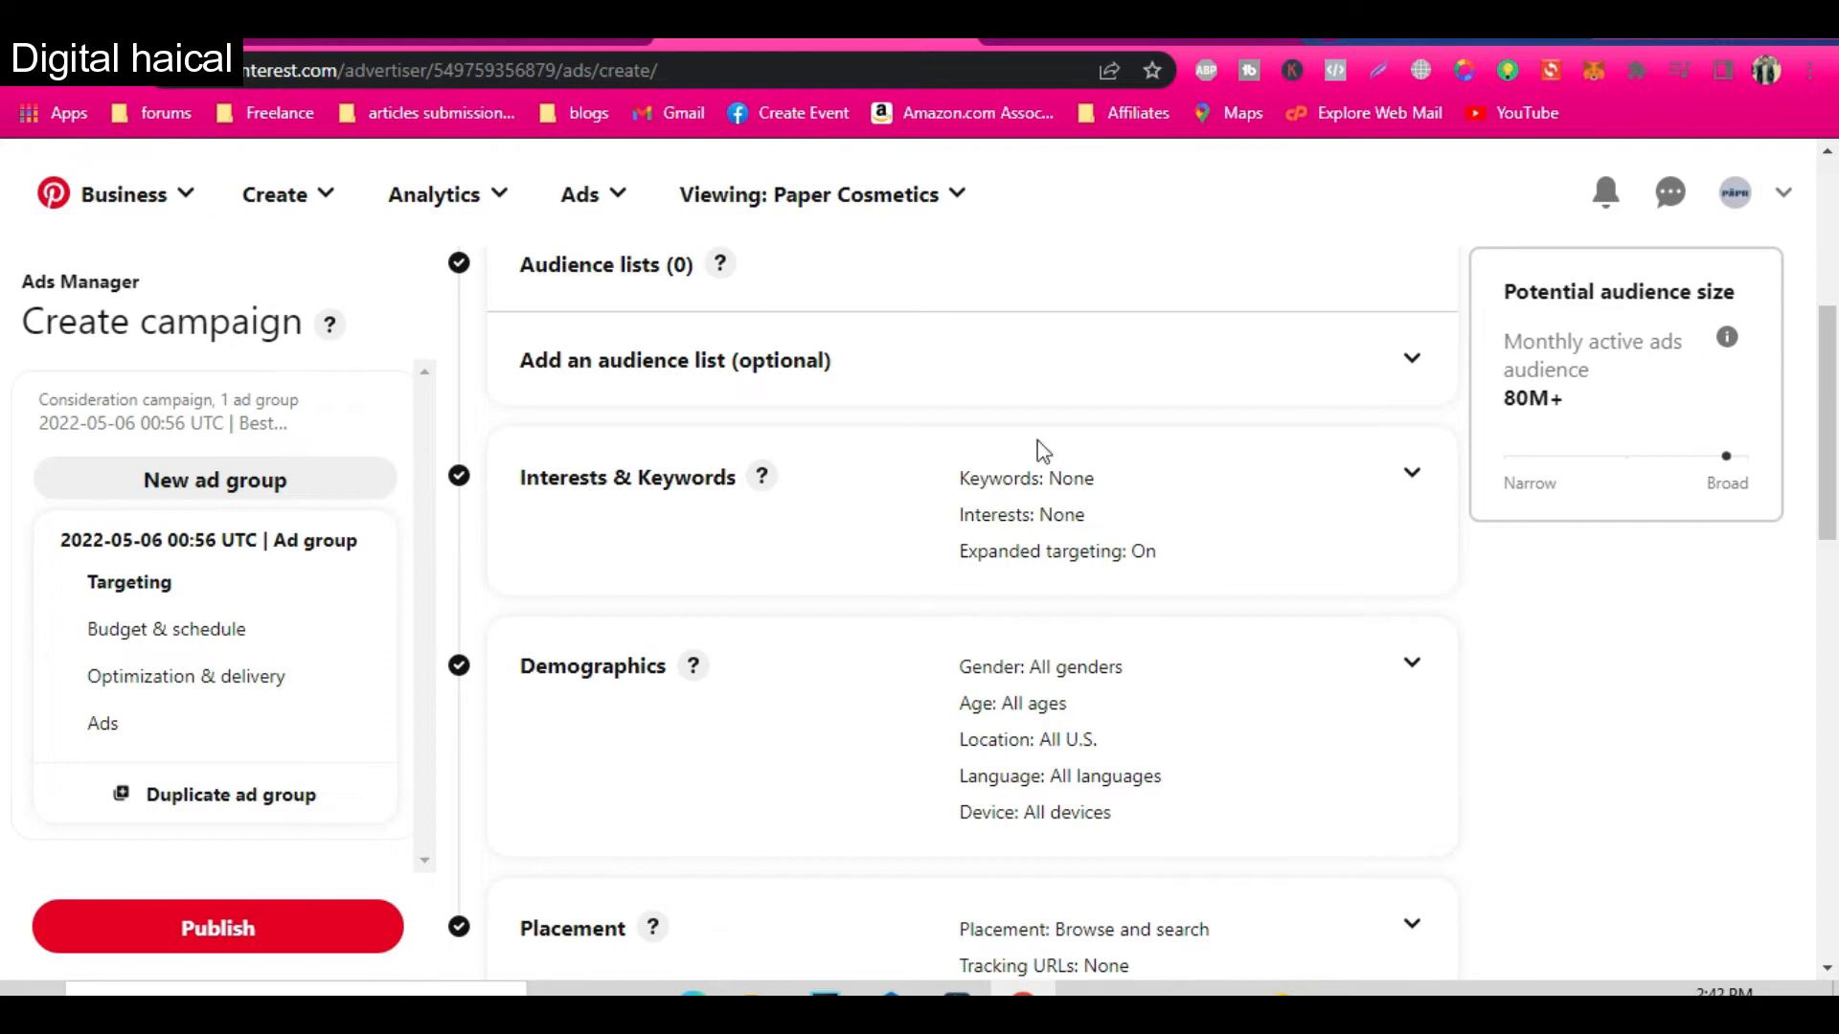
# Step: Look through the interest topics offered in the ad group's Interests & Keywords targeting
pyautogui.click(1411, 474)
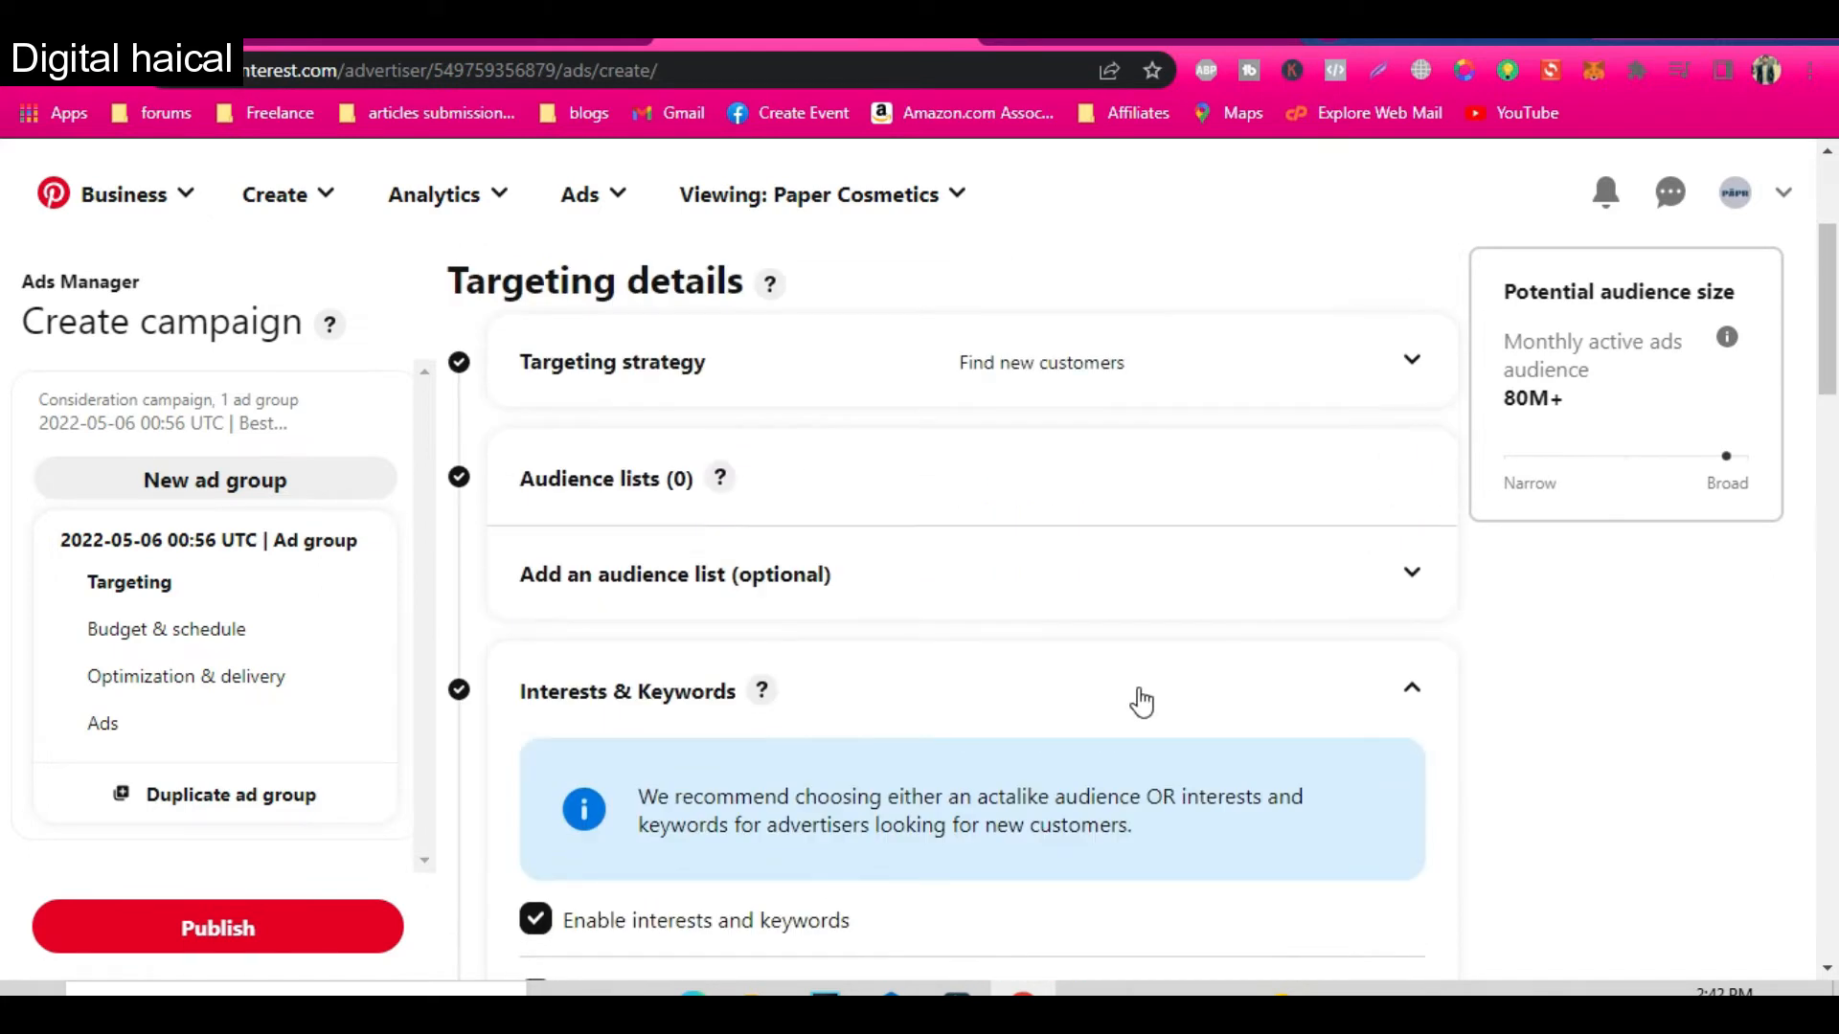
pyautogui.scroll(-7, 1334, 623)
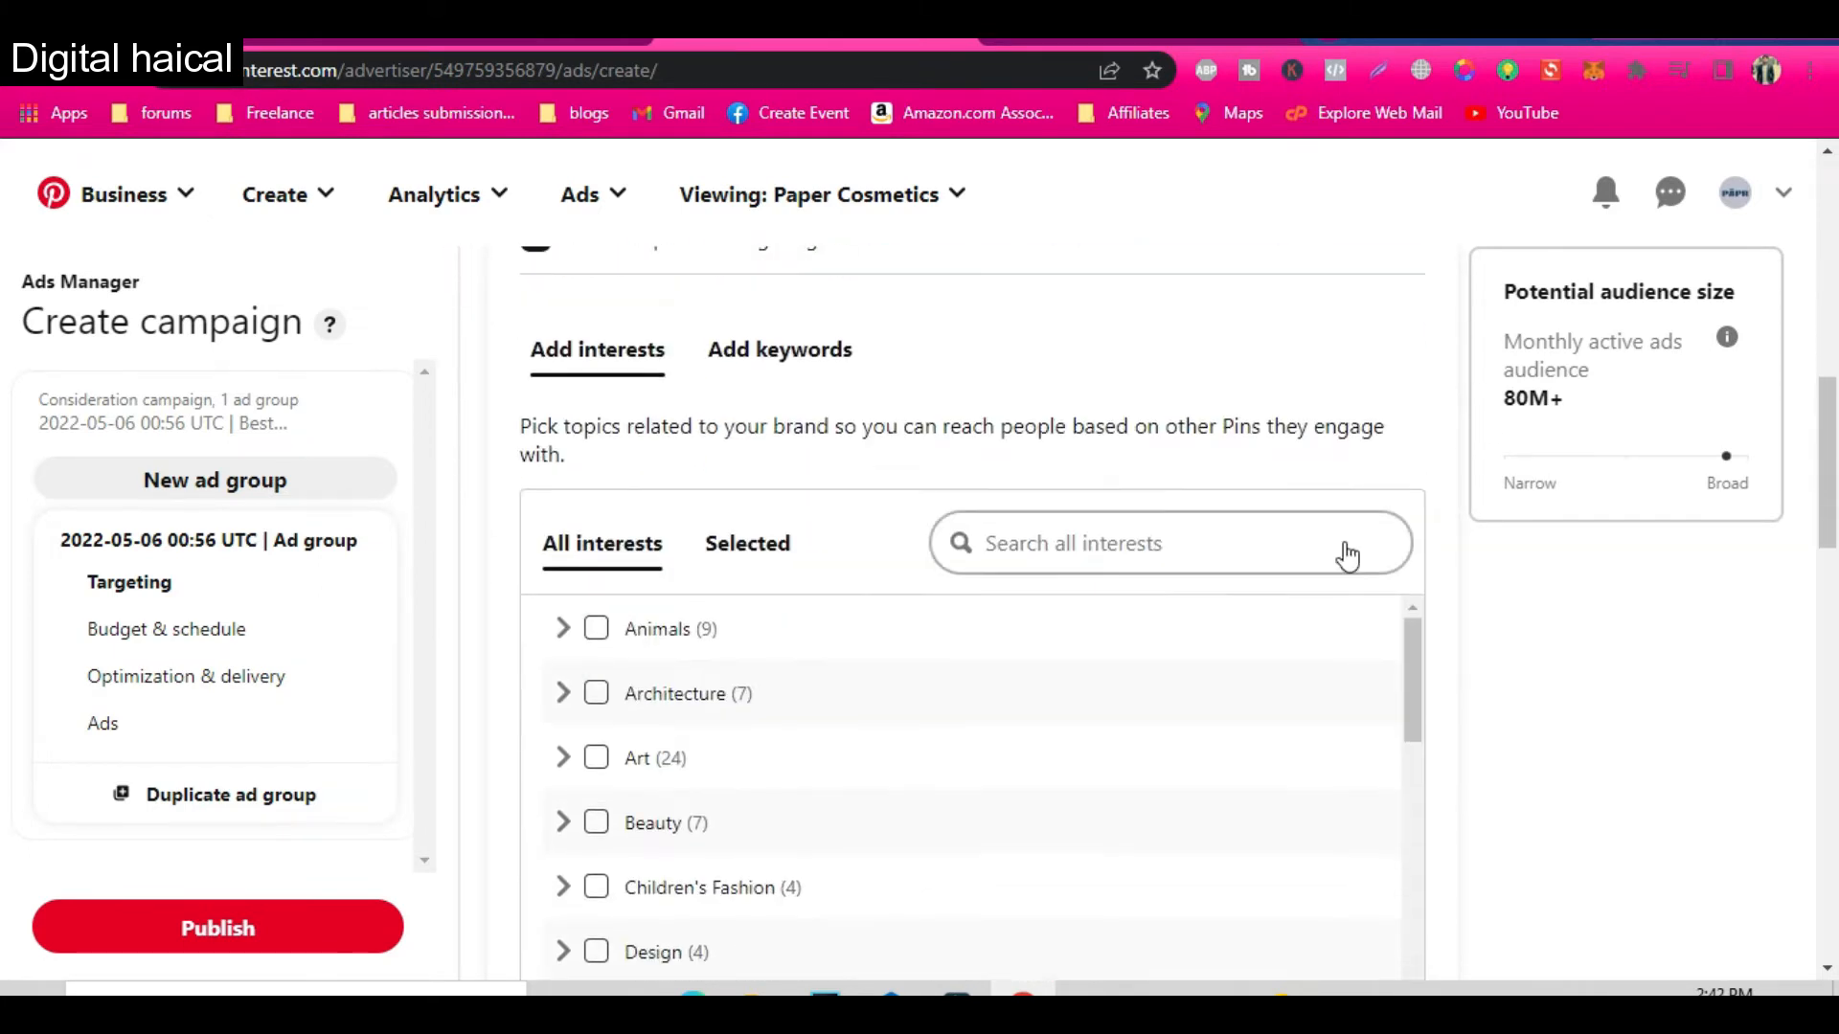
pyautogui.scroll(-2, 1000, 764)
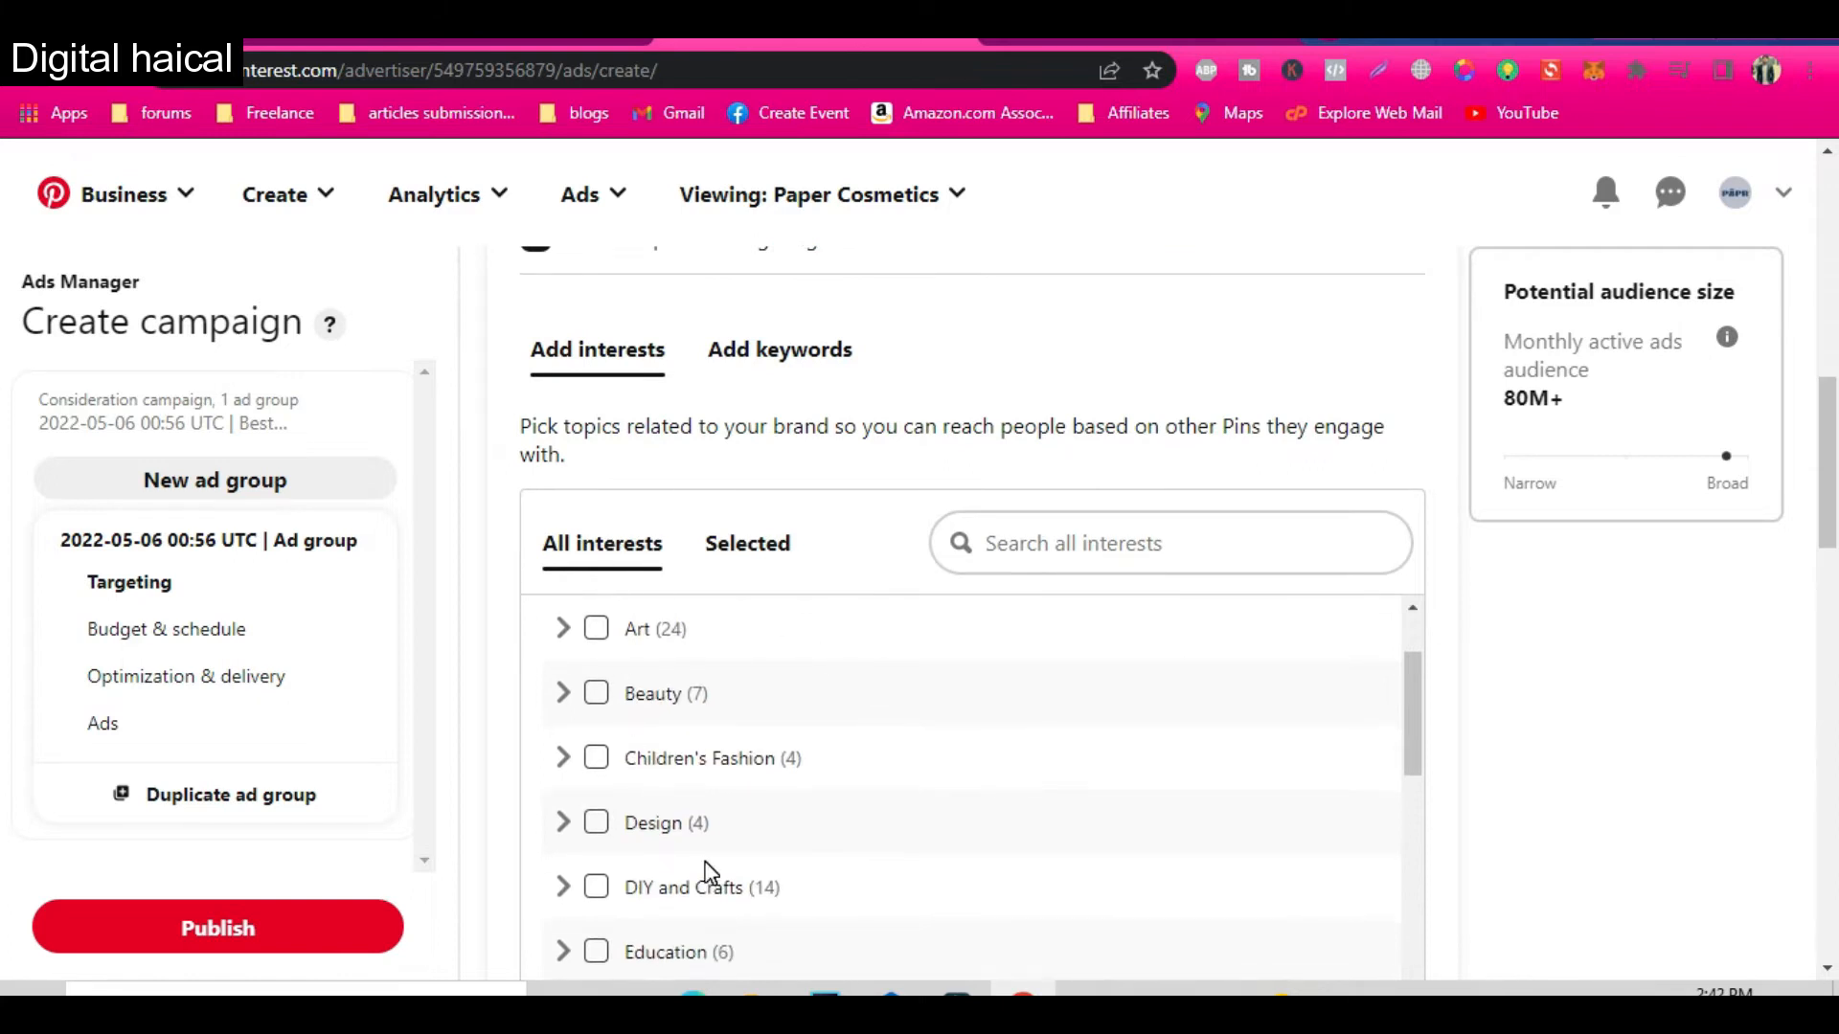
pyautogui.scroll(-2, 707, 873)
pyautogui.scroll(-5, 708, 874)
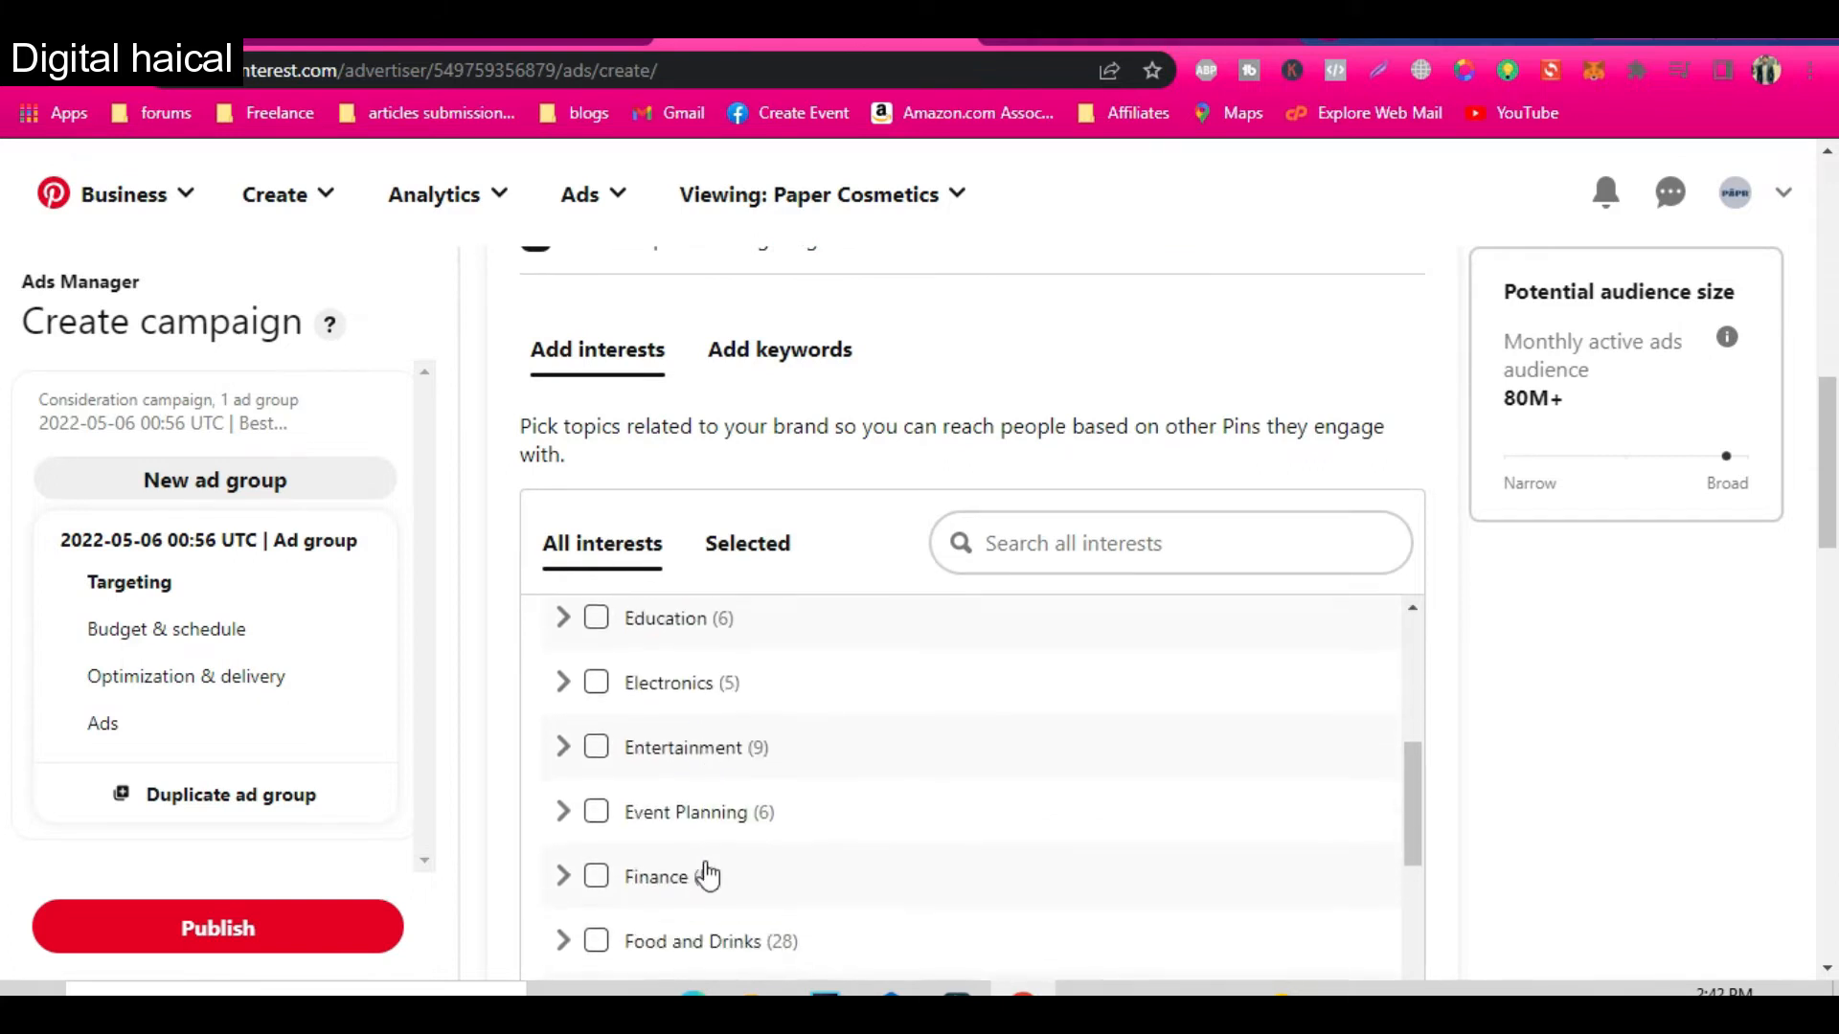
pyautogui.scroll(10, 707, 873)
pyautogui.scroll(1, 707, 874)
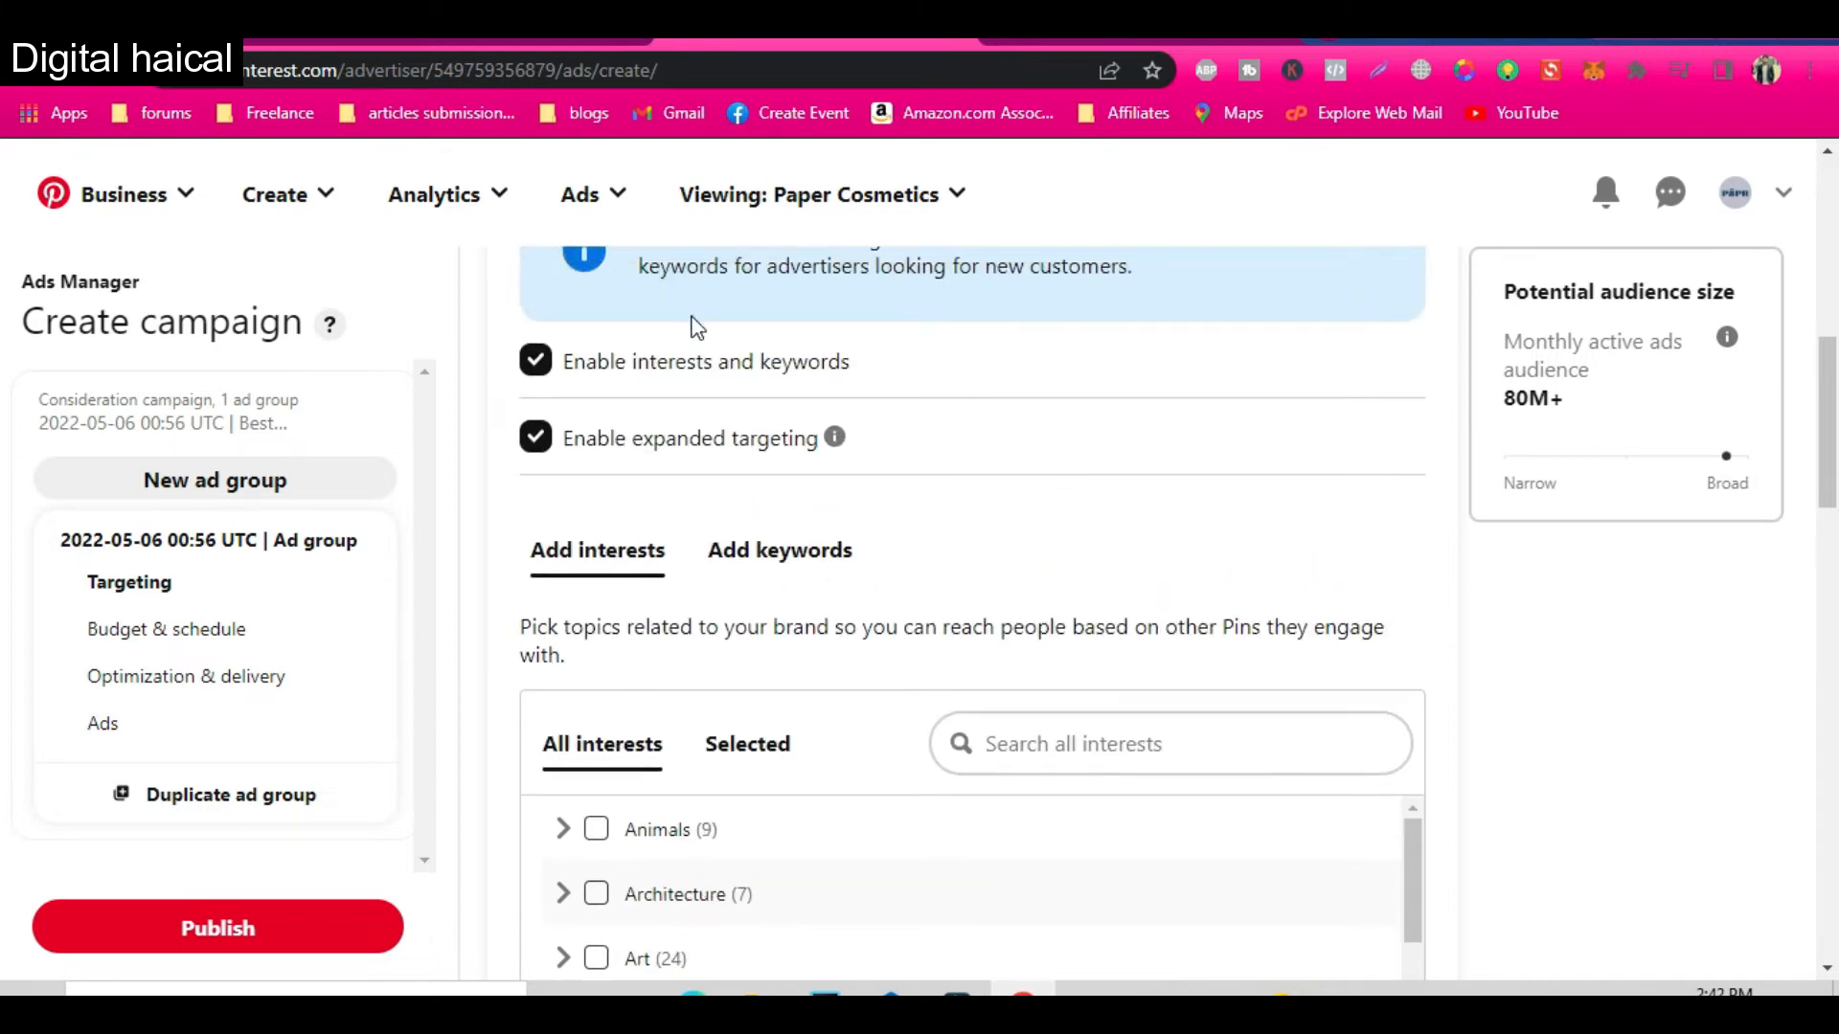
# Step: Switch the ad group from adding interests to adding keywords and search for keywords related to "natural skin"
pyautogui.click(781, 547)
pyautogui.scroll(-3, 1212, 756)
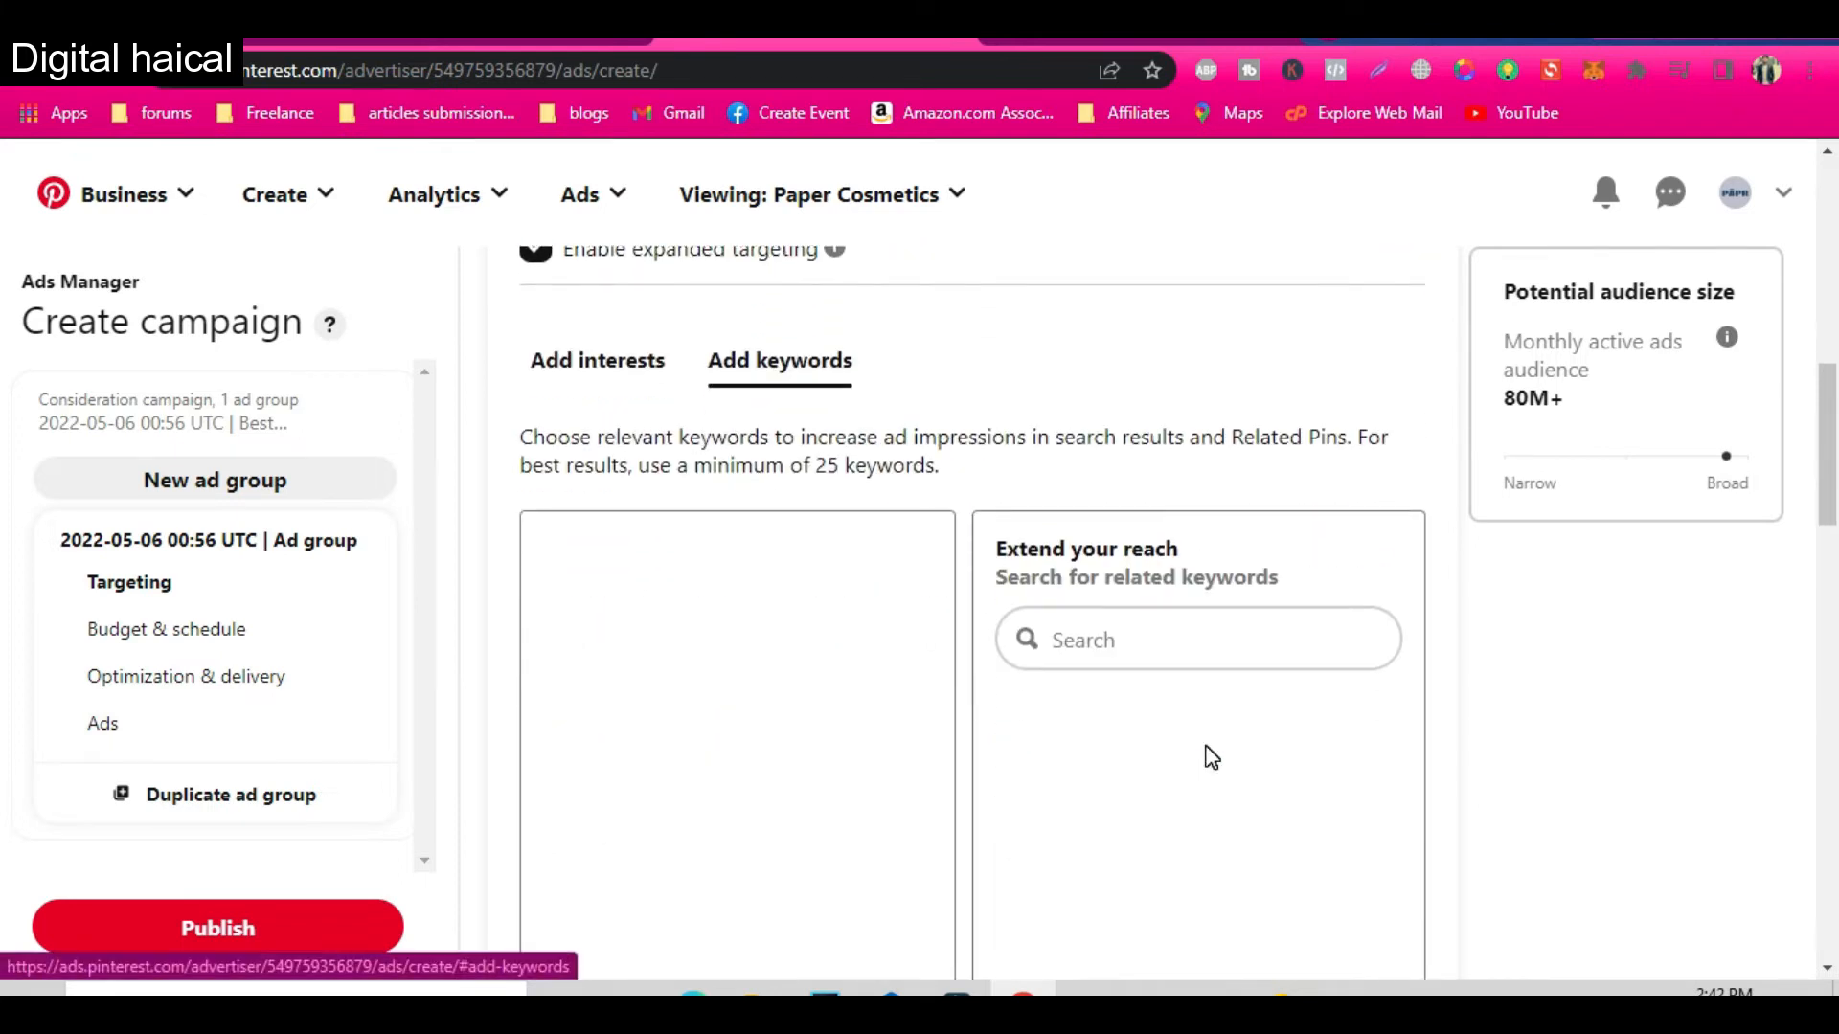
pyautogui.click(1116, 42)
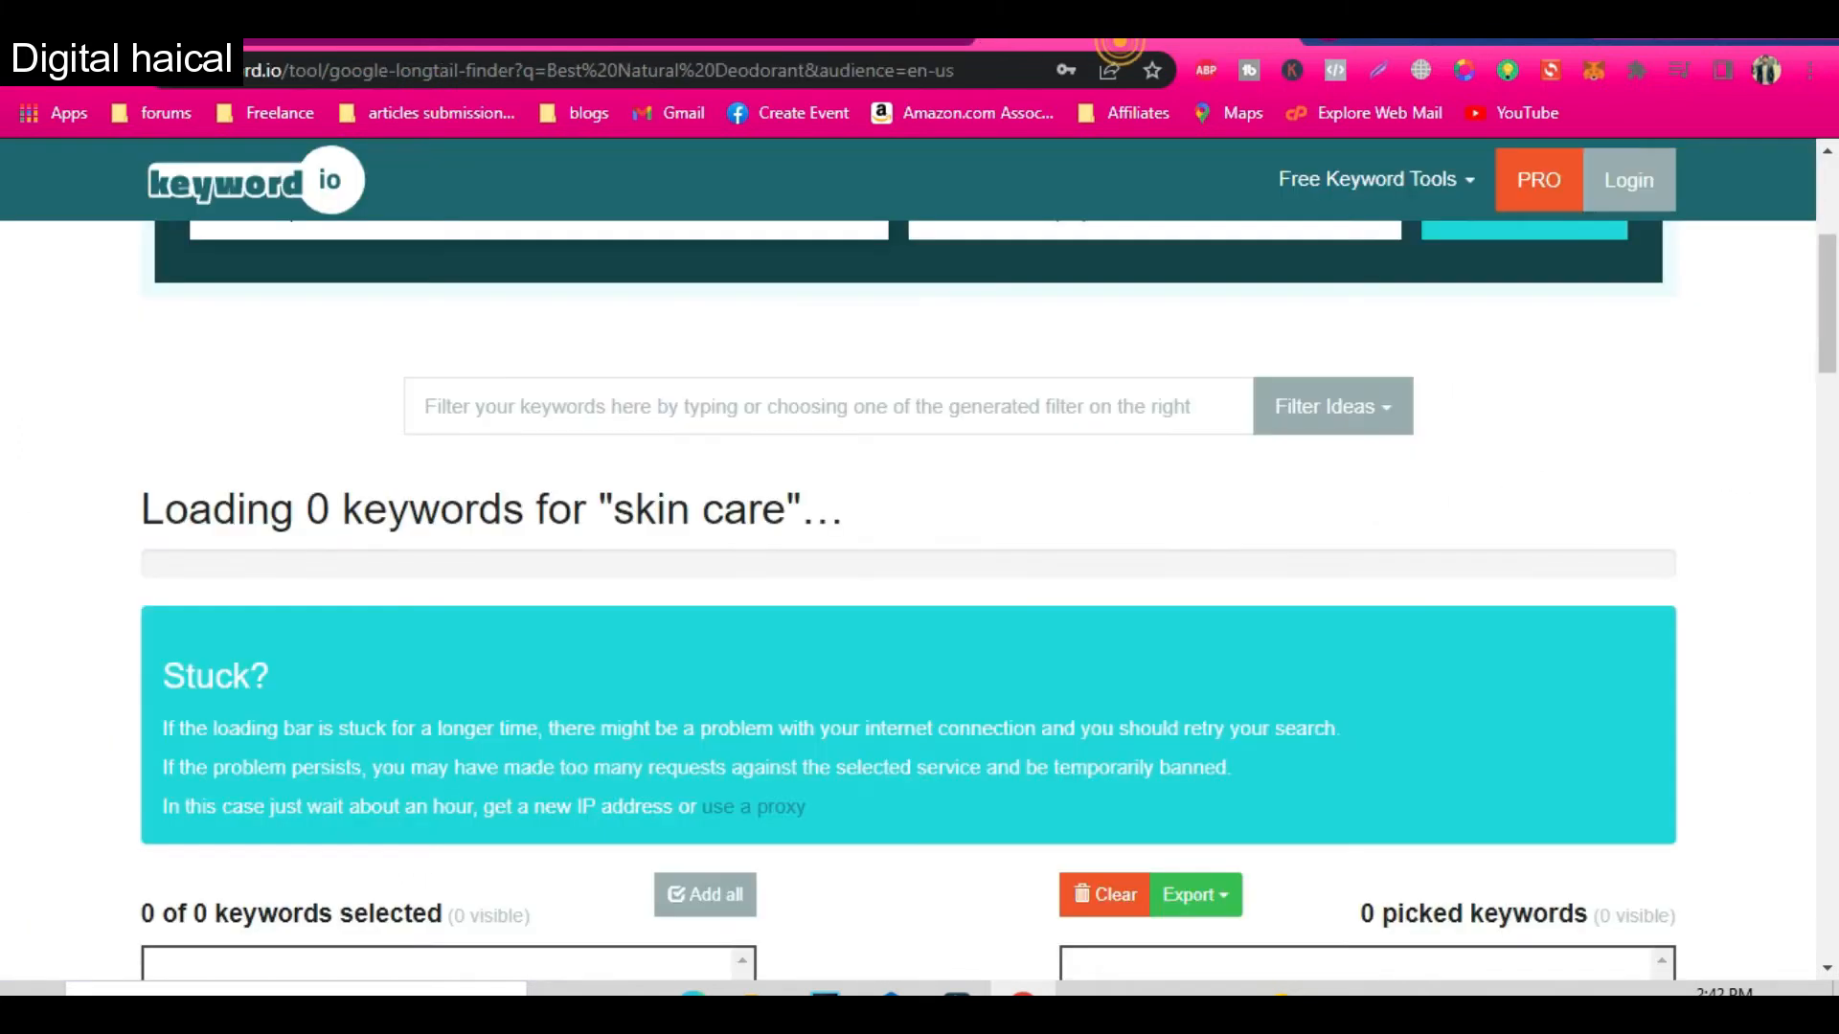
pyautogui.hotkey('ctrl', 'shift', 'Tab')
pyautogui.click(1188, 538)
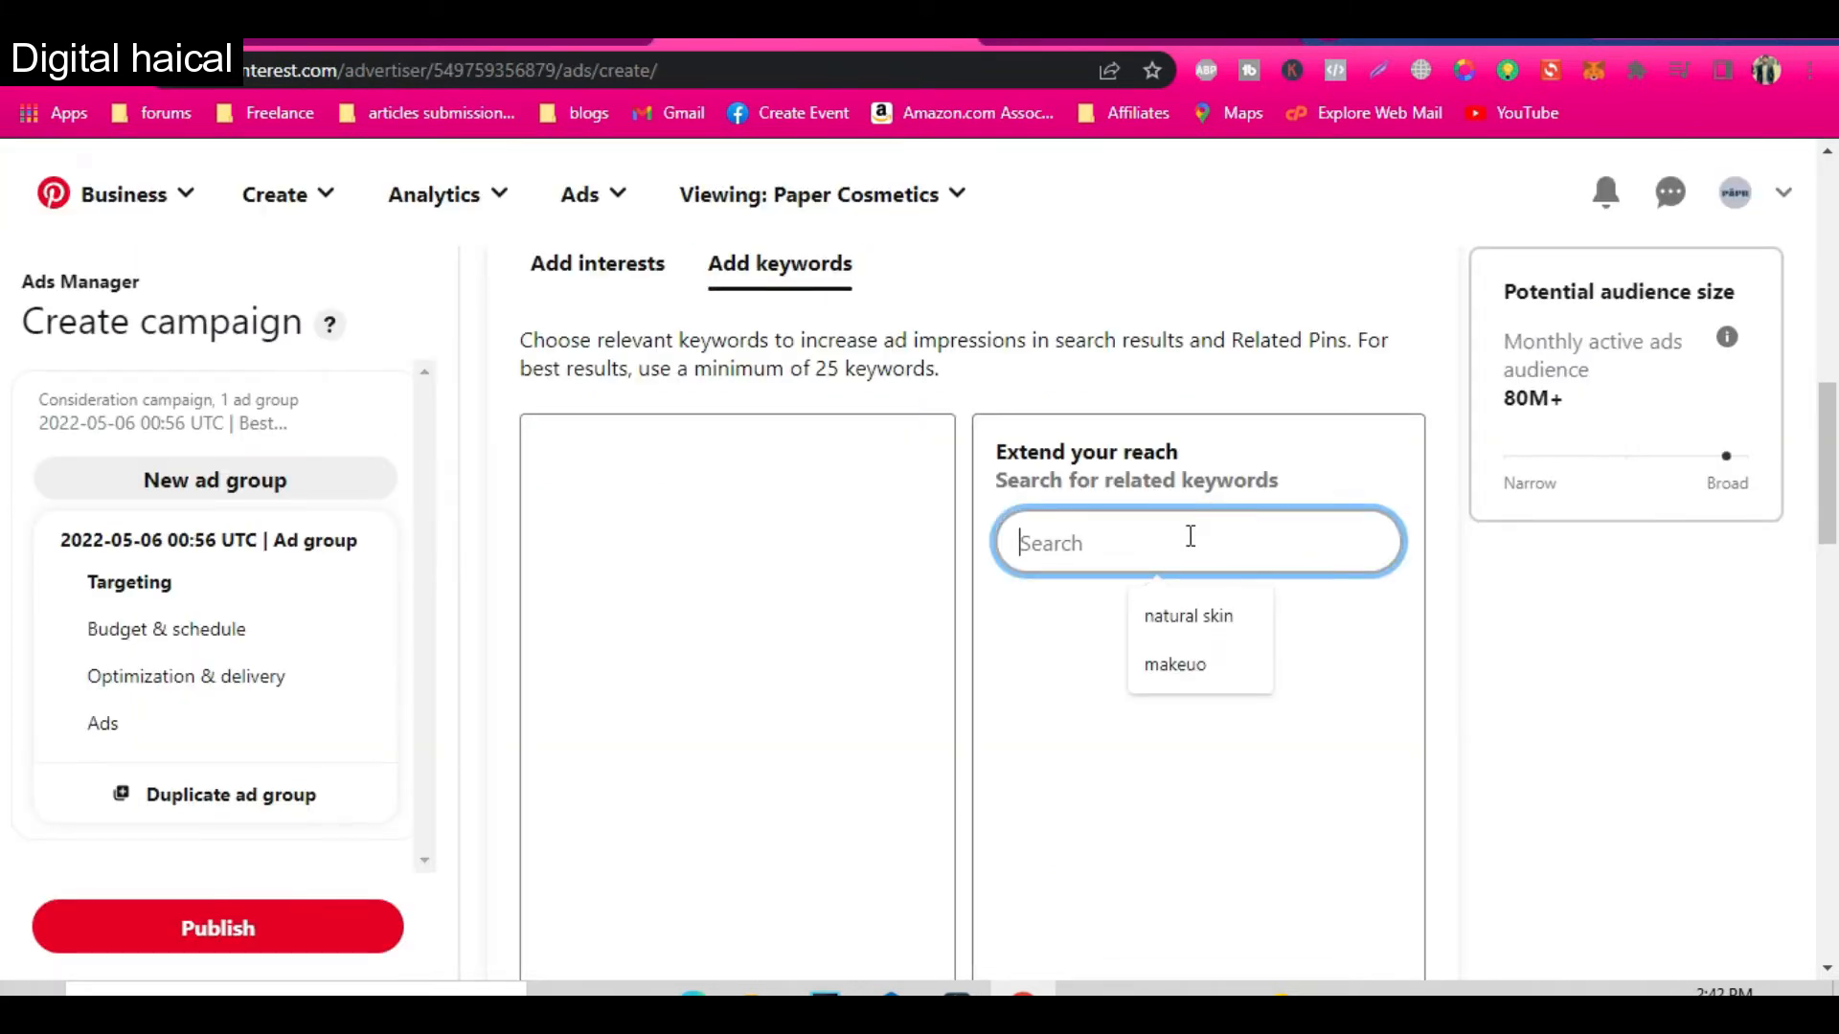
pyautogui.write('natural skin')
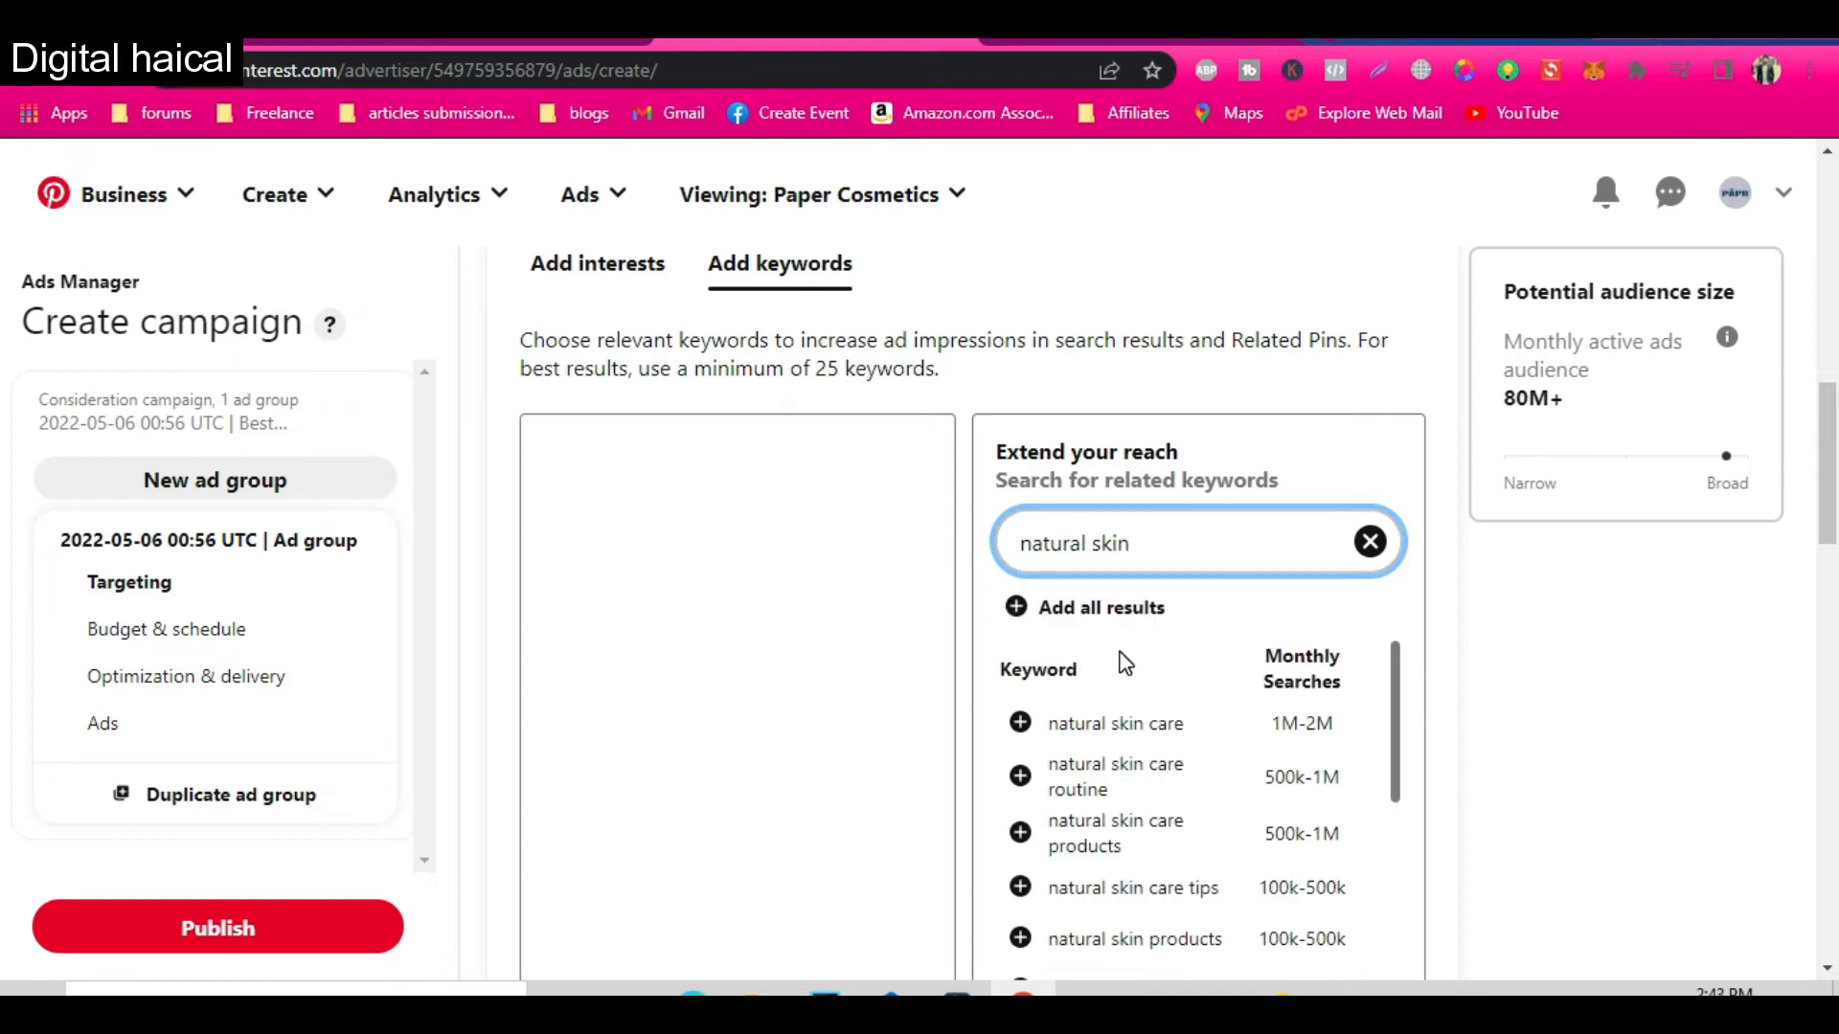
# Step: Add the keywords natural skin care, natural skin care routine, natural skin care products and natural skin care tips
pyautogui.click(1019, 724)
pyautogui.click(1020, 775)
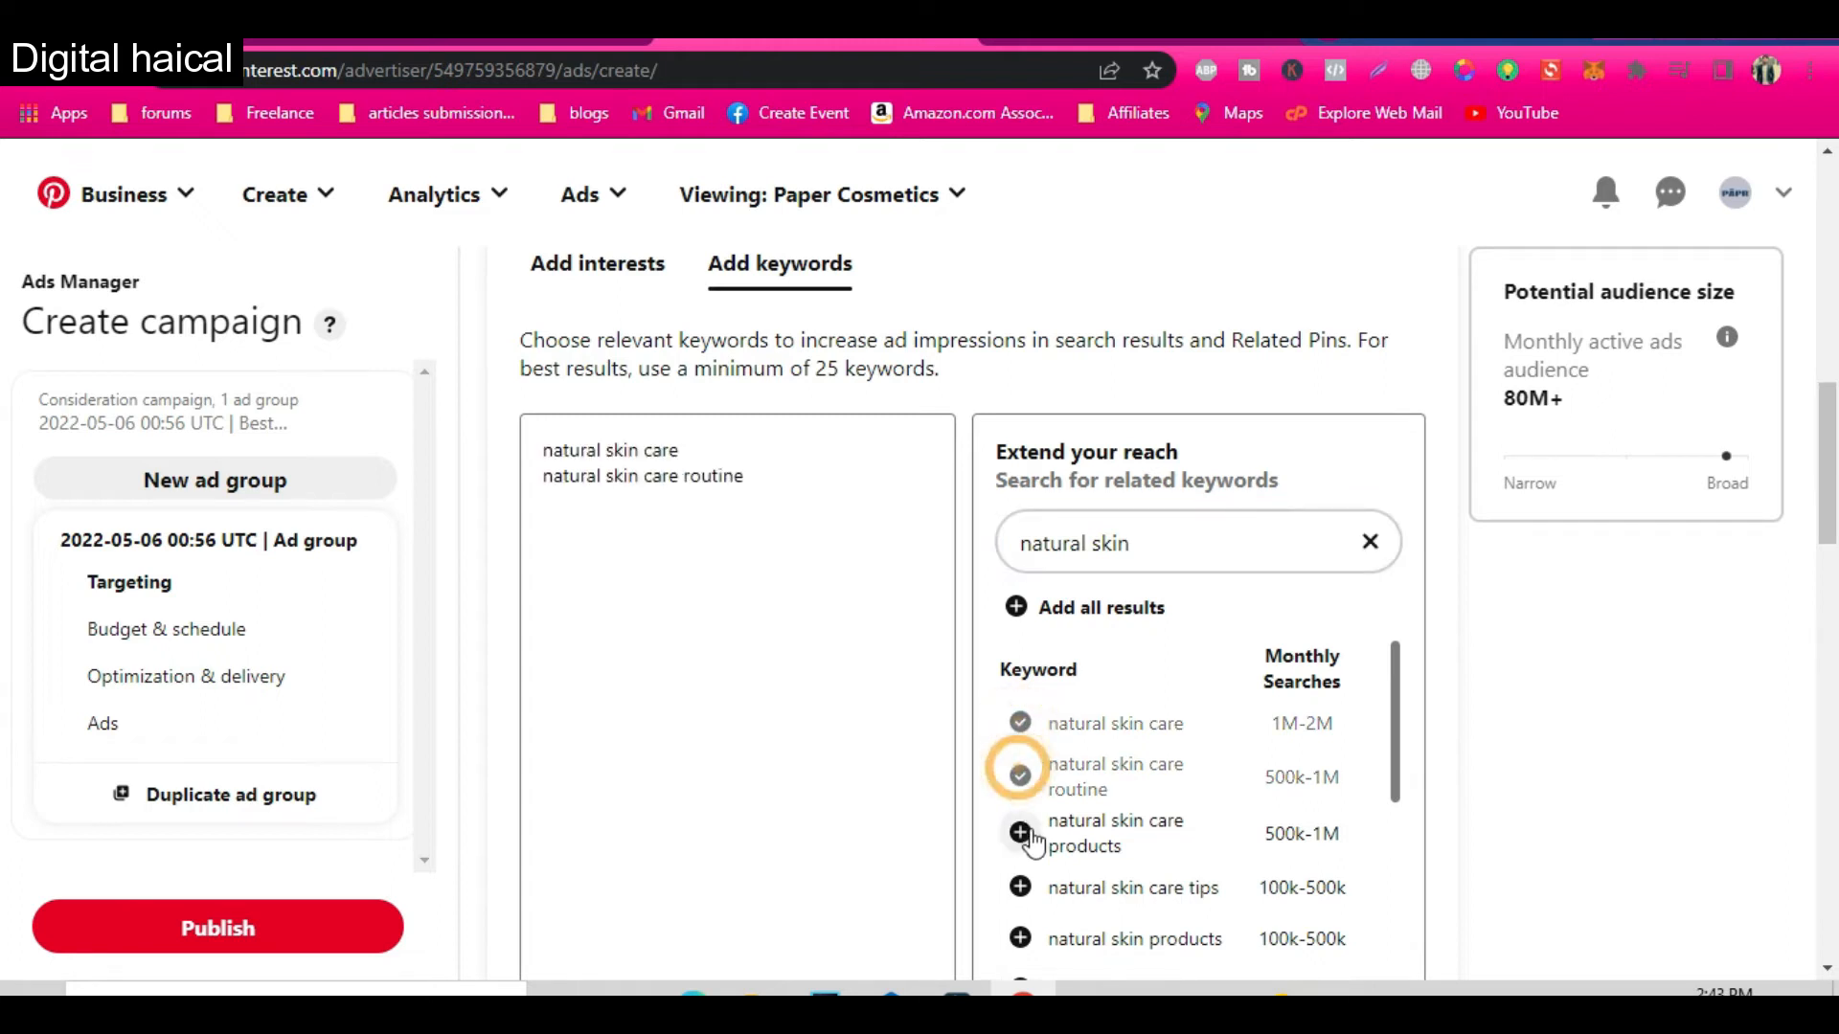
pyautogui.click(1020, 832)
pyautogui.click(1020, 886)
# Step: Add natural skin products, natural skin makeup and natural skin care routines to the ad group's keyword list
pyautogui.scroll(-2, 1023, 890)
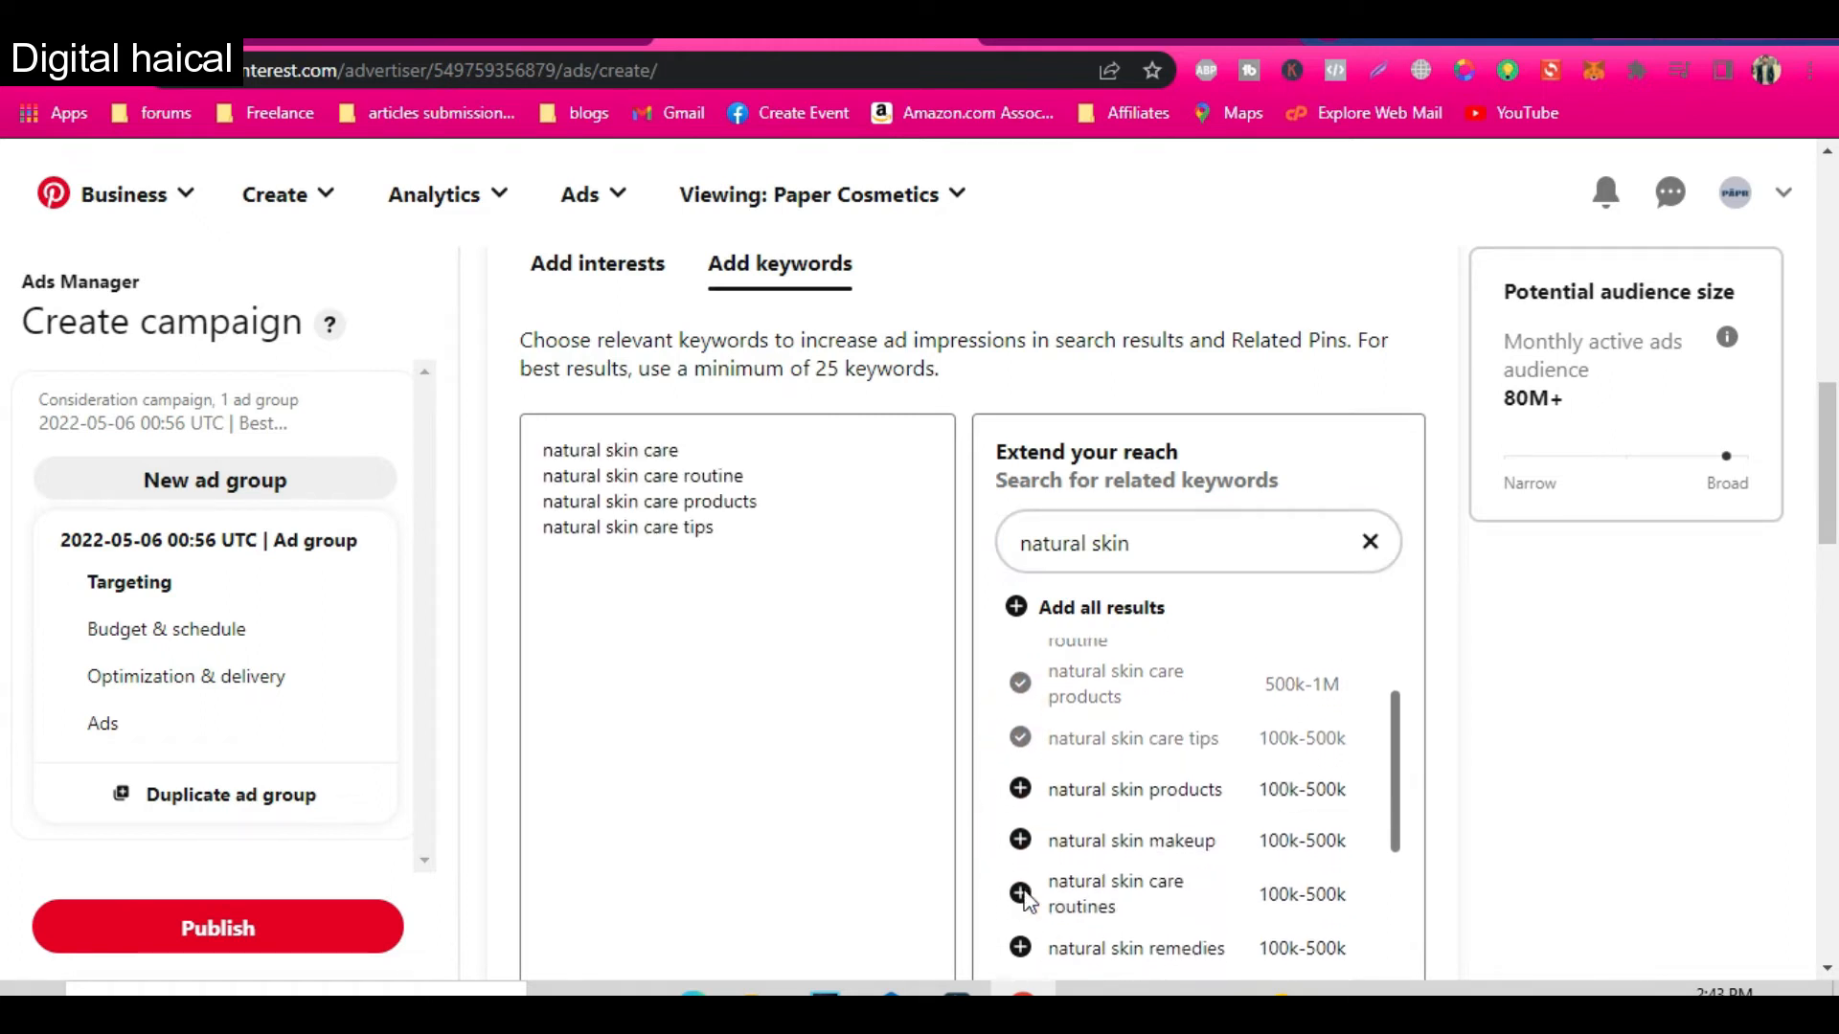
pyautogui.click(1020, 789)
pyautogui.click(1020, 840)
pyautogui.click(1020, 894)
# Step: Add natural skin remedies, natural skin care ingredients, natural skin and body care, and naturely skin care to the keywords
pyautogui.scroll(-2, 1021, 890)
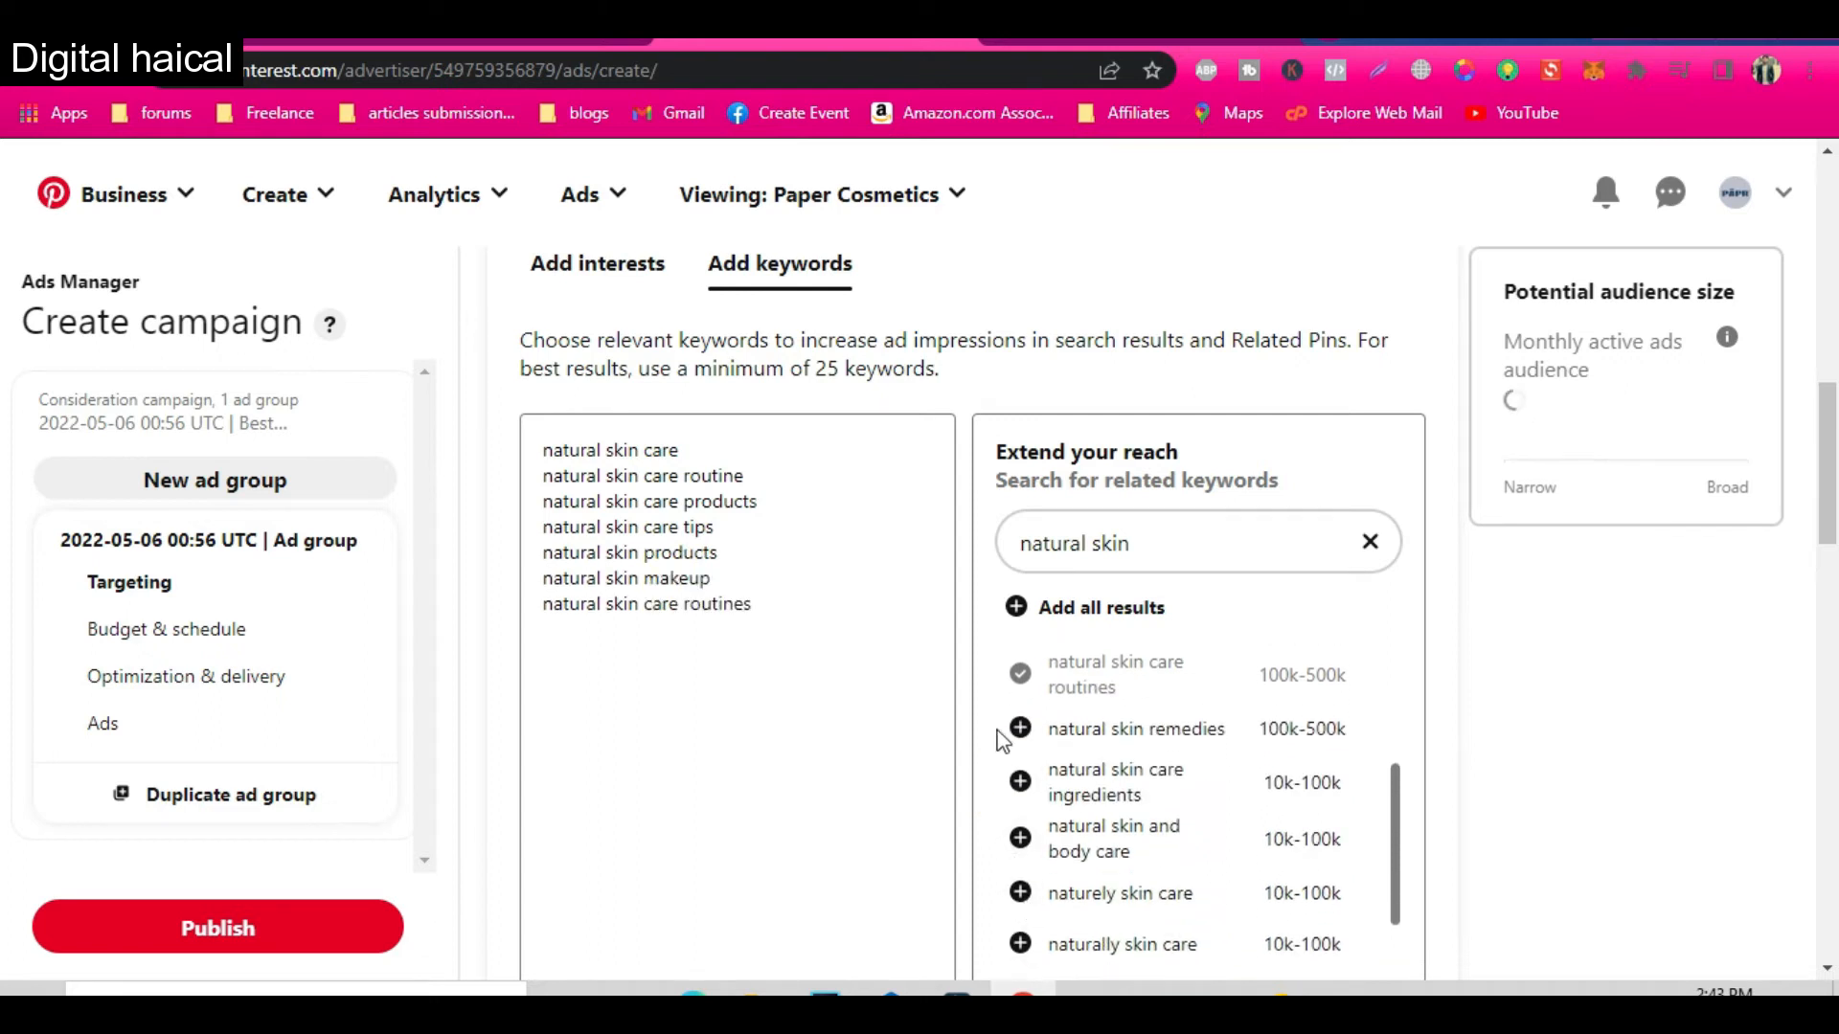
pyautogui.click(1020, 728)
pyautogui.click(1020, 781)
pyautogui.click(1020, 838)
pyautogui.click(1020, 891)
# Step: Add the suggested keywords nature skin care and naturals skin care to the ad group
pyautogui.scroll(-1, 1018, 889)
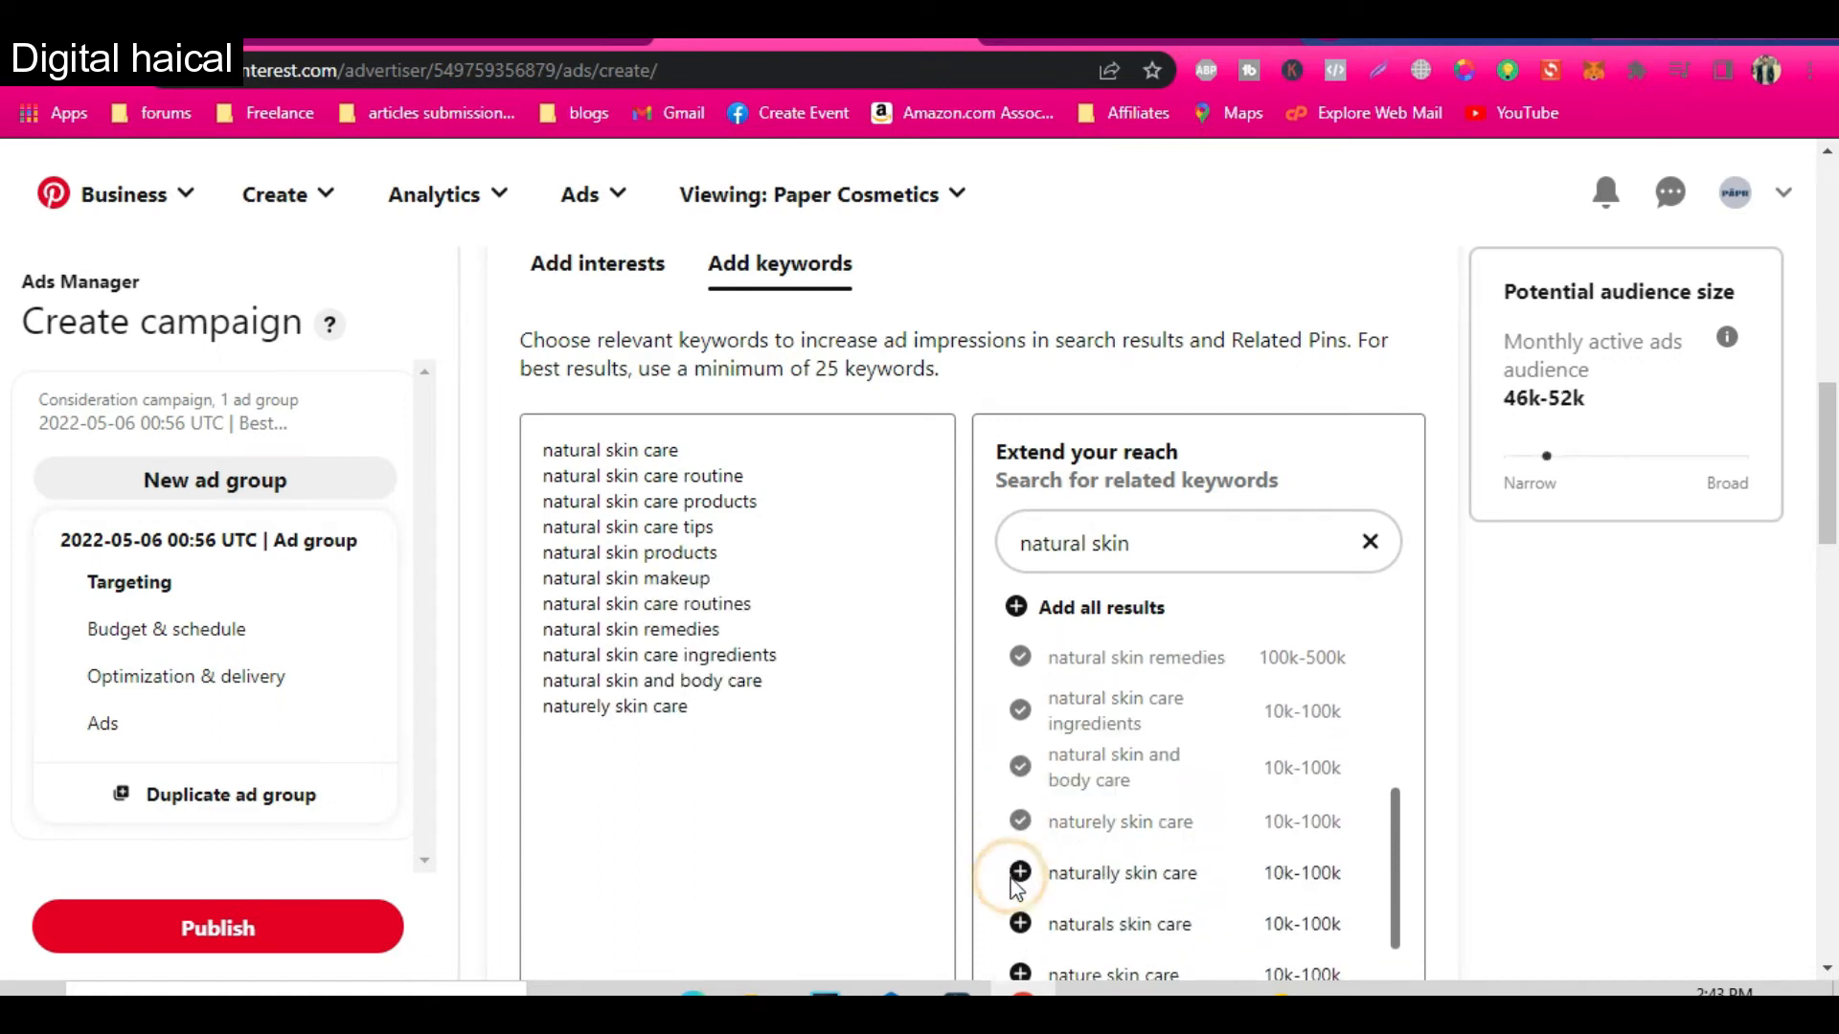
pyautogui.scroll(-1, 1017, 888)
pyautogui.click(1020, 851)
pyautogui.click(1019, 801)
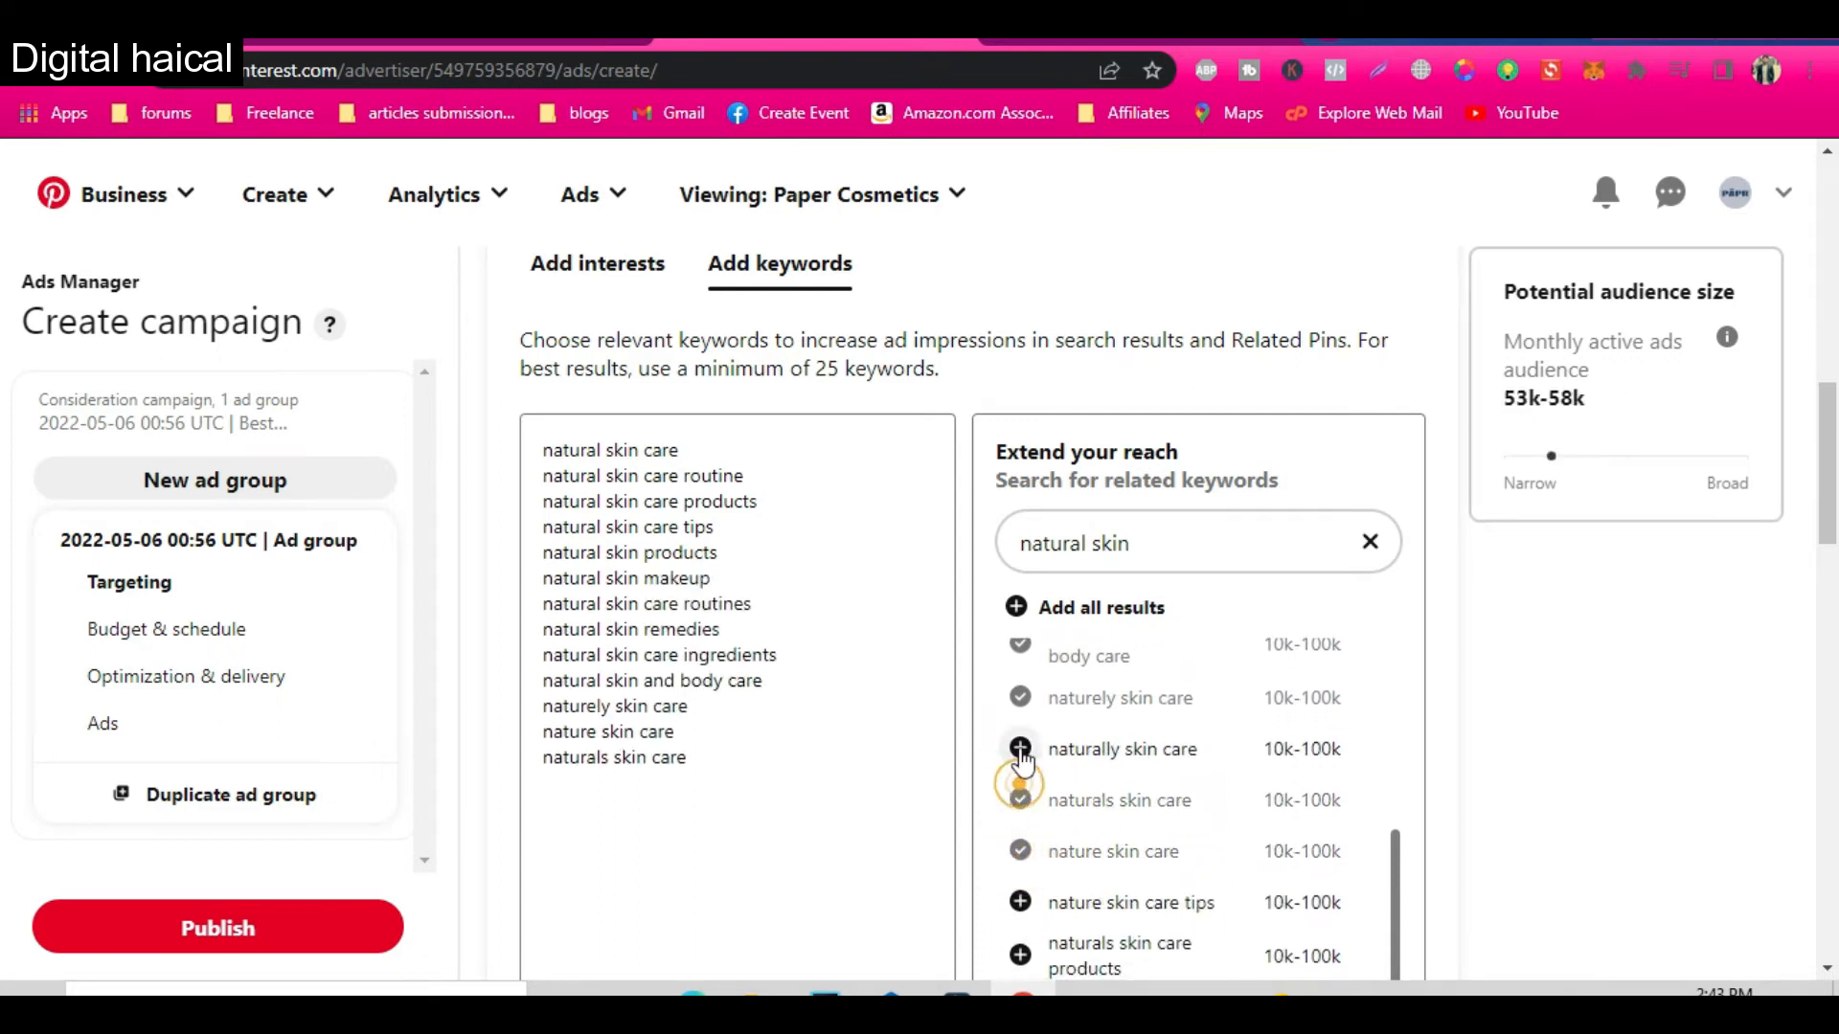
# Step: Add naturally skin care, natural skin product, natural skin care brands and natural skin care product to the keywords
pyautogui.click(1020, 748)
pyautogui.scroll(-2, 1022, 829)
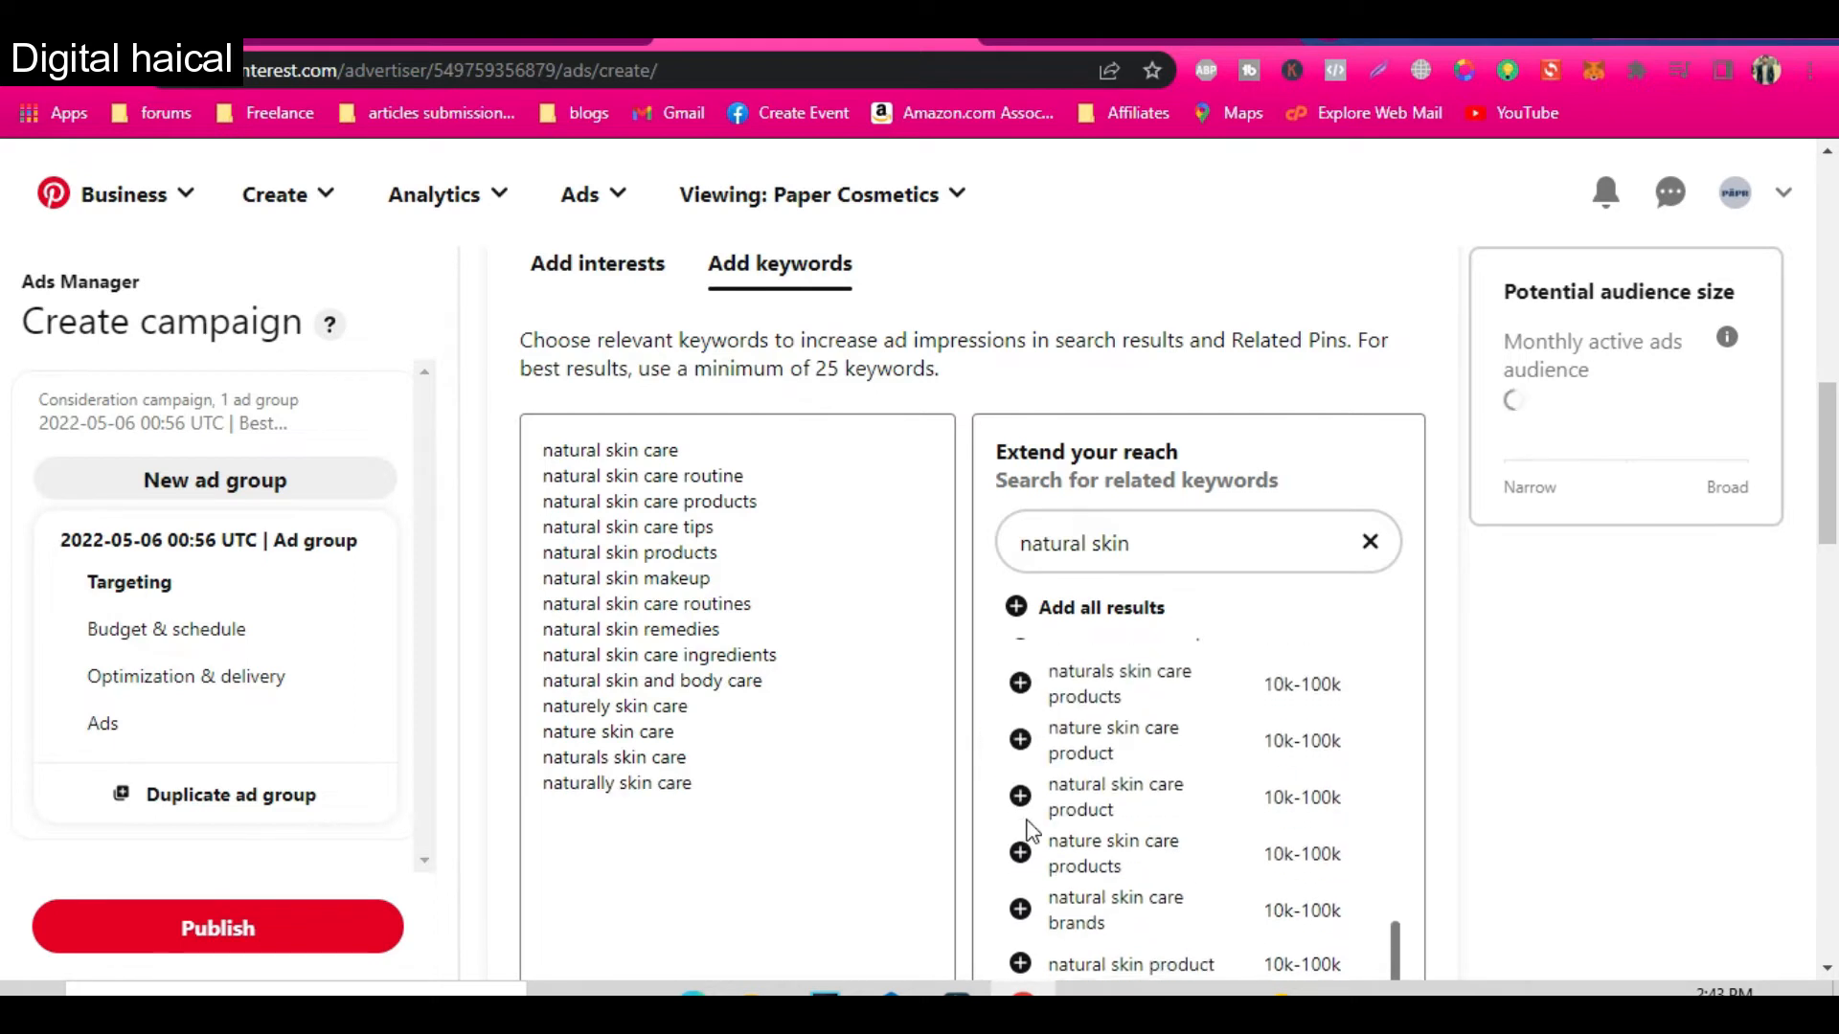
pyautogui.click(1020, 963)
pyautogui.click(1020, 909)
pyautogui.click(1020, 796)
# Step: Add the suggested keywords nature skin care product, naturals skin care products and nature skin care products to the ad group
pyautogui.click(1020, 739)
pyautogui.click(1020, 683)
pyautogui.scroll(-1, 1017, 727)
pyautogui.click(1019, 761)
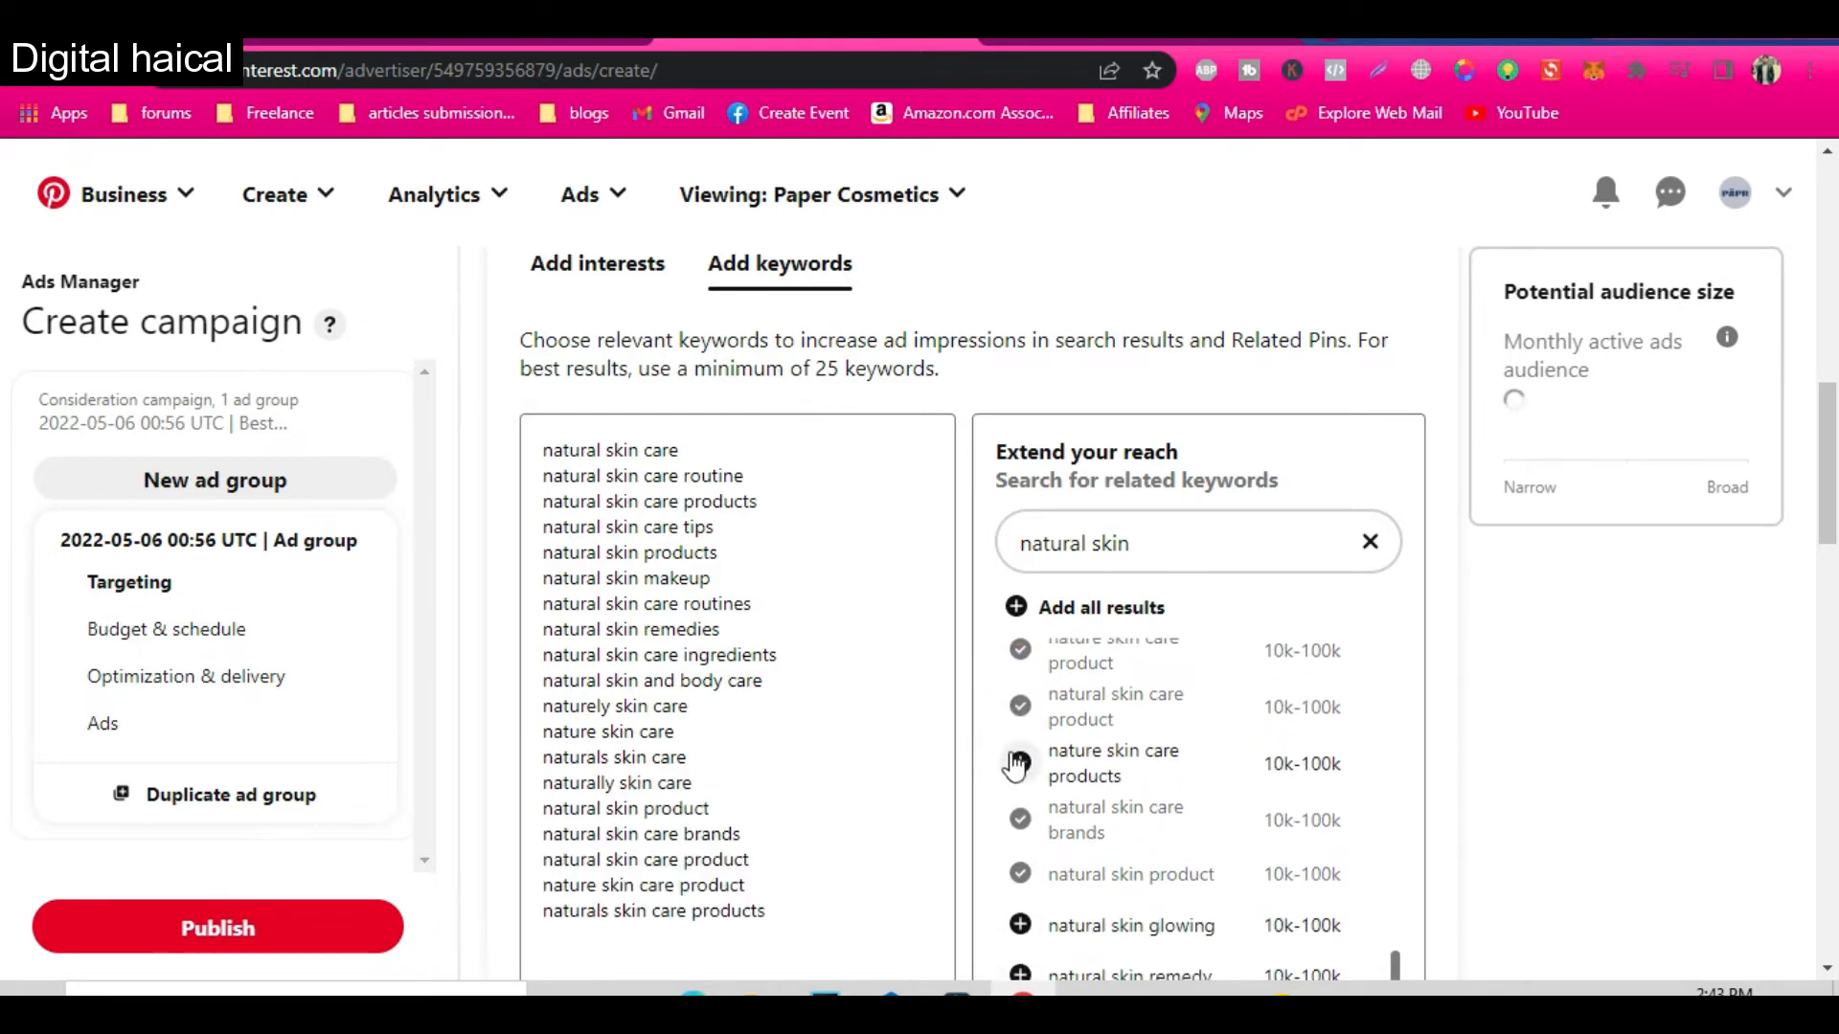
# Step: Add the deodorant suggestions deodorant pour femme, deodorant anti odeur efficace, deodorized and deodorization to the keyword list
pyautogui.click(1020, 914)
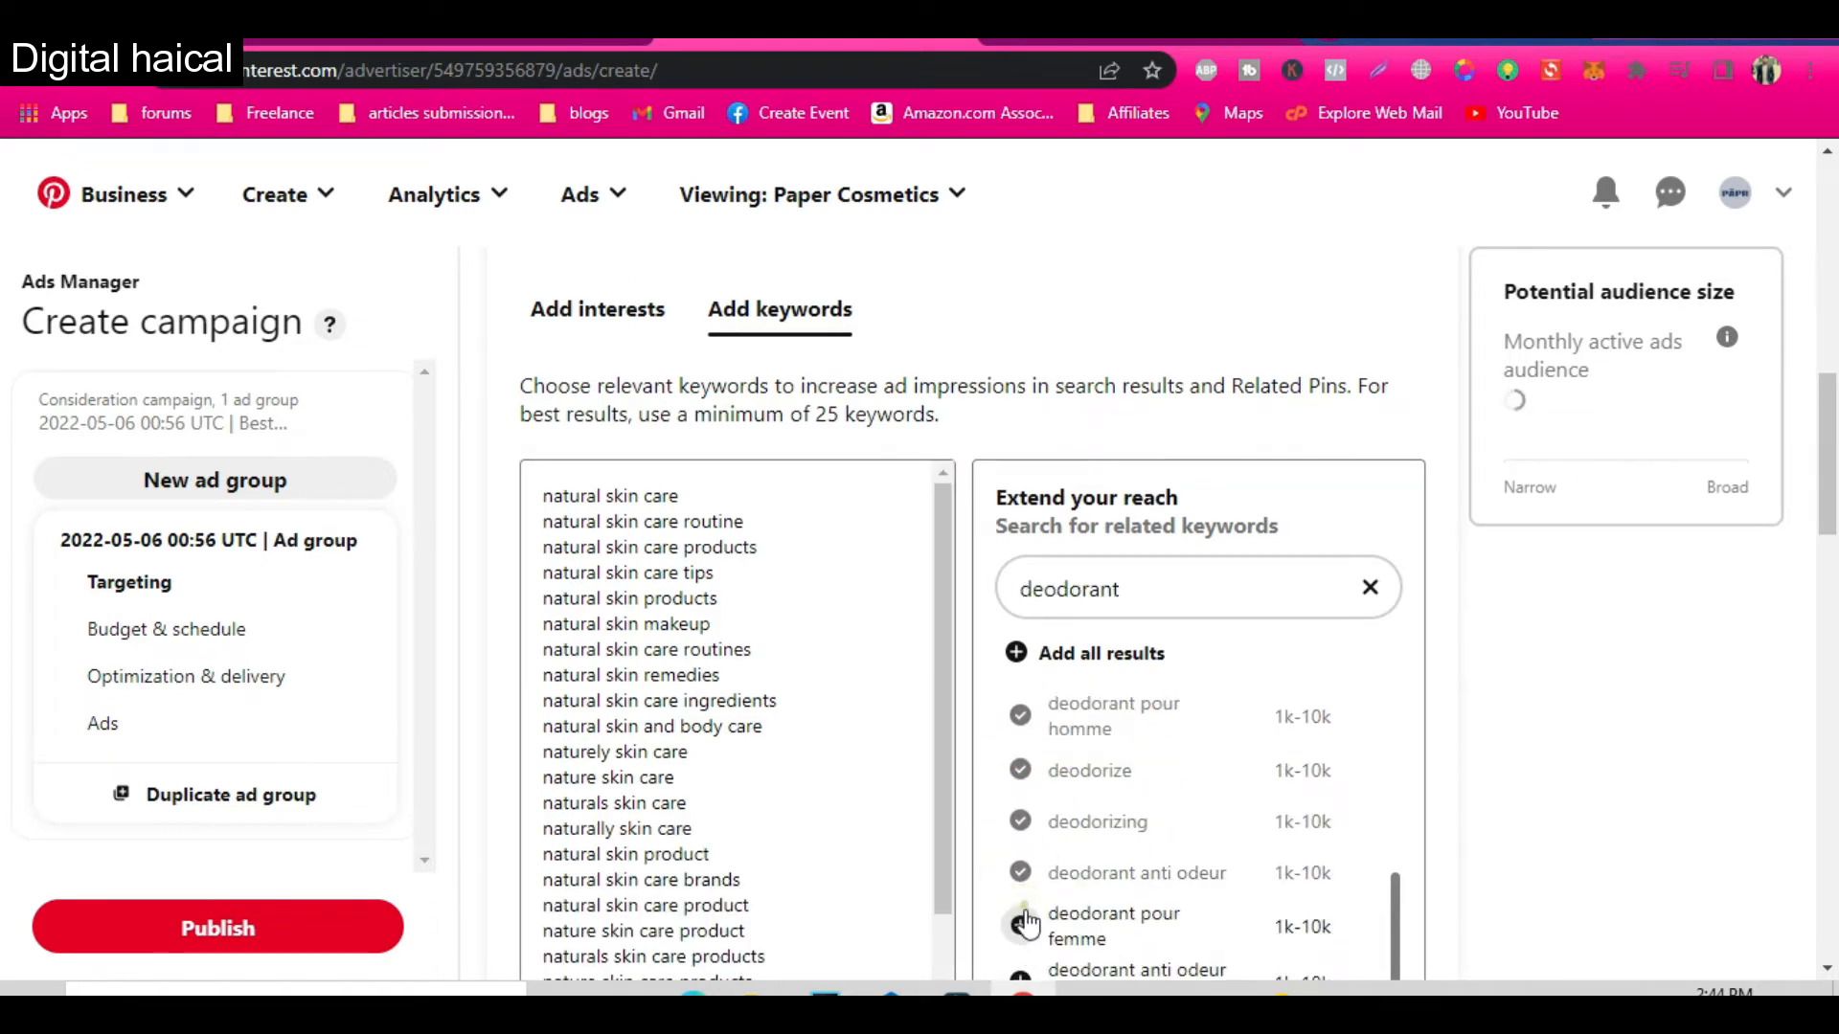
pyautogui.scroll(-2, 1022, 900)
pyautogui.click(1020, 876)
pyautogui.scroll(-1, 1022, 881)
pyautogui.click(1020, 878)
pyautogui.scroll(-1, 1022, 881)
pyautogui.click(1019, 859)
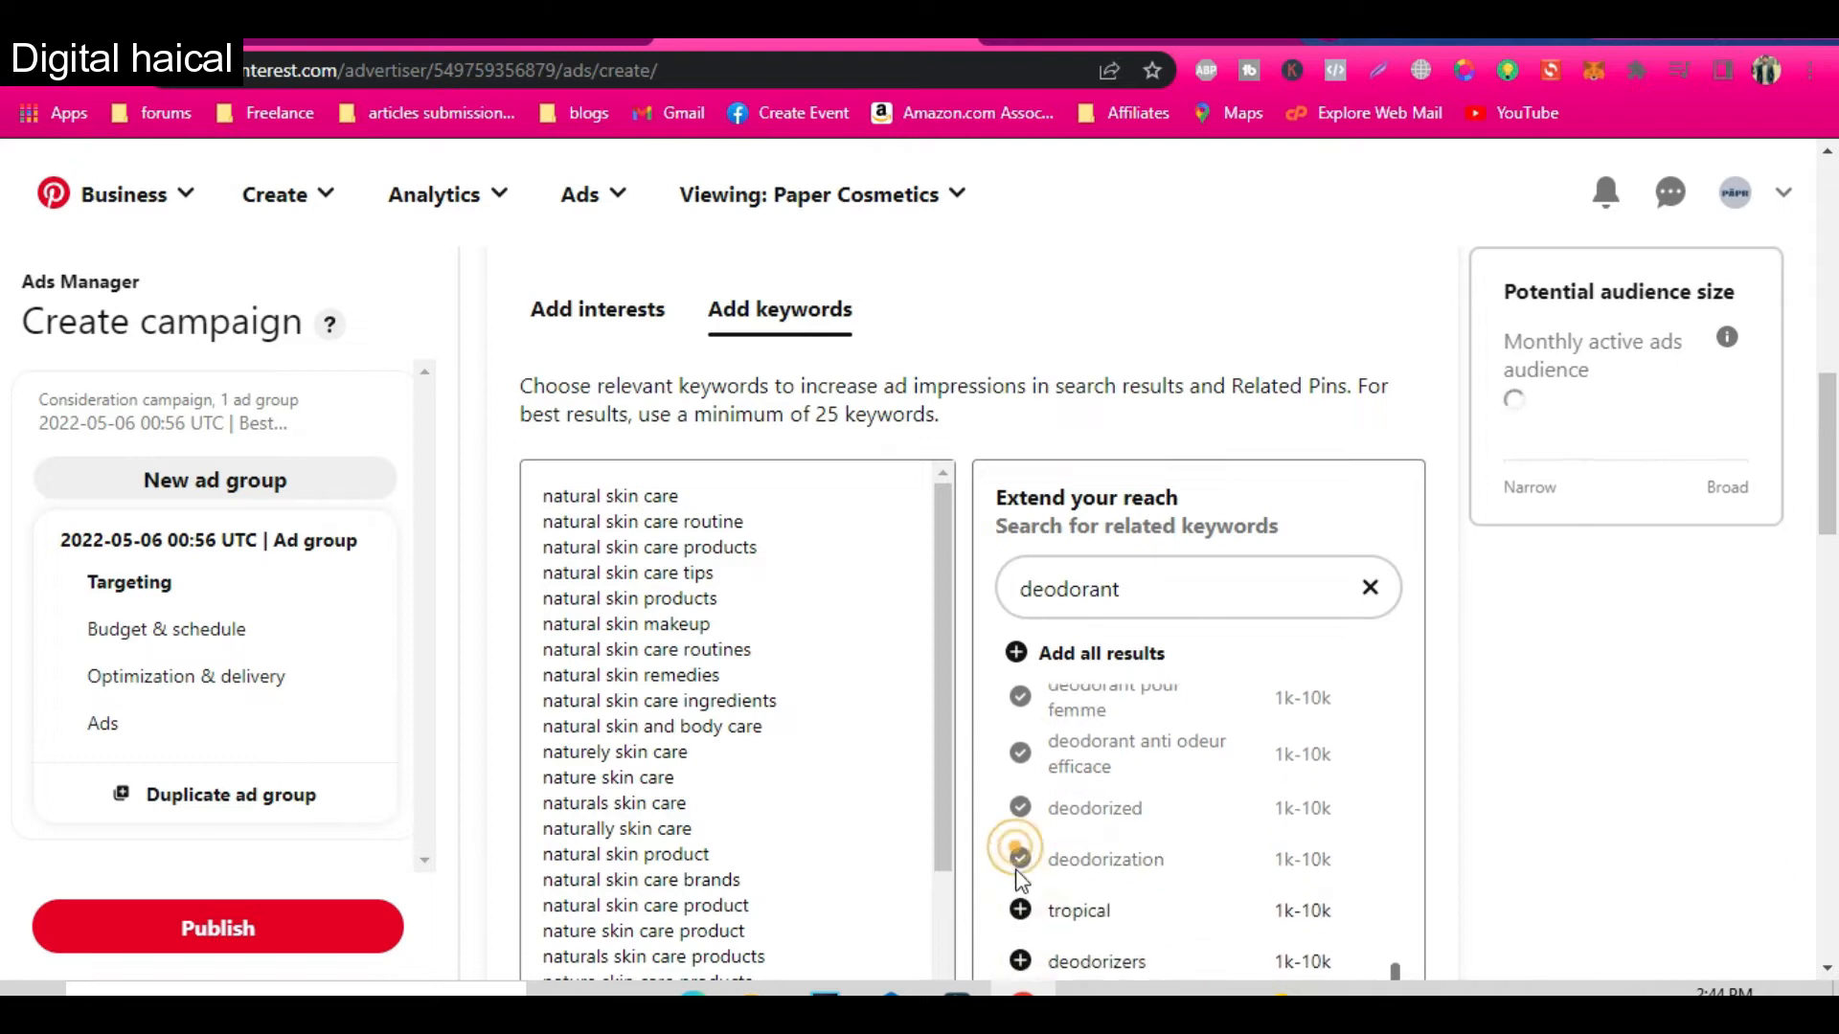
pyautogui.scroll(5, 1025, 881)
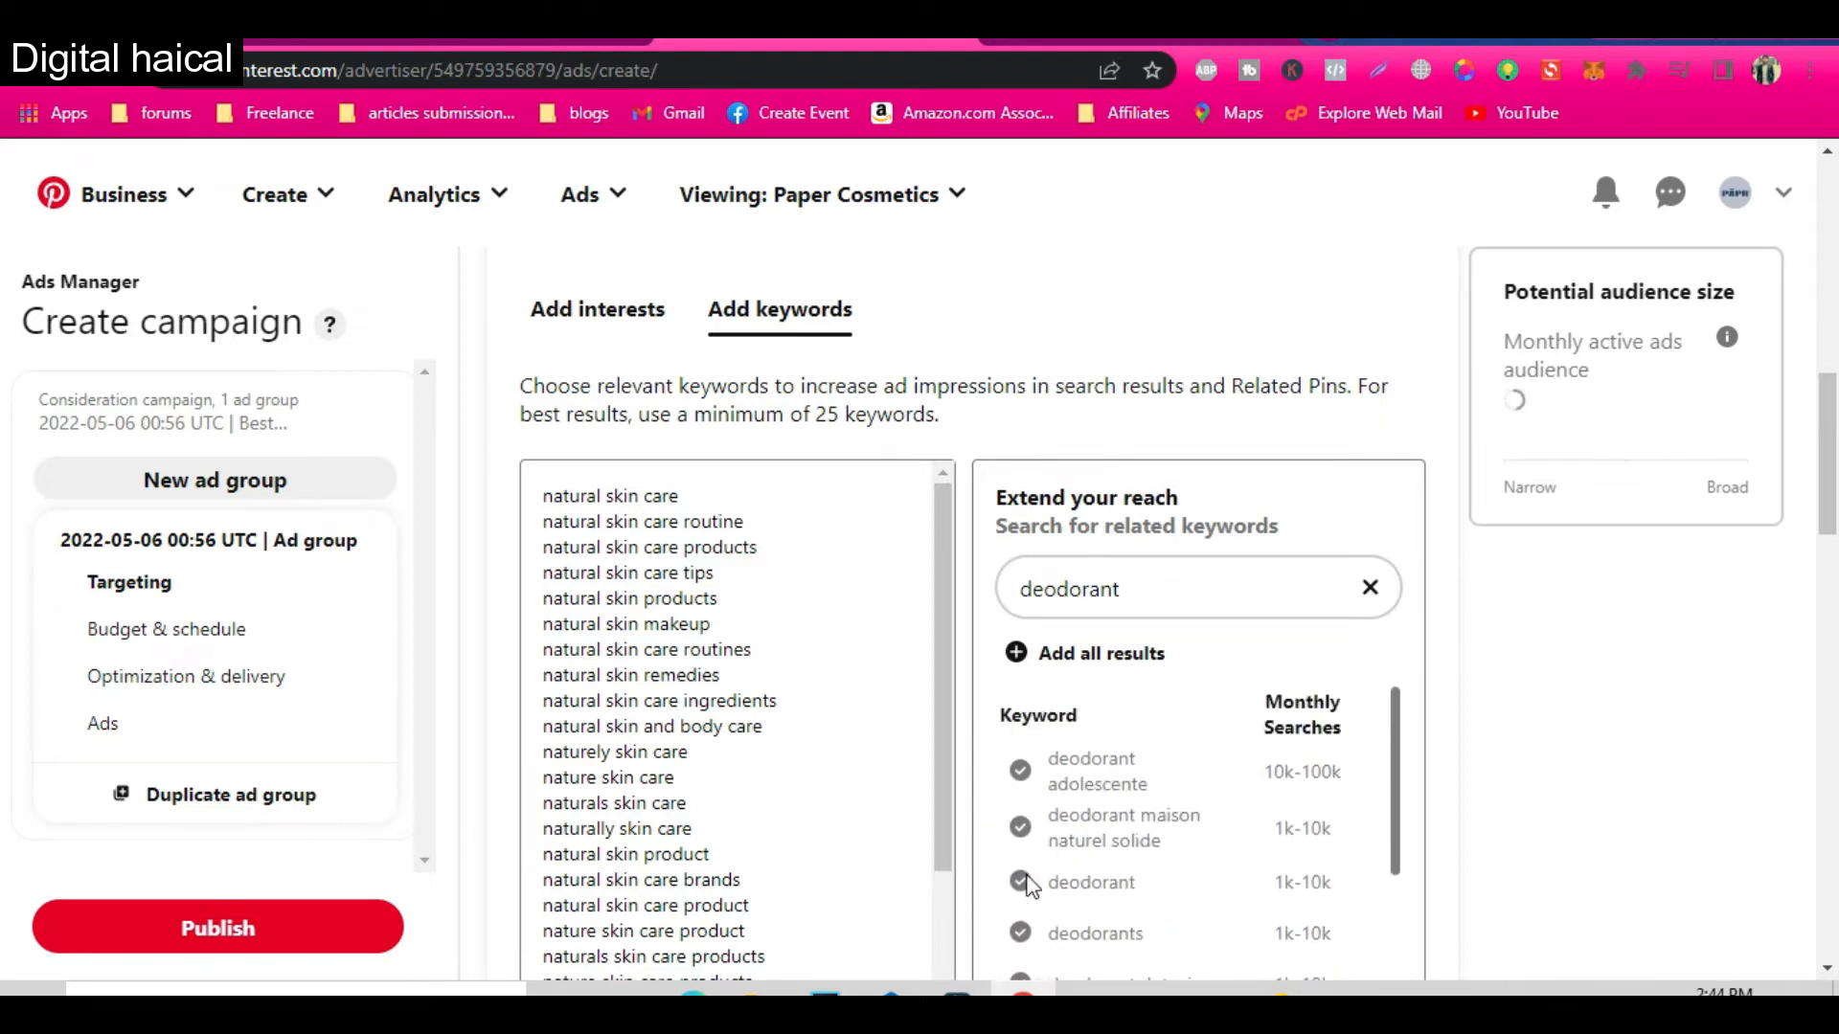
# Step: Search related keywords for body care and add suggestions including body care routine, body care products and body care routines
pyautogui.doubleClick(1152, 592)
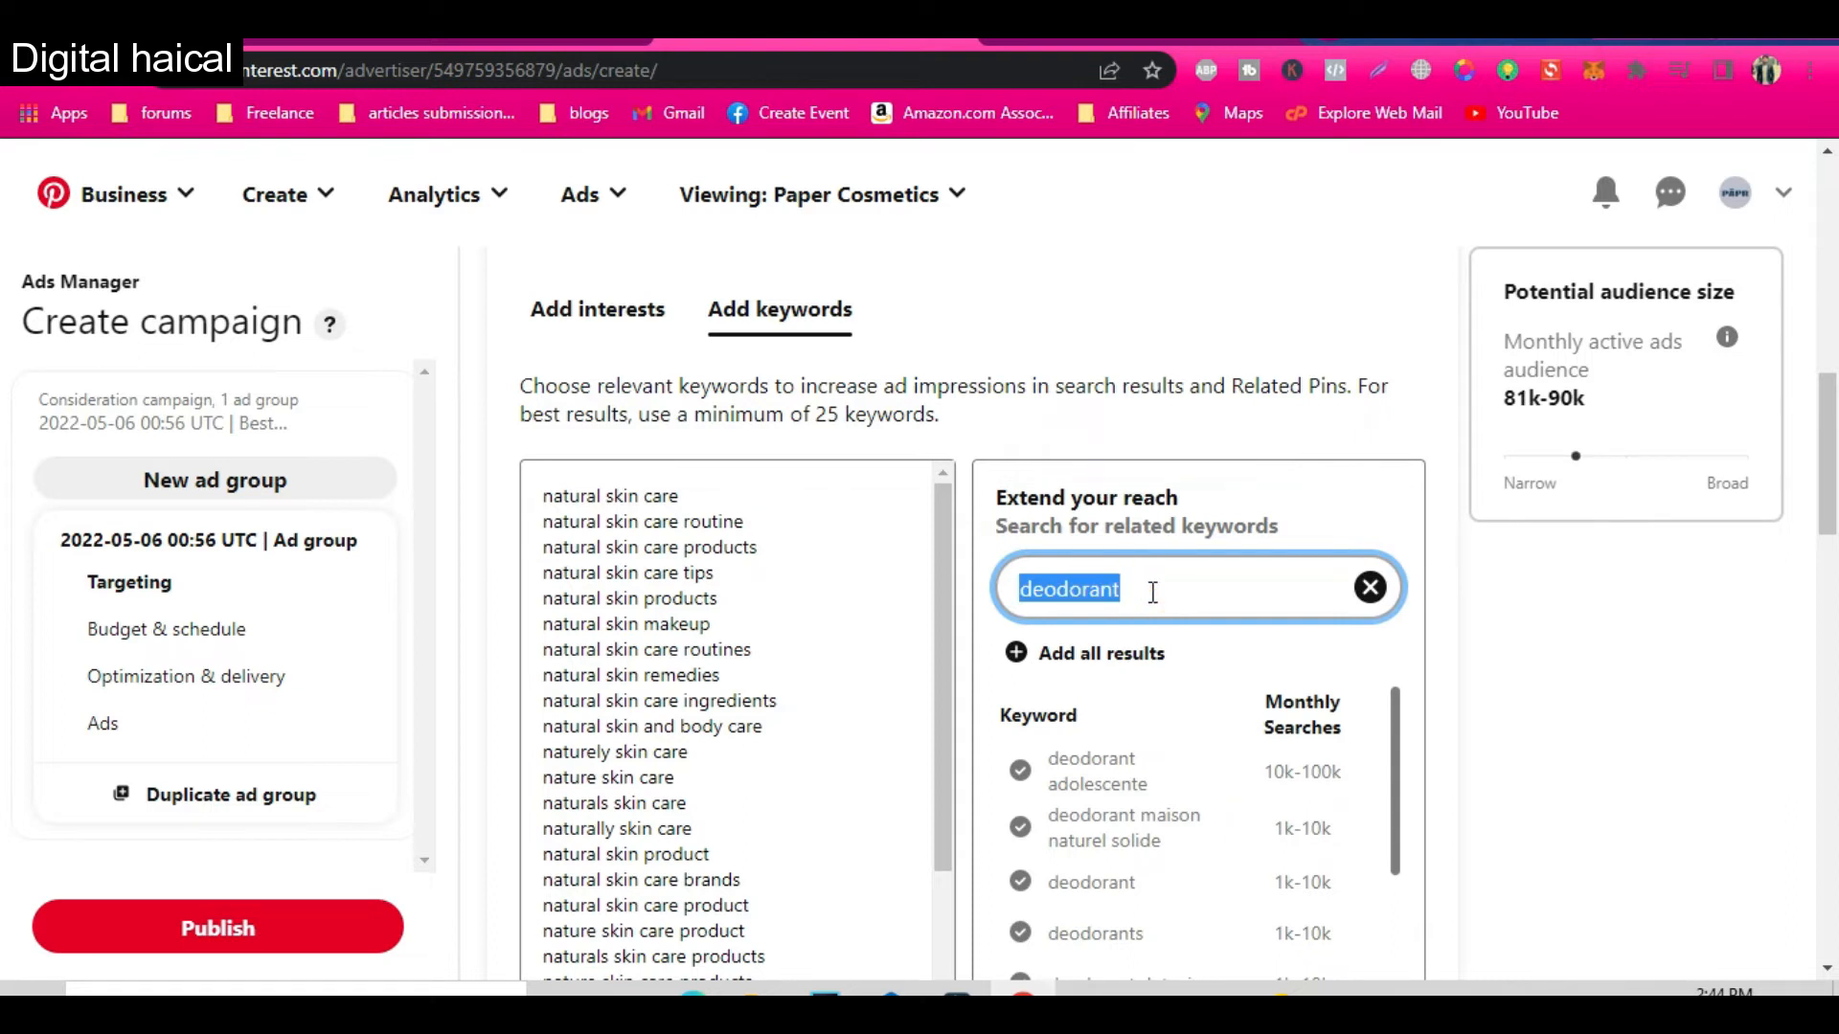
pyautogui.write('body care')
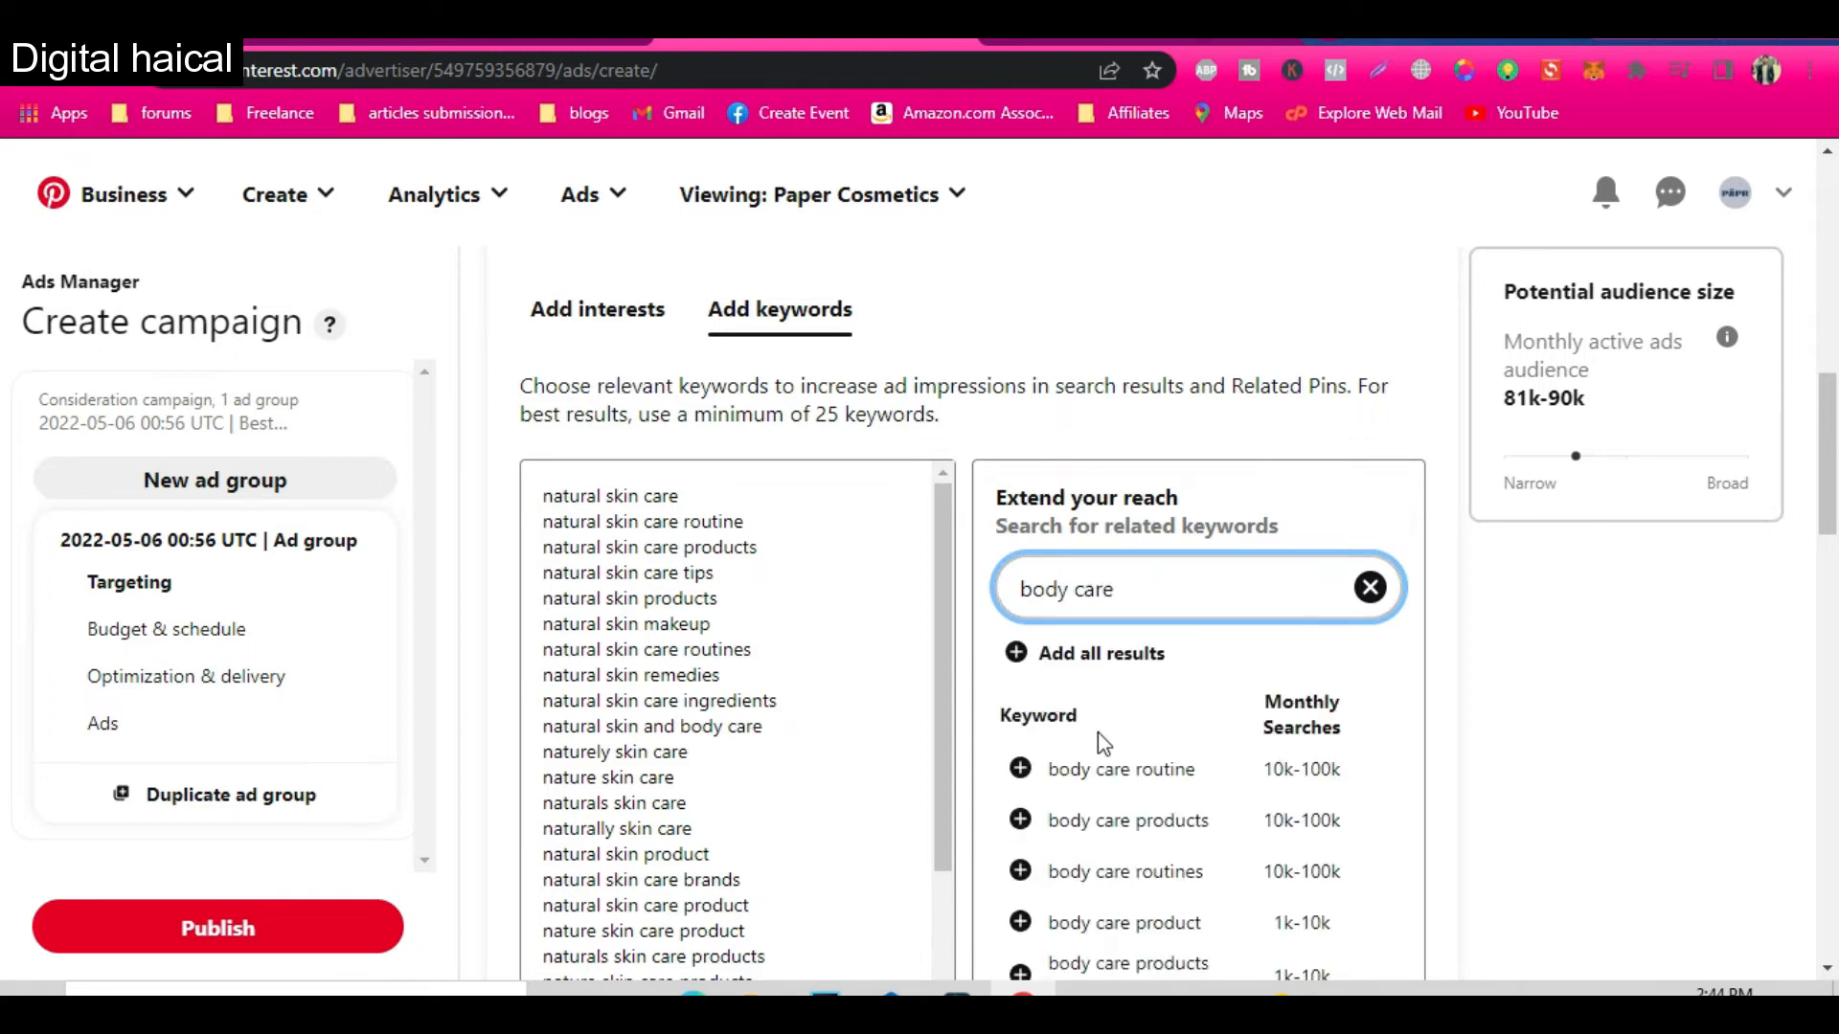
pyautogui.click(1020, 764)
pyautogui.click(1020, 815)
pyautogui.click(1021, 864)
pyautogui.scroll(-2, 1024, 882)
pyautogui.click(1020, 807)
pyautogui.click(1018, 759)
pyautogui.scroll(2, 1019, 764)
pyautogui.tripleClick(1078, 665)
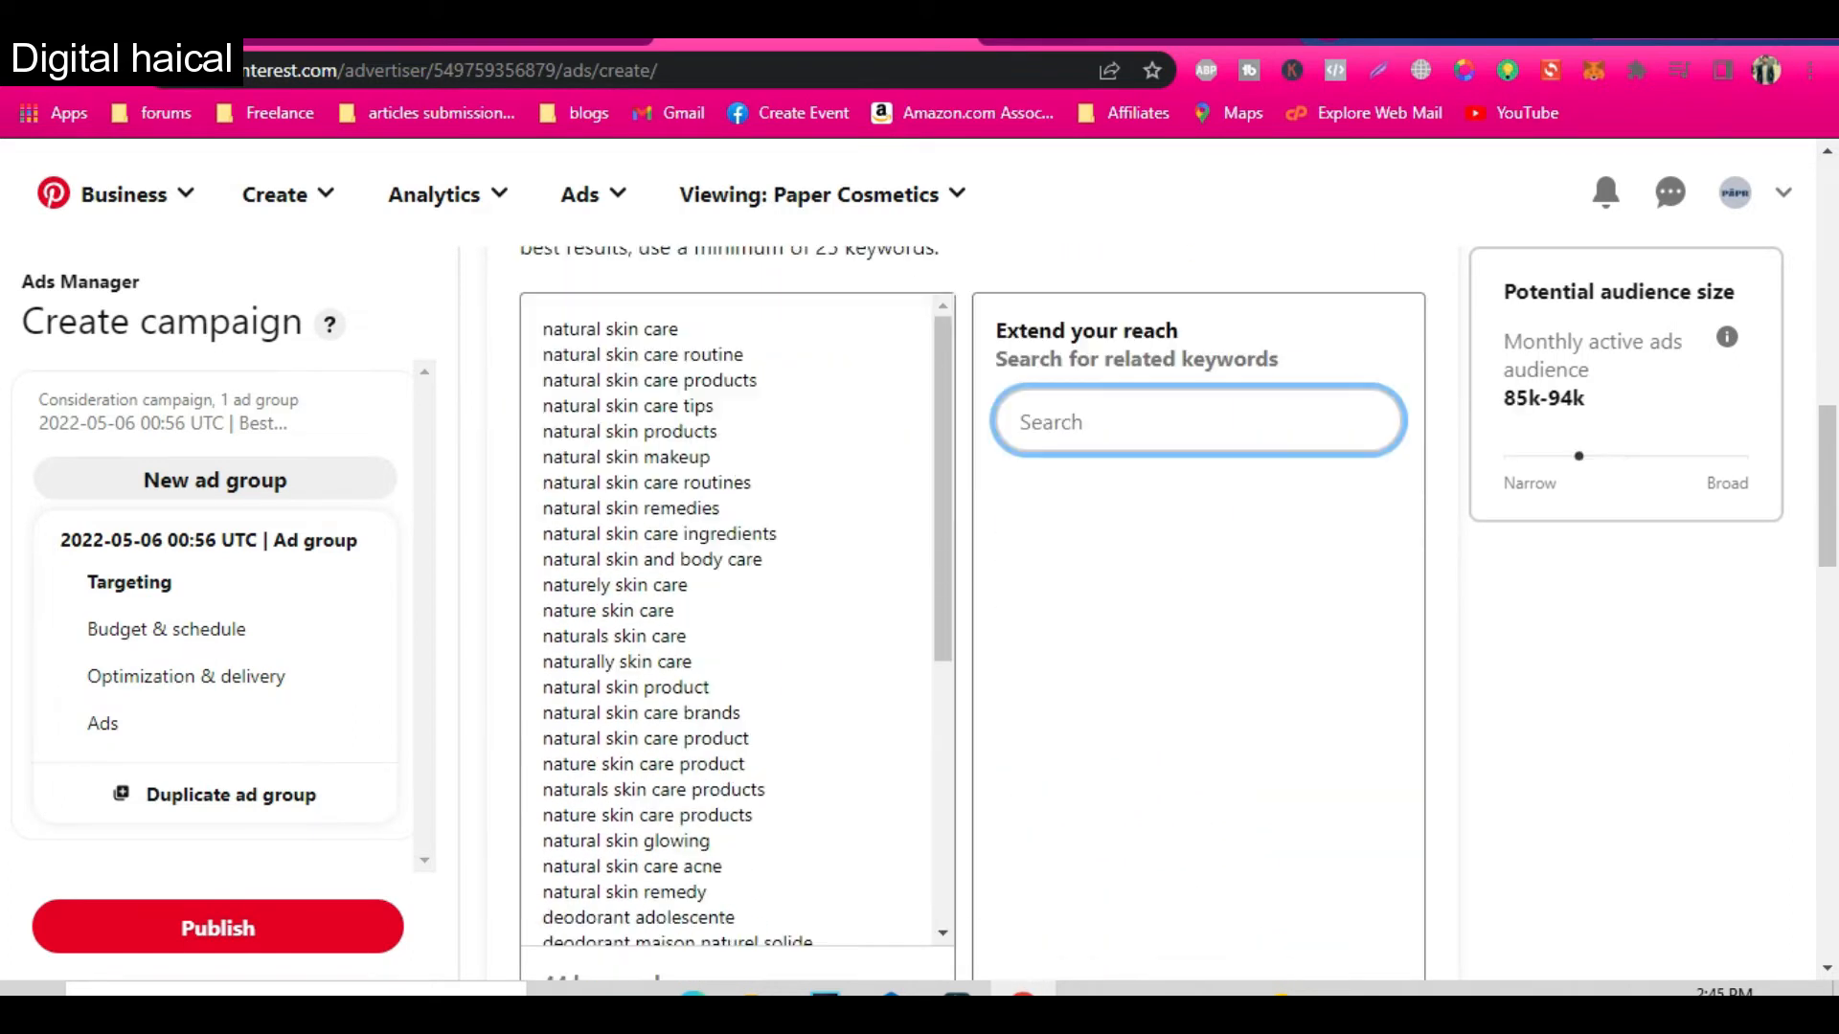
# Step: Switch to keyword.io to check its suggestions for body care, and return to the Pinterest campaign page
pyautogui.click(1169, 42)
pyautogui.scroll(5, 555, 767)
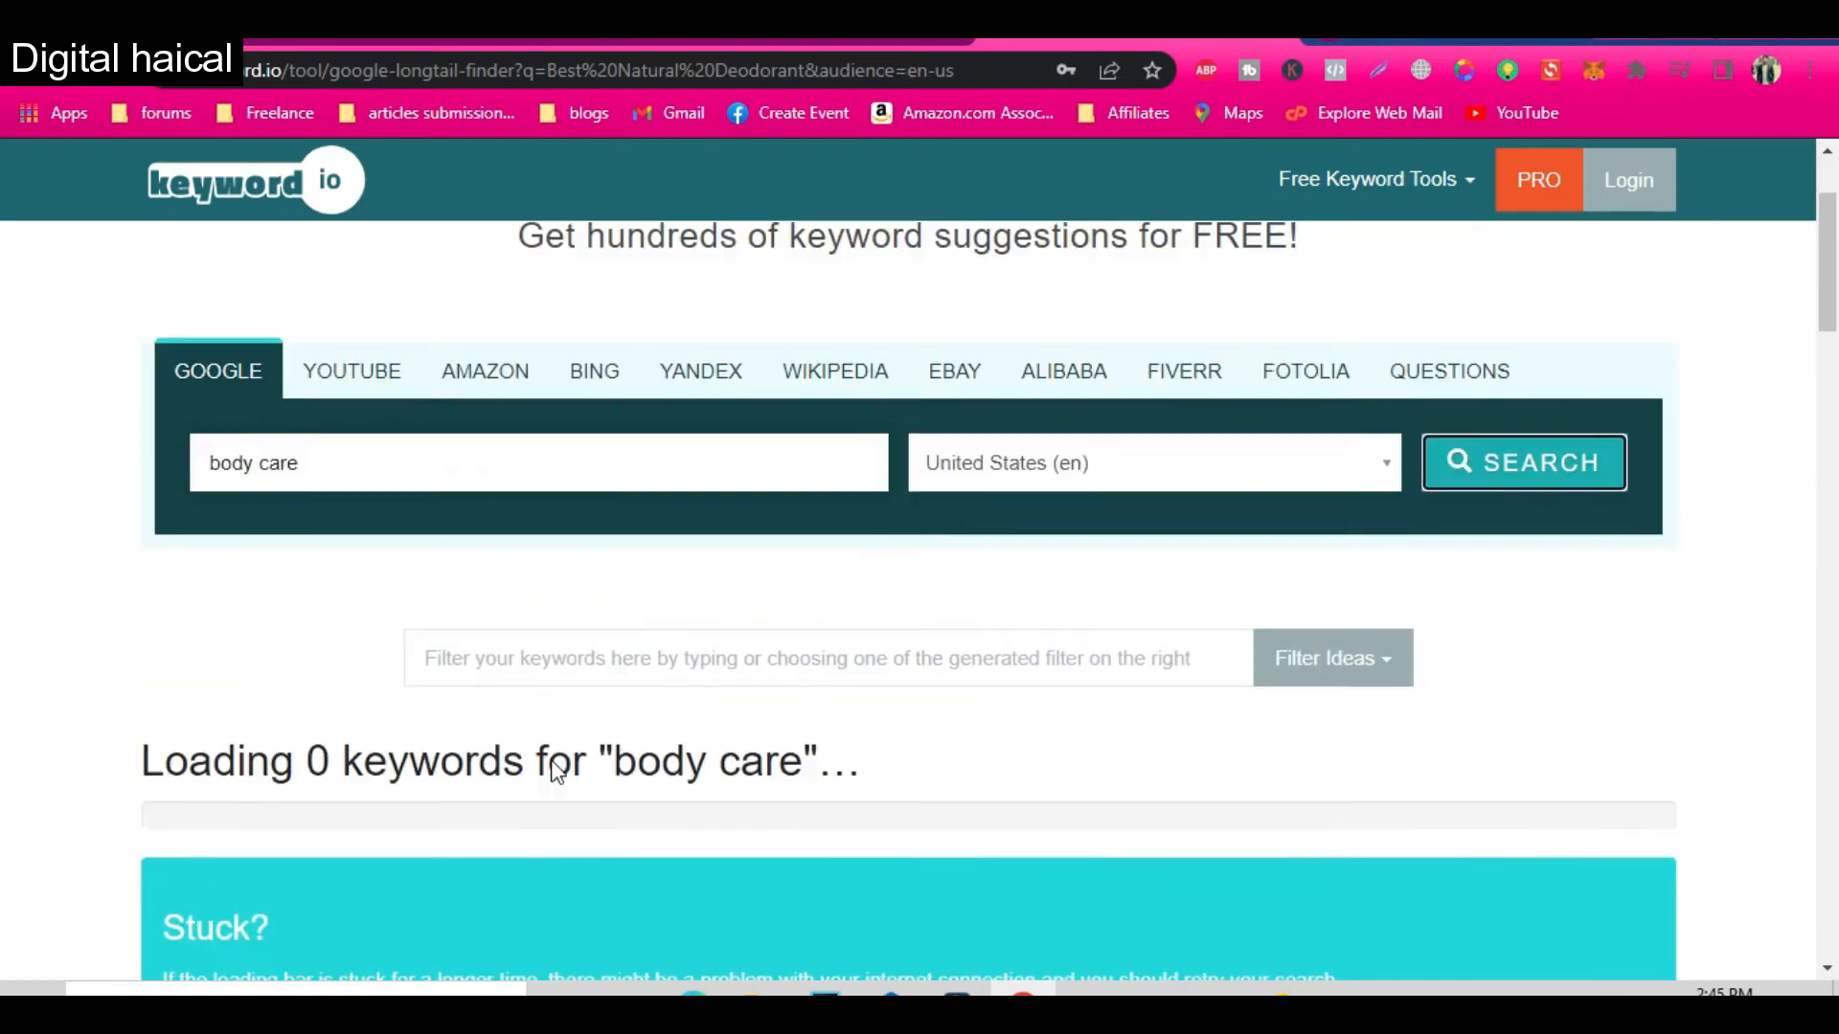
pyautogui.tripleClick(311, 553)
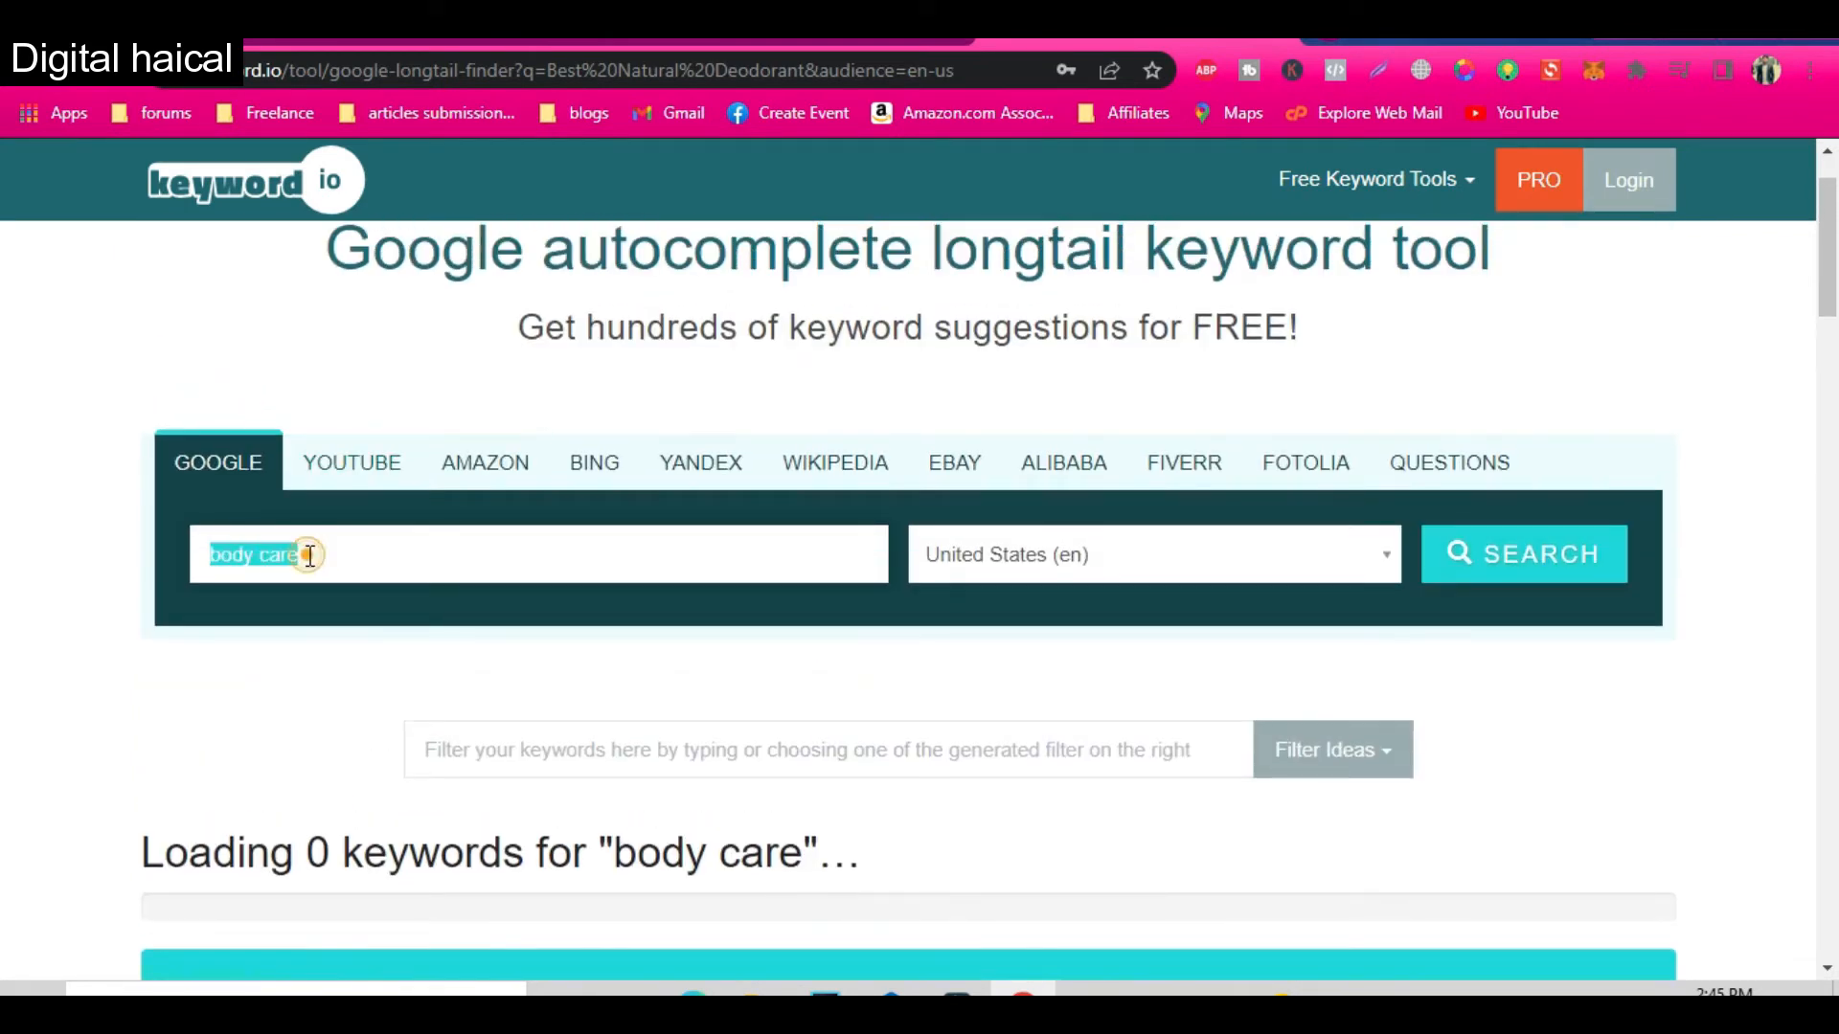
pyautogui.scroll(-4, 584, 747)
pyautogui.scroll(-4, 564, 863)
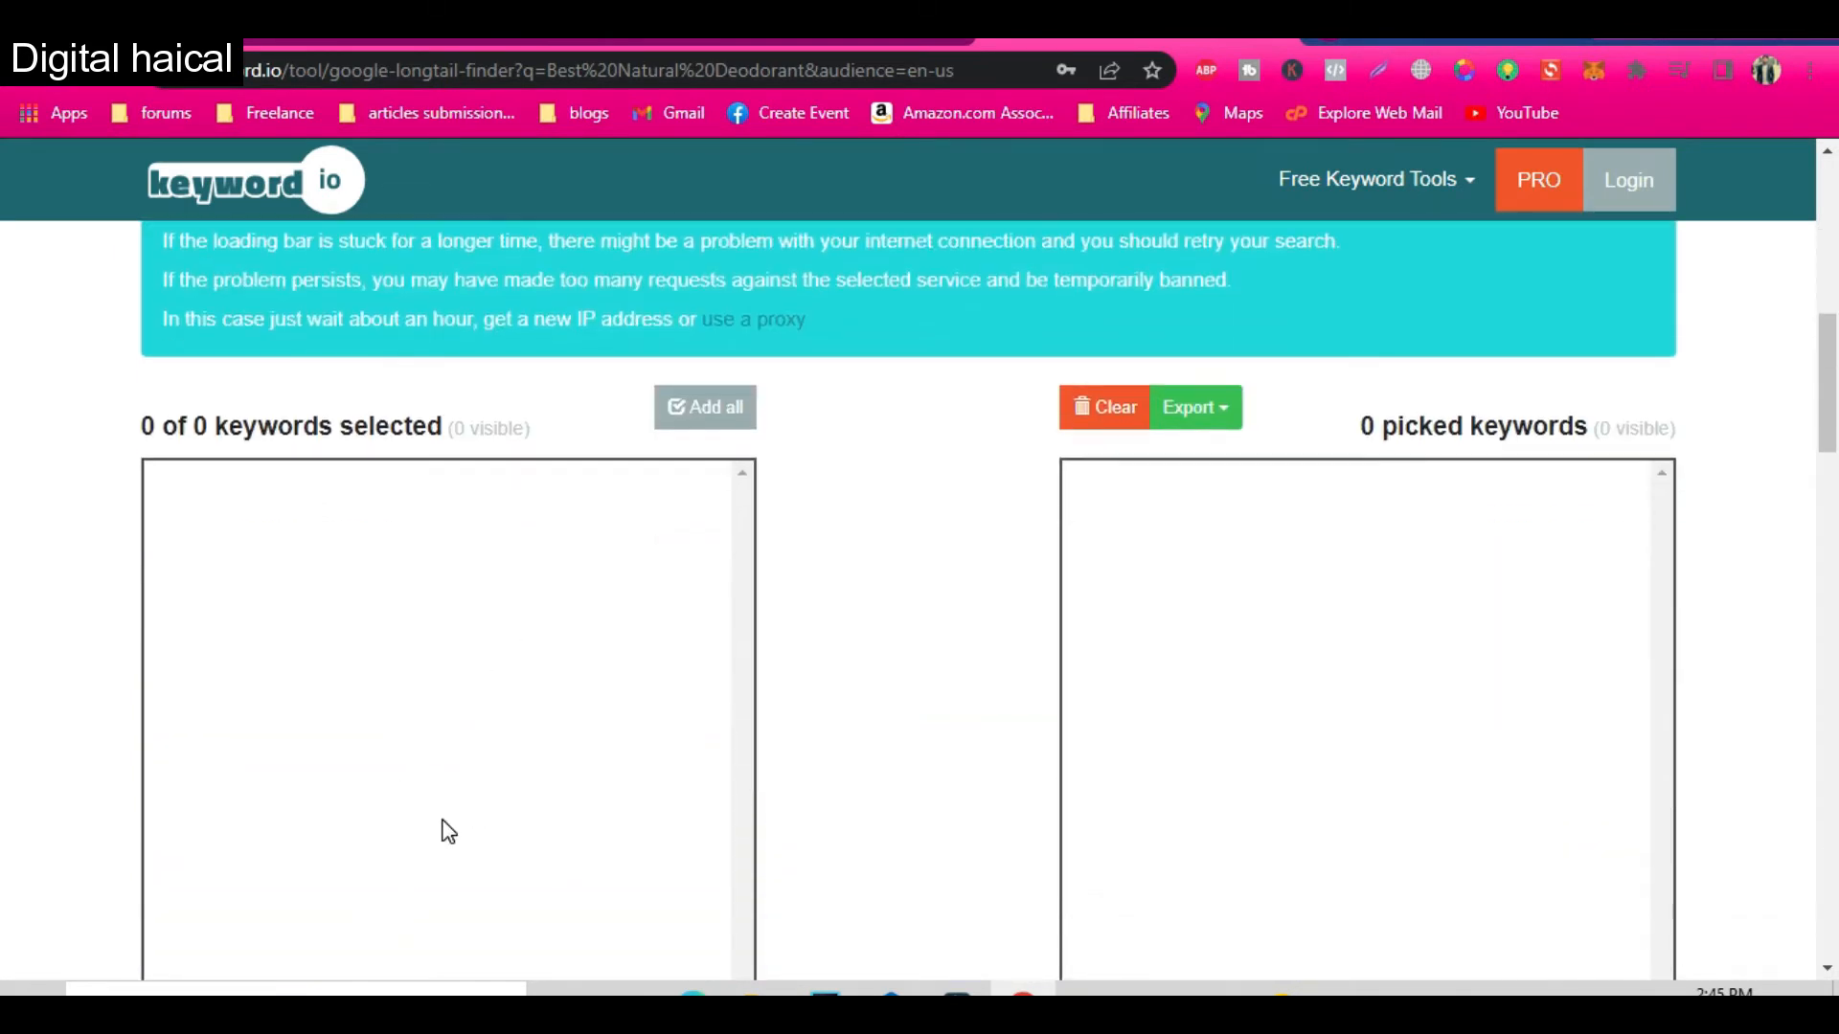
pyautogui.click(843, 40)
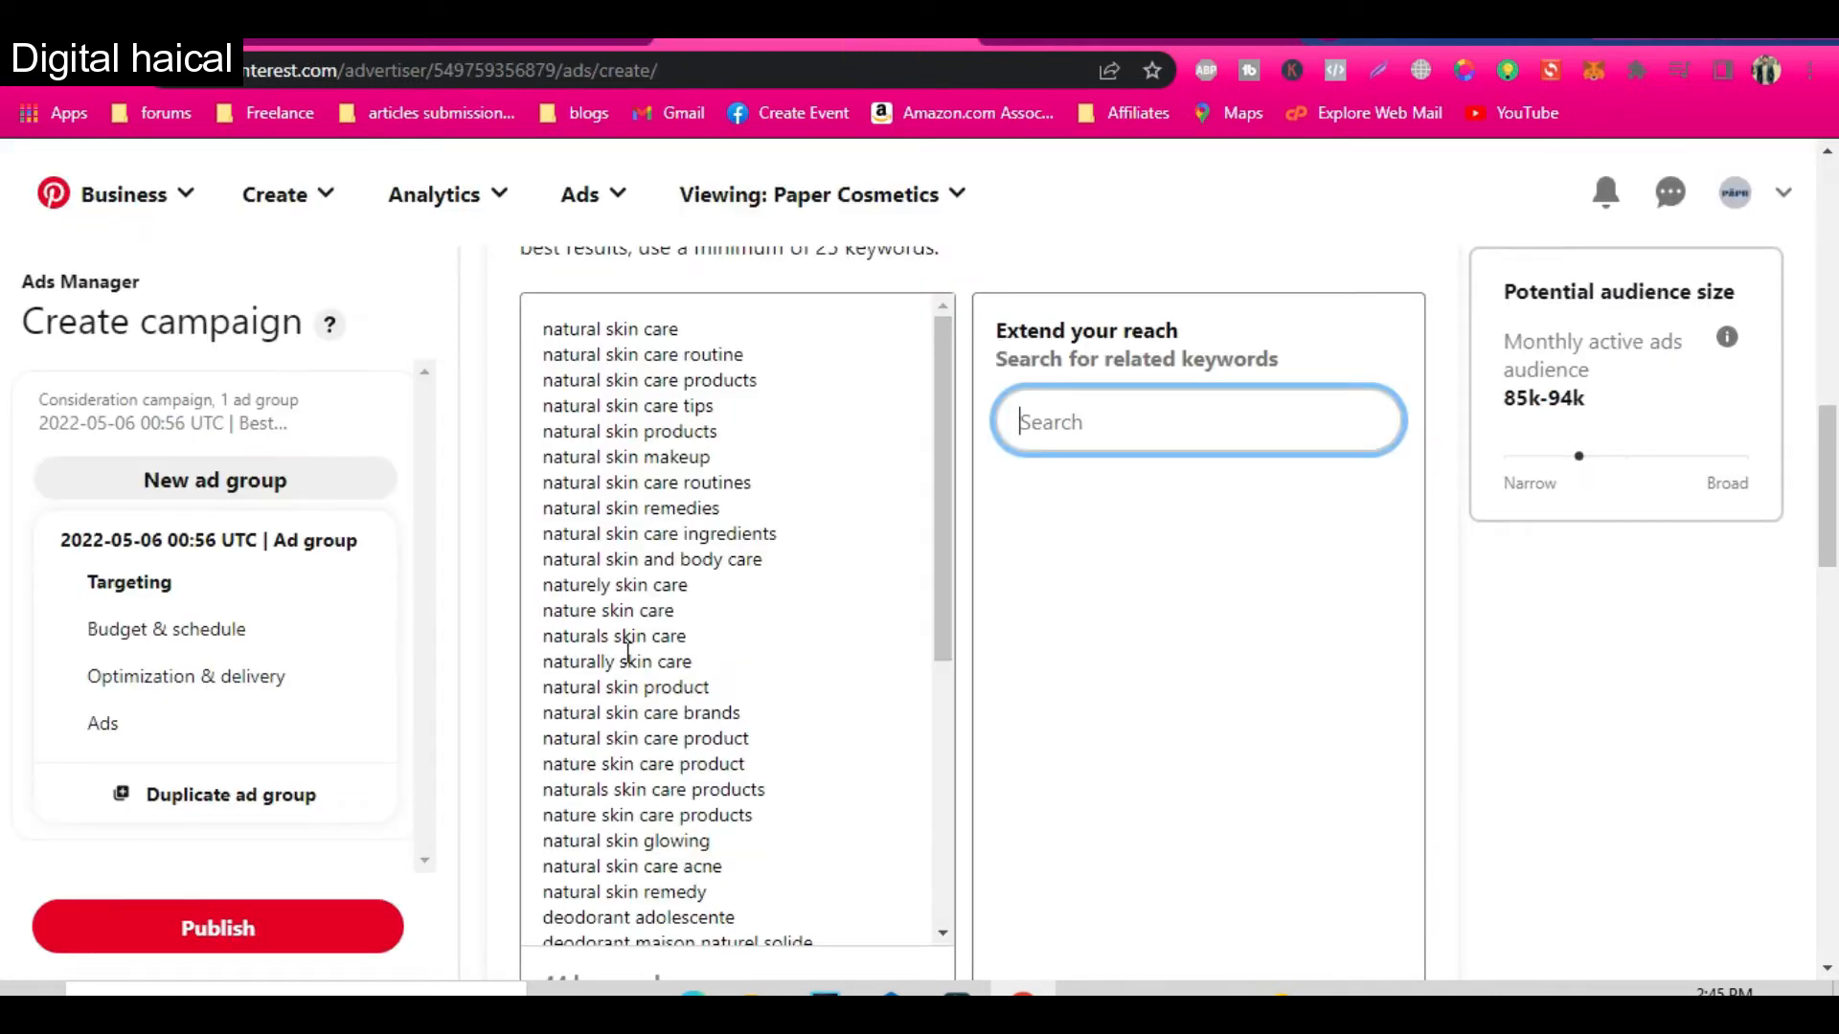
# Step: Review the ad group's keyword list, demographics, placement, campaign budget, duration and bidding settings
pyautogui.scroll(-2, 628, 654)
pyautogui.scroll(5, 548, 594)
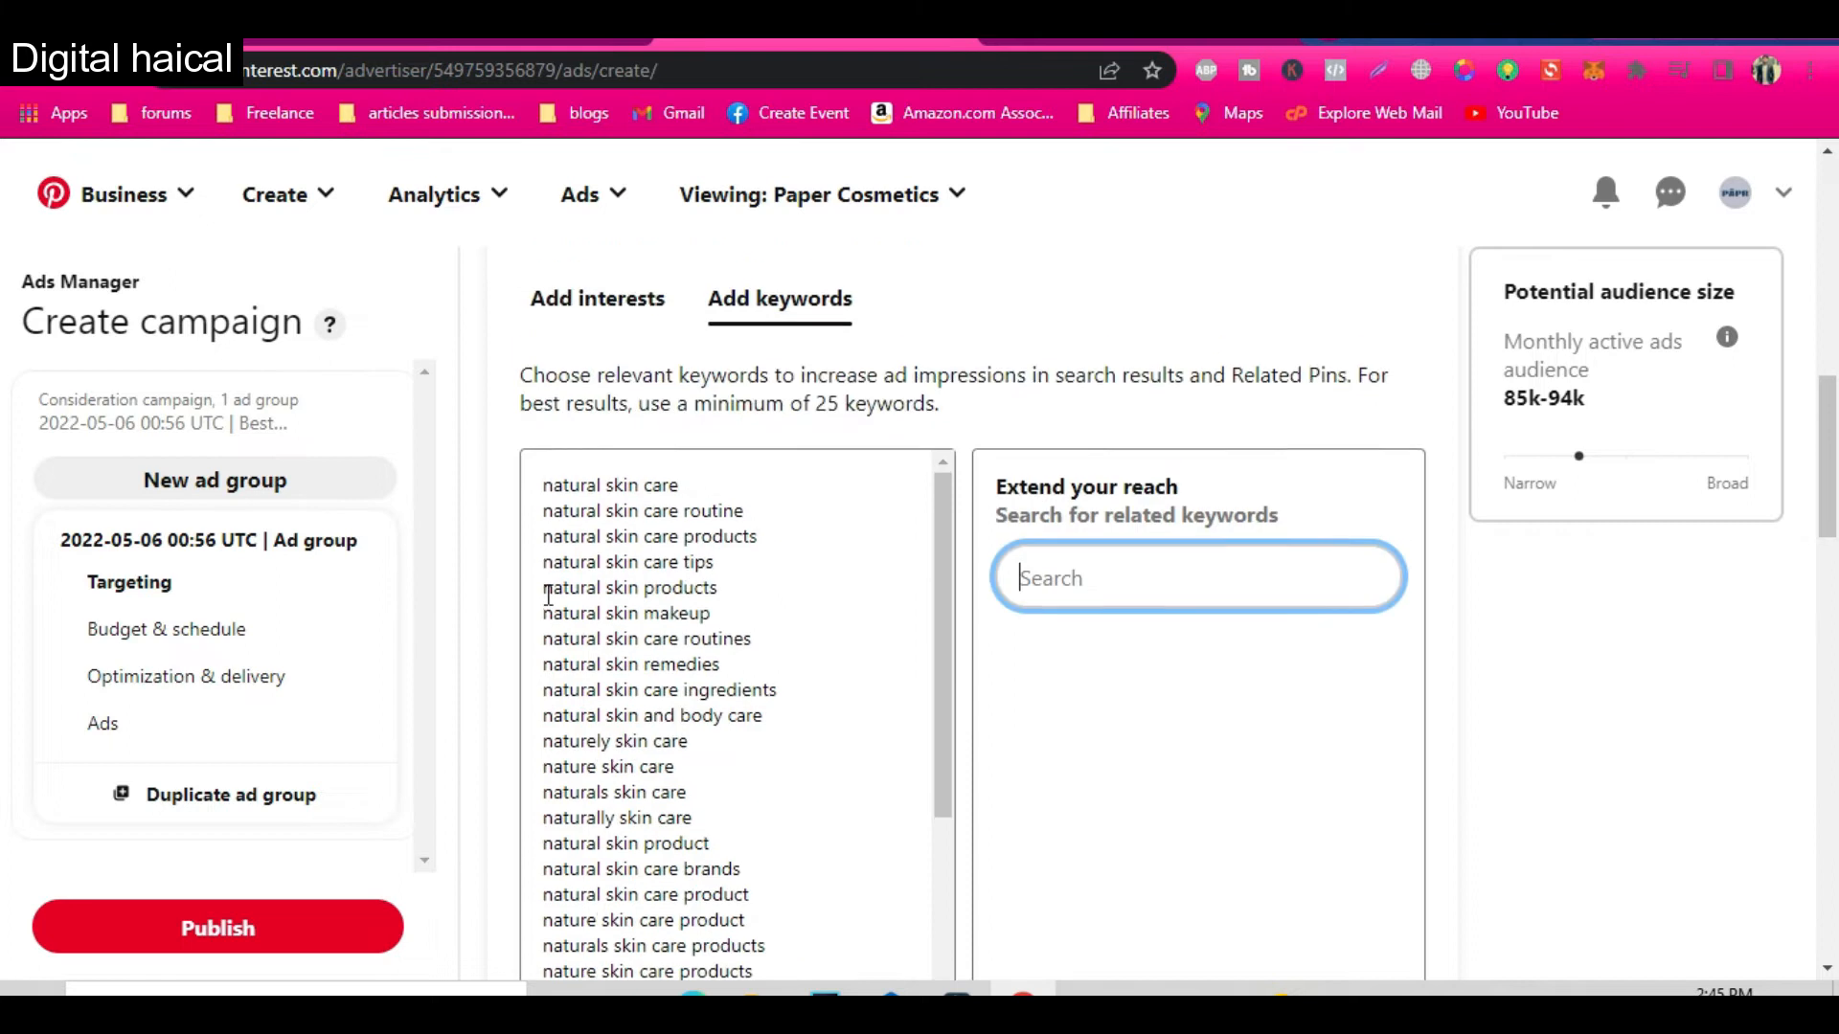
pyautogui.scroll(-10, 881, 628)
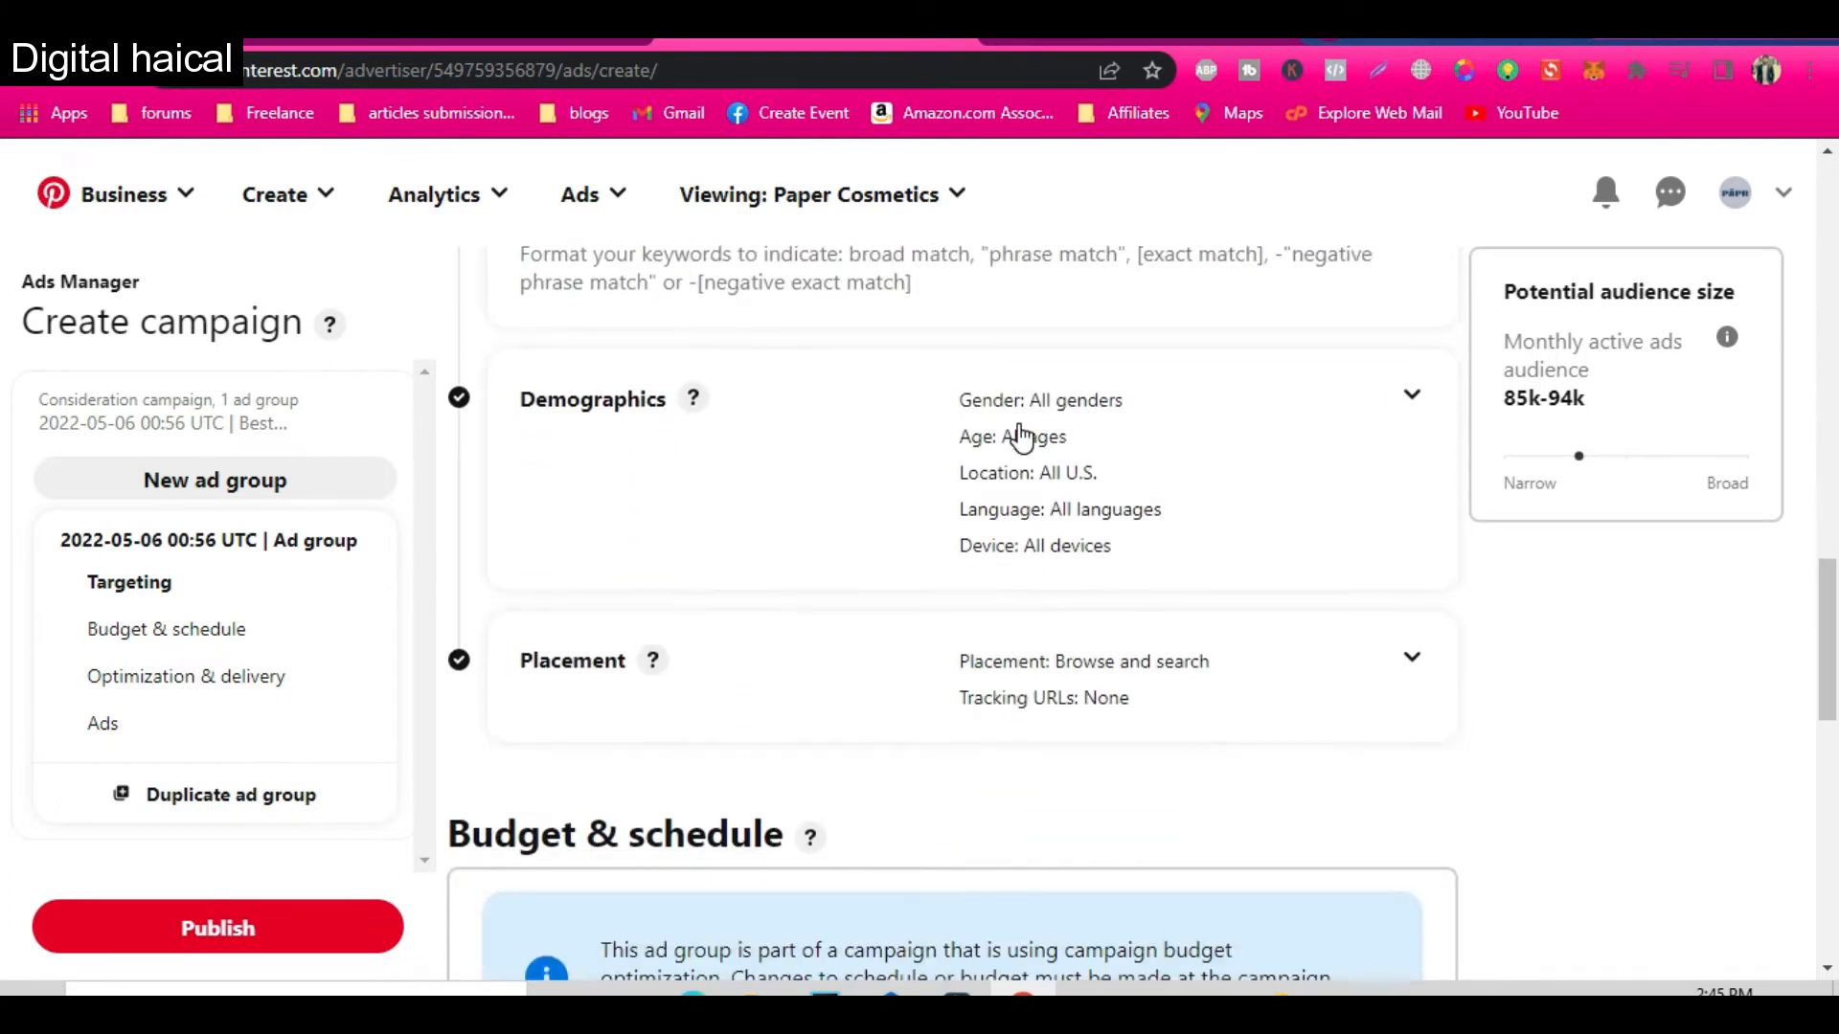
pyautogui.click(1411, 394)
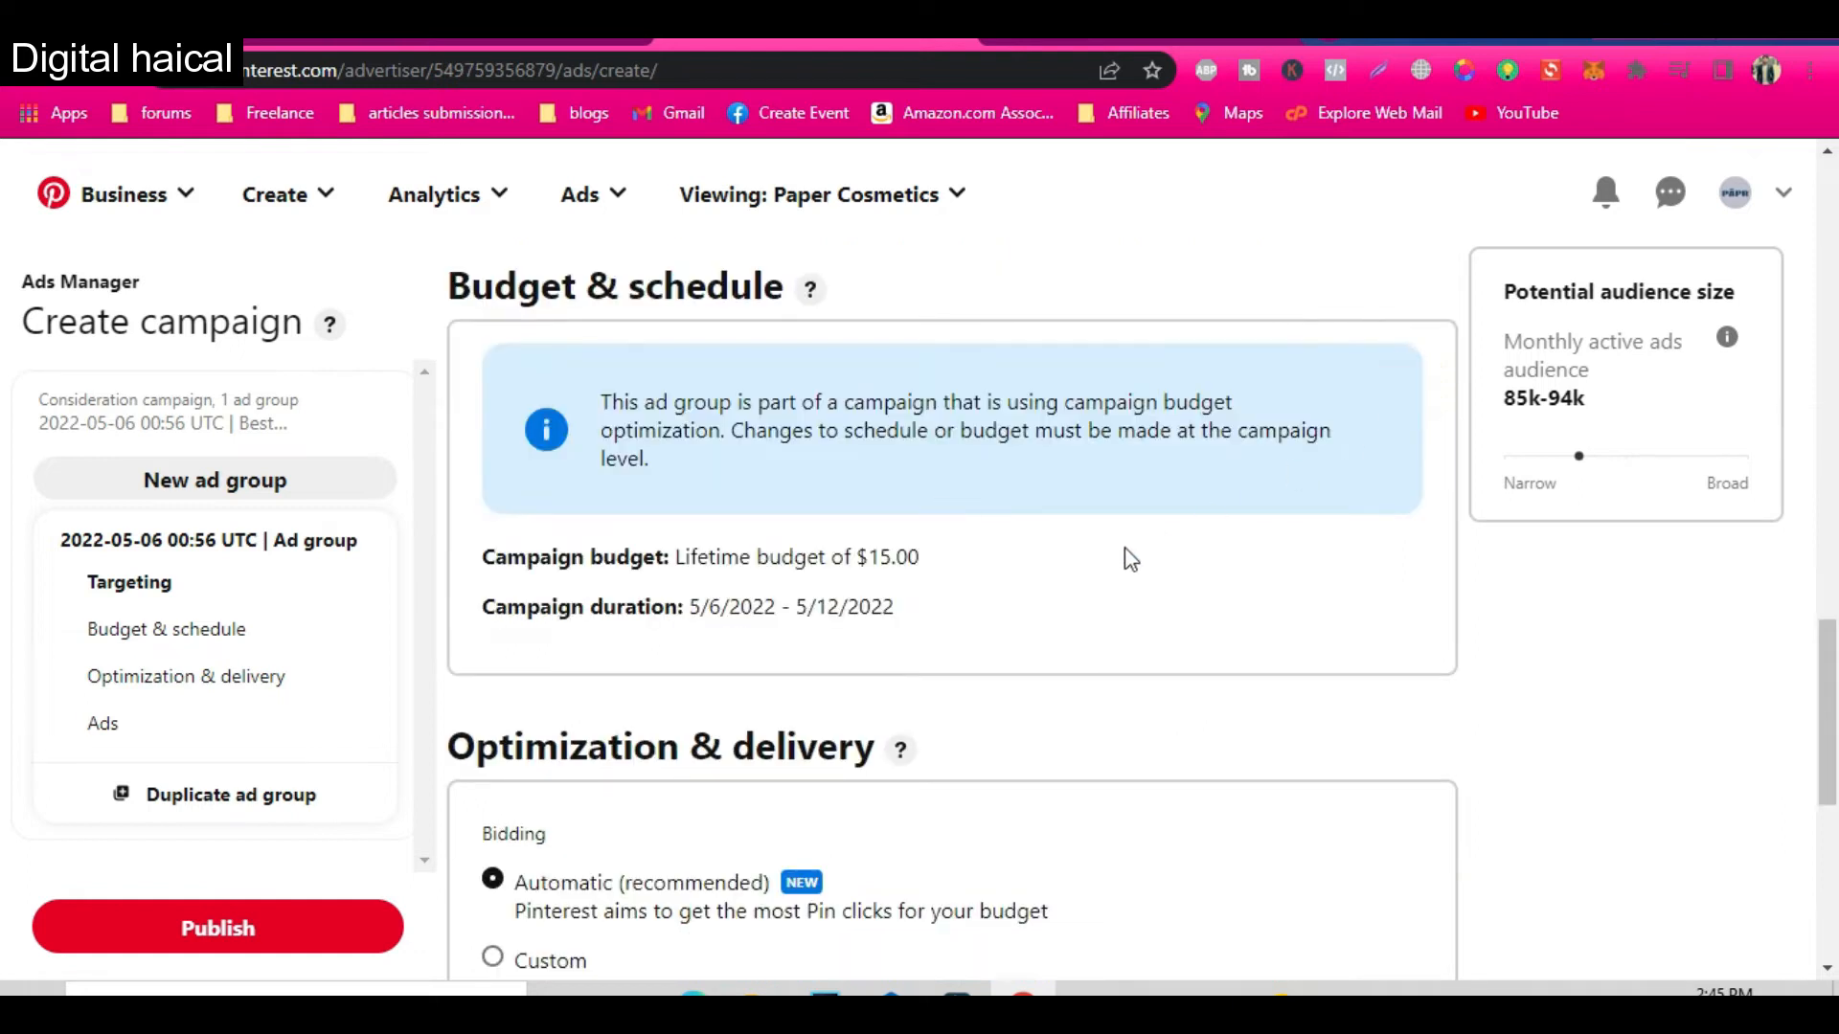
pyautogui.scroll(-1, 1124, 555)
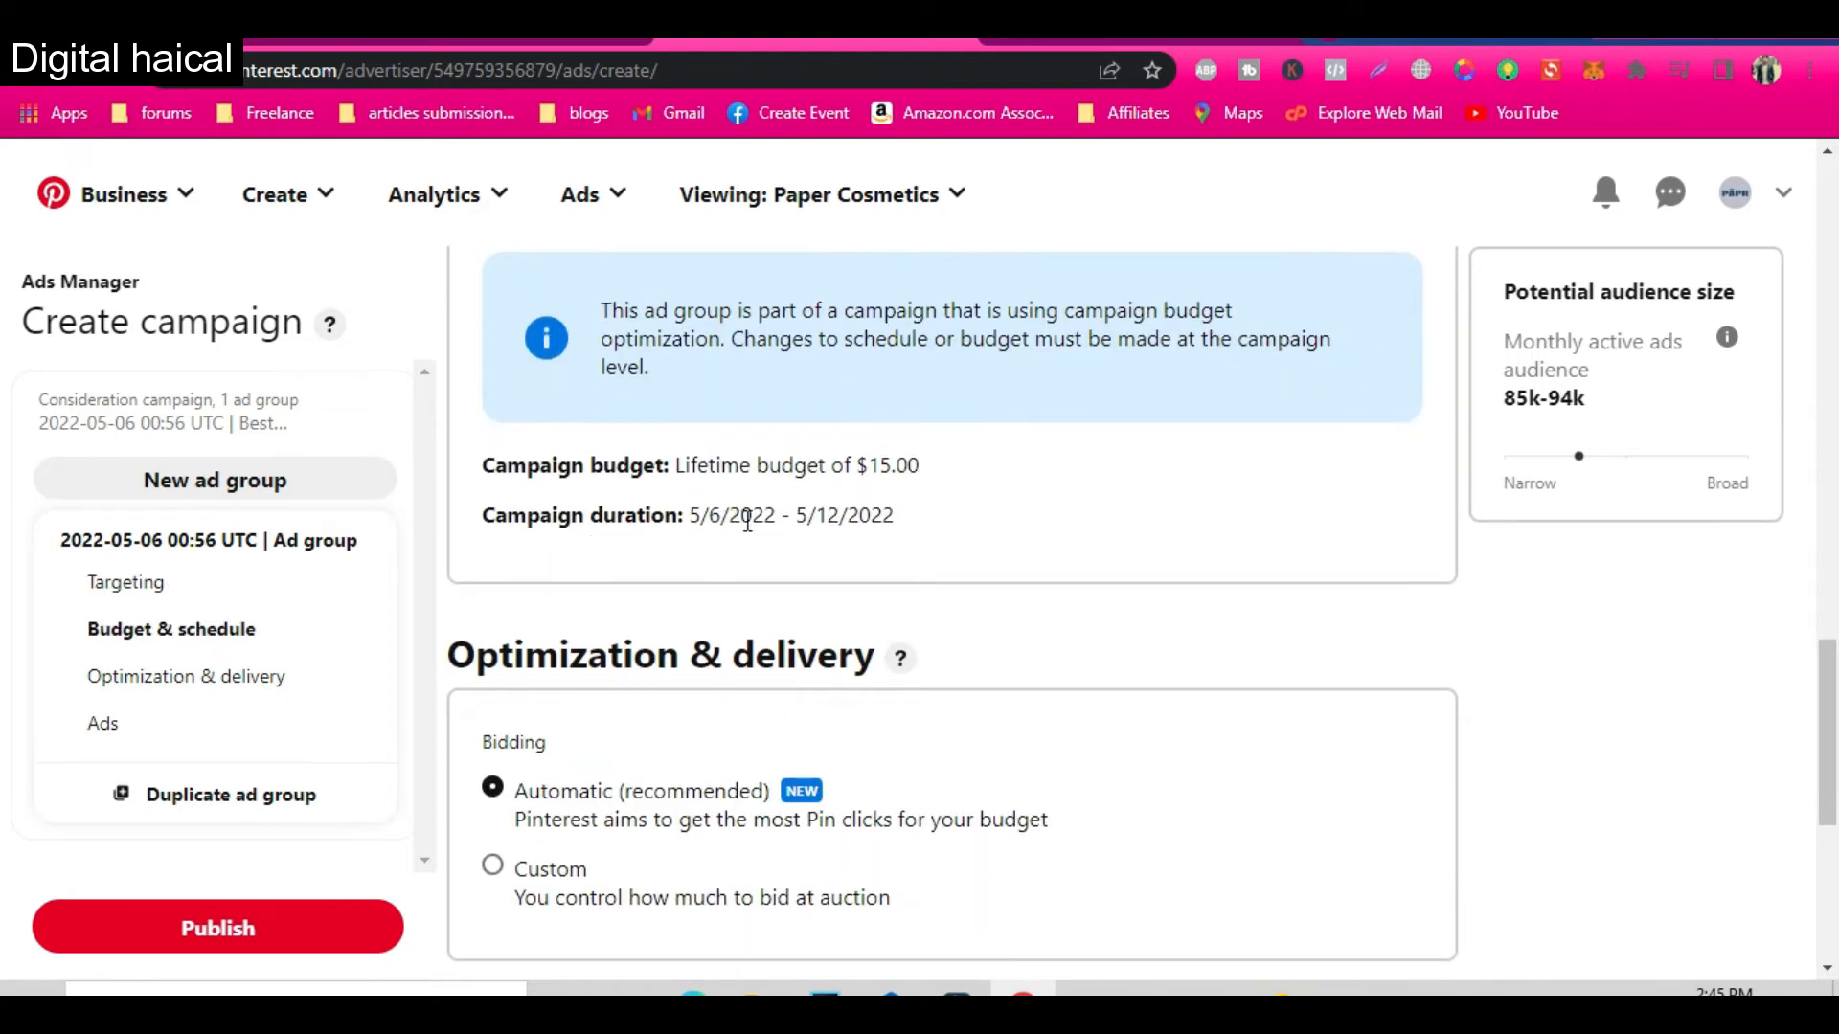
pyautogui.rightClick(840, 520)
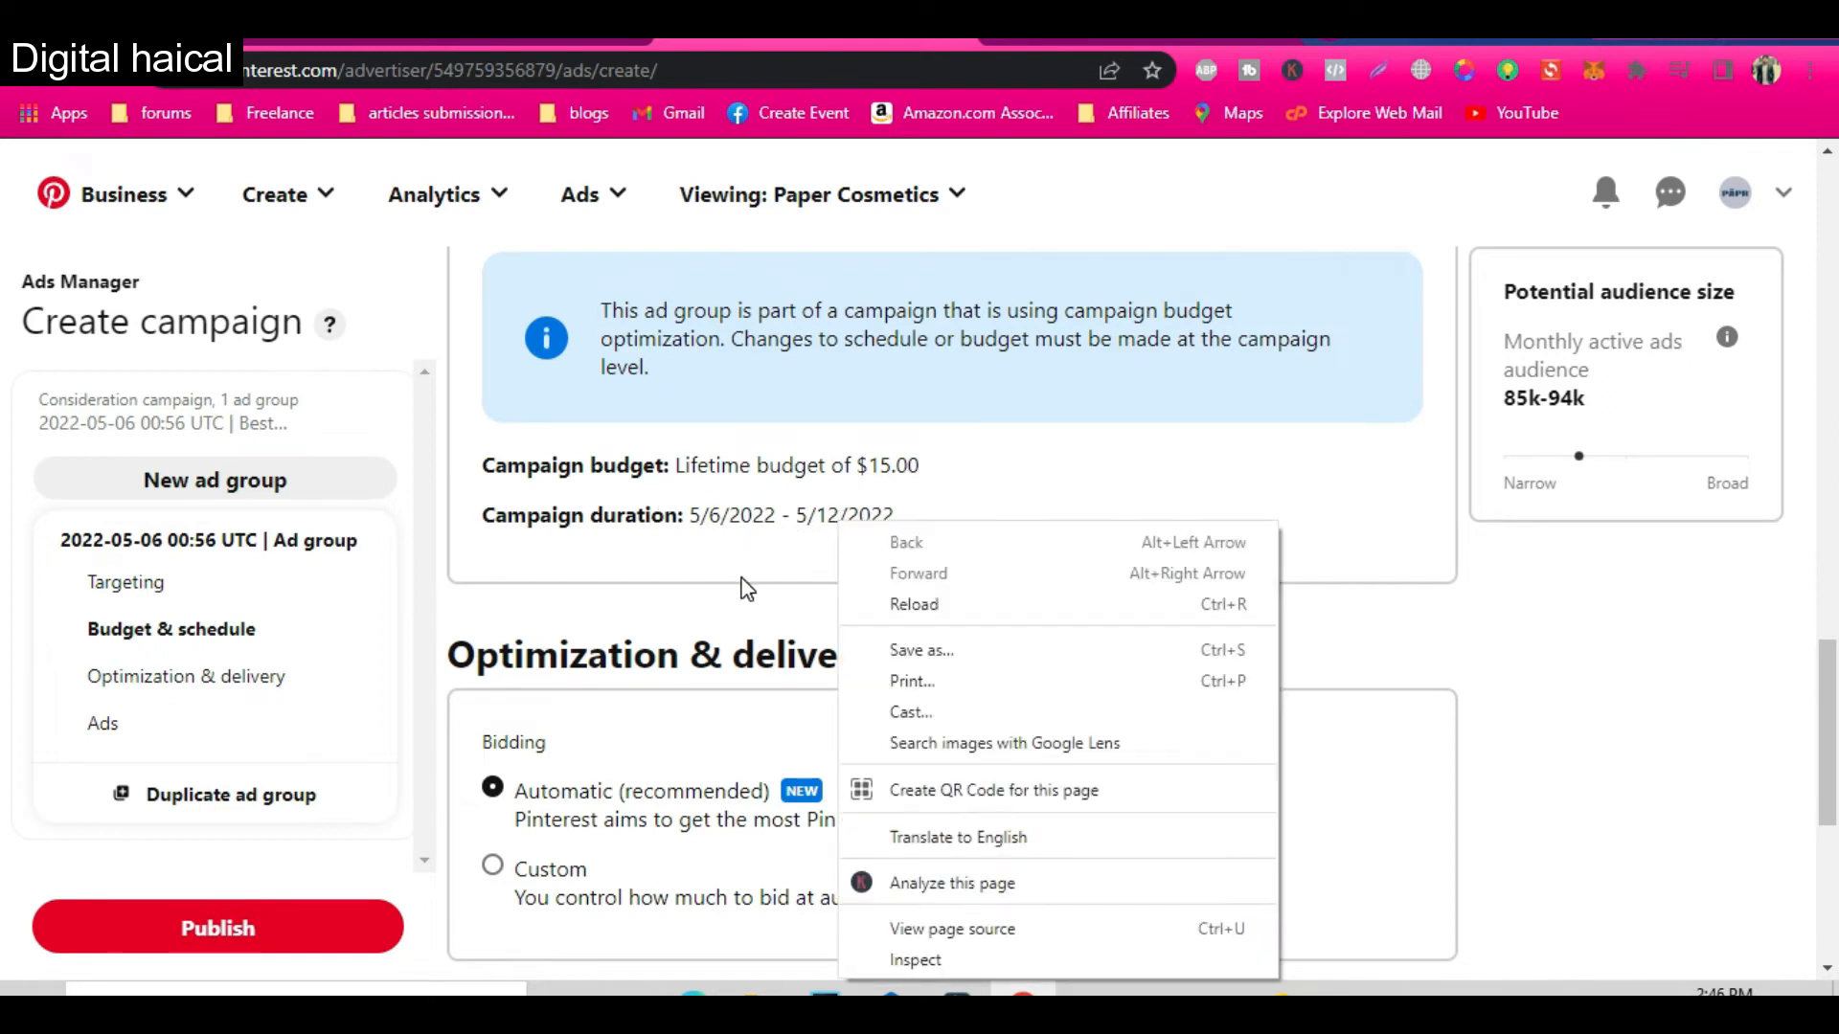
pyautogui.scroll(-5, 742, 587)
pyautogui.click(664, 573)
pyautogui.scroll(-2, 785, 641)
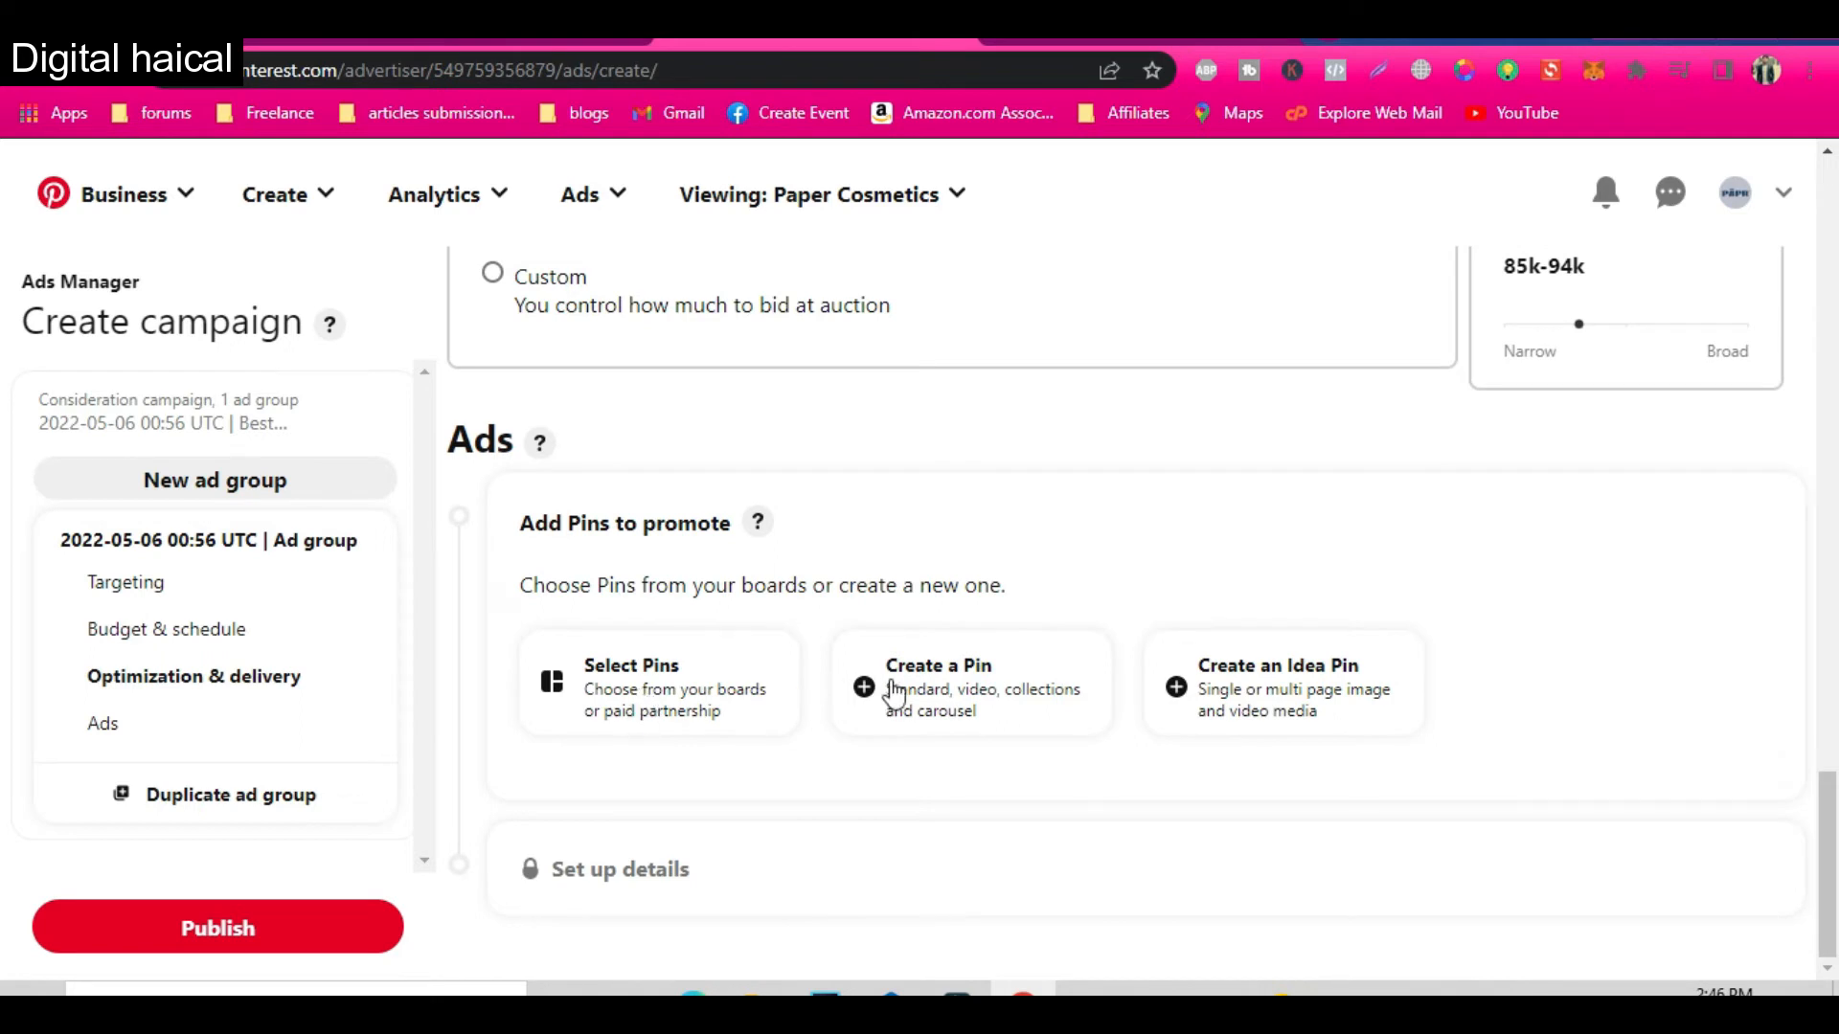
# Step: Select the existing COASTAL FORESTS 100% biodegradable deodorant pin and add it to the ad group for promotion
pyautogui.click(1300, 700)
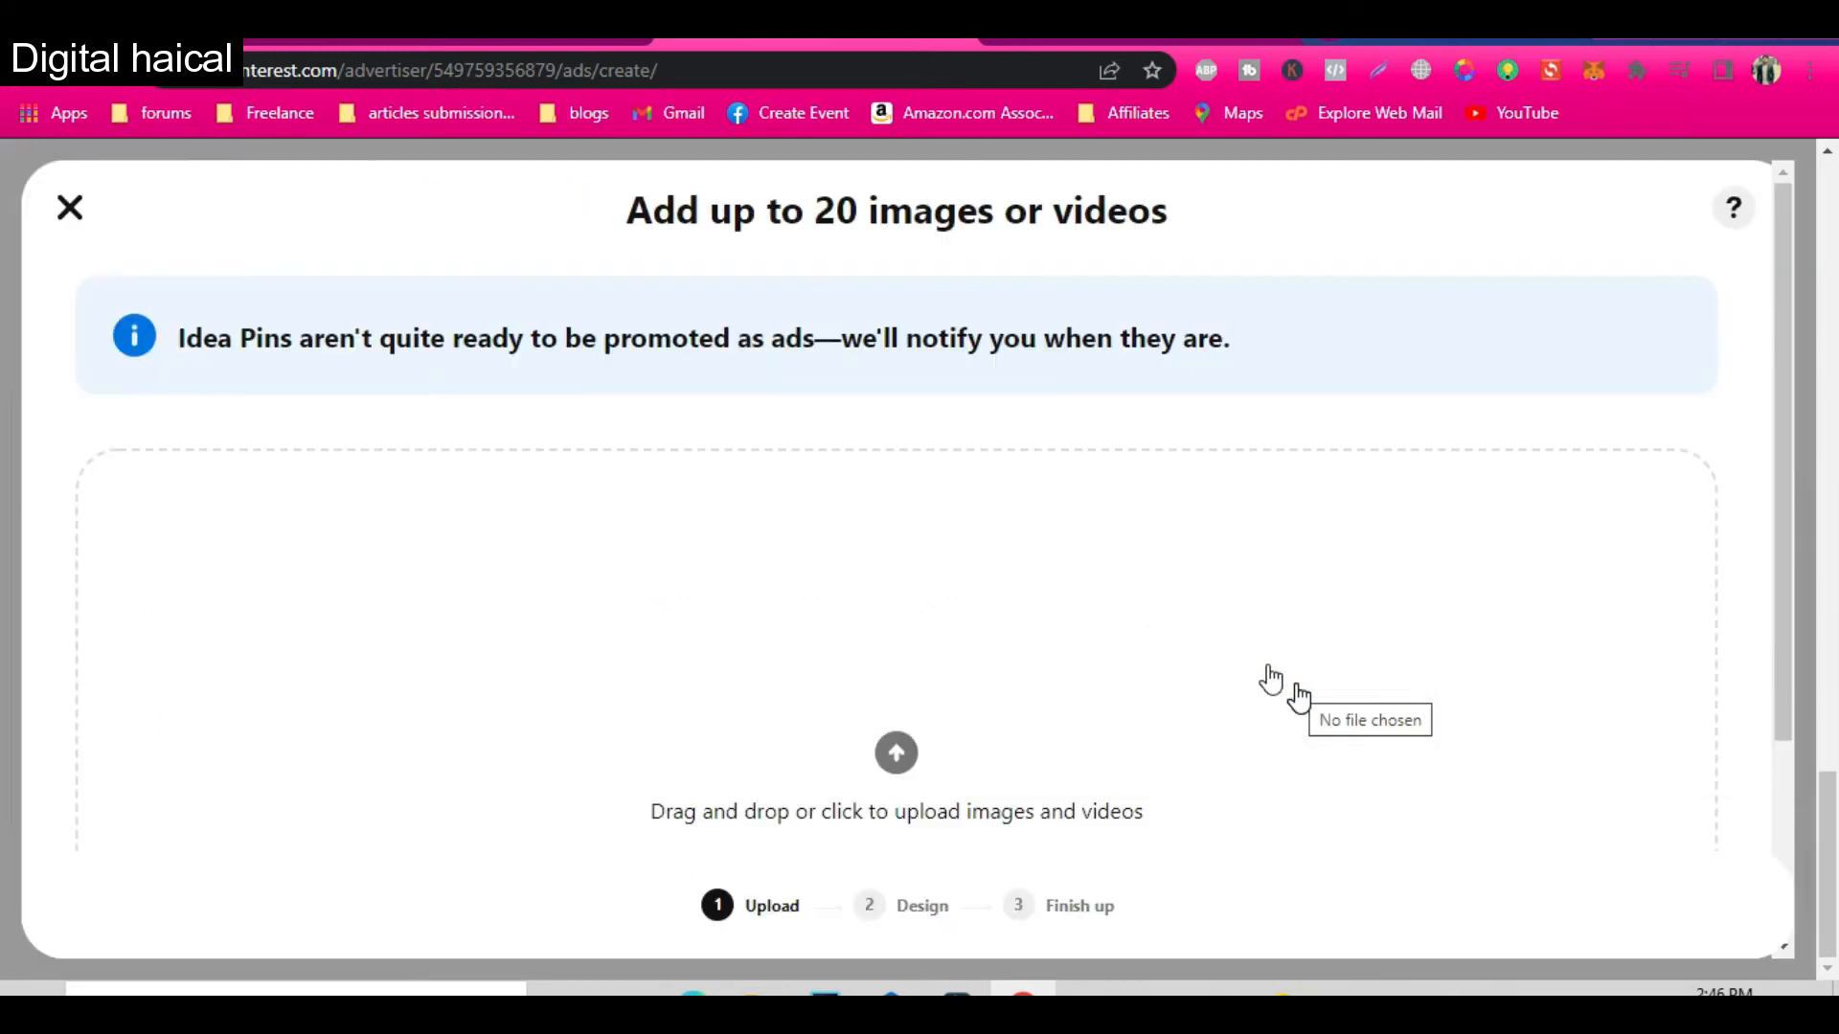
pyautogui.click(70, 207)
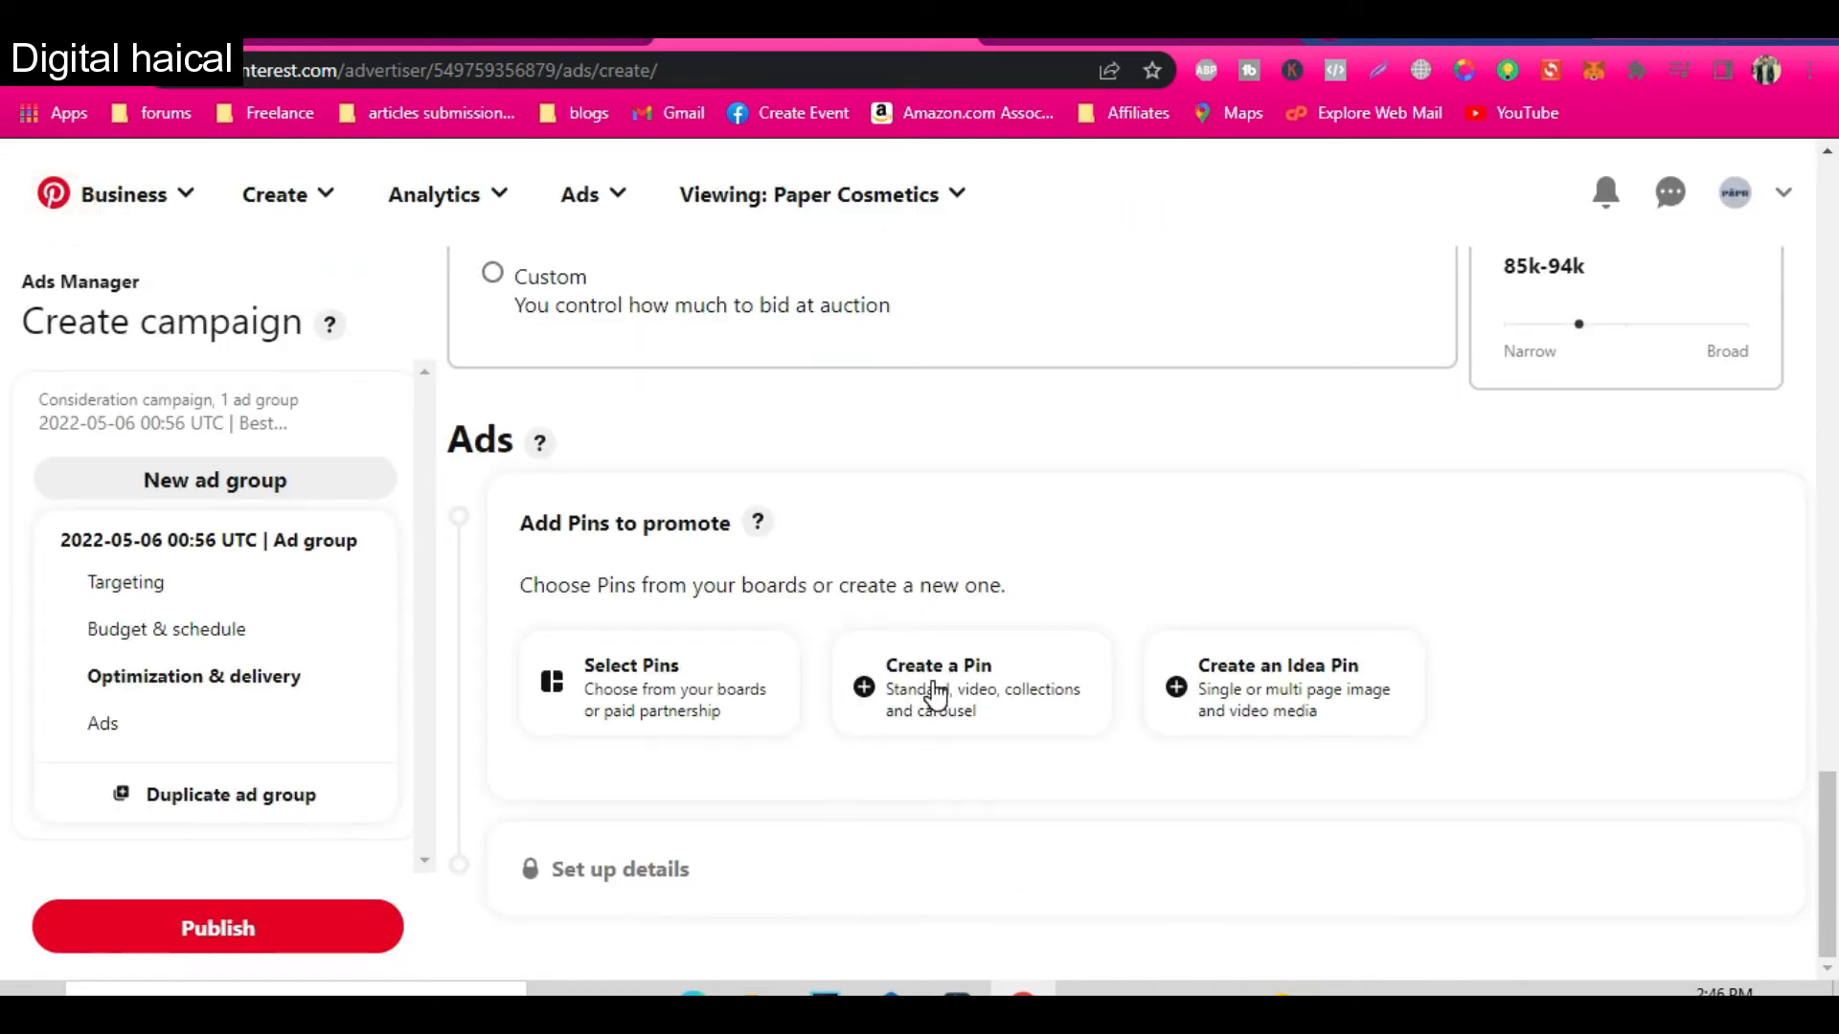
pyautogui.click(634, 682)
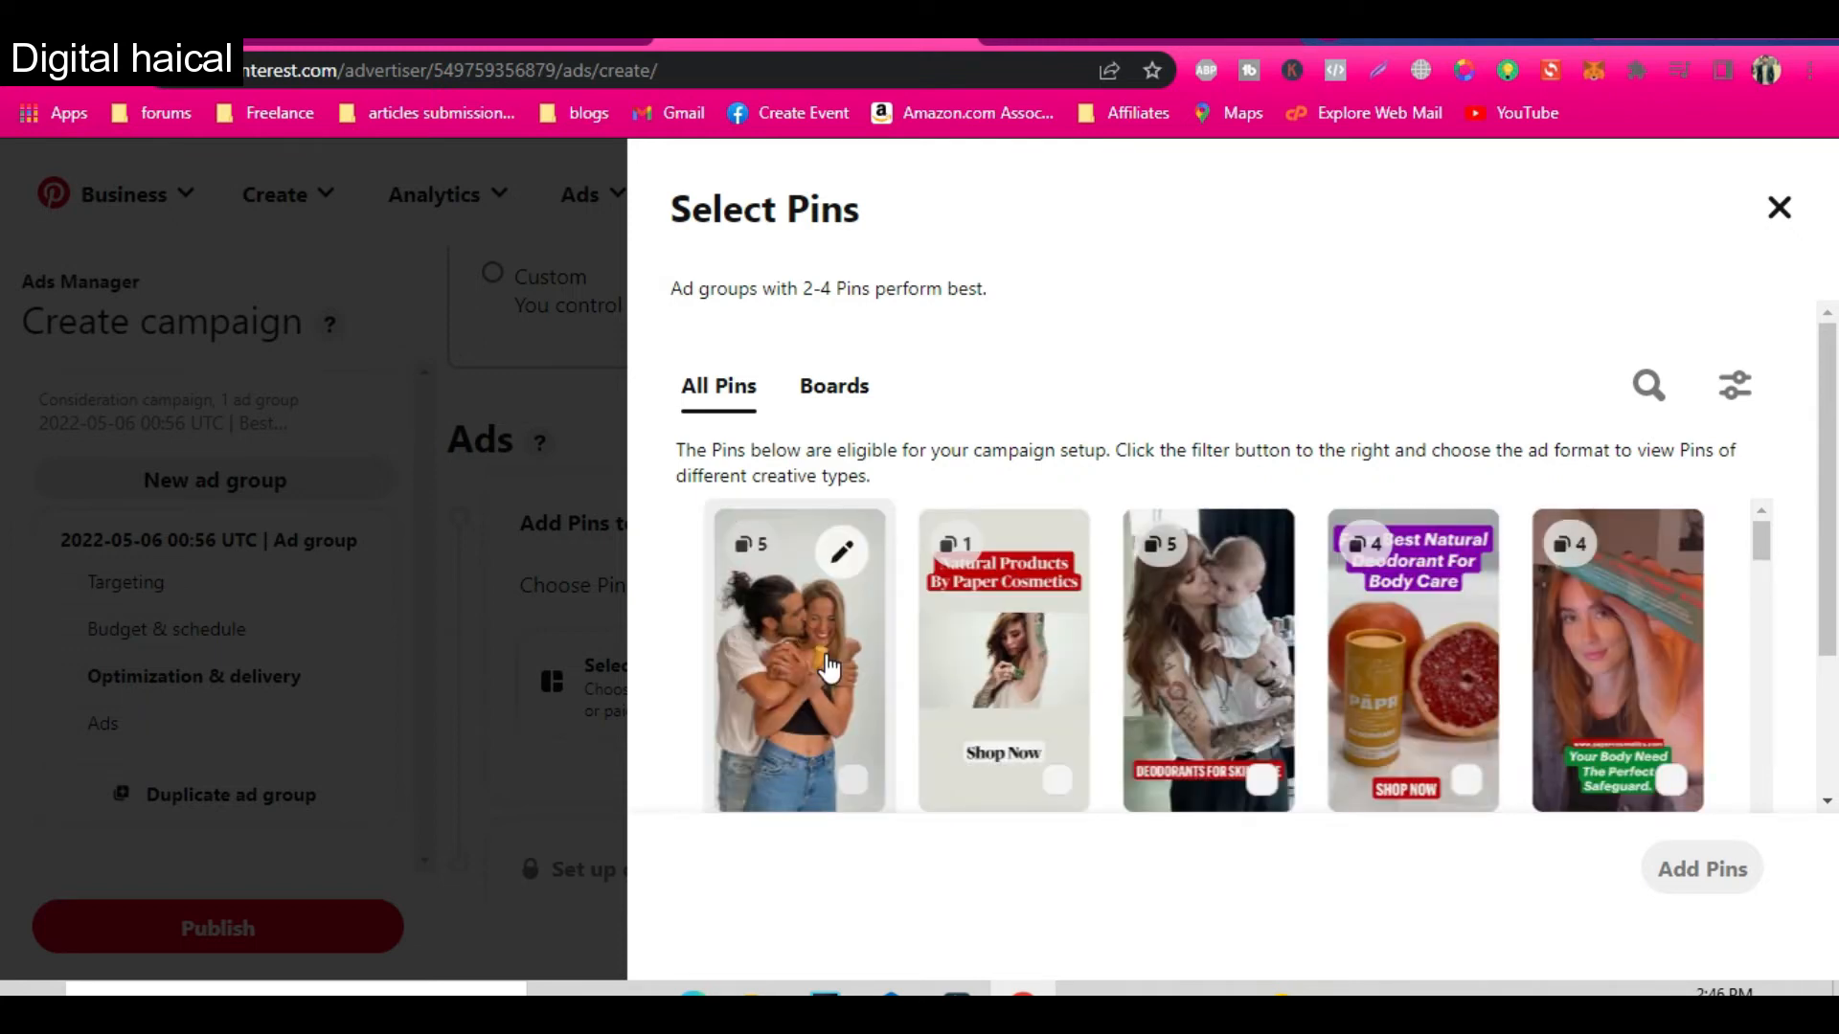
pyautogui.scroll(-10, 1133, 716)
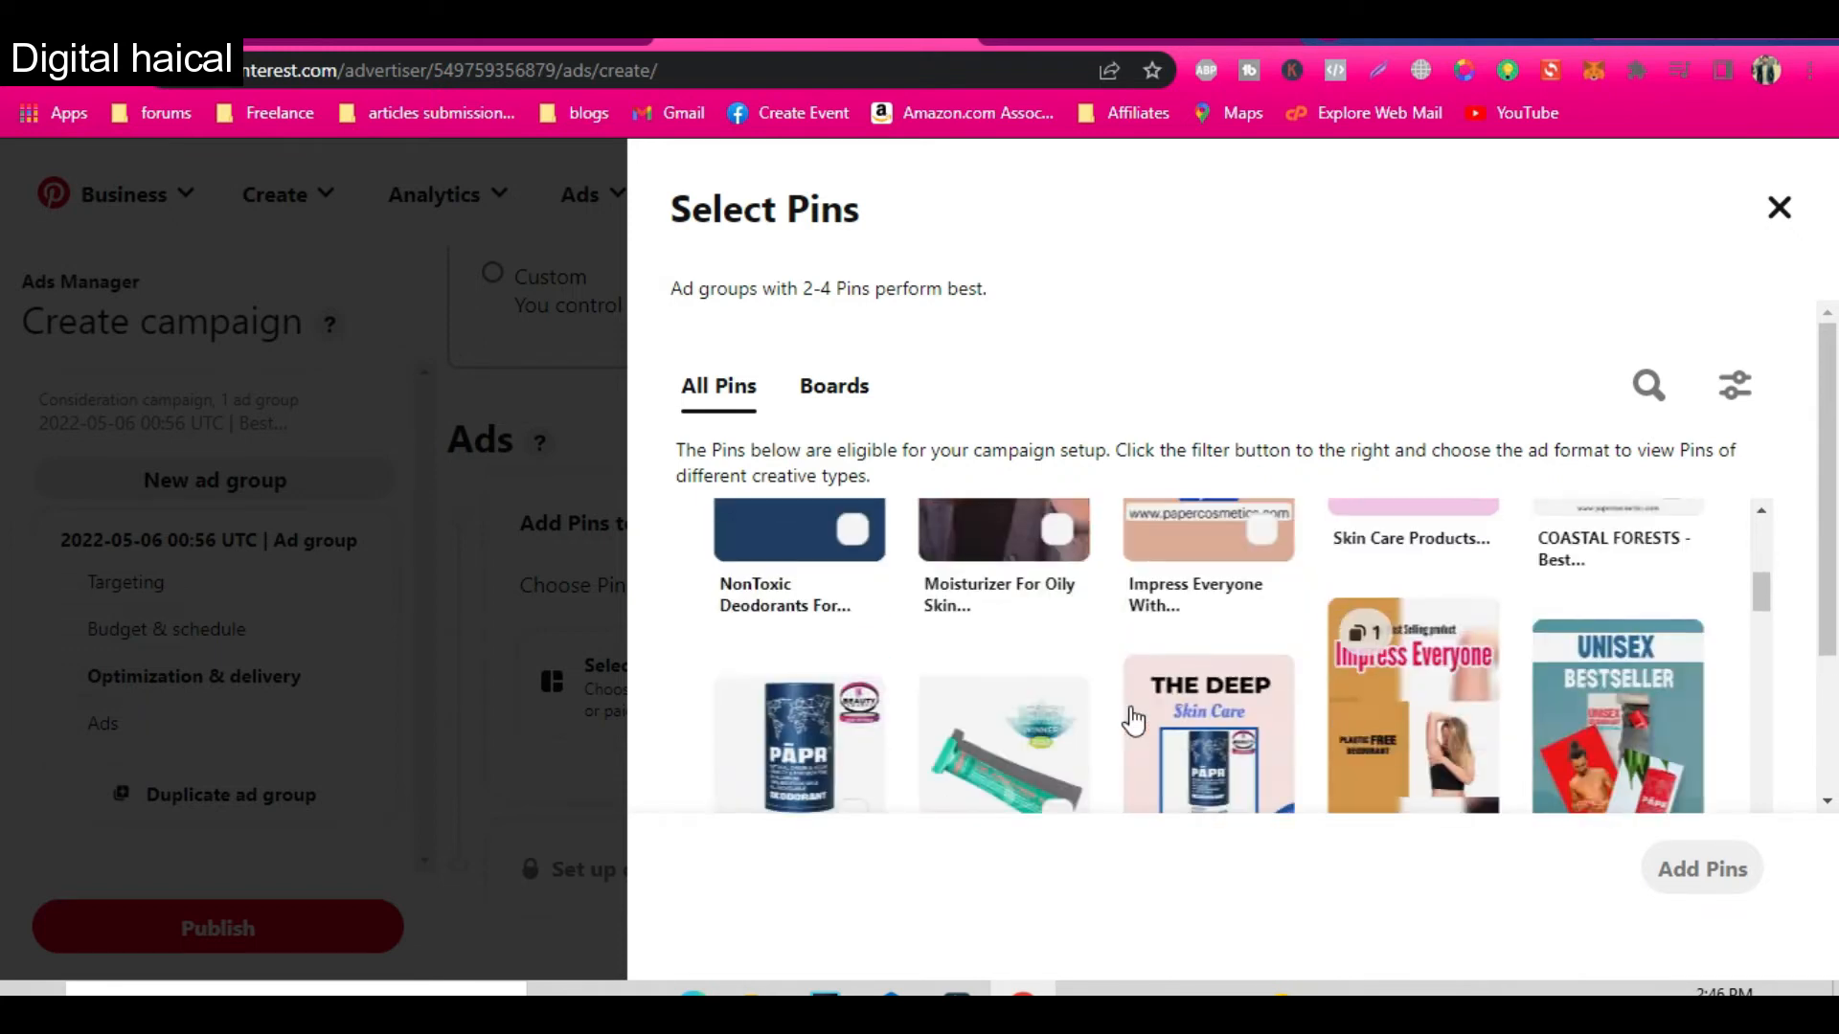
pyautogui.scroll(-15, 1133, 718)
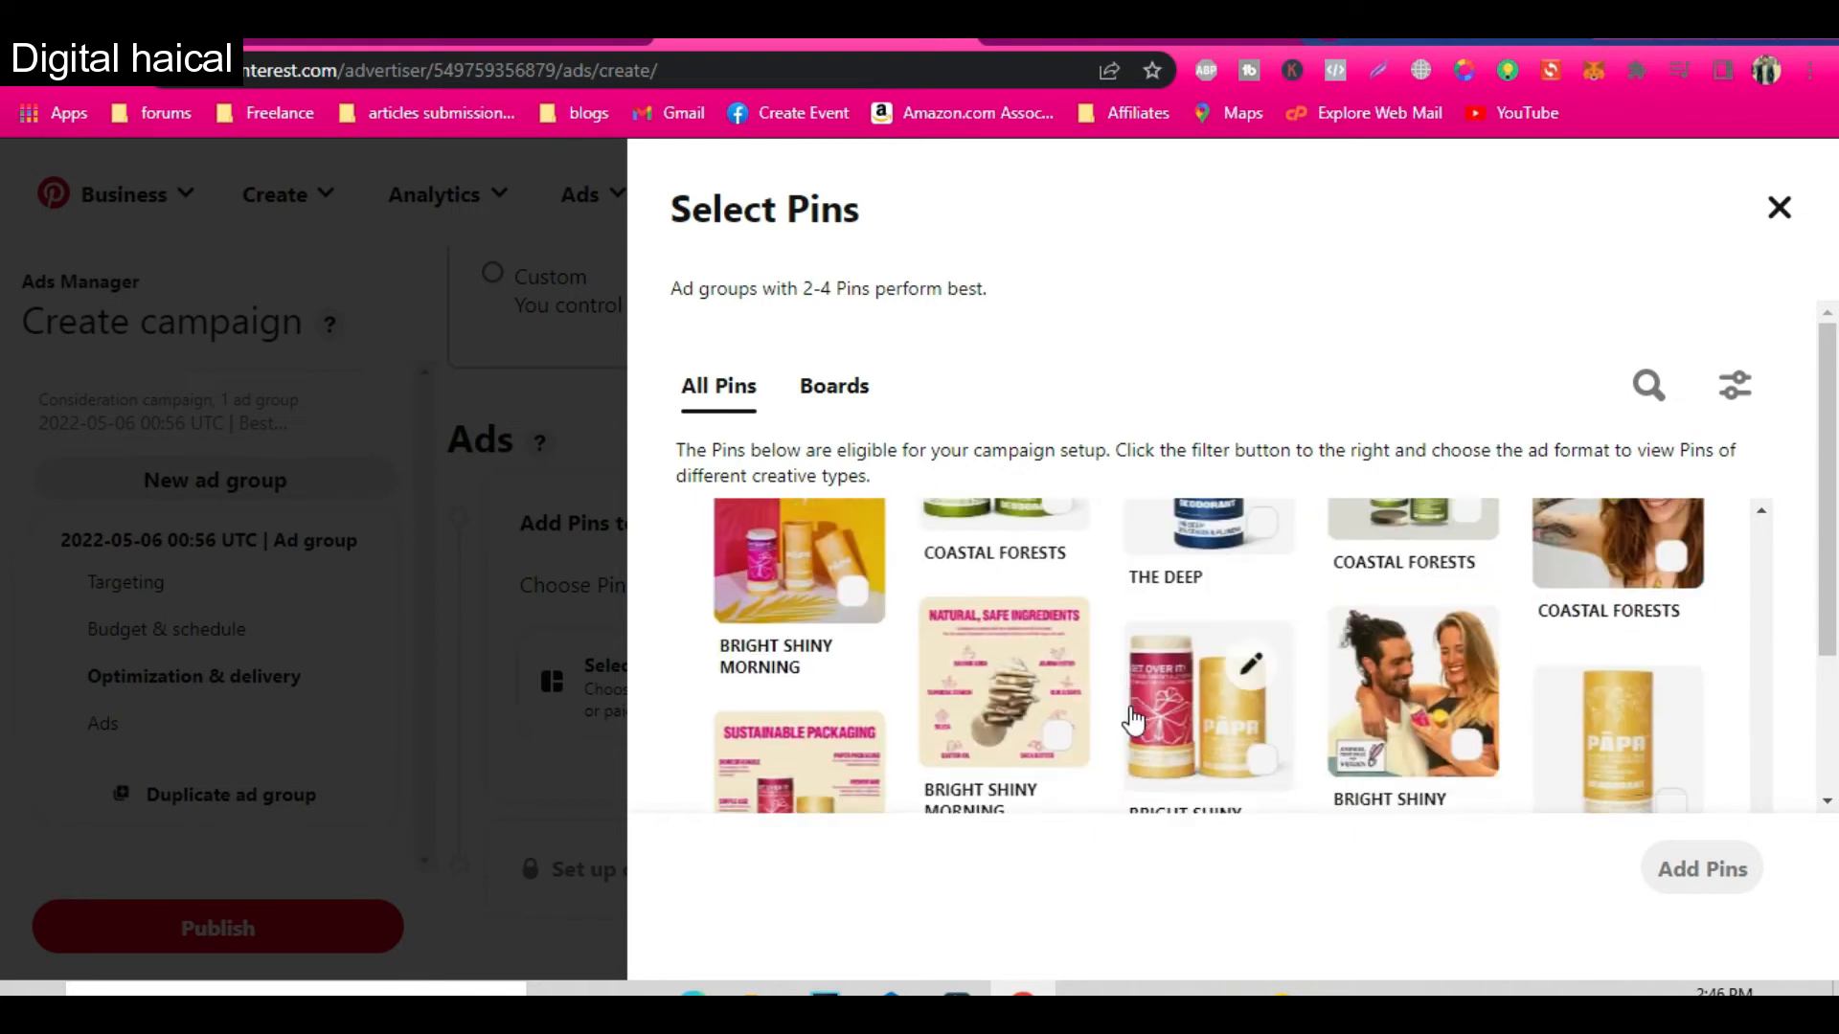
pyautogui.scroll(-10, 1135, 716)
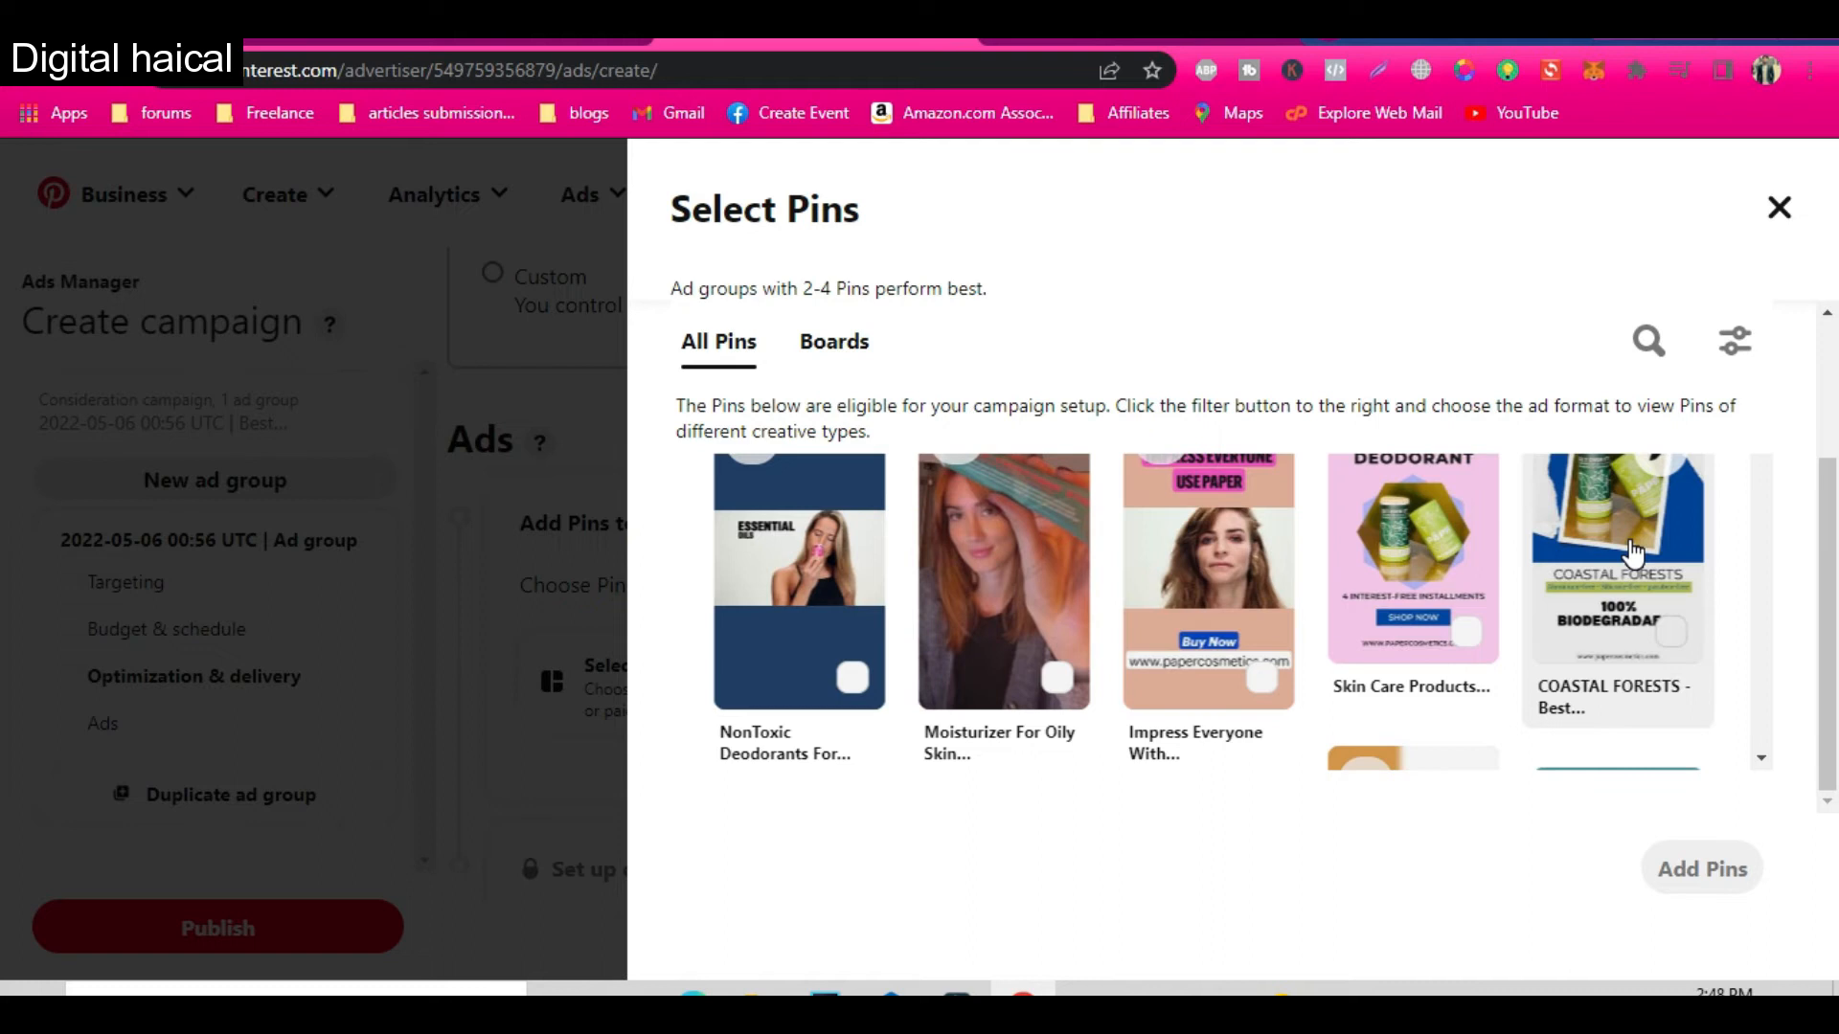
pyautogui.click(1670, 637)
pyautogui.click(1703, 870)
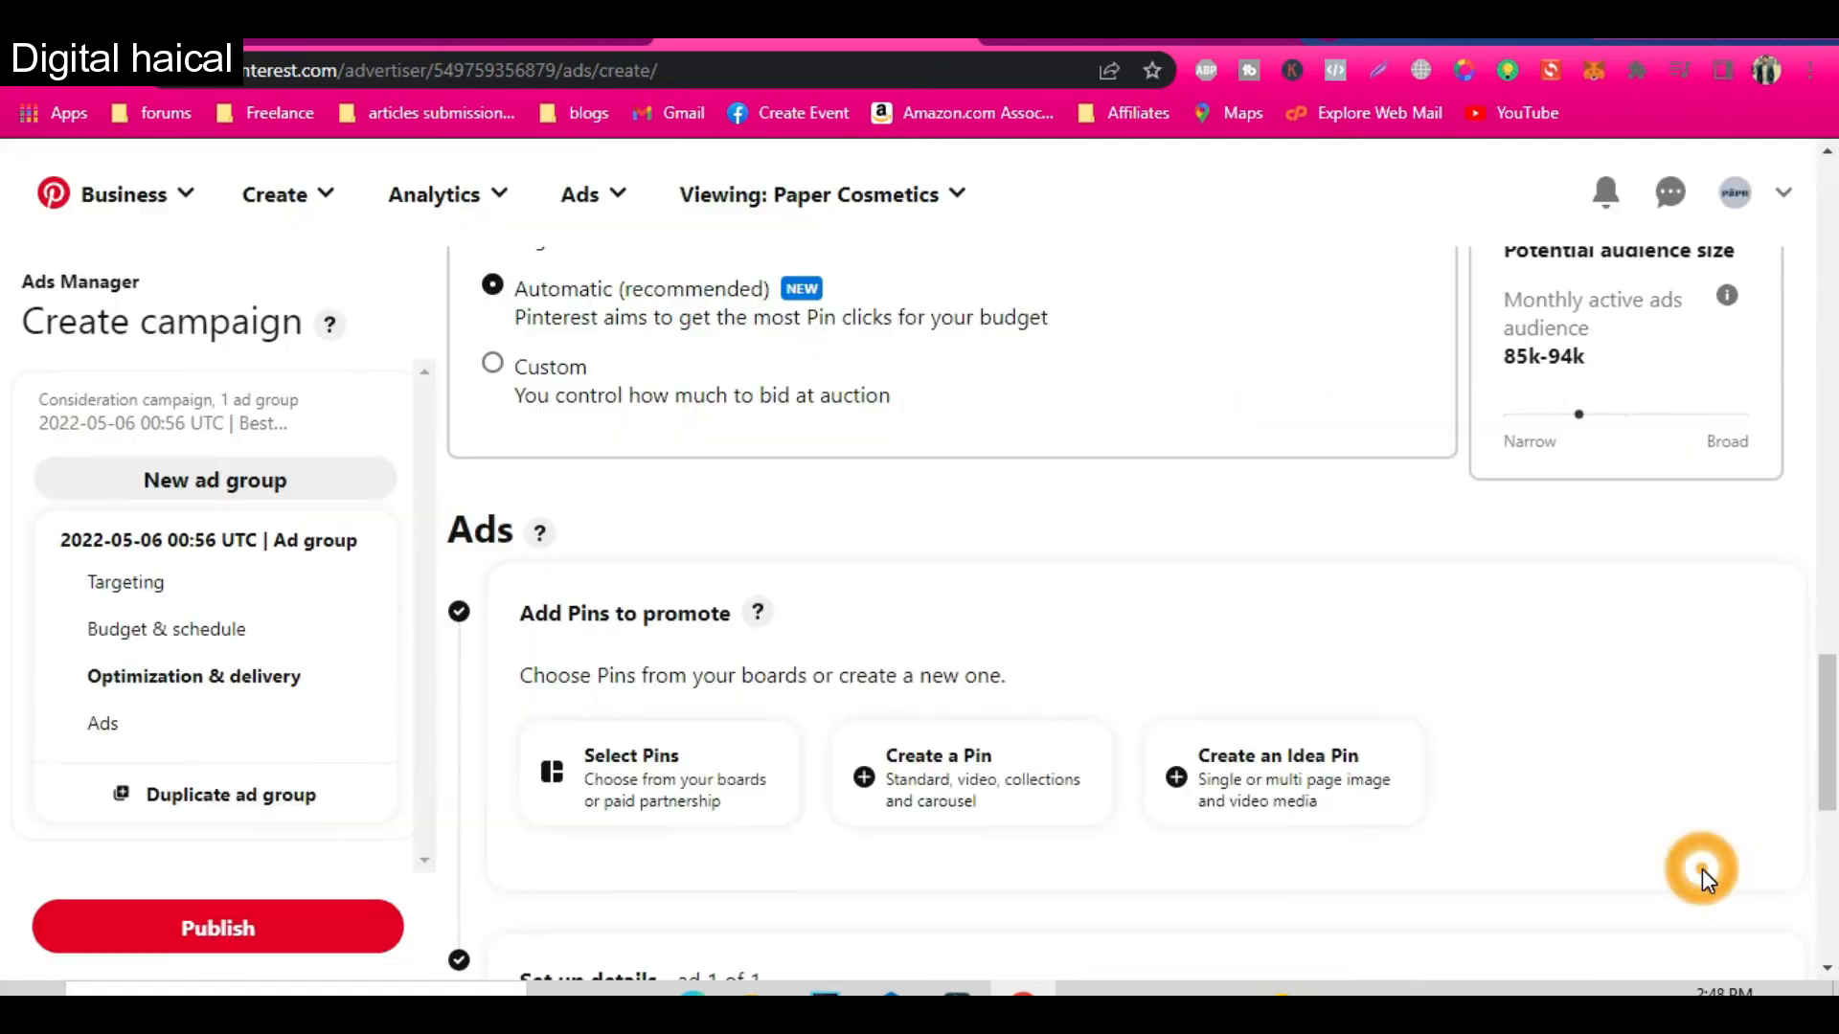
# Step: Check the COASTAL FORESTS ad's format and details, and copy its full destination URL
pyautogui.scroll(-5, 958, 709)
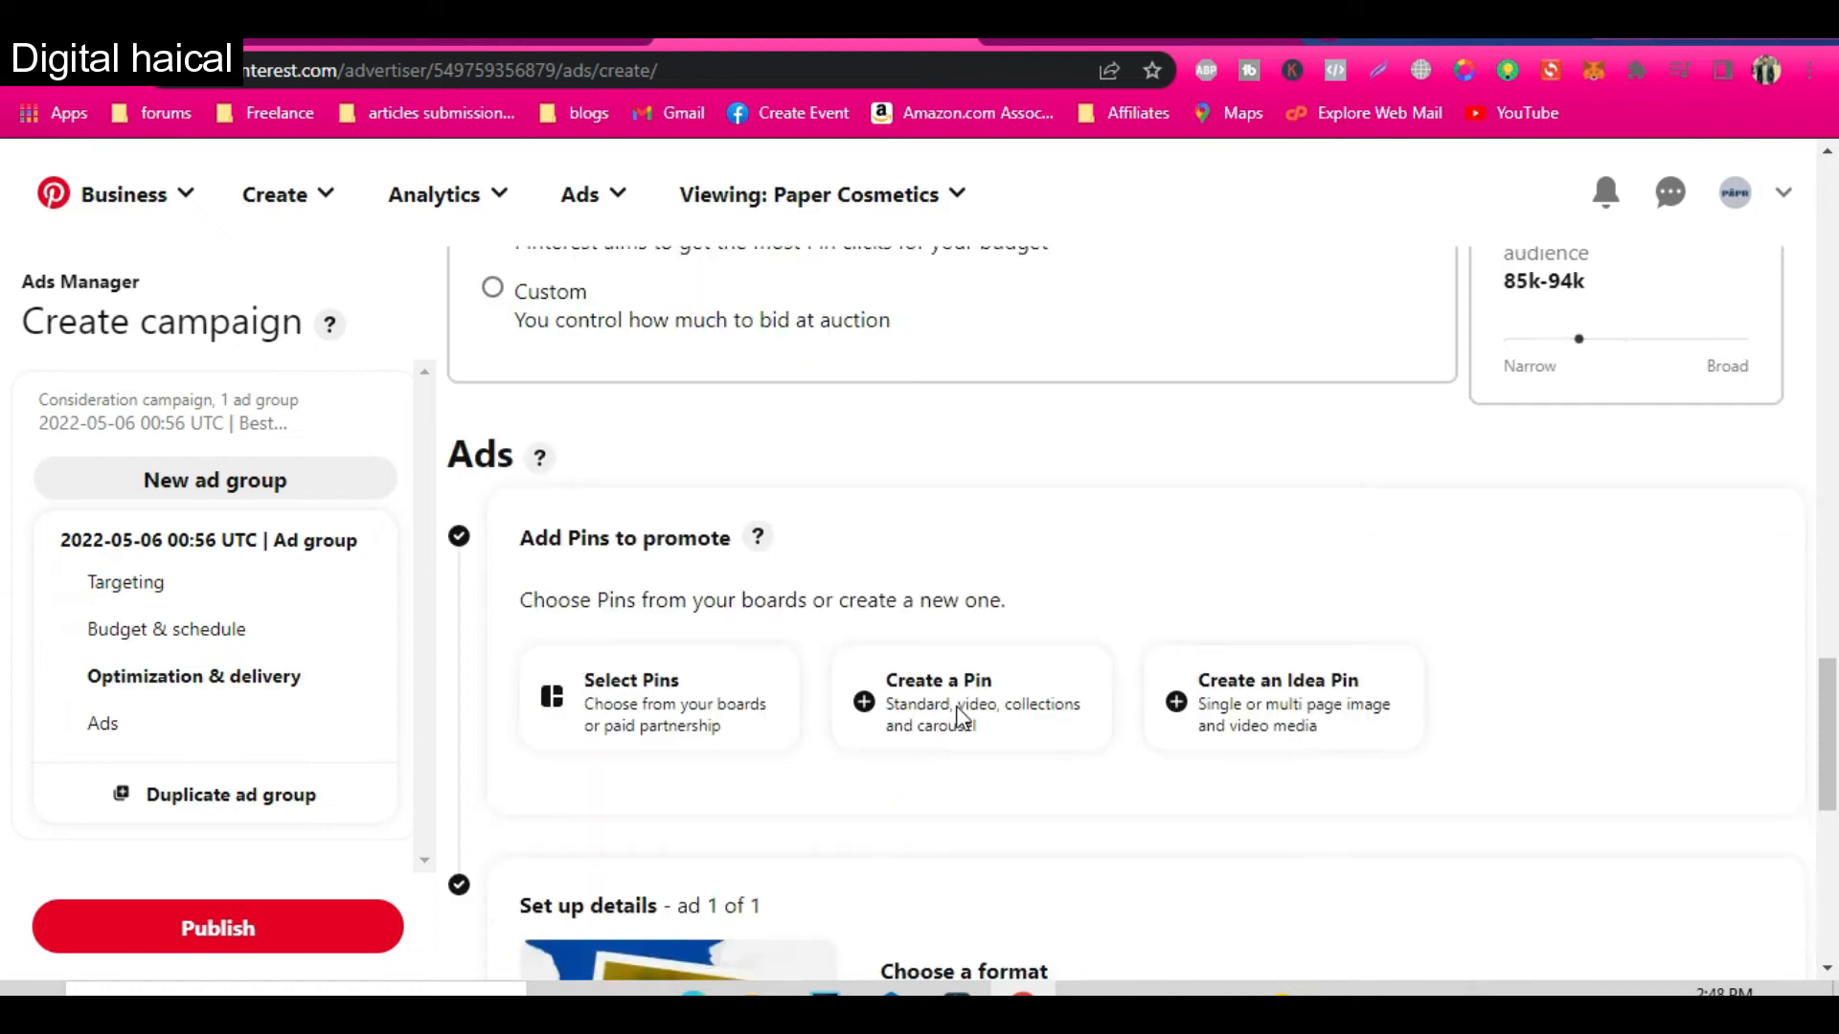
pyautogui.scroll(-3, 944, 772)
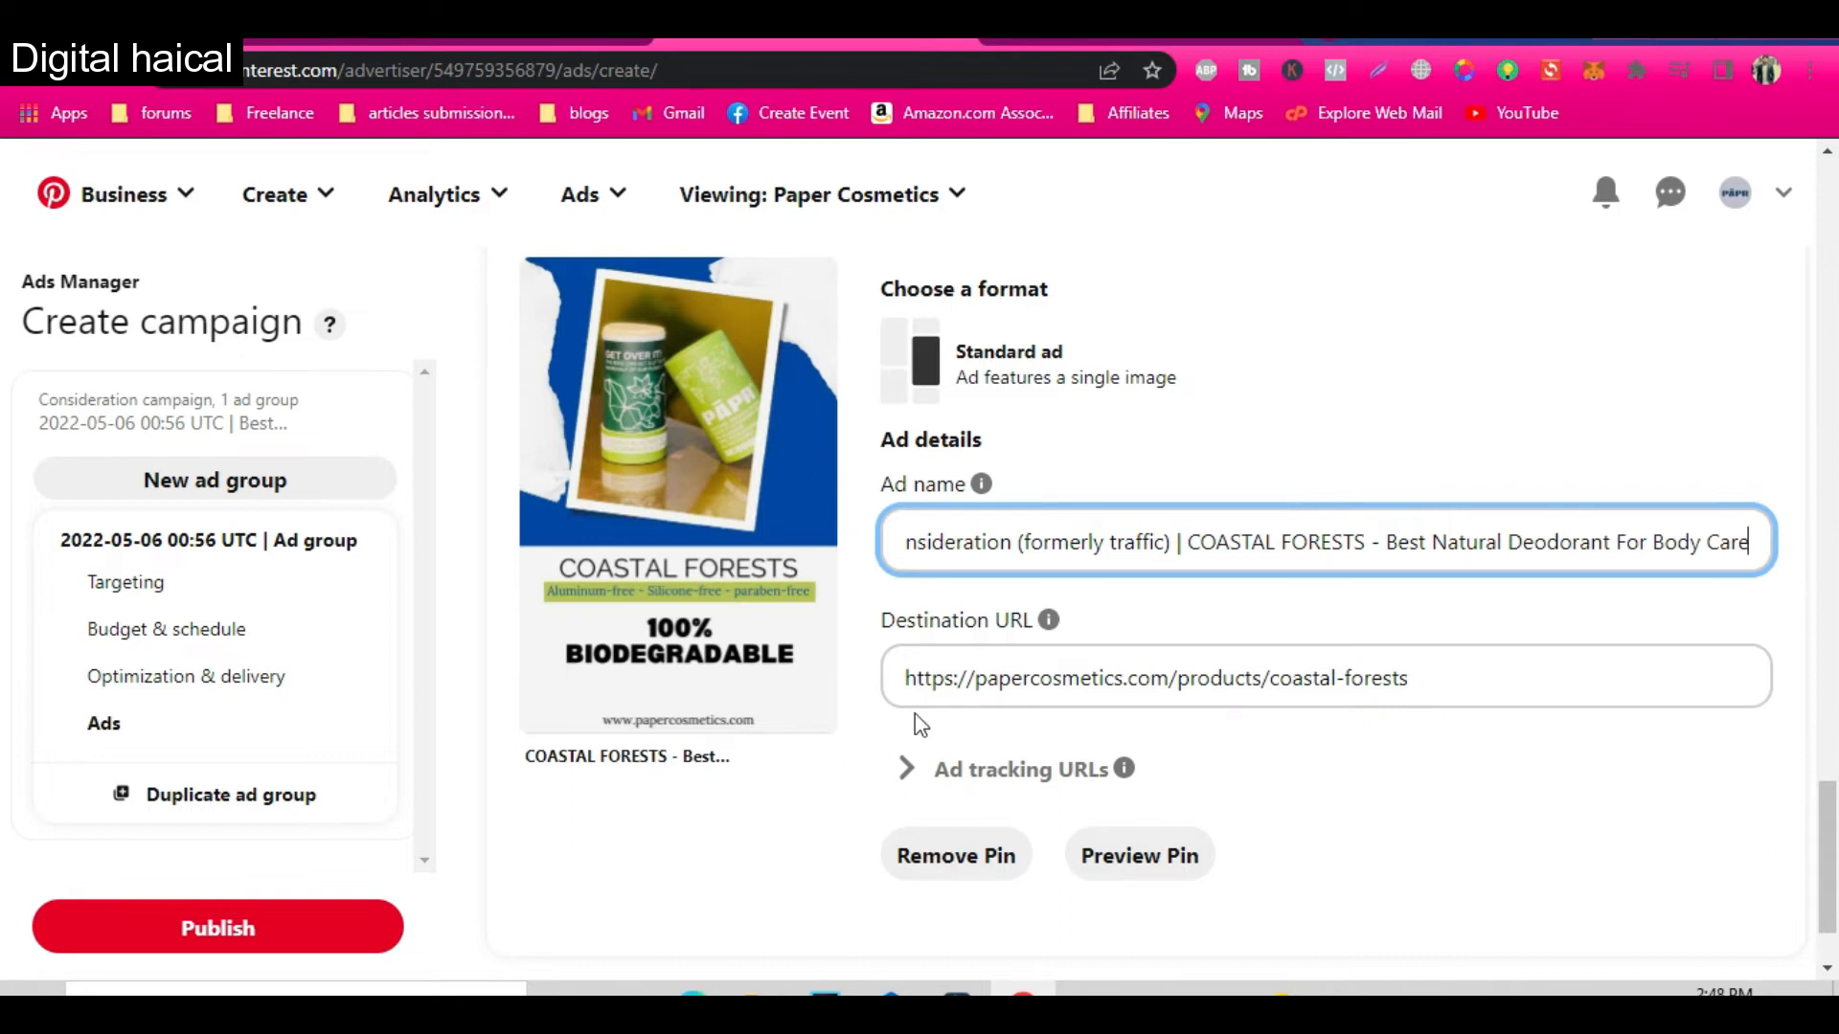
pyautogui.scroll(-1, 961, 774)
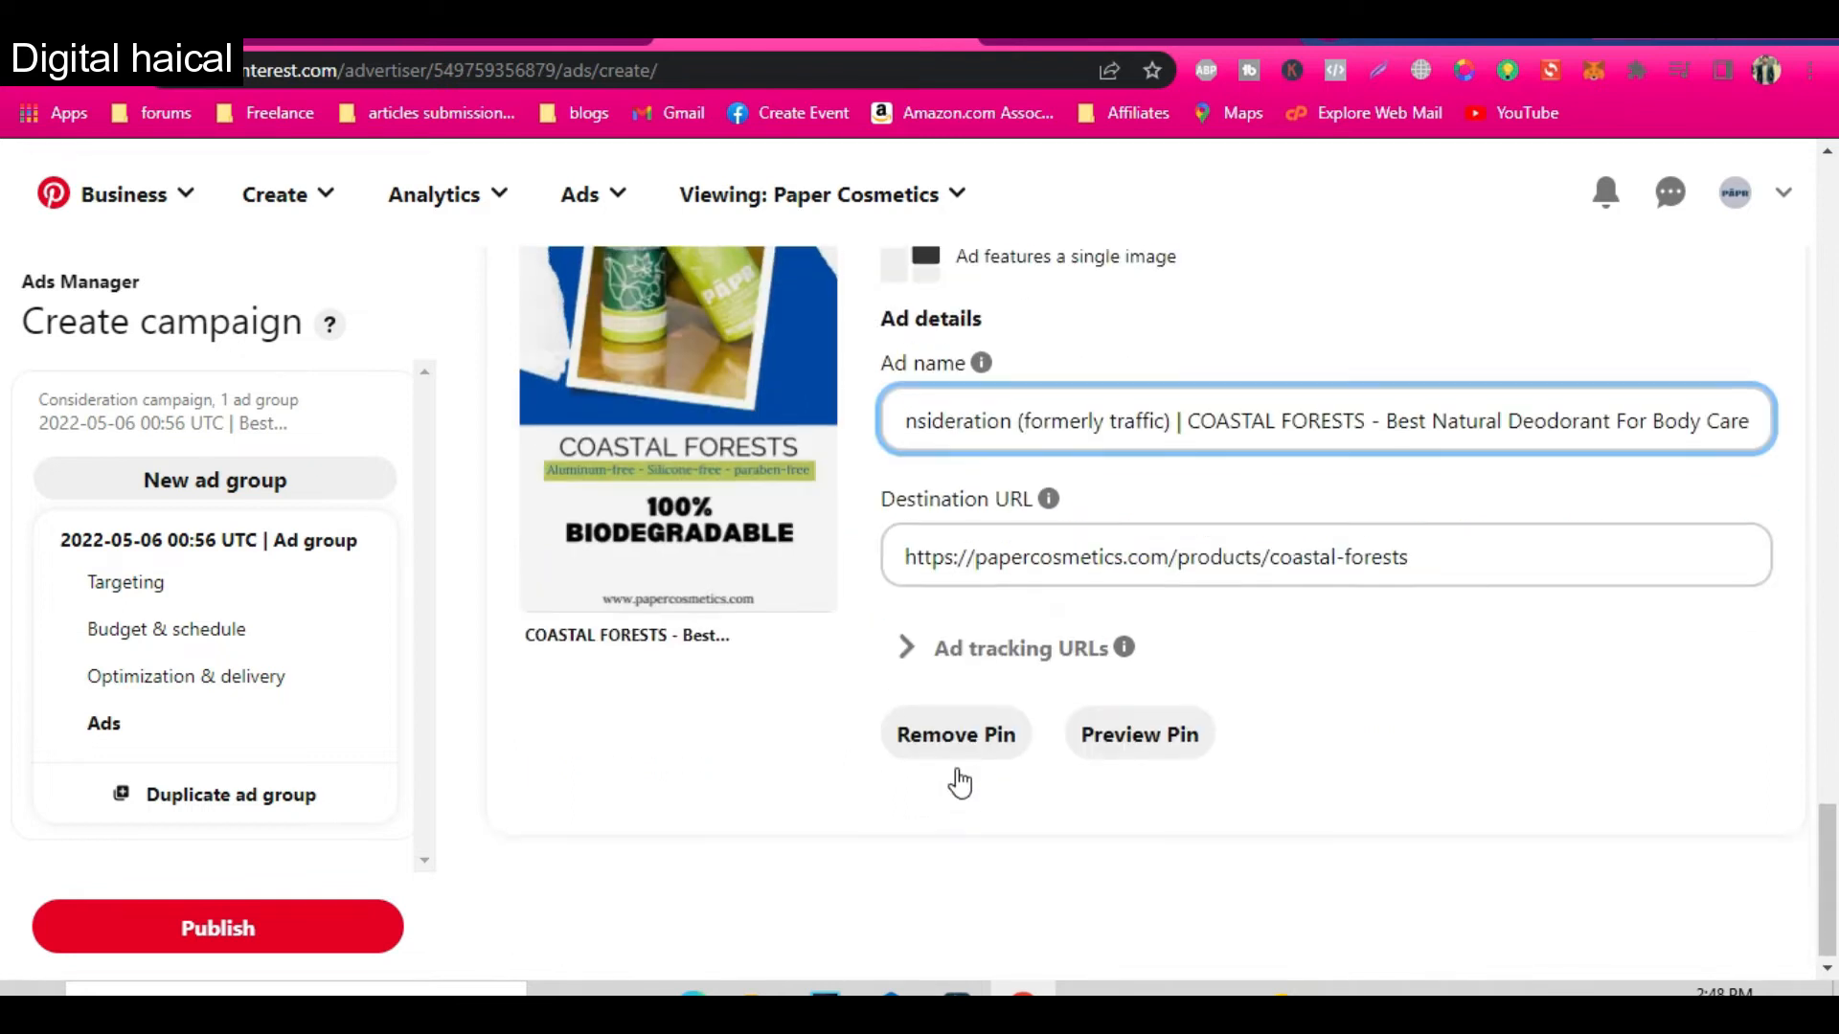
pyautogui.moveTo(1040, 551); pyautogui.dragTo(1234, 552)
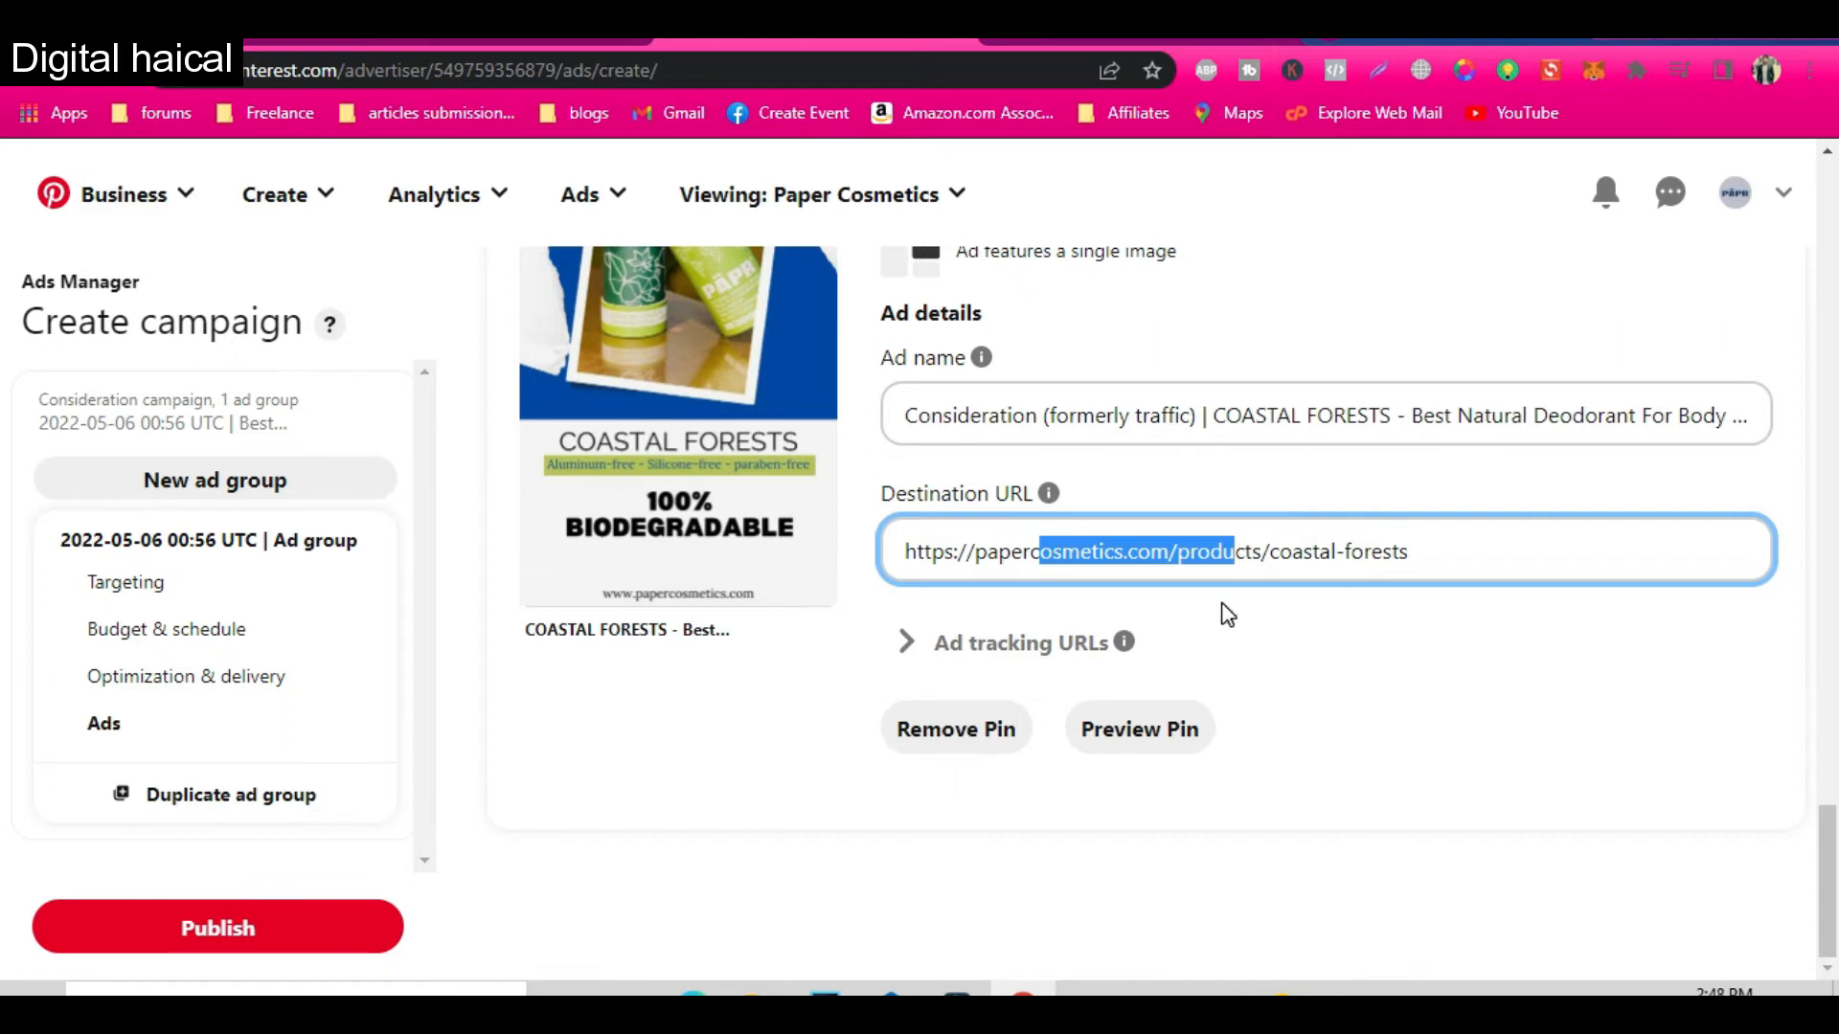
pyautogui.click(1446, 561)
pyautogui.hotkey('ctrl', 'a')
pyautogui.hotkey('ctrl', 'c')
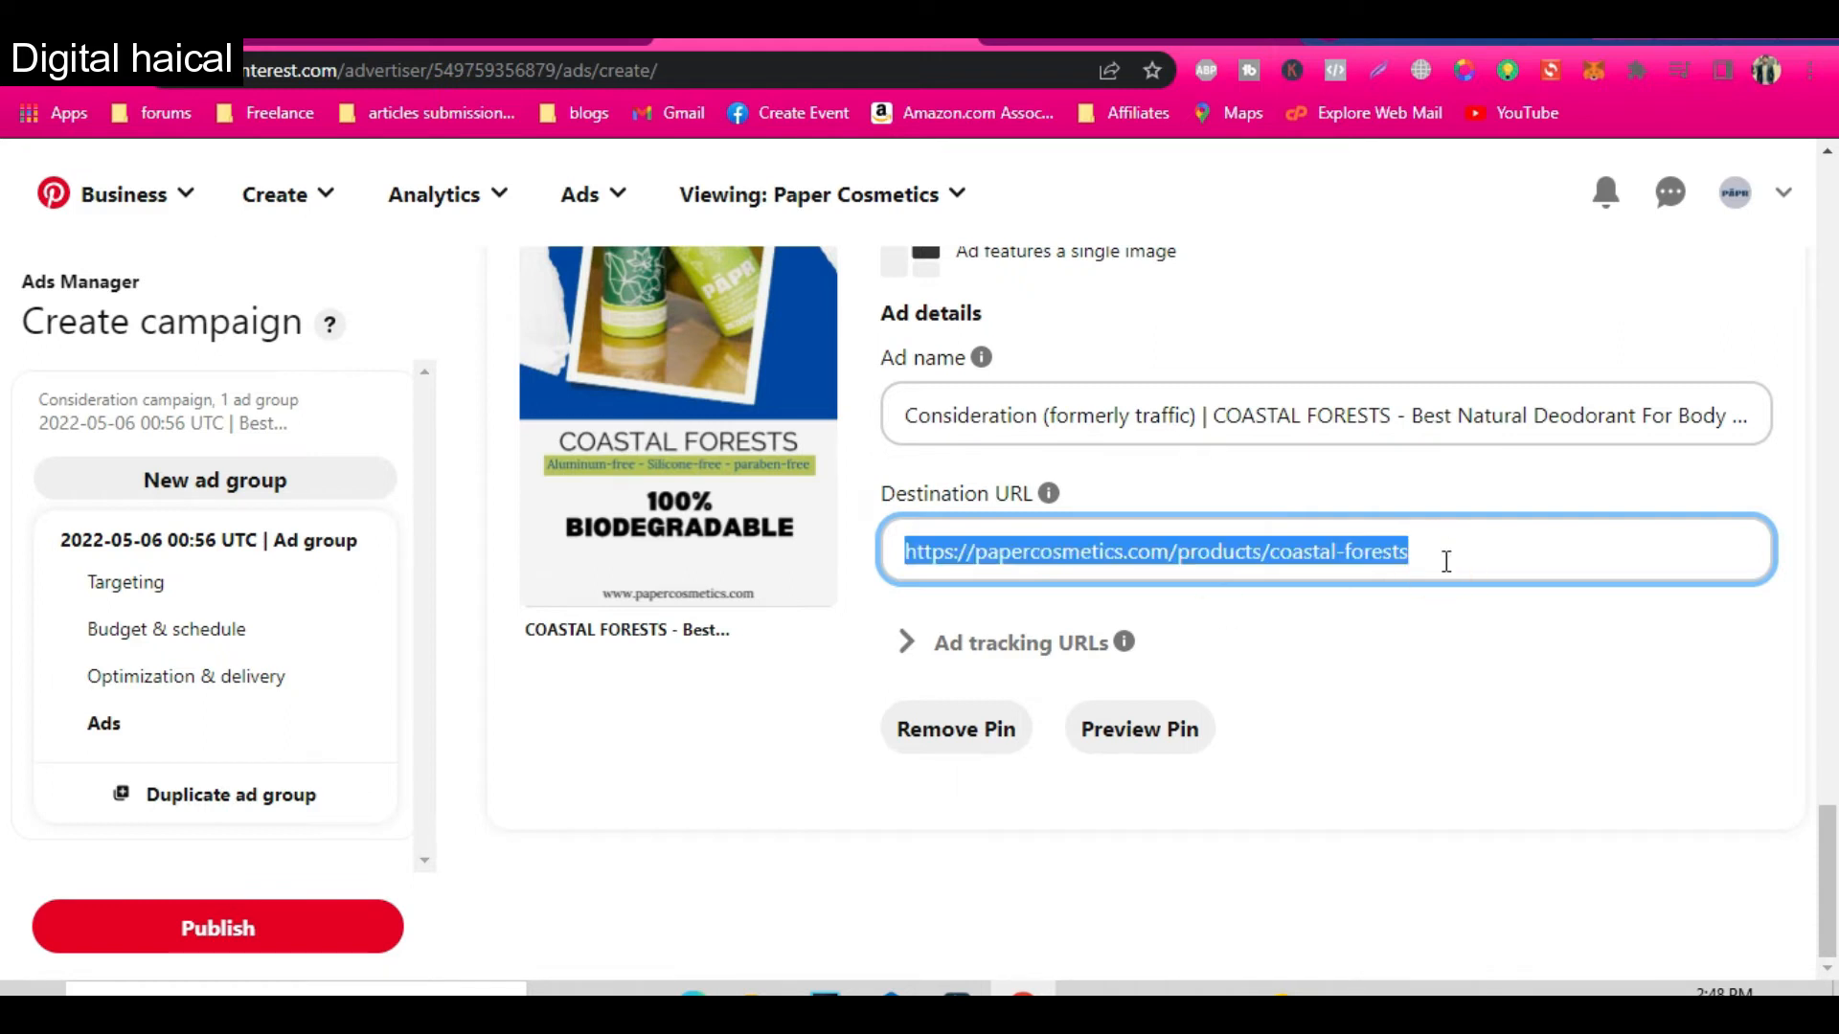
# Step: Open the copied destination URL in a new browser tab, examine the COASTAL FORESTS product page, and return to the campaign
pyautogui.click(1327, 38)
pyautogui.hotkey('ctrl', 'v')
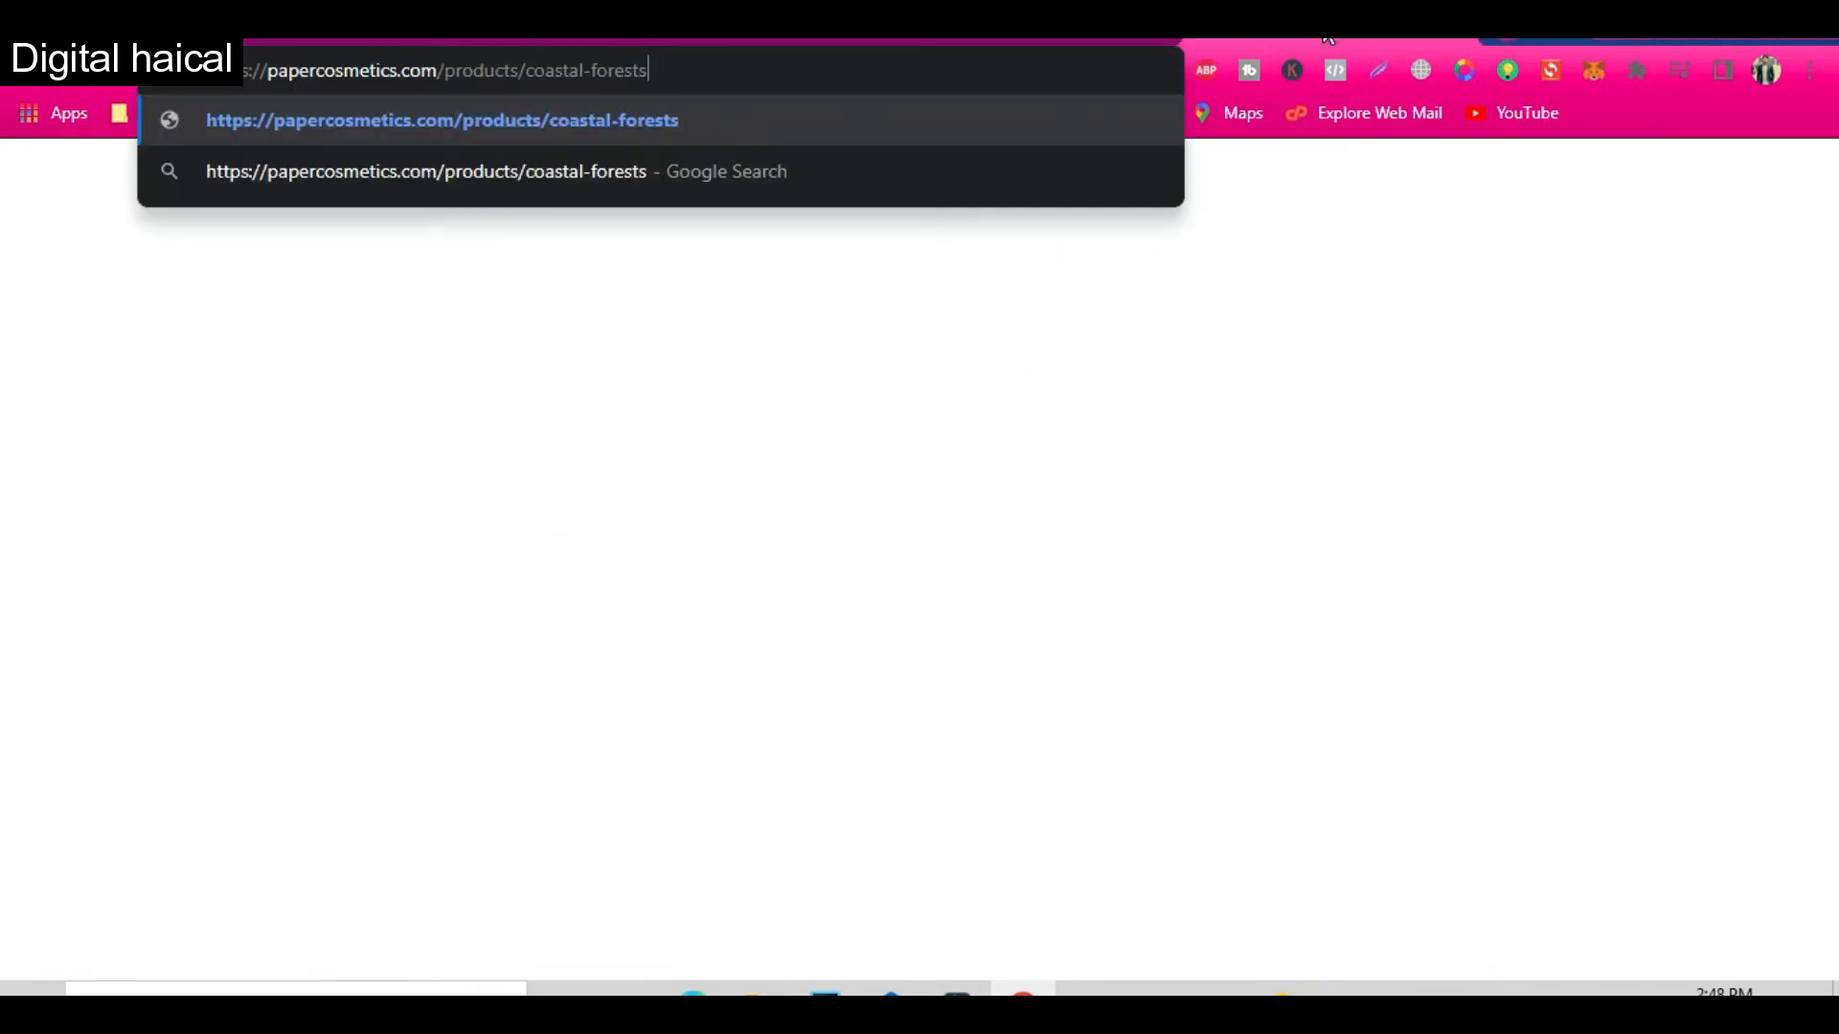
pyautogui.press('Return')
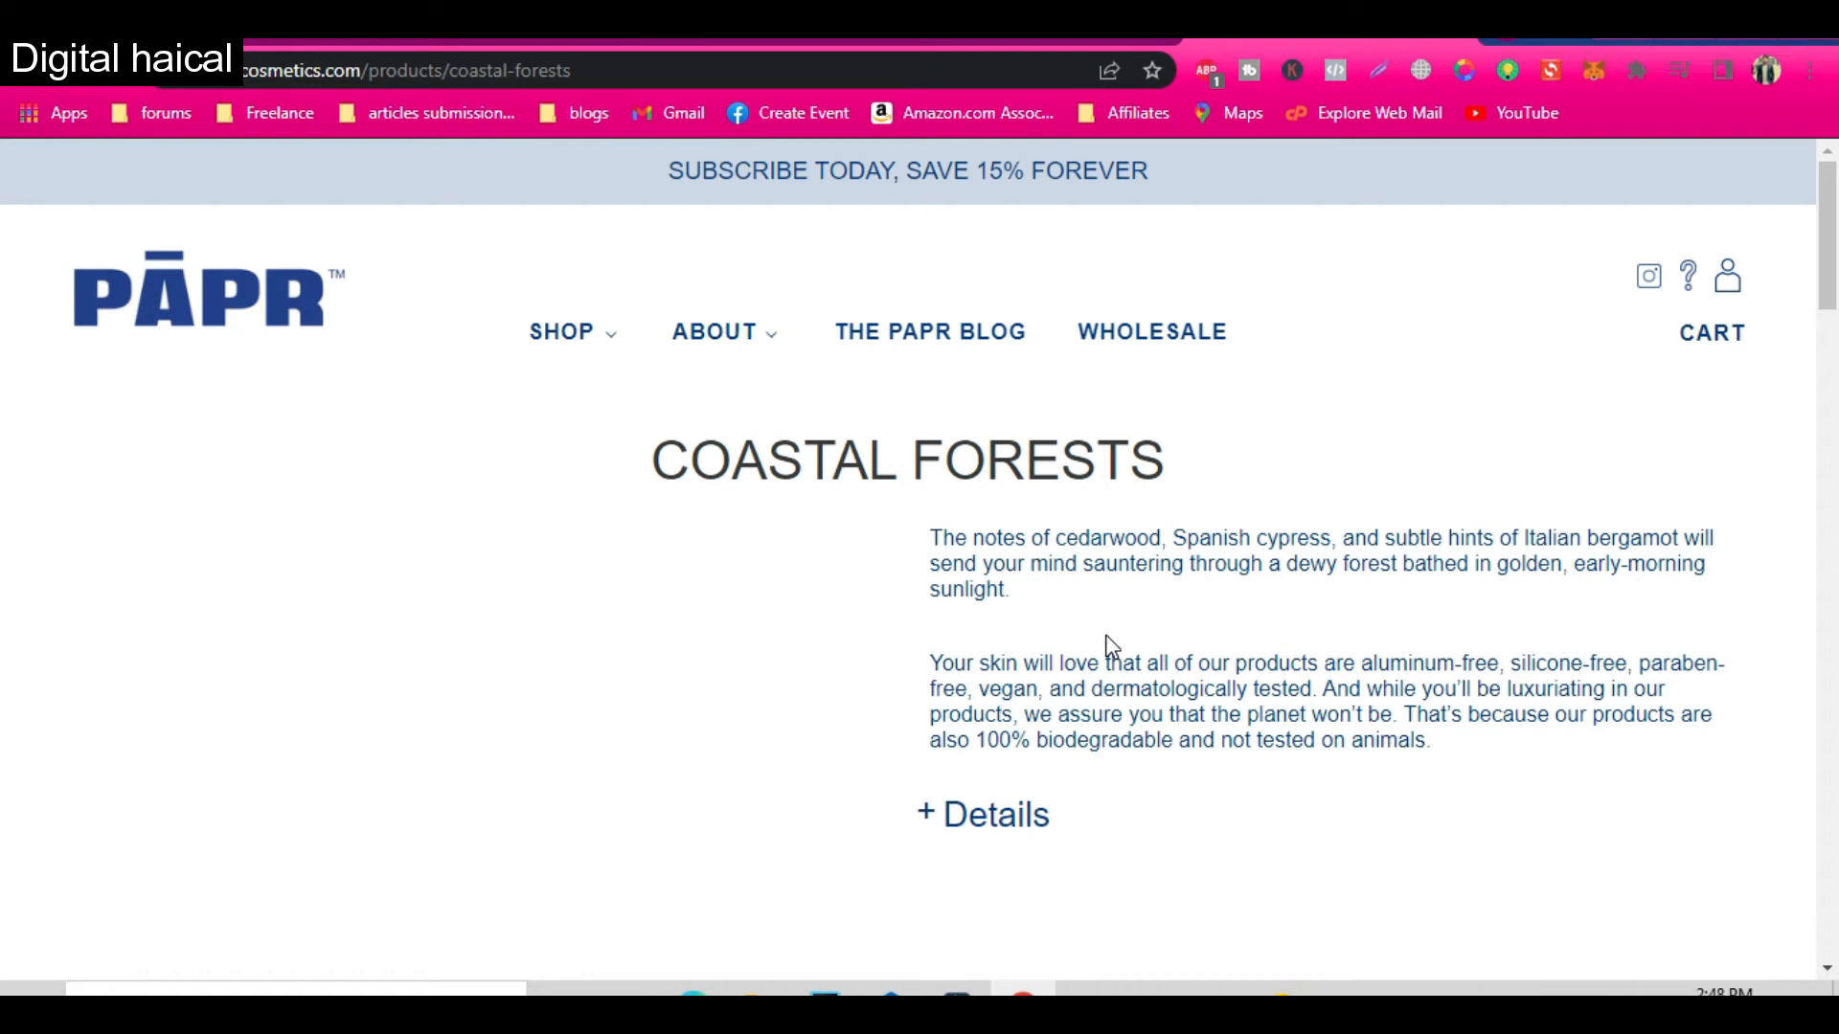
pyautogui.scroll(-3, 1109, 647)
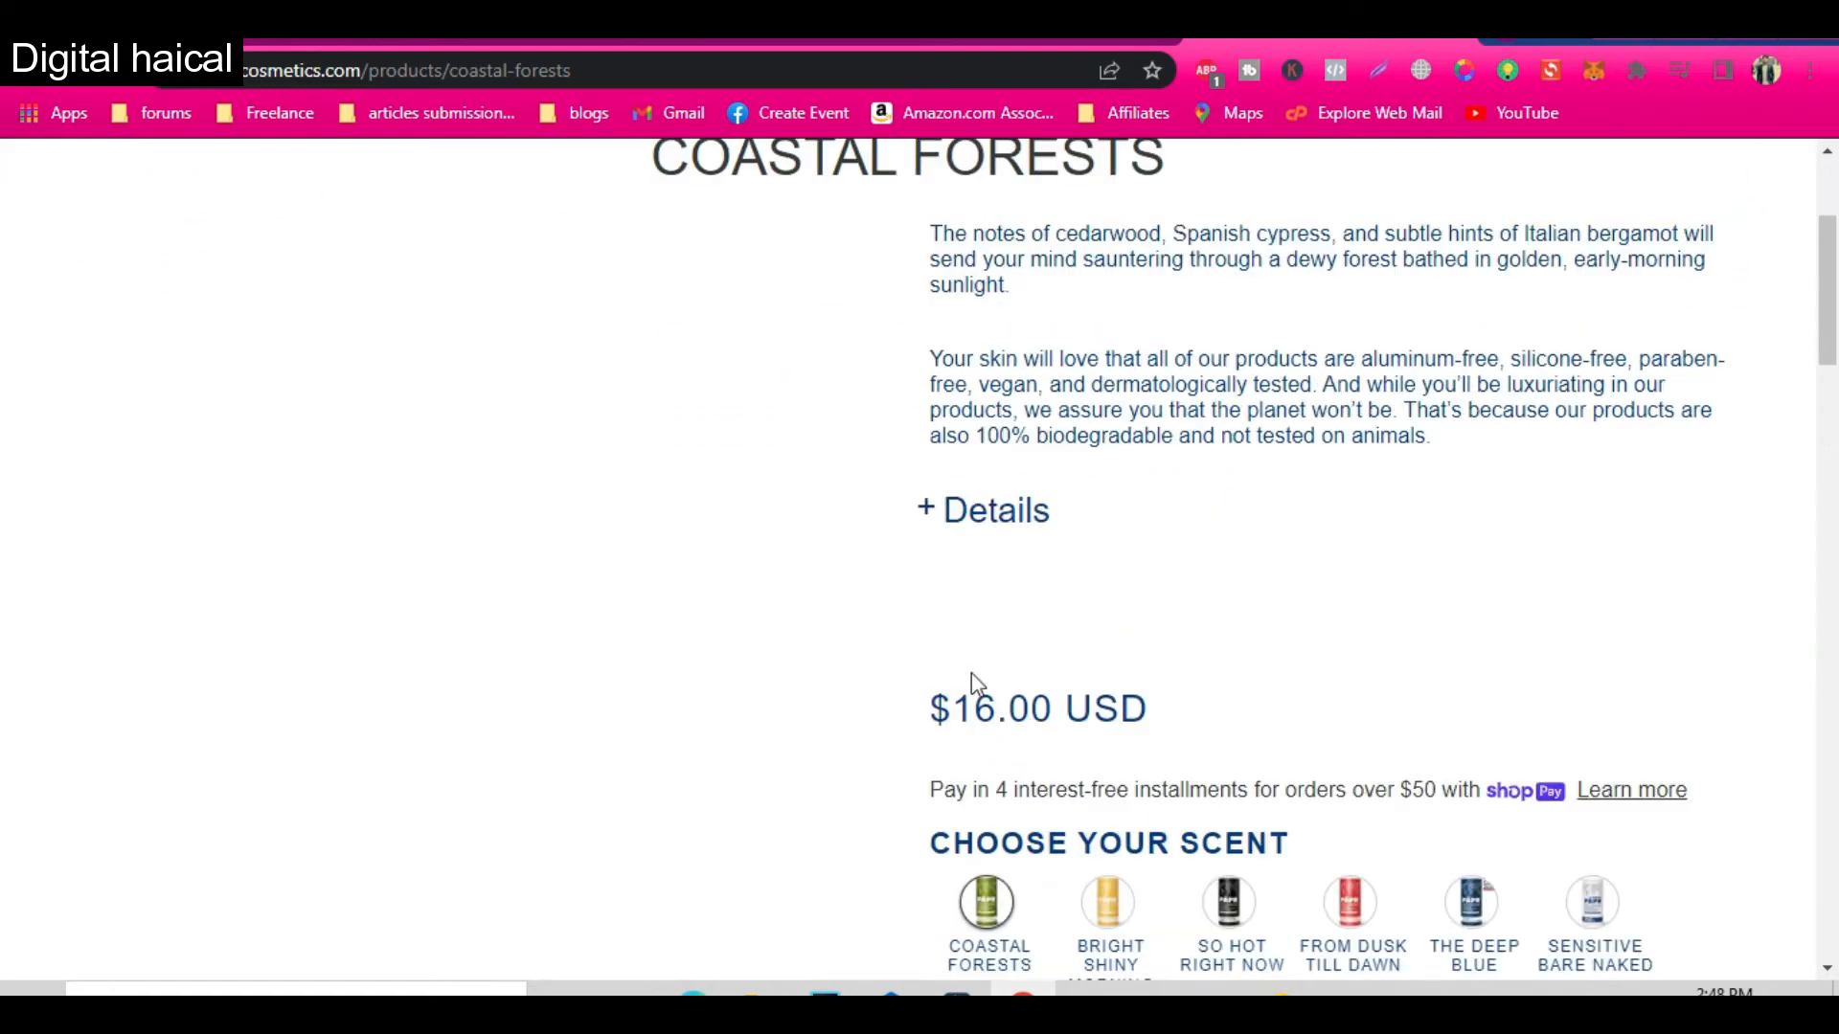
pyautogui.scroll(-1, 1128, 555)
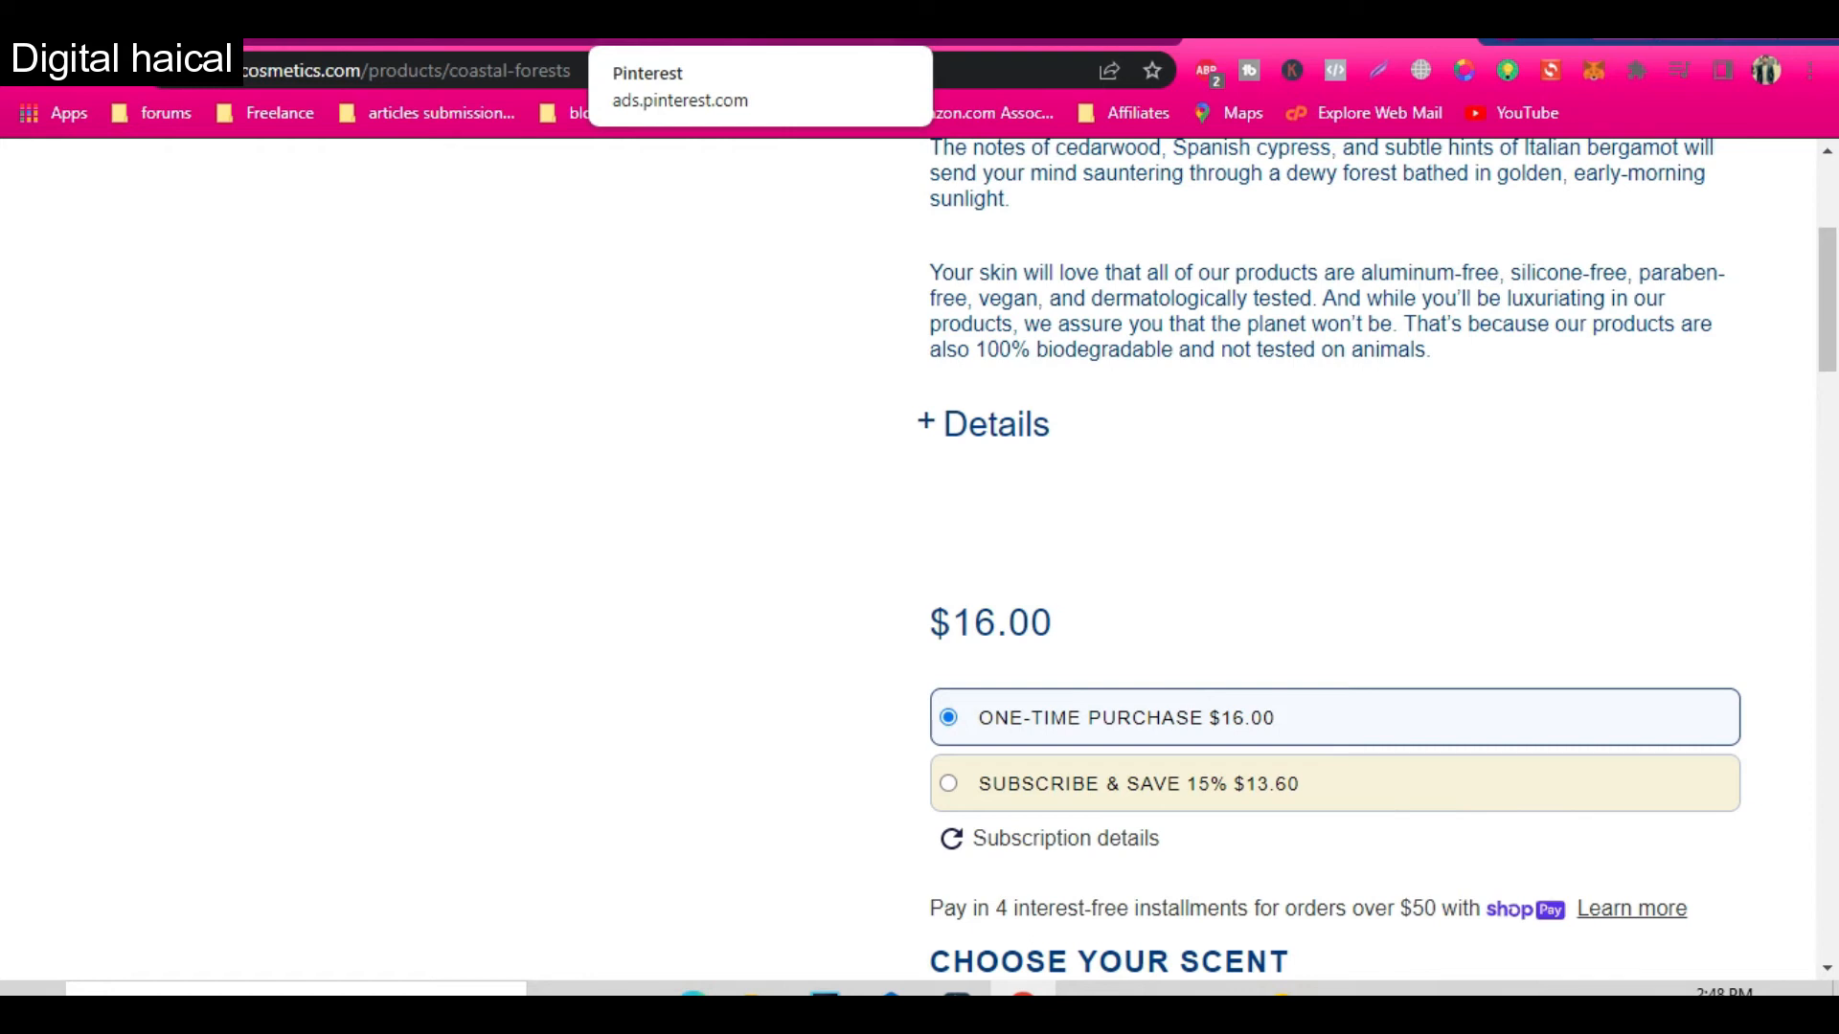
pyautogui.click(1031, 40)
pyautogui.click(823, 40)
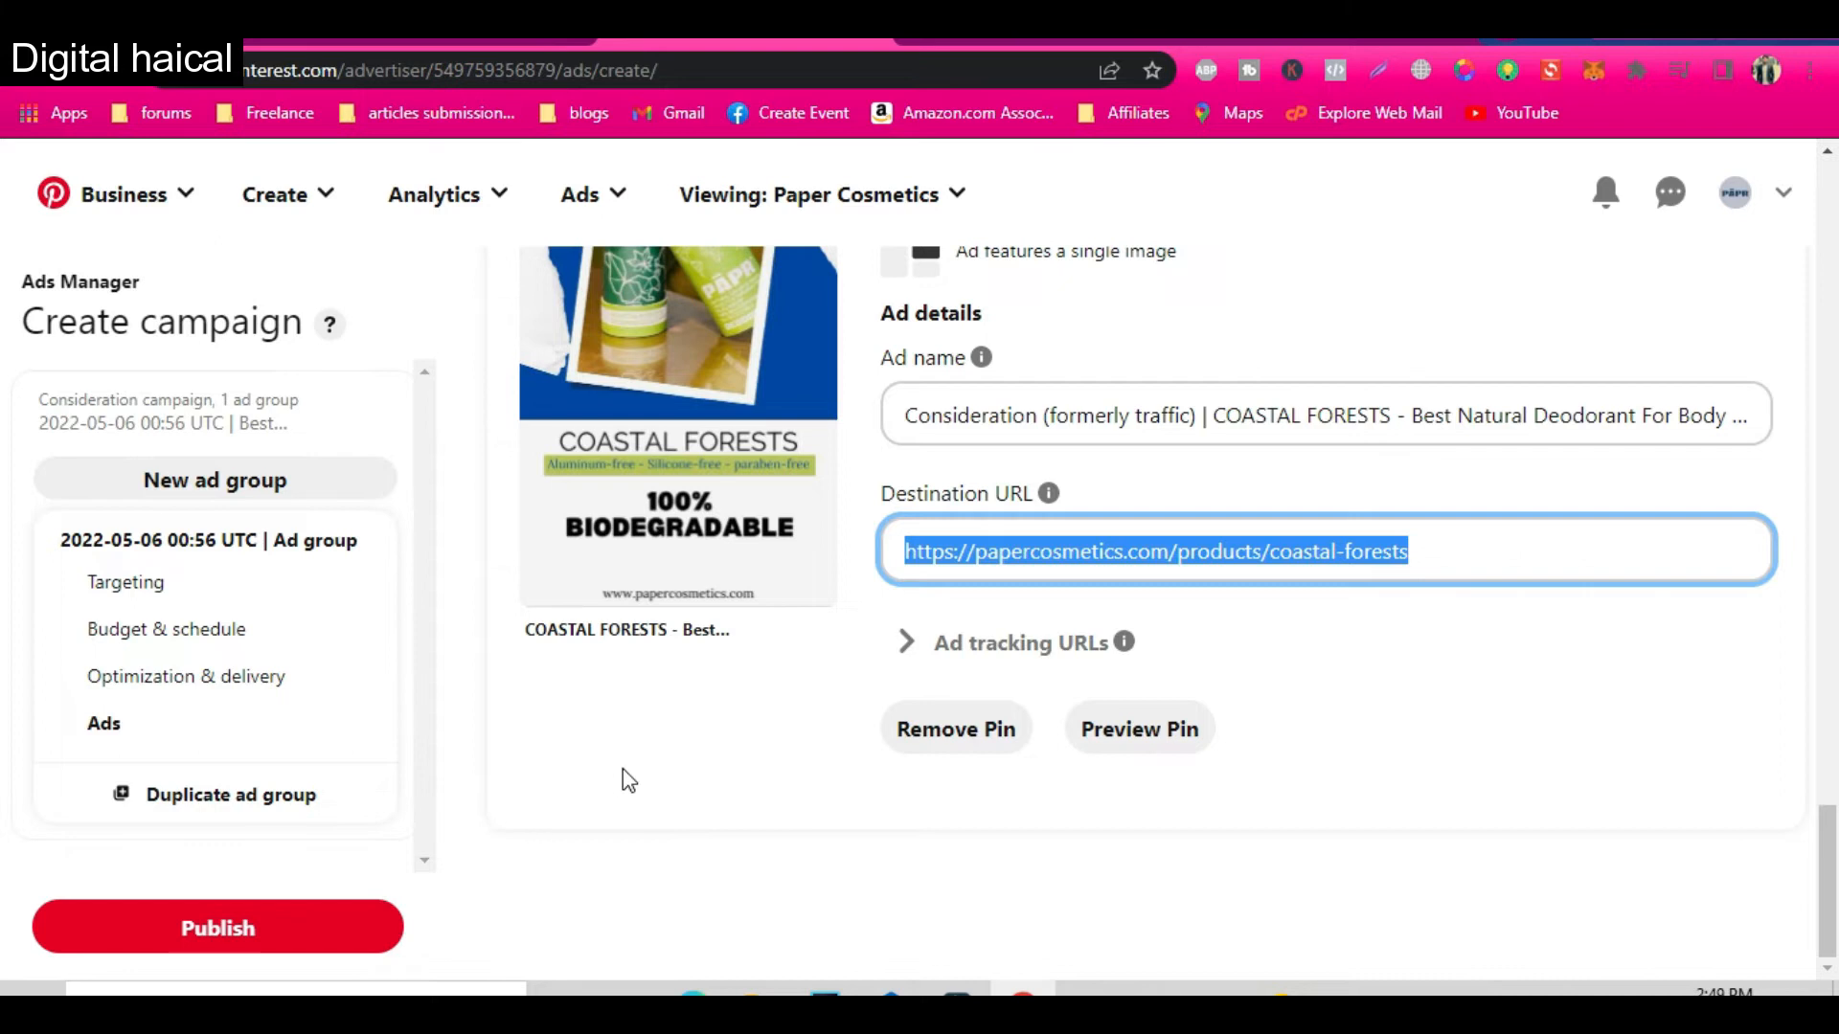
# Step: Review the options for adding pins and the ad details, and try to publish the Consideration campaign
pyautogui.scroll(5, 622, 768)
pyautogui.scroll(2, 622, 768)
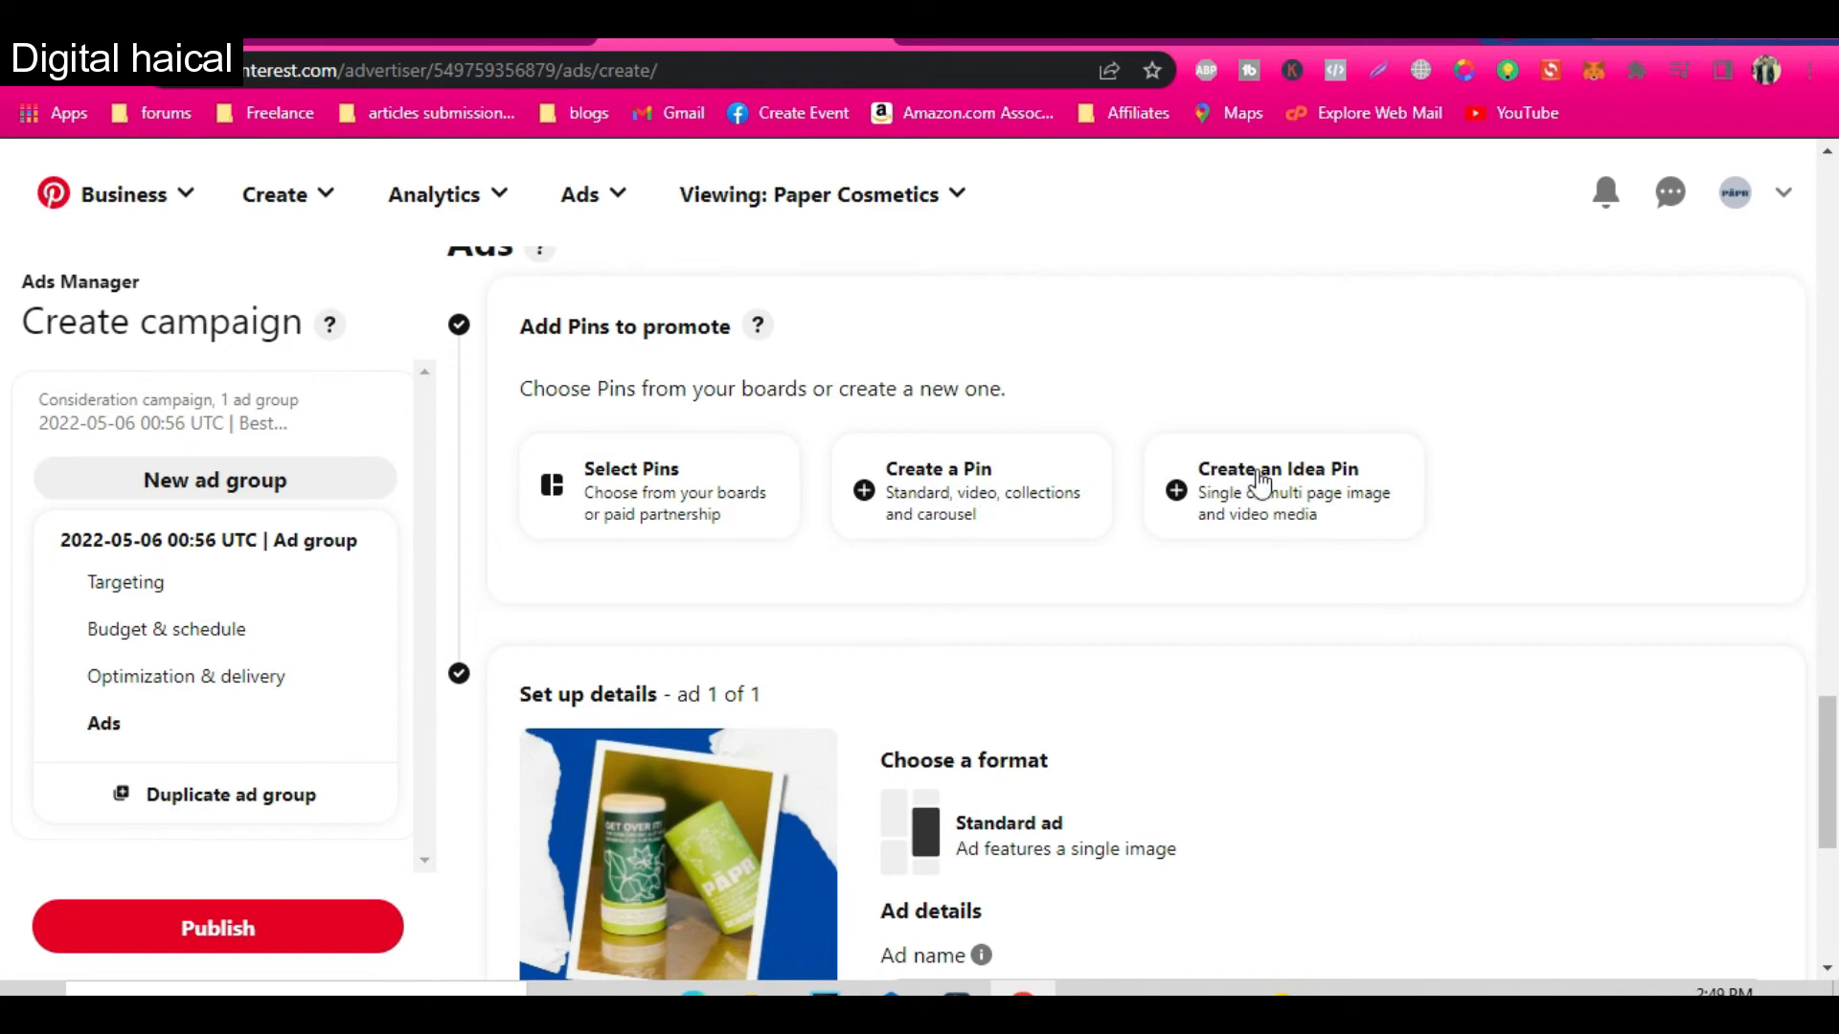
pyautogui.scroll(-6, 715, 708)
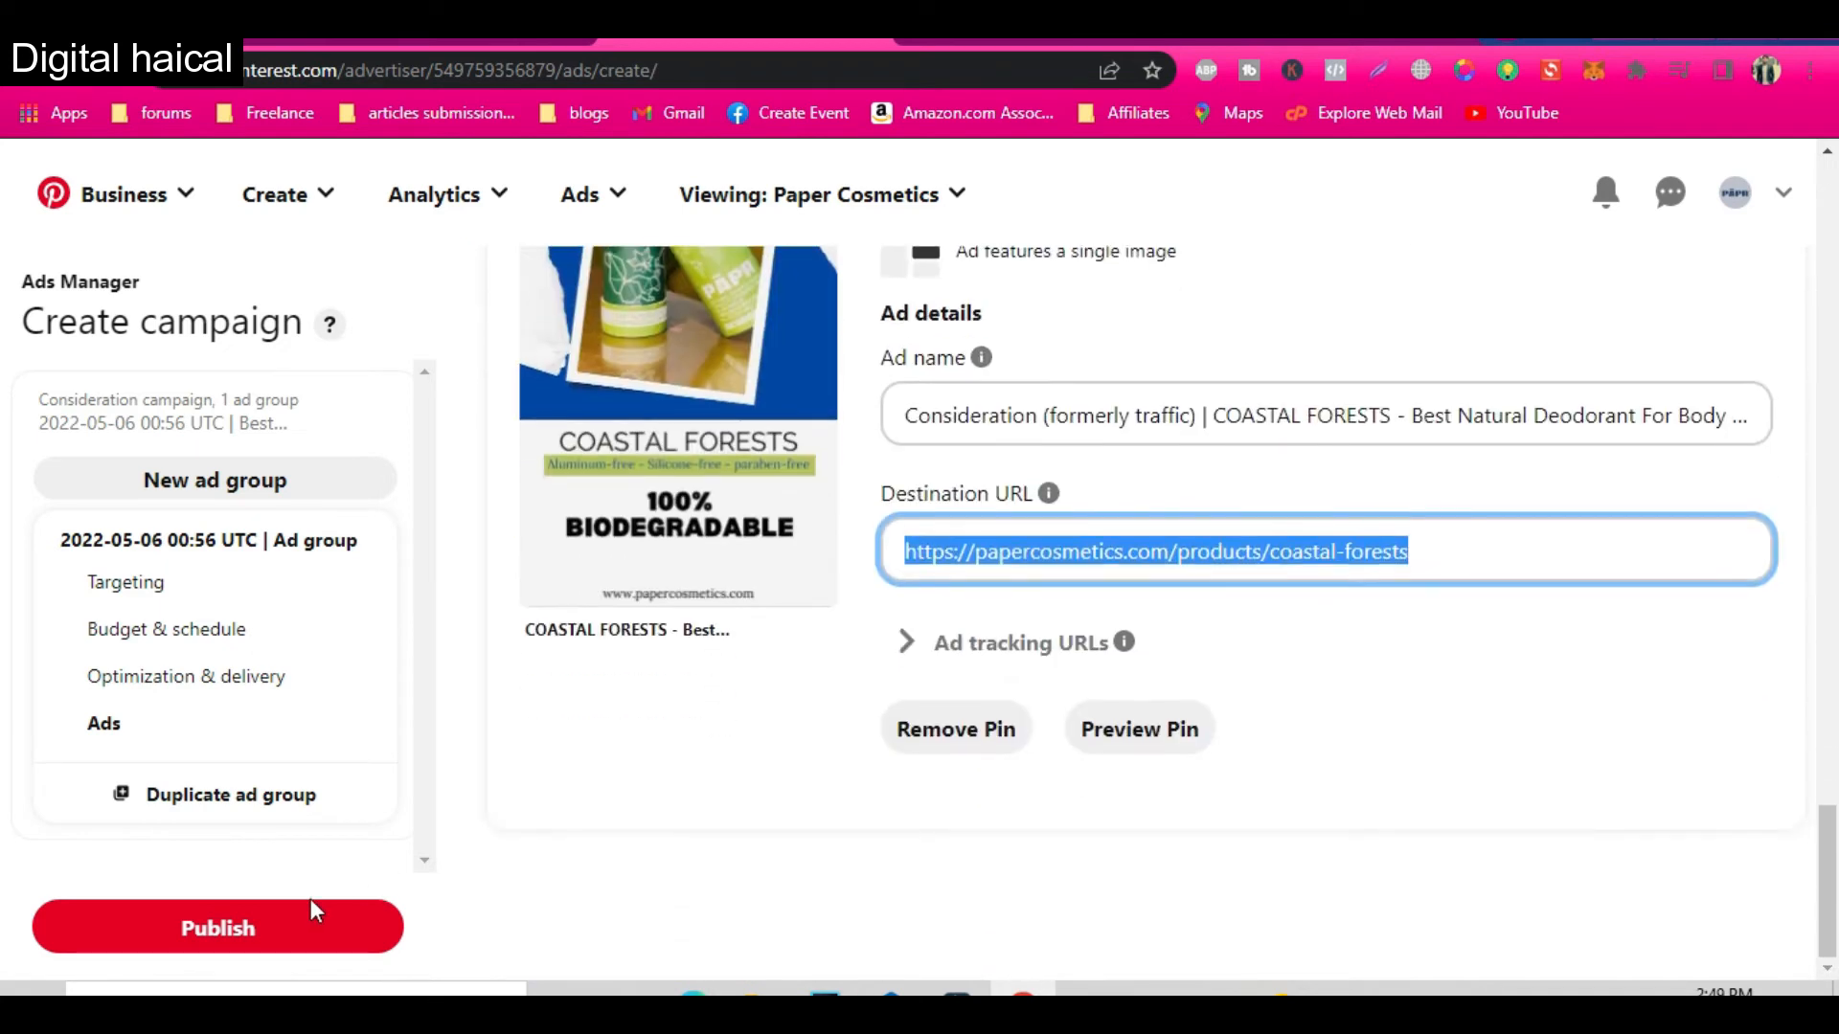
pyautogui.click(289, 925)
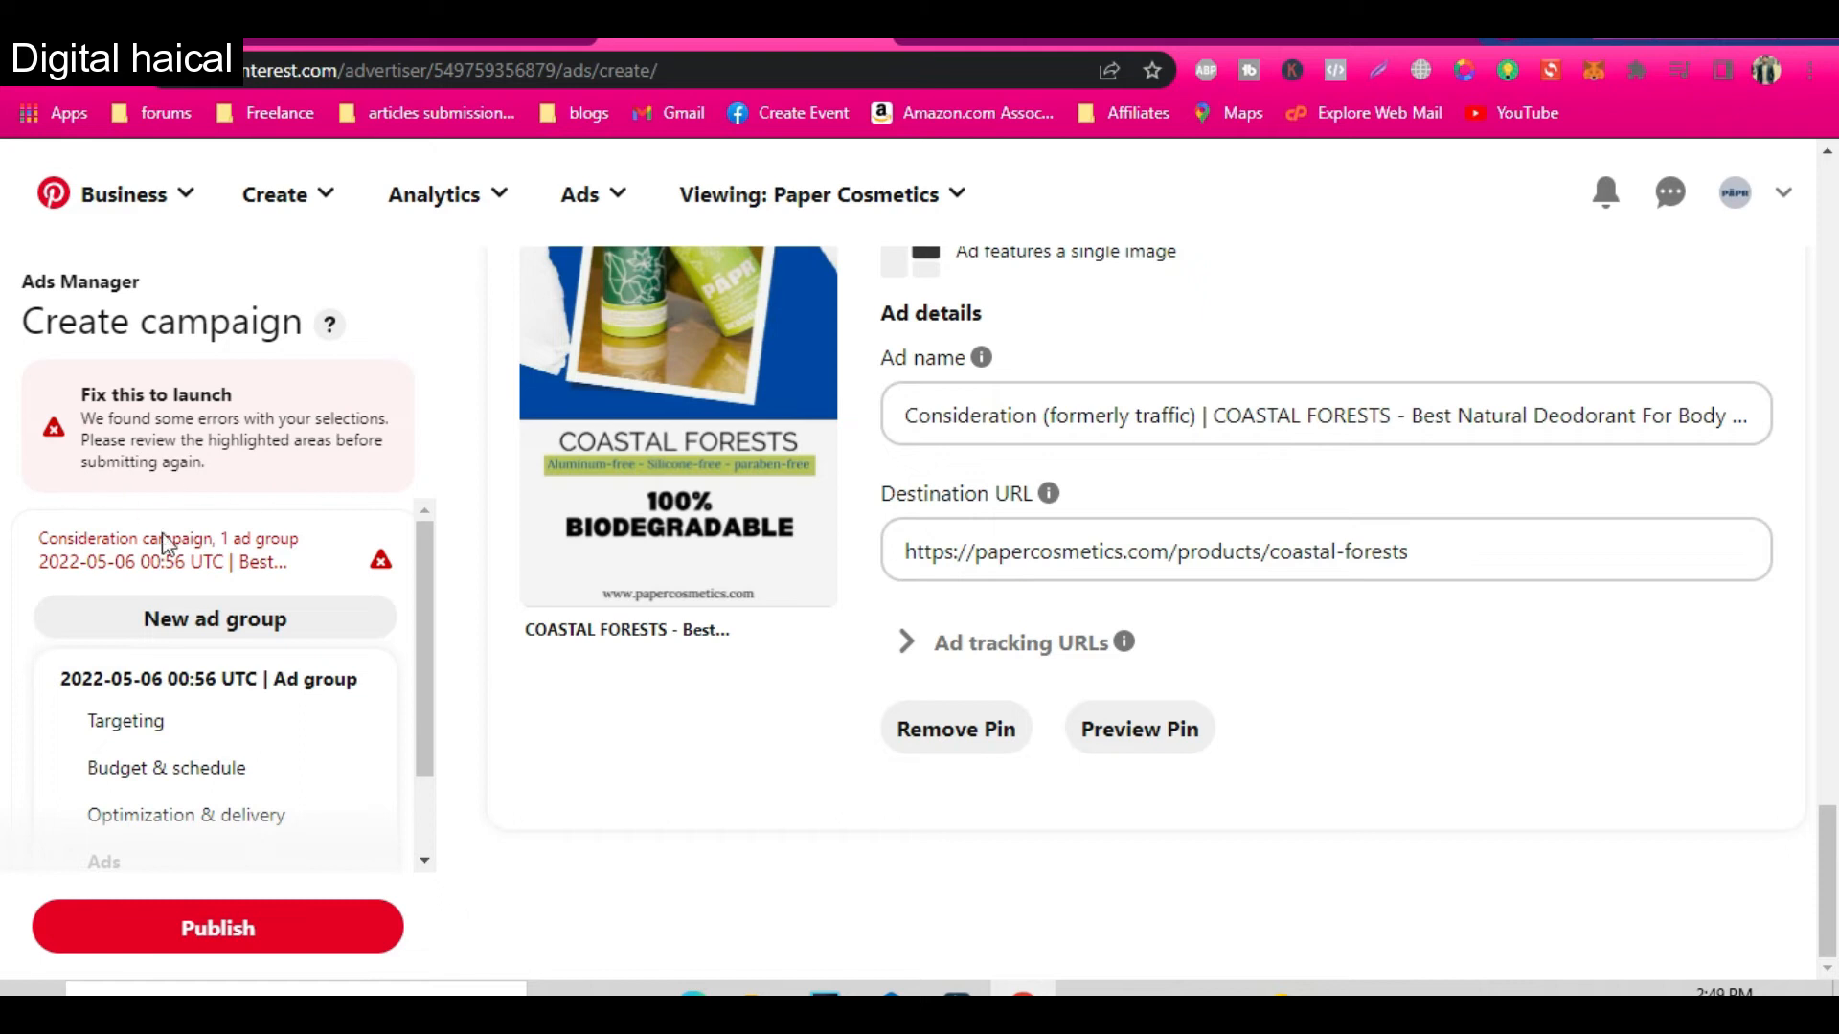
# Step: Return to the flagged campaign settings and set the campaign schedule's end date to 07/04/2022
pyautogui.click(189, 574)
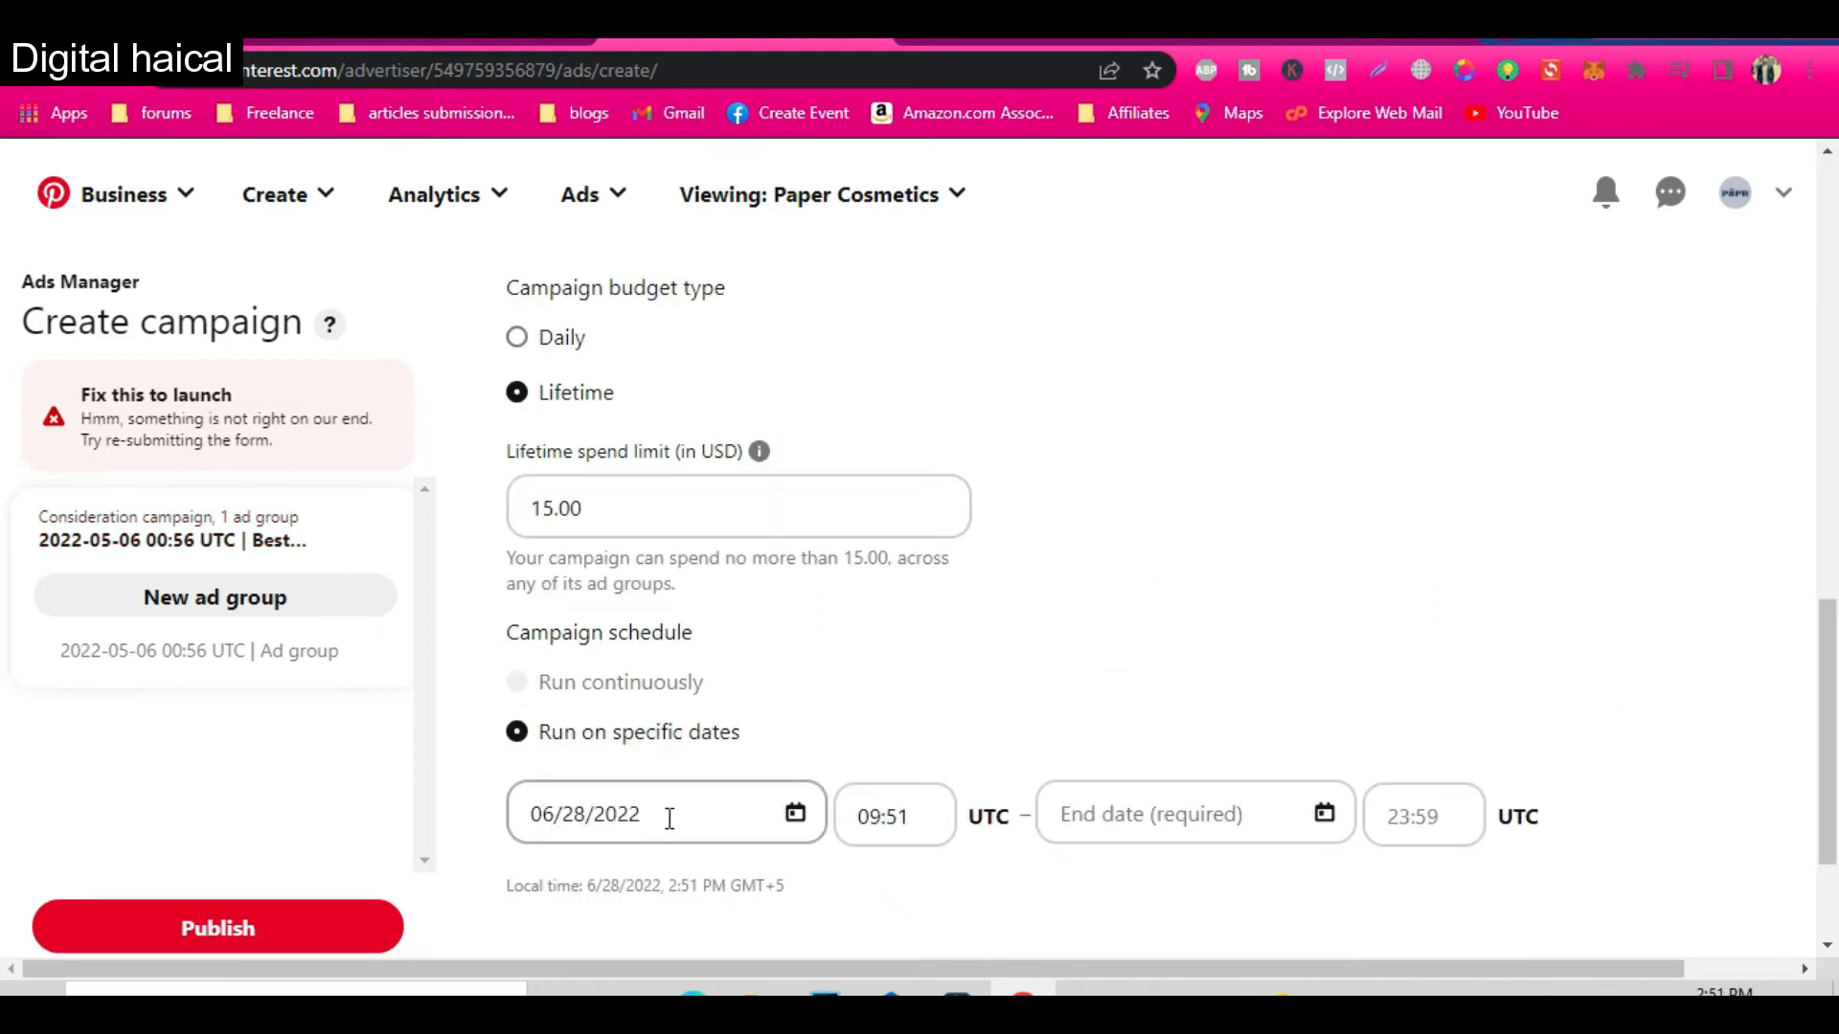
pyautogui.click(1076, 815)
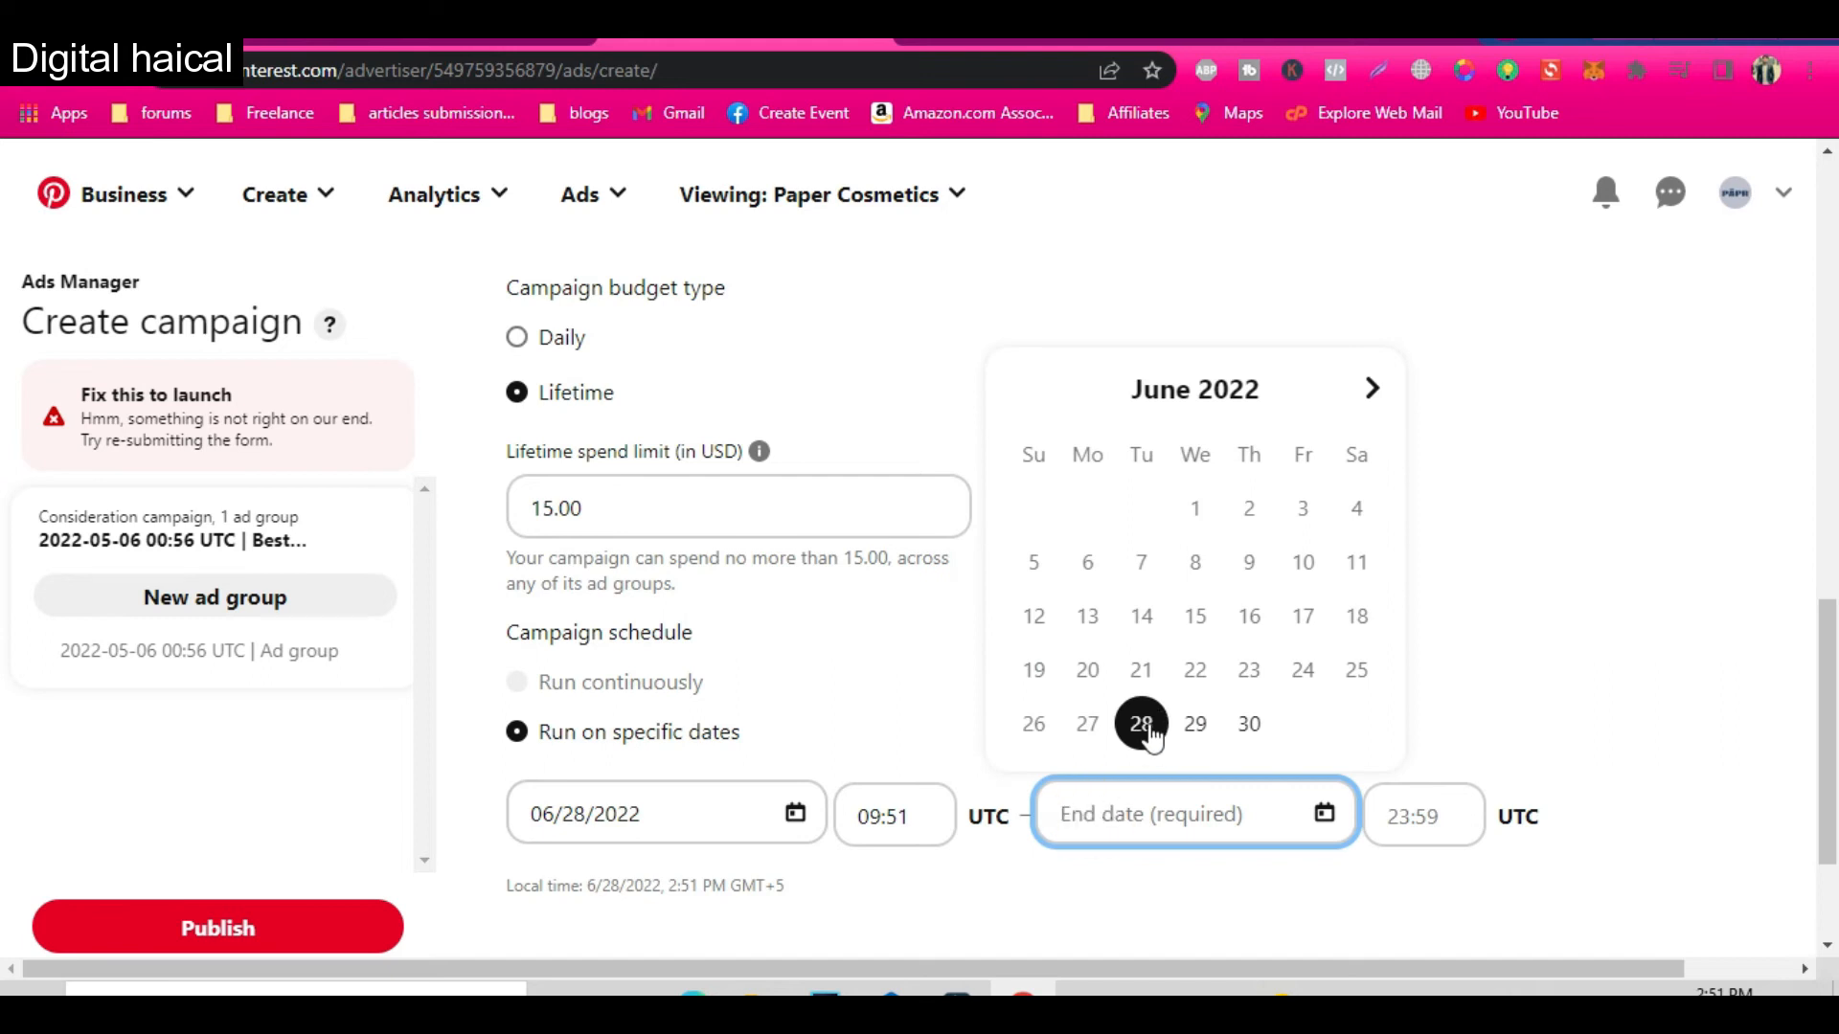
pyautogui.click(1376, 390)
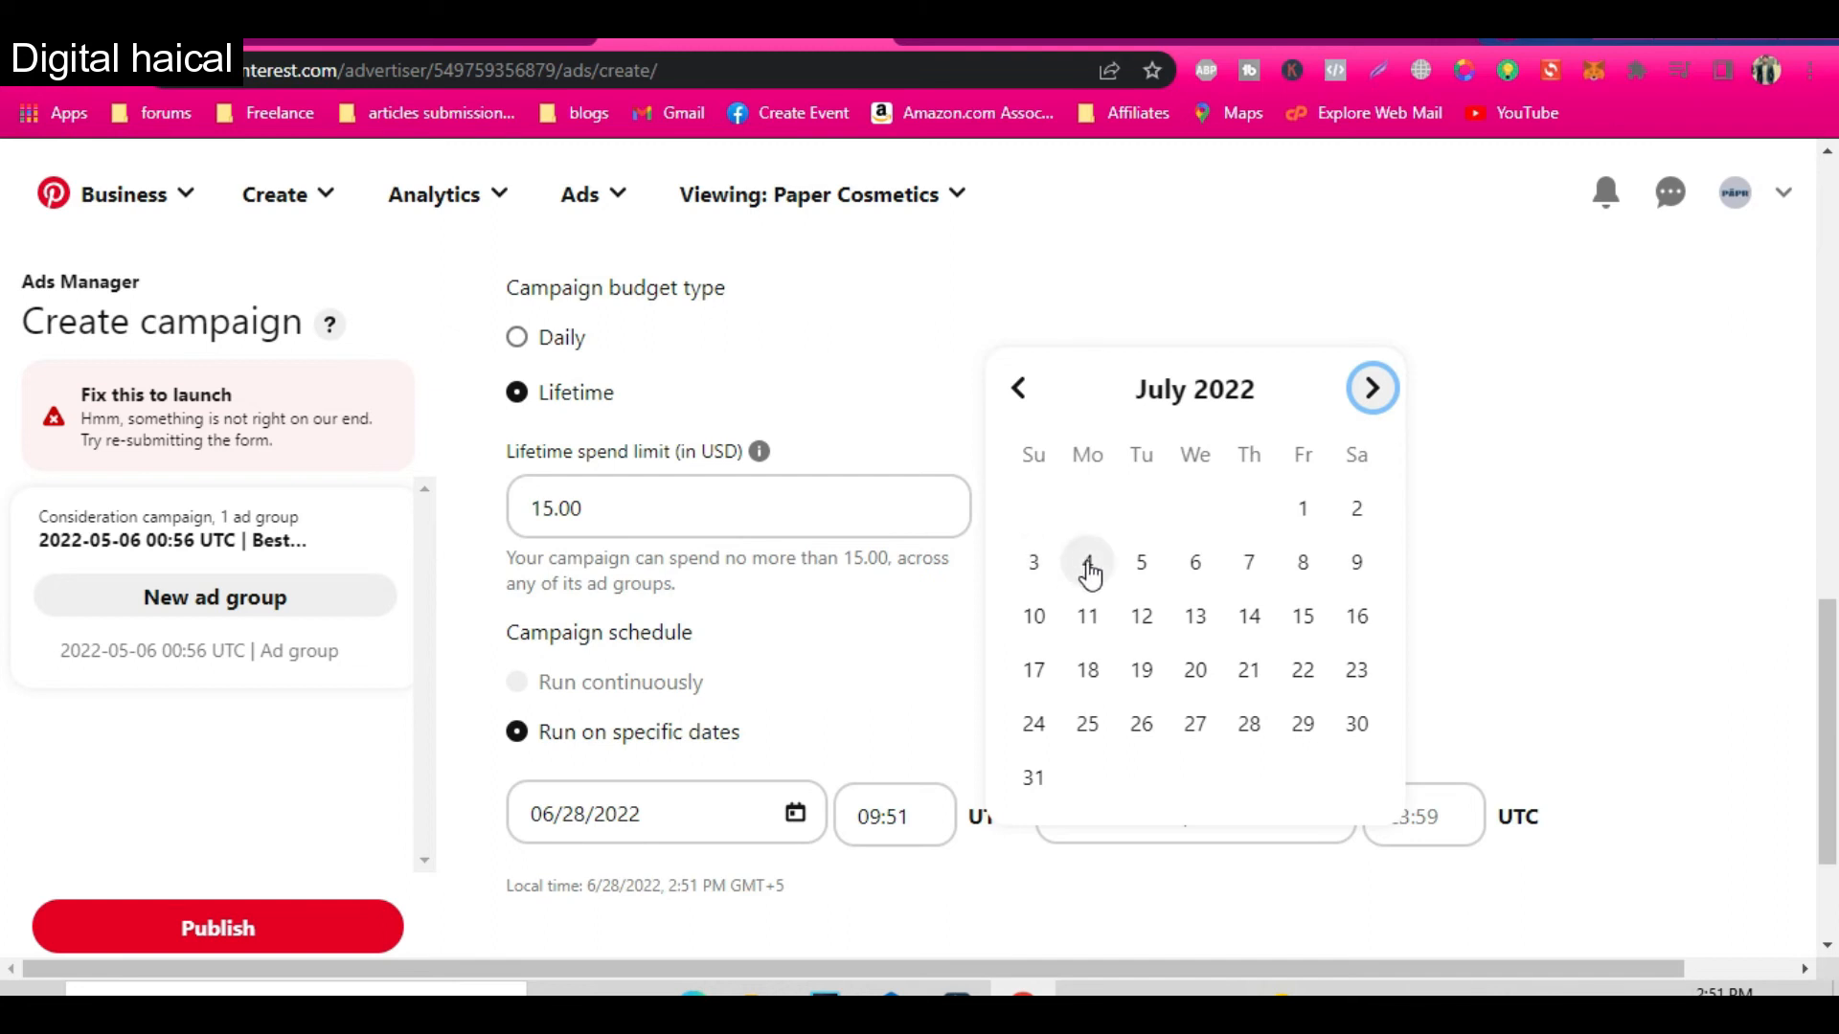
pyautogui.click(1089, 572)
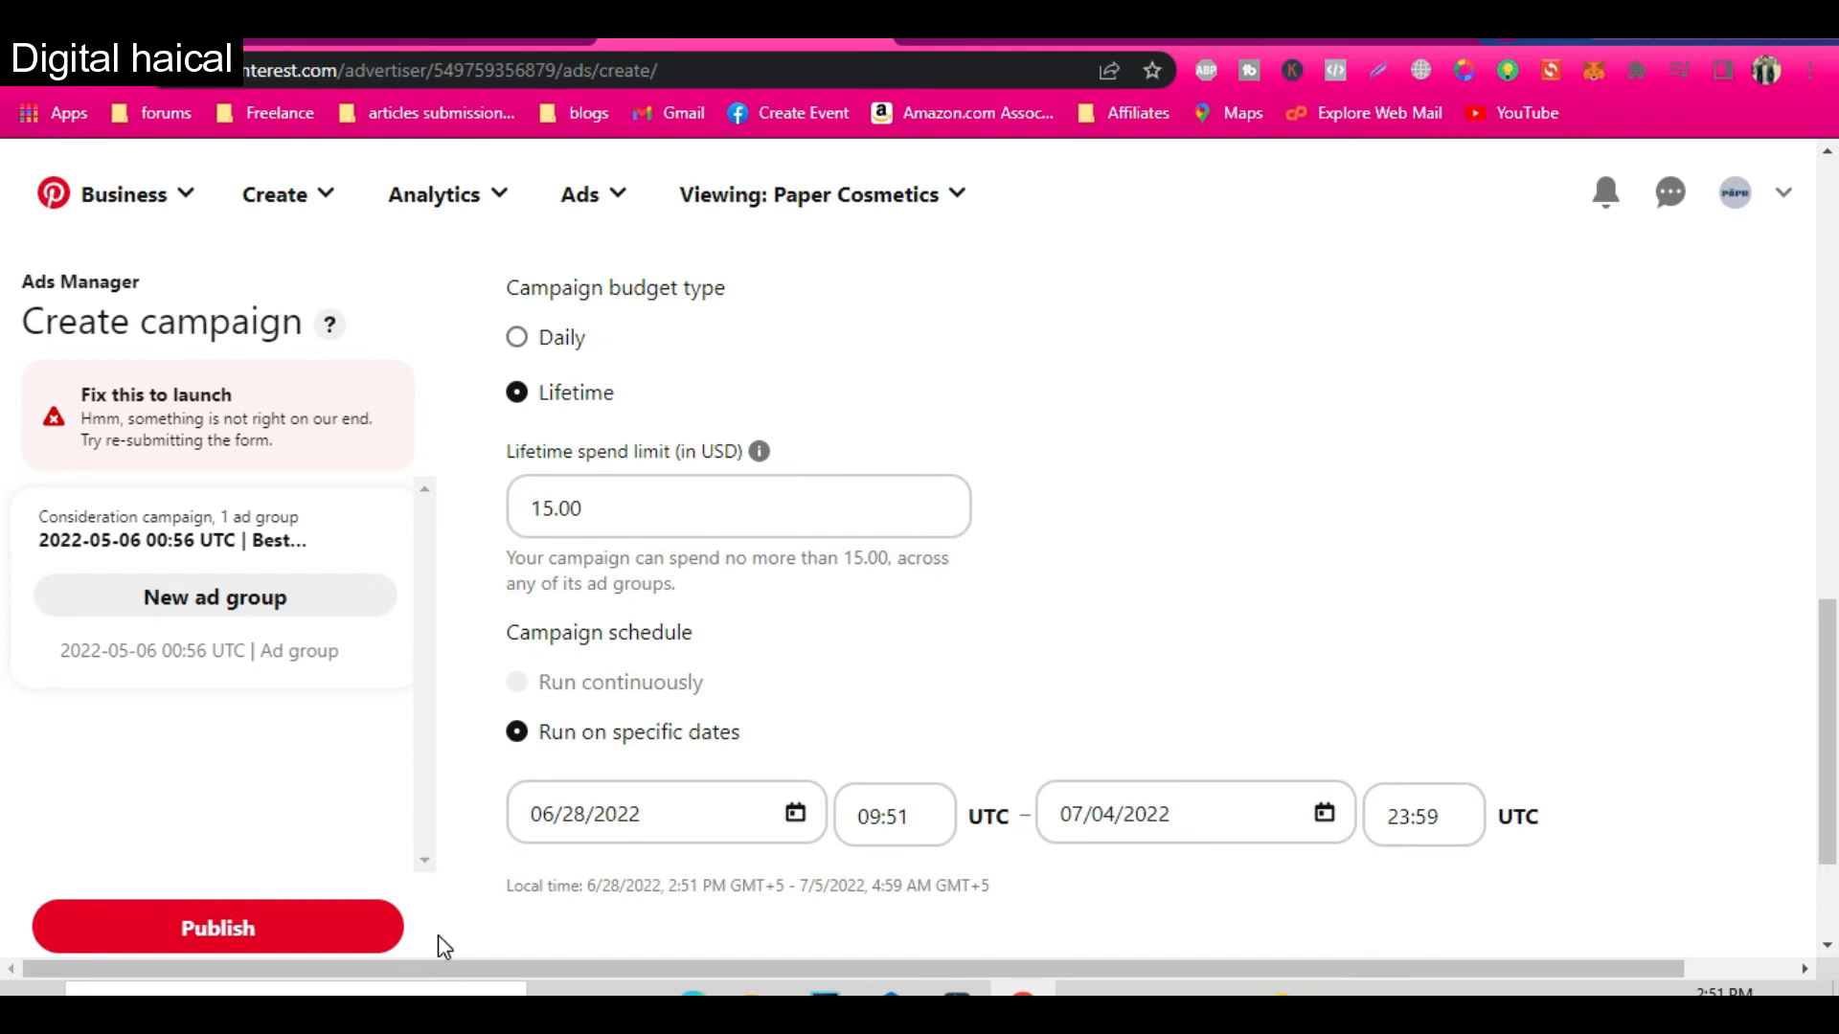
# Step: Publish the corrected Consideration campaign and look over the campaign reporting page
pyautogui.click(246, 928)
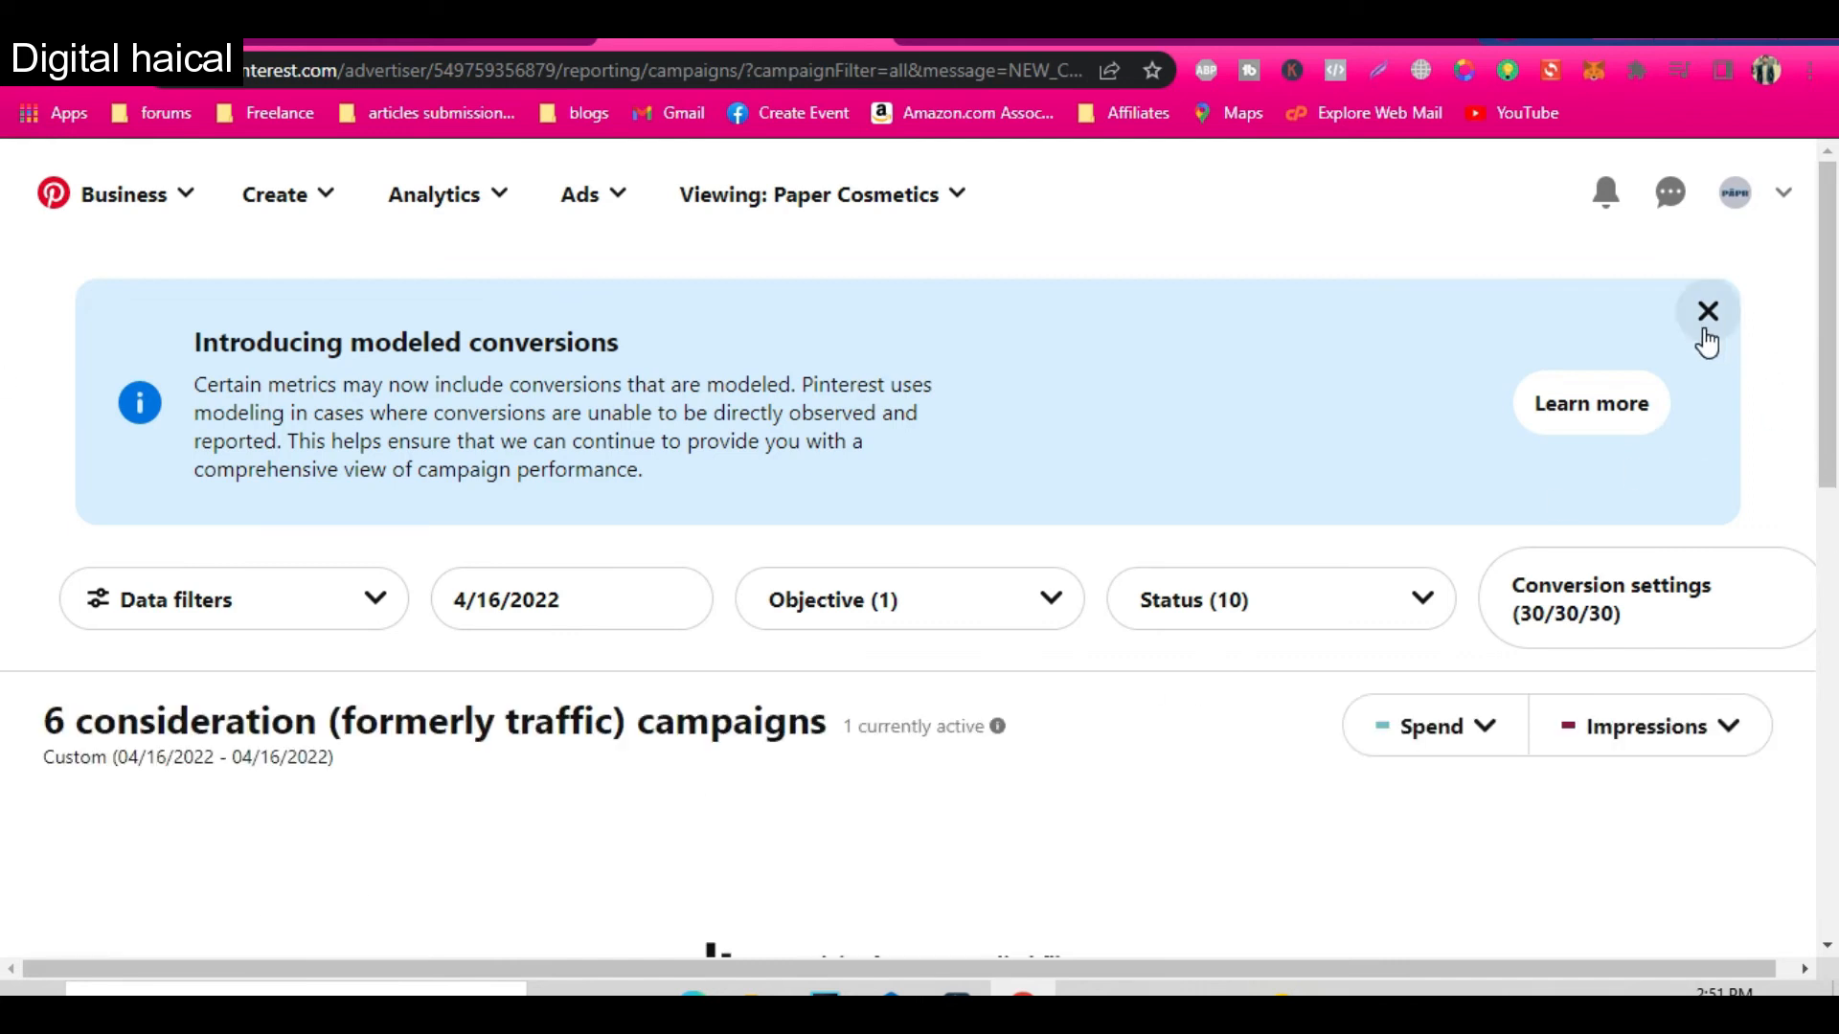
pyautogui.scroll(-2, 1250, 730)
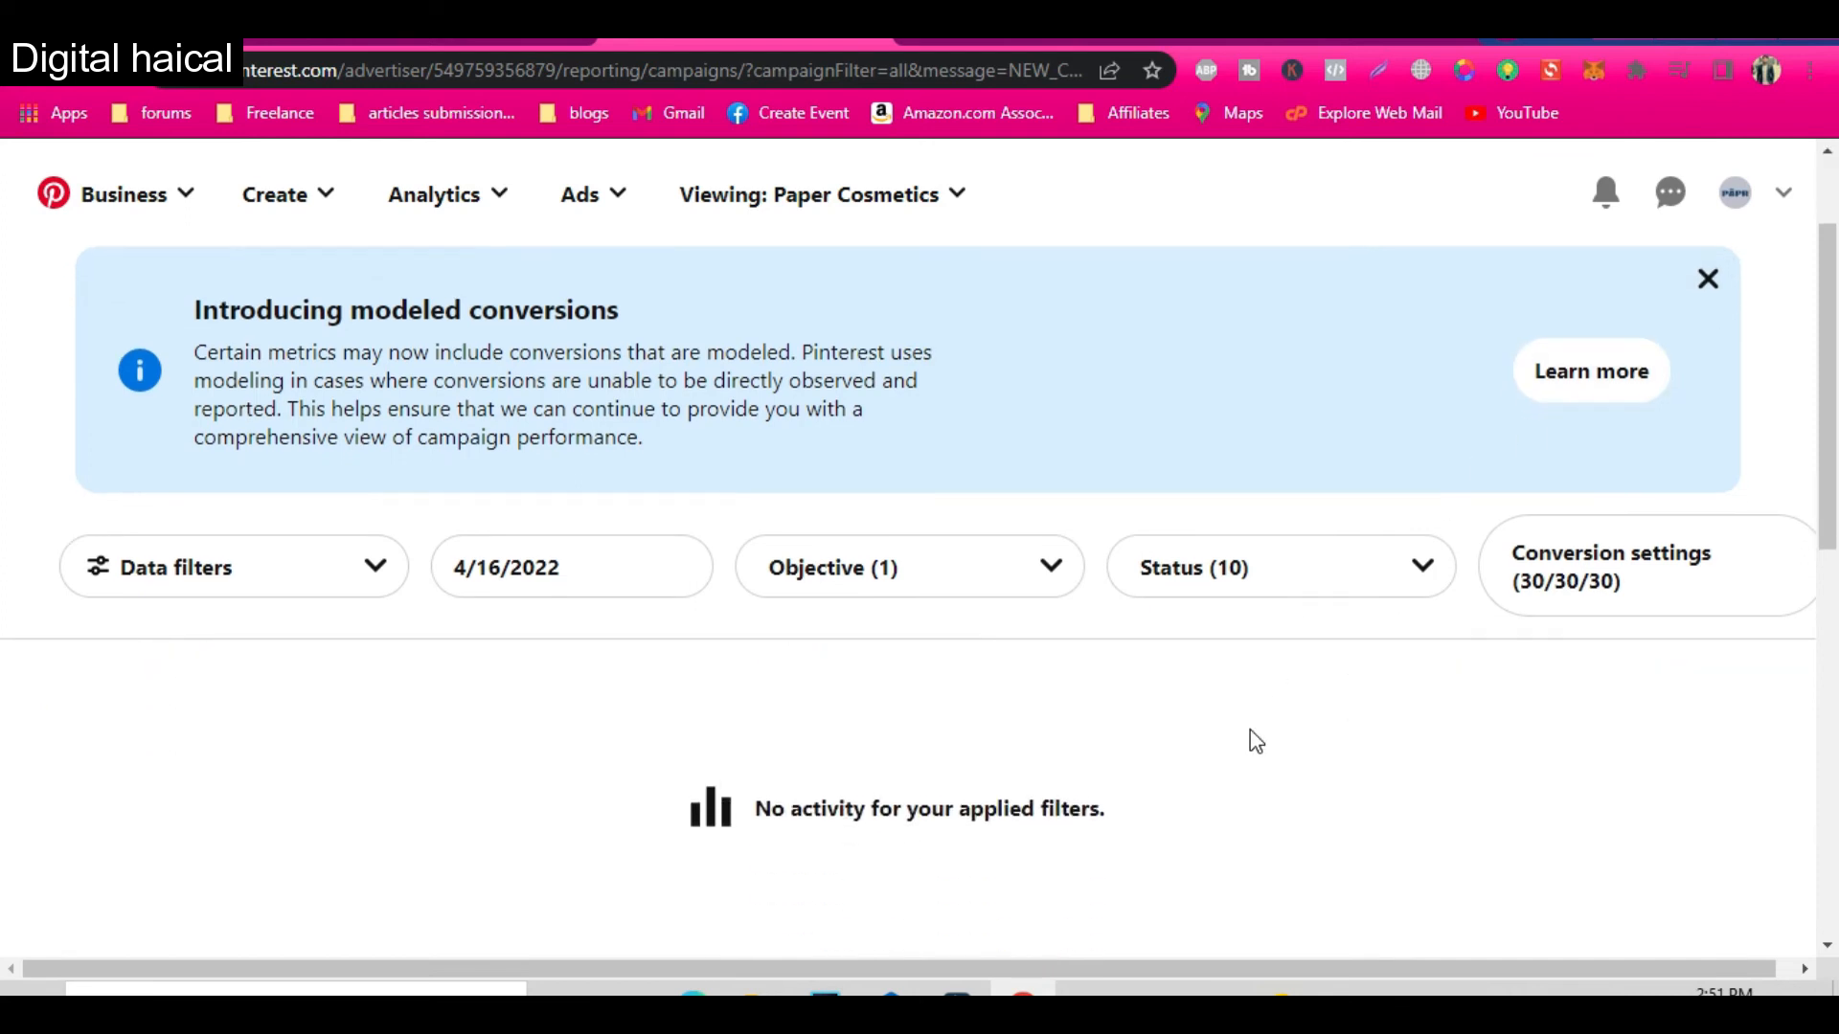
pyautogui.scroll(1, 1250, 729)
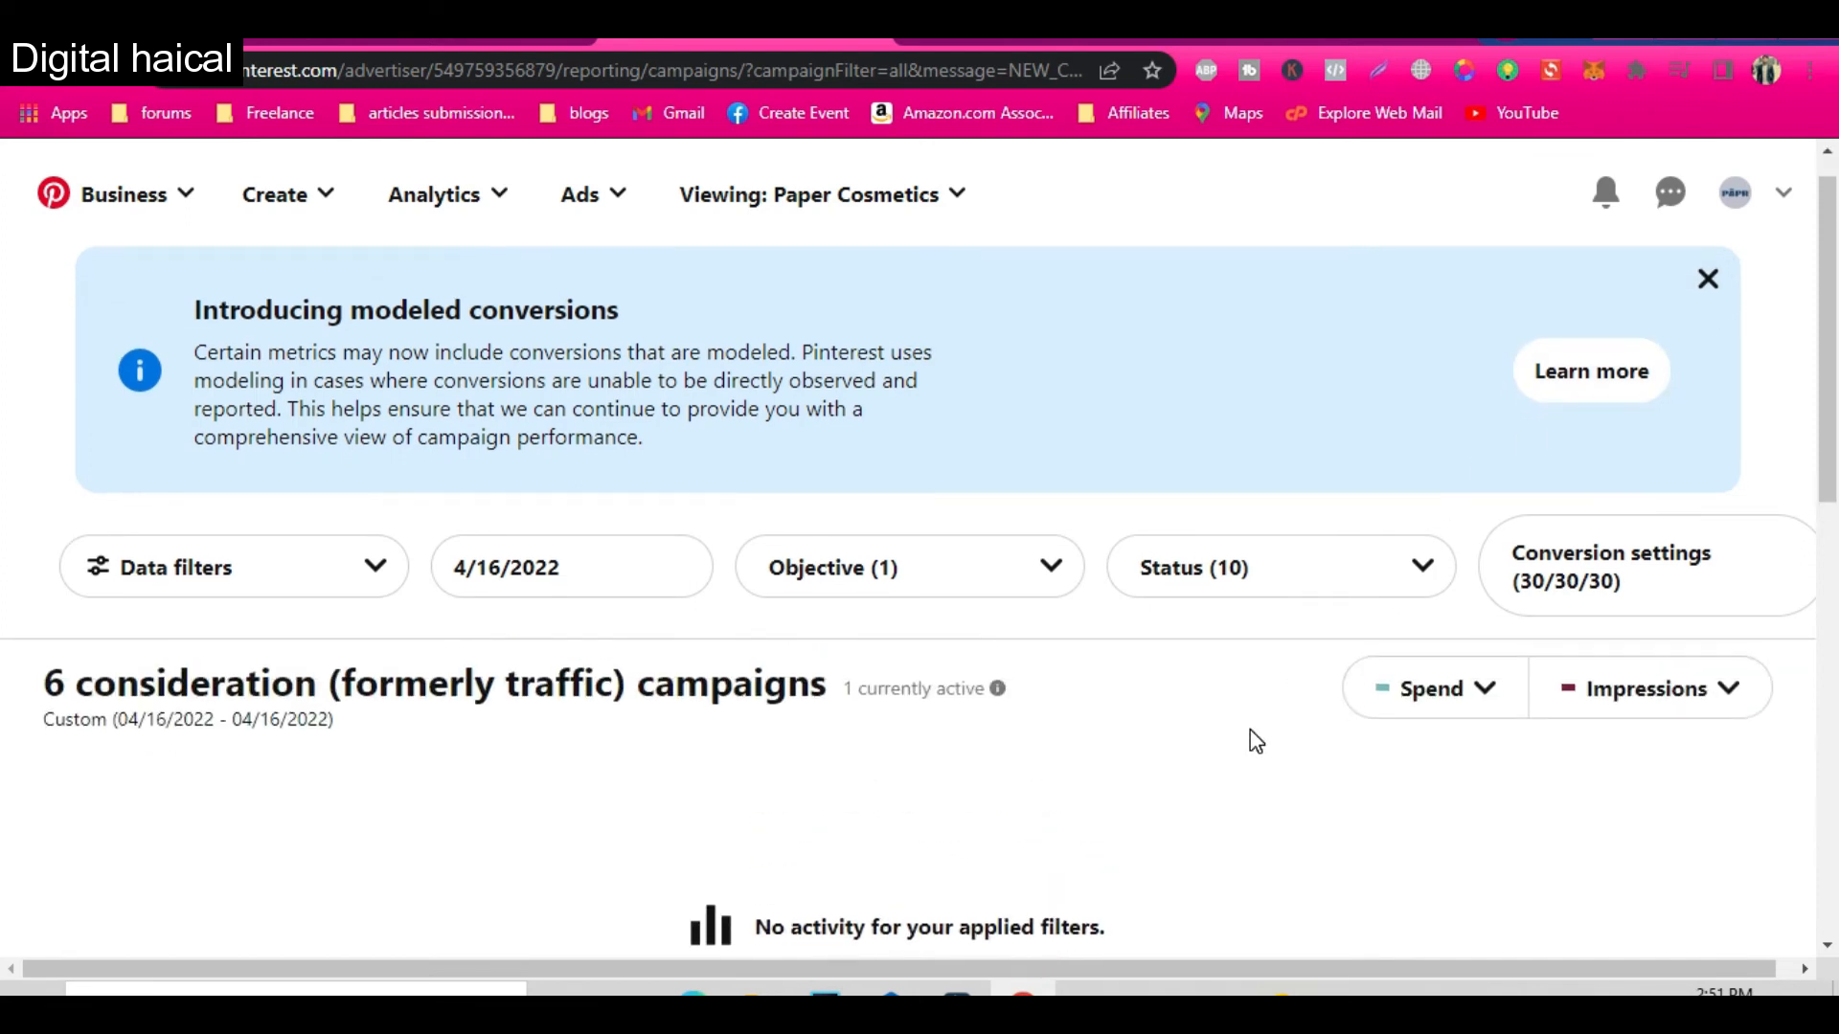